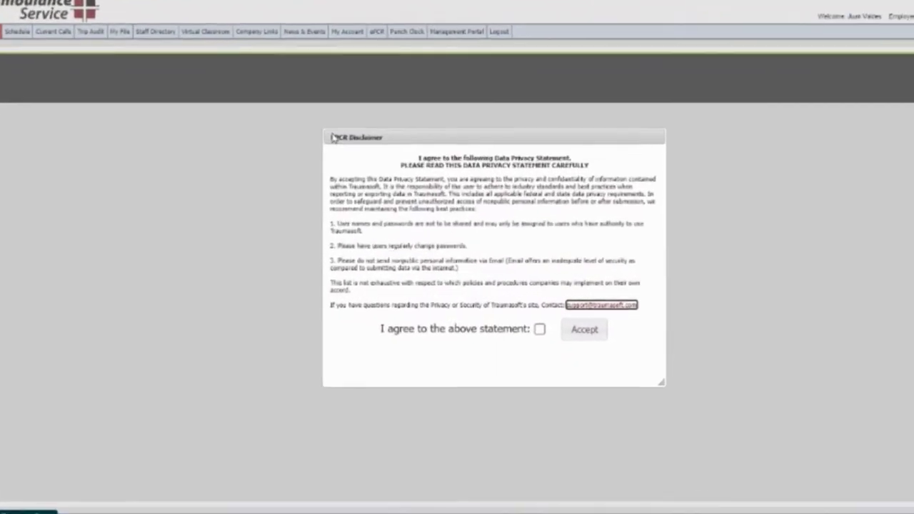
Step: Agree to the EPCR disclaimer's data privacy statement and accept it
{"action": "left_click", "coordinate": [539, 330]}
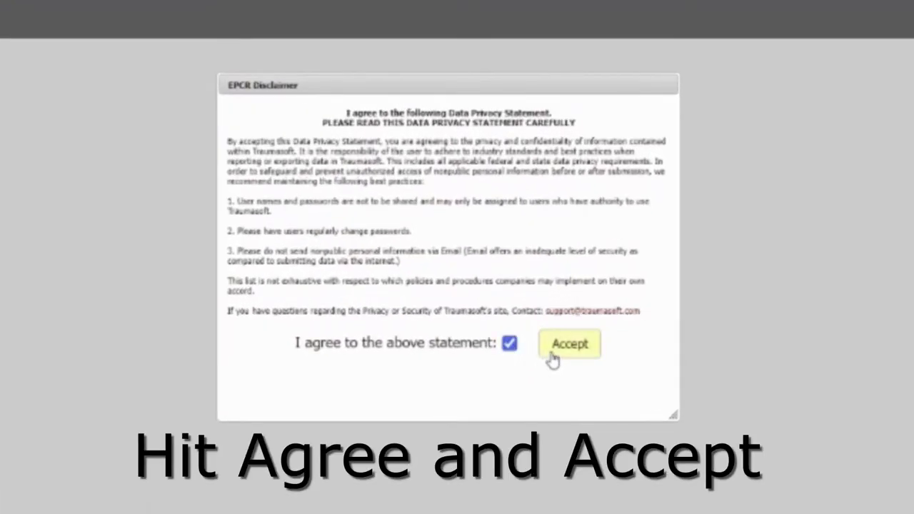
{"action": "left_click", "coordinate": [555, 350]}
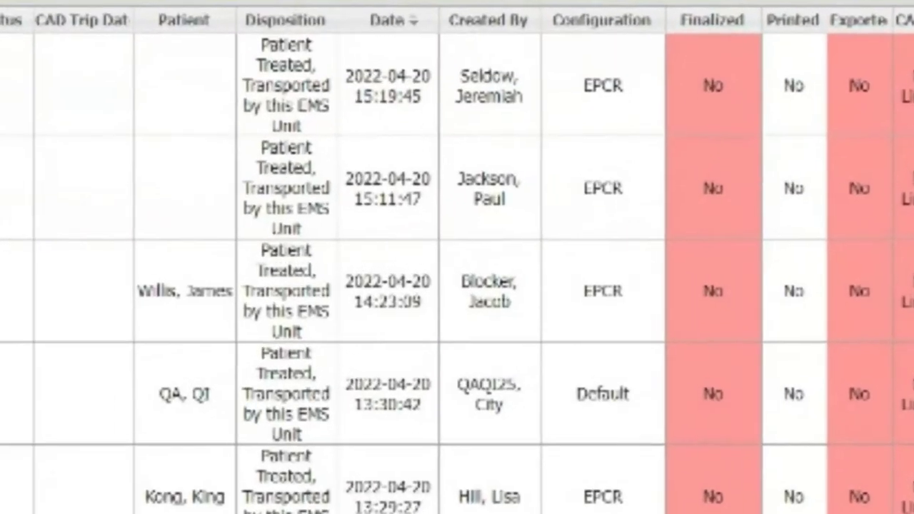
Step: Create a run numbered 80 with the EPCR configuration and TS CAD data pulled for the run
{"action": "left_click", "coordinate": [199, 159]}
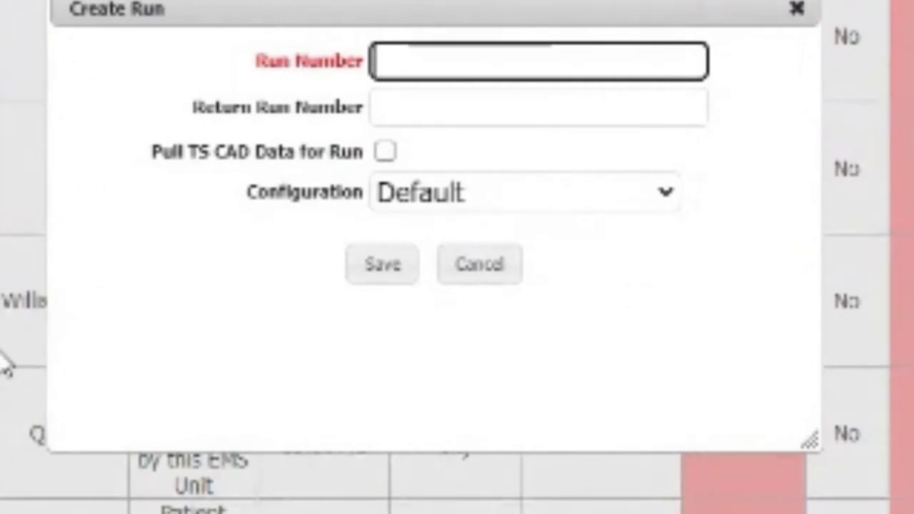
{"action": "type", "text": "80"}
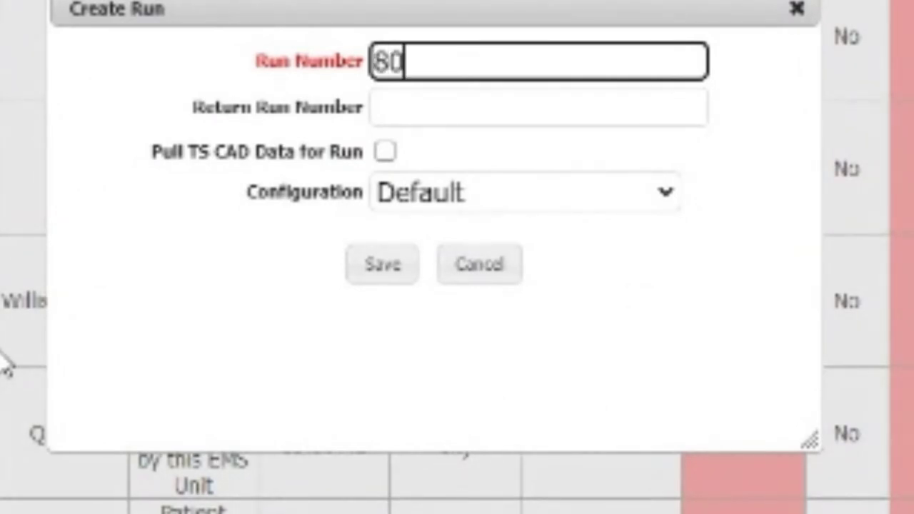
{"action": "left_click", "coordinate": [571, 207]}
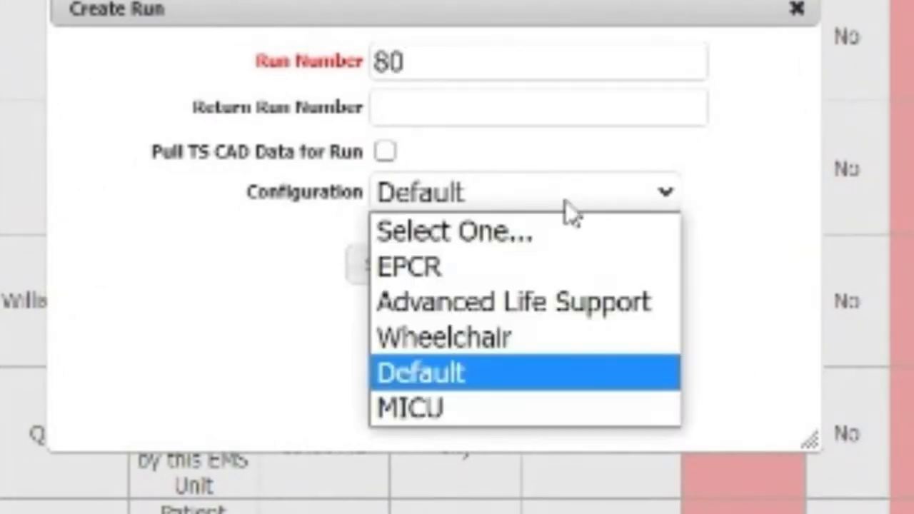
{"action": "left_click", "coordinate": [526, 265]}
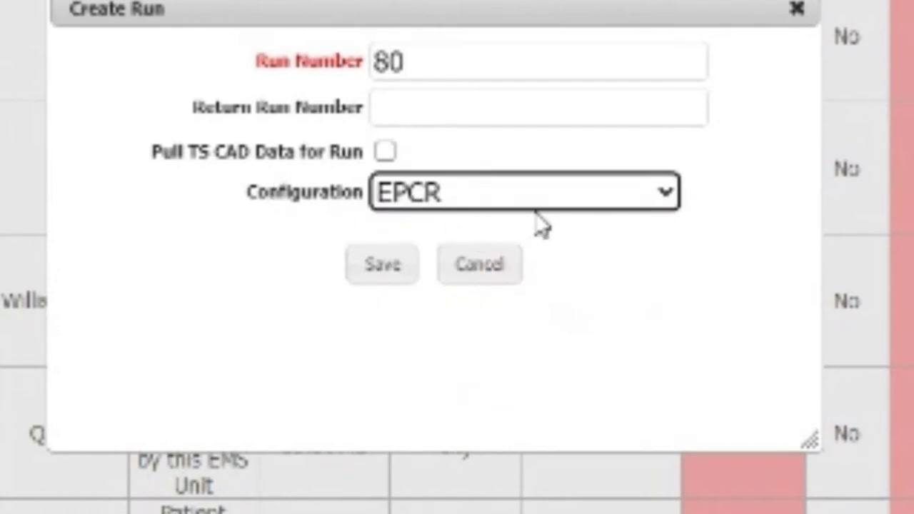
{"action": "left_click", "coordinate": [384, 153]}
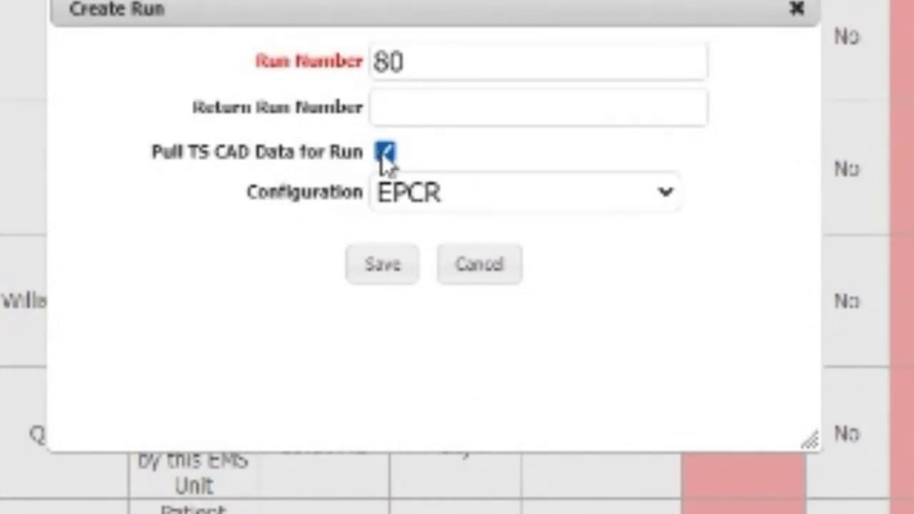
{"action": "left_click", "coordinate": [354, 273]}
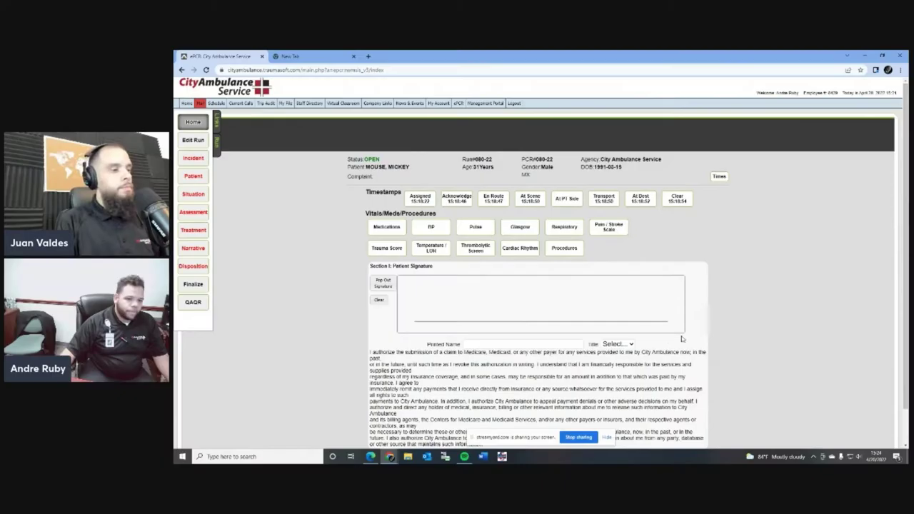
Step: Enter PATIENT as the printed name in the Patient Signature section and draw a signature in its box
{"action": "scroll", "coordinate": [728, 321], "scroll_direction": "down", "scroll_amount": 2}
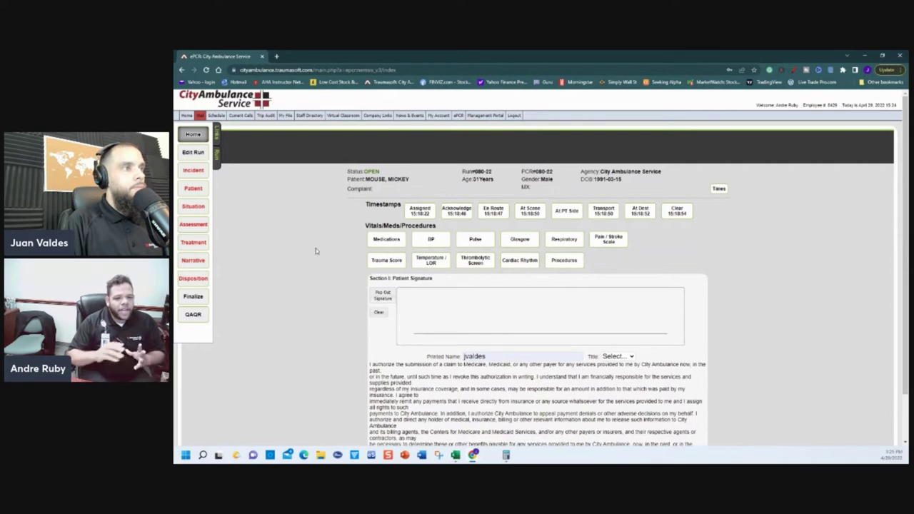
{"action": "double_click", "coordinate": [489, 358]}
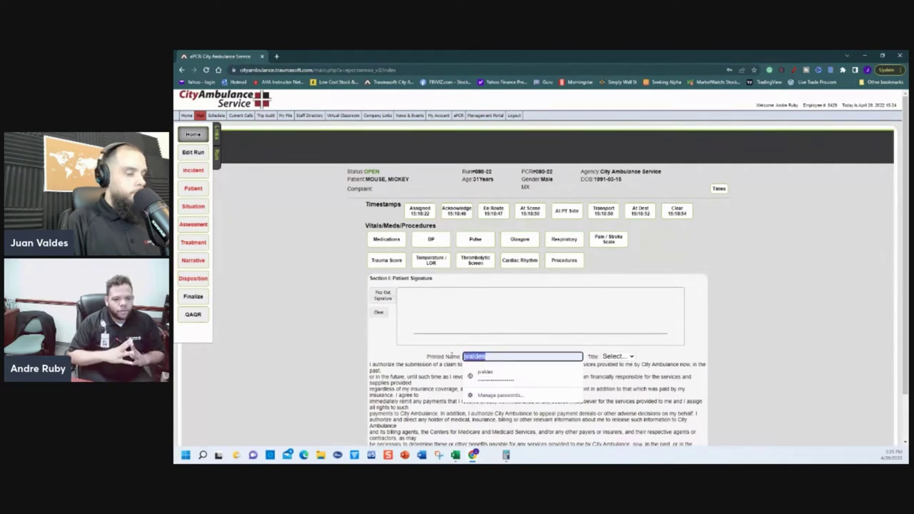
{"action": "left_click", "coordinate": [618, 356]}
{"action": "mouse_move", "coordinate": [420, 293]}
{"action": "left_mouse_down"}
{"action": "mouse_move", "coordinate": [460, 325]}
{"action": "mouse_move", "coordinate": [476, 317]}
{"action": "left_mouse_up"}
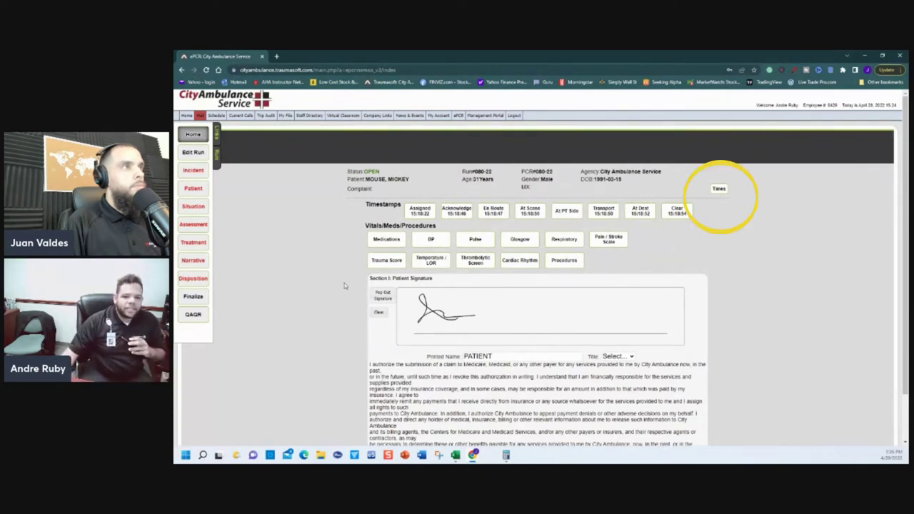
Step: Open the run's timestamps and set the Destination Patient Transfer of Care date/time to the current time
{"action": "left_click", "coordinate": [718, 188]}
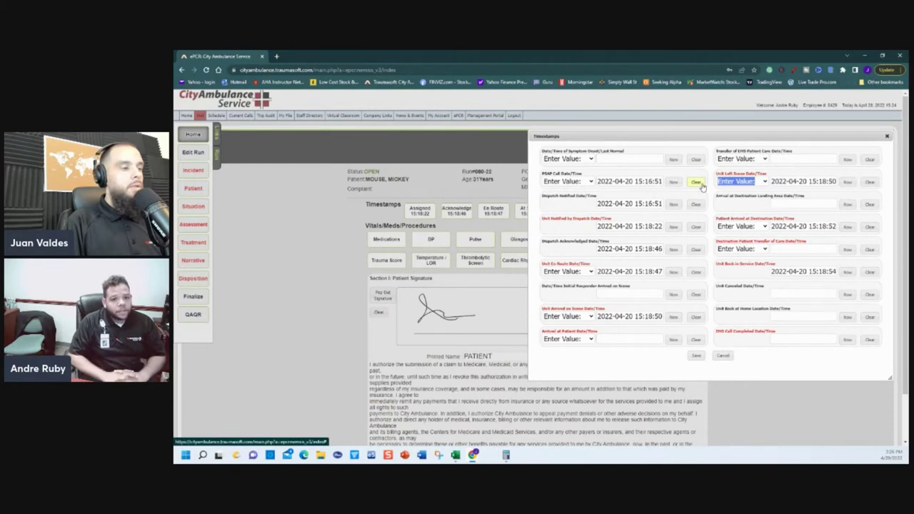
{"action": "left_click", "coordinate": [887, 136]}
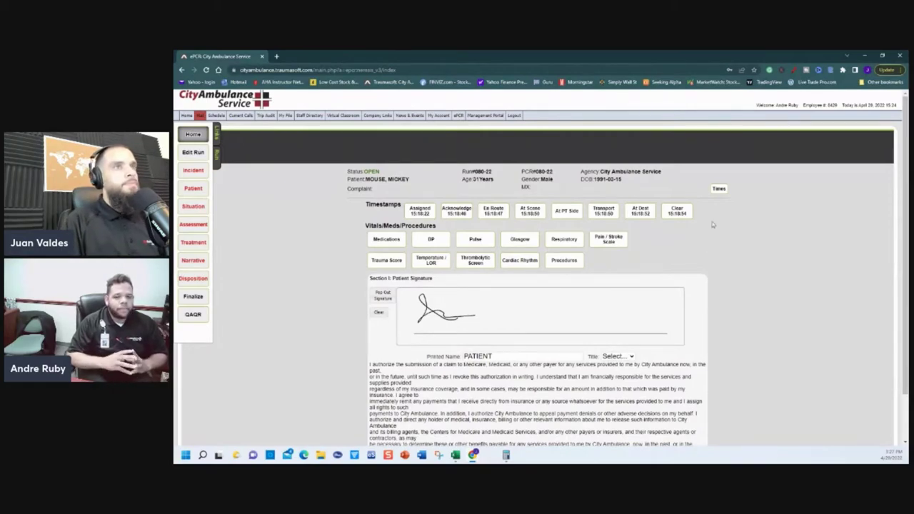
{"action": "left_click", "coordinate": [718, 189]}
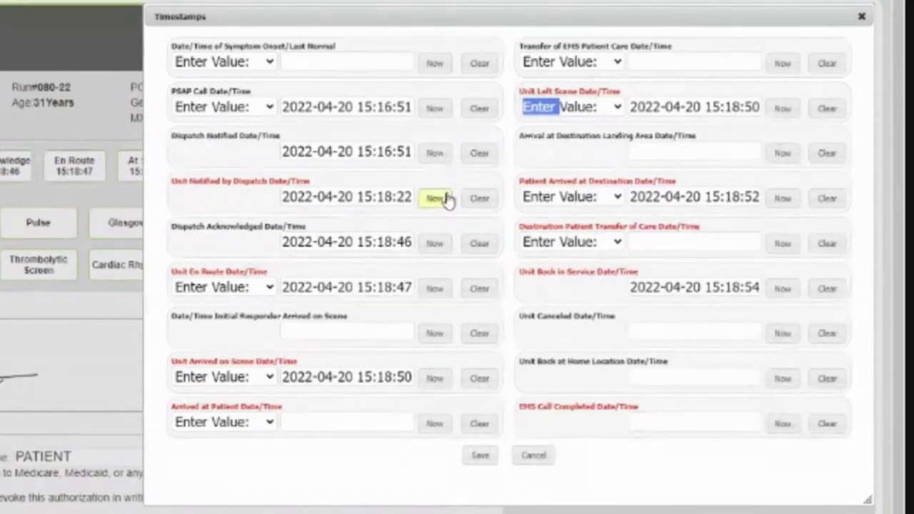
{"action": "left_click", "coordinate": [781, 246]}
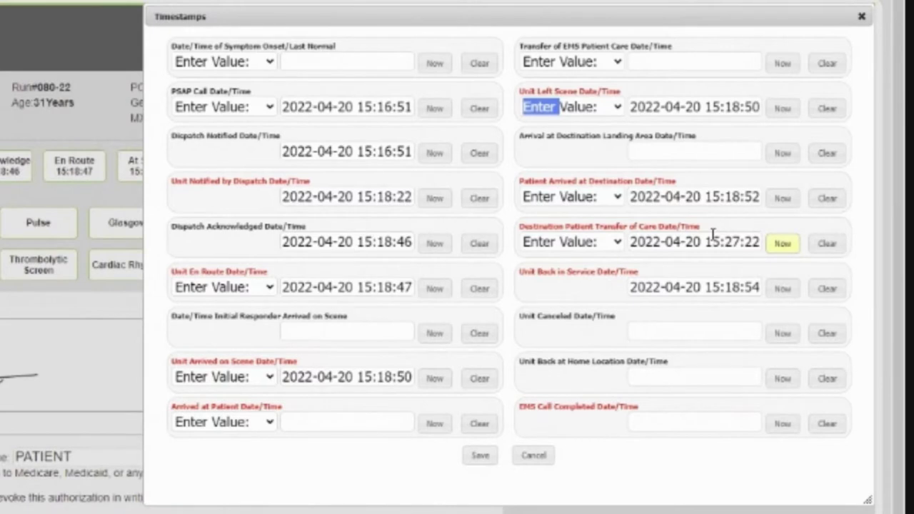
{"action": "left_click", "coordinate": [782, 288]}
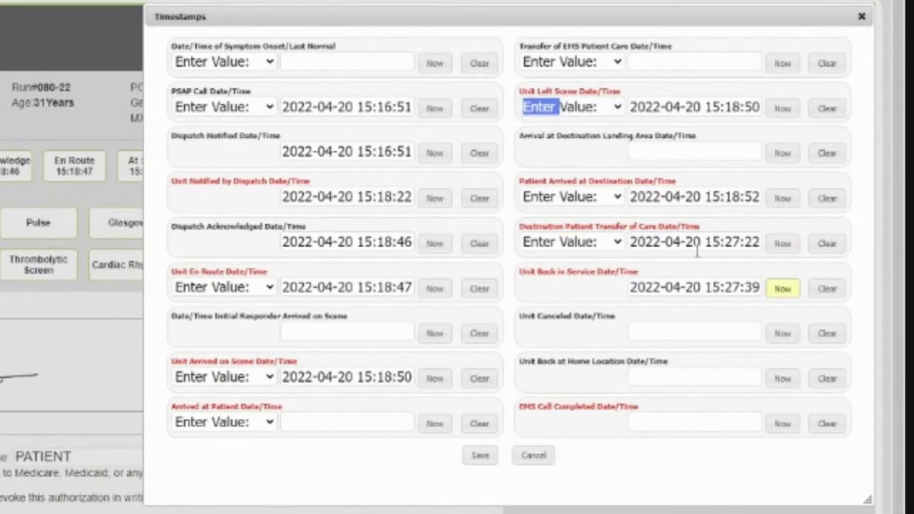
{"action": "left_click", "coordinate": [722, 287]}
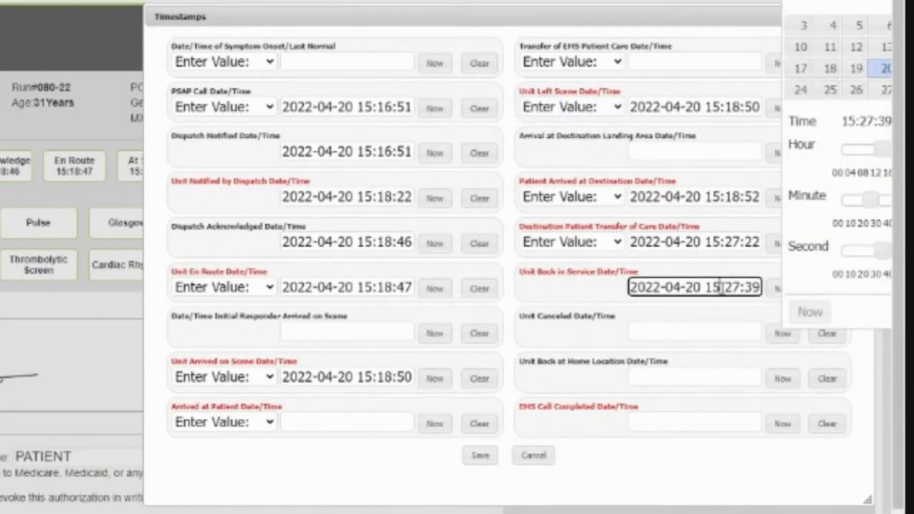
{"action": "key", "text": "BackSpace"}
{"action": "type", "text": "6"}
{"action": "left_click", "coordinate": [722, 330]}
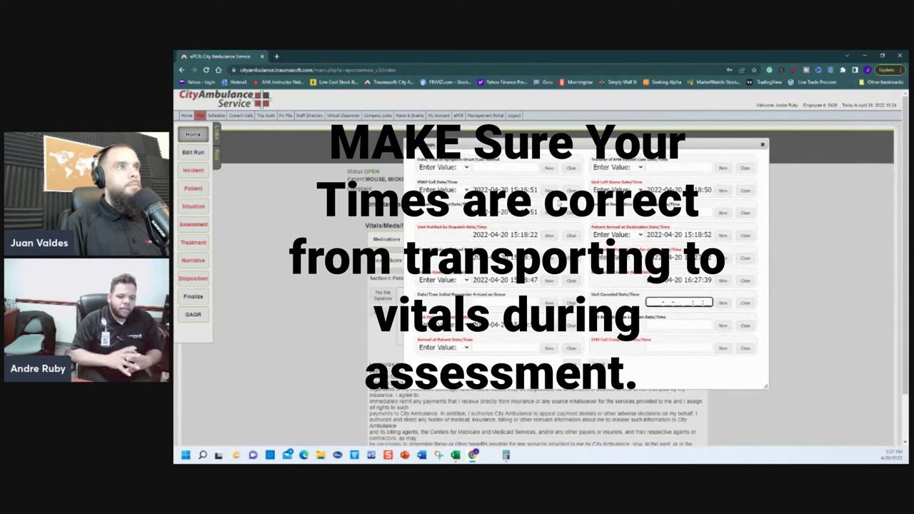
{"action": "left_click", "coordinate": [548, 349]}
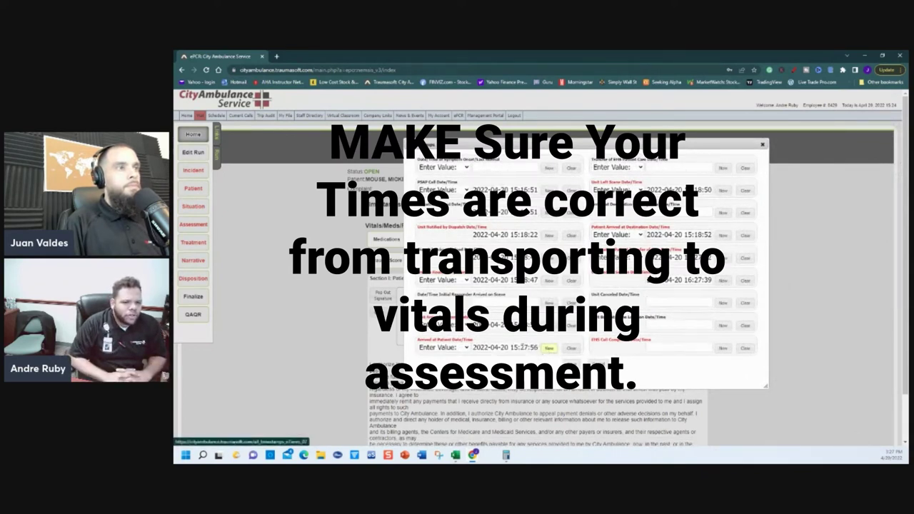
{"action": "left_click", "coordinate": [529, 347]}
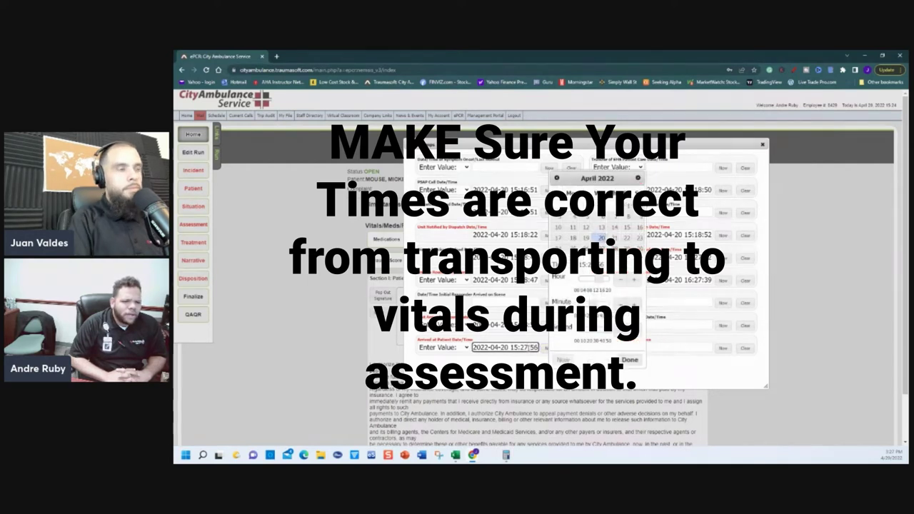
{"action": "type", "text": "19:"}
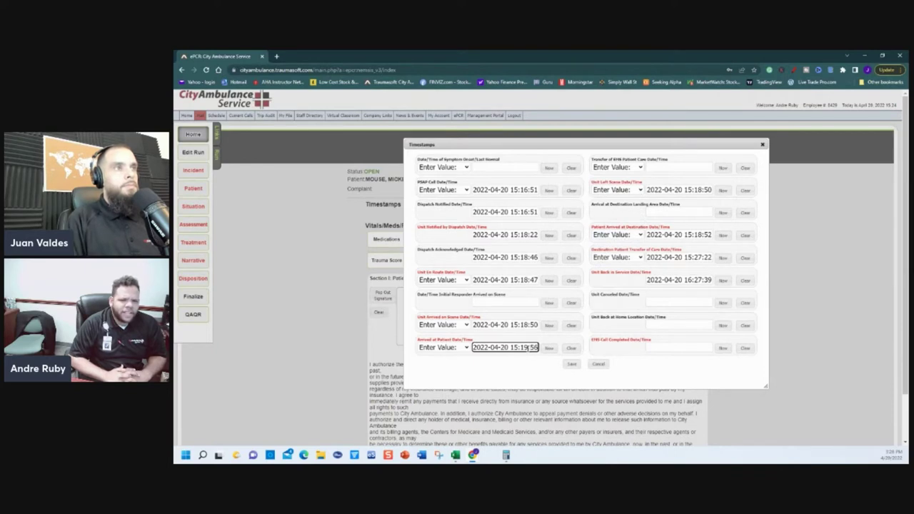
{"action": "left_click", "coordinate": [539, 369]}
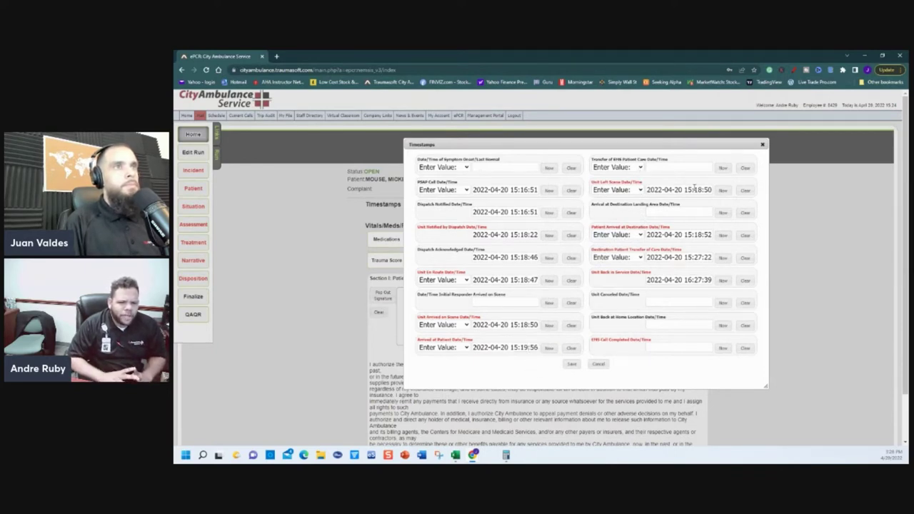
{"action": "left_click", "coordinate": [706, 191]}
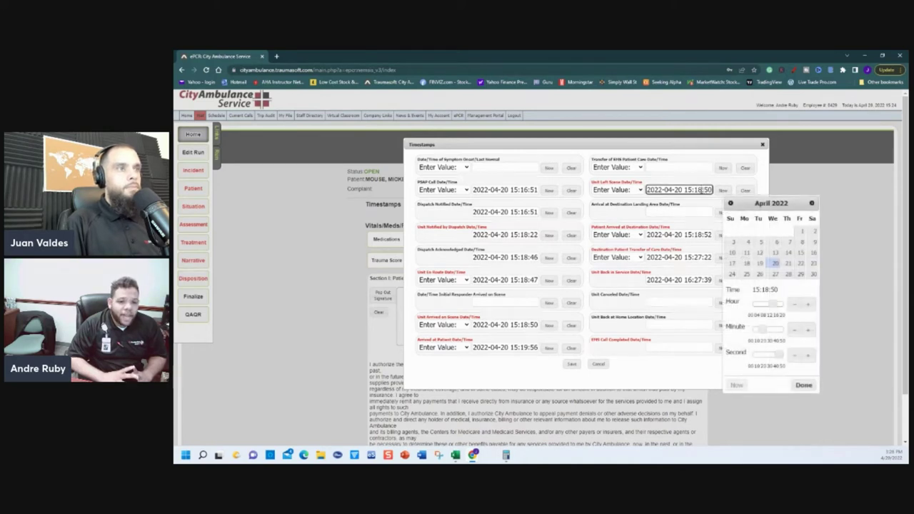
{"action": "type", "text": "20:"}
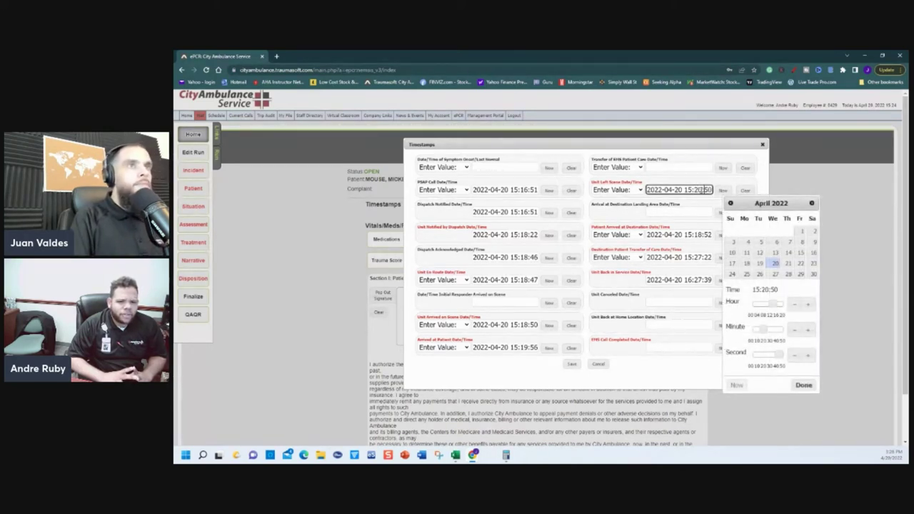
{"action": "left_click", "coordinate": [699, 212]}
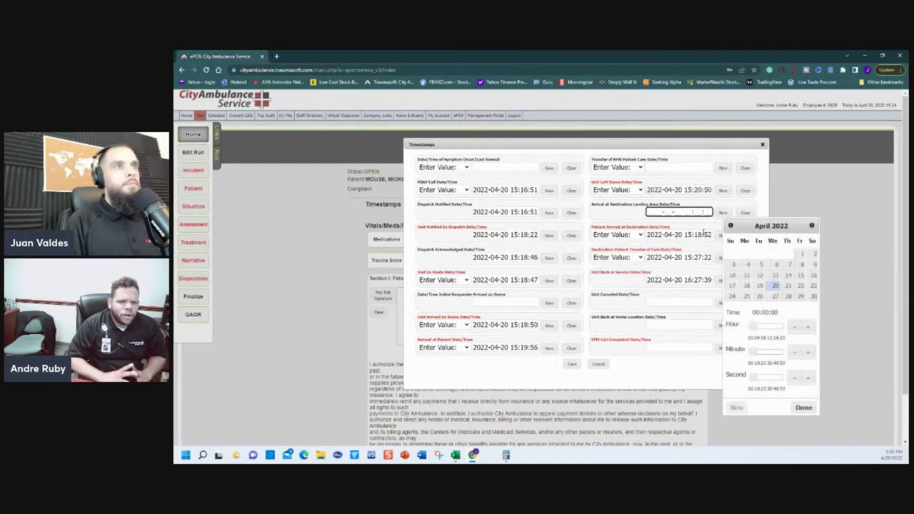
{"action": "left_click", "coordinate": [703, 234]}
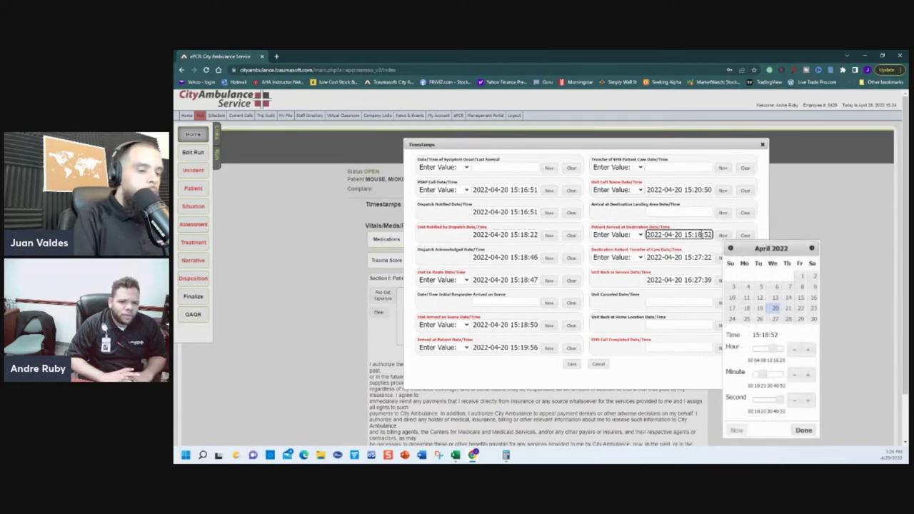
{"action": "key", "text": "BackSpace"}
{"action": "key", "text": "BackSpace"}
{"action": "type", "text": "25"}
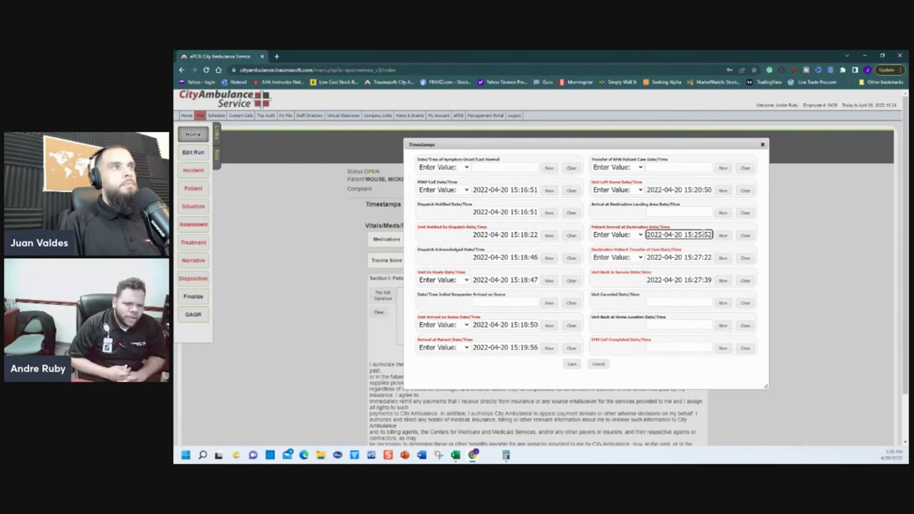
{"action": "left_click", "coordinate": [571, 365]}
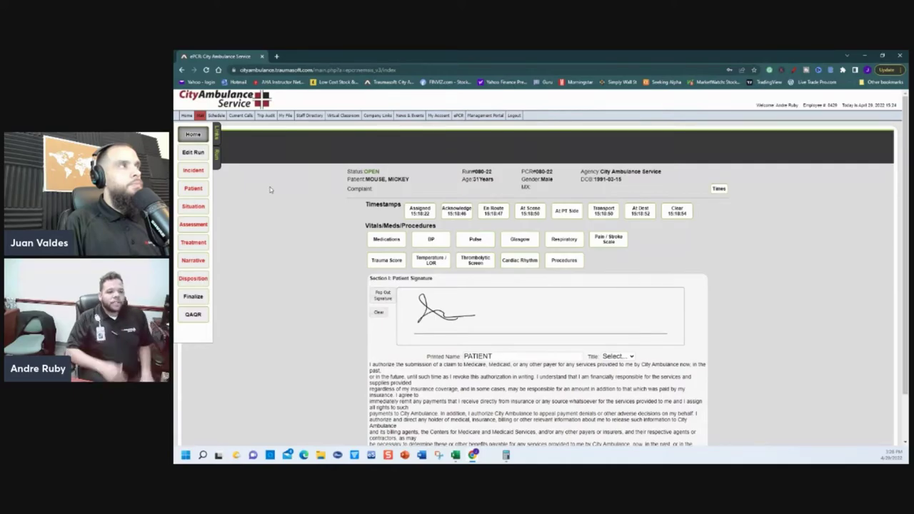
Step: Review the service type and primary unit role in the Incident Info section, save it and continue to the Delays section
{"action": "left_click", "coordinate": [195, 171]}
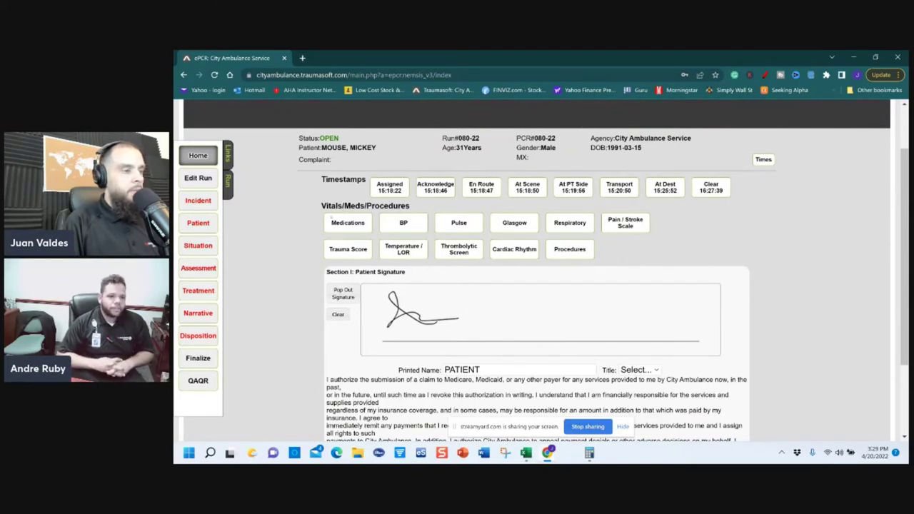
{"action": "left_click", "coordinate": [198, 201]}
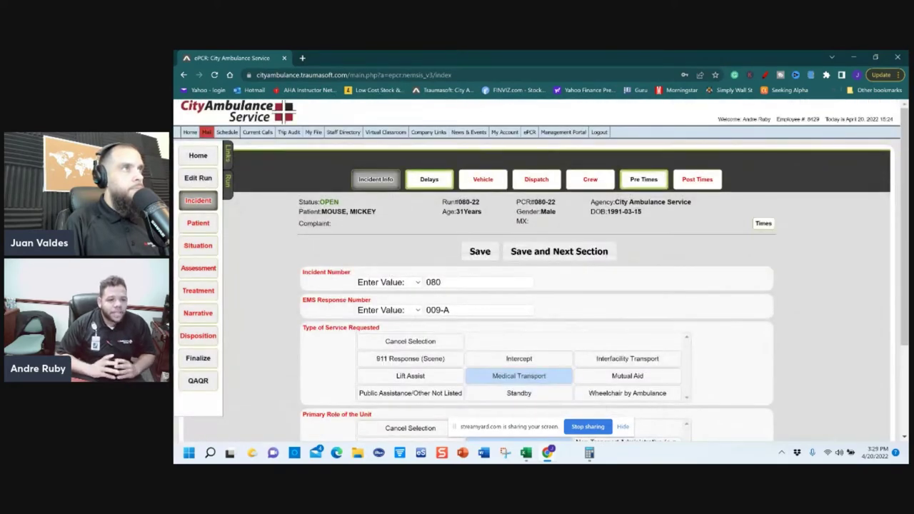
{"action": "scroll", "coordinate": [400, 285], "scroll_direction": "down", "scroll_amount": 1}
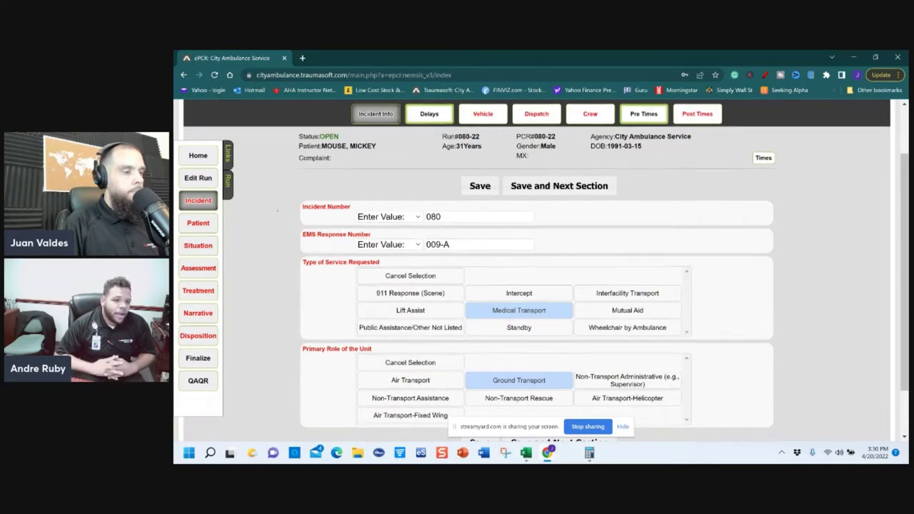
{"action": "scroll", "coordinate": [272, 204], "scroll_direction": "down", "scroll_amount": 1}
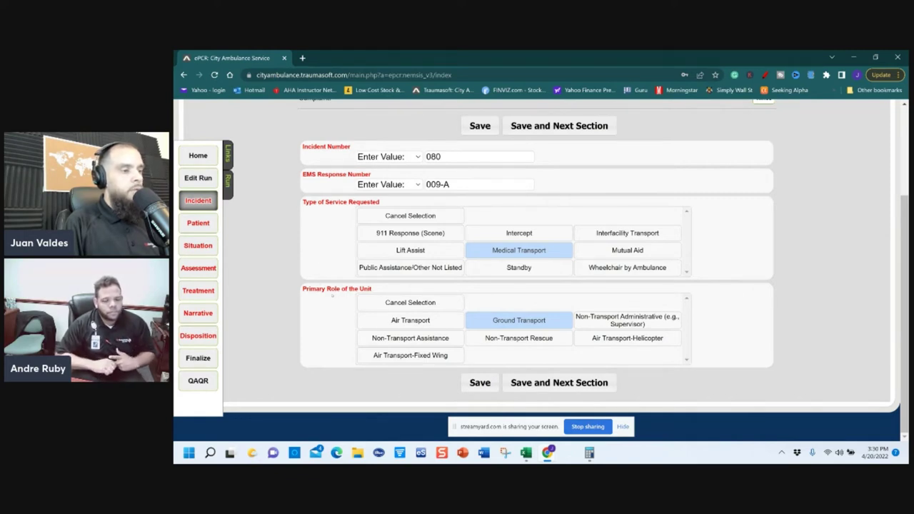
{"action": "mouse_move", "coordinate": [326, 289]}
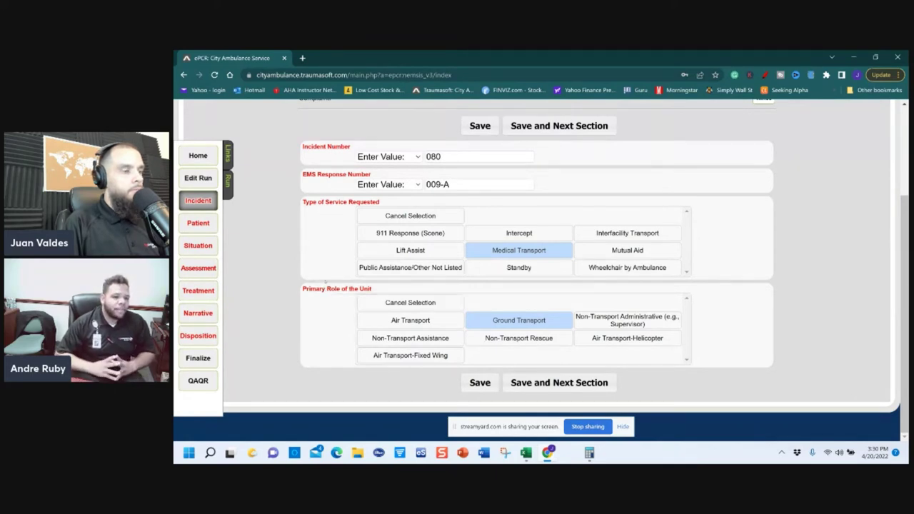
{"action": "scroll", "coordinate": [326, 288], "scroll_direction": "up", "scroll_amount": 3}
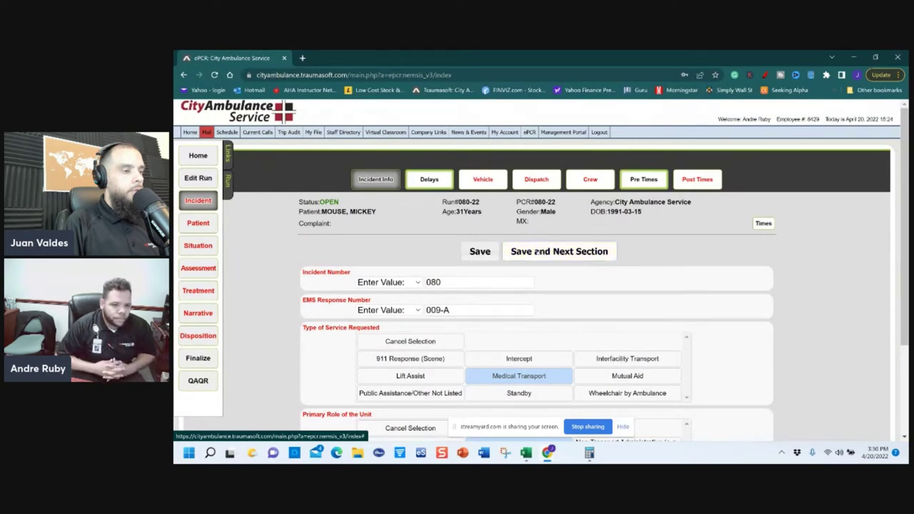
{"action": "left_click", "coordinate": [559, 251]}
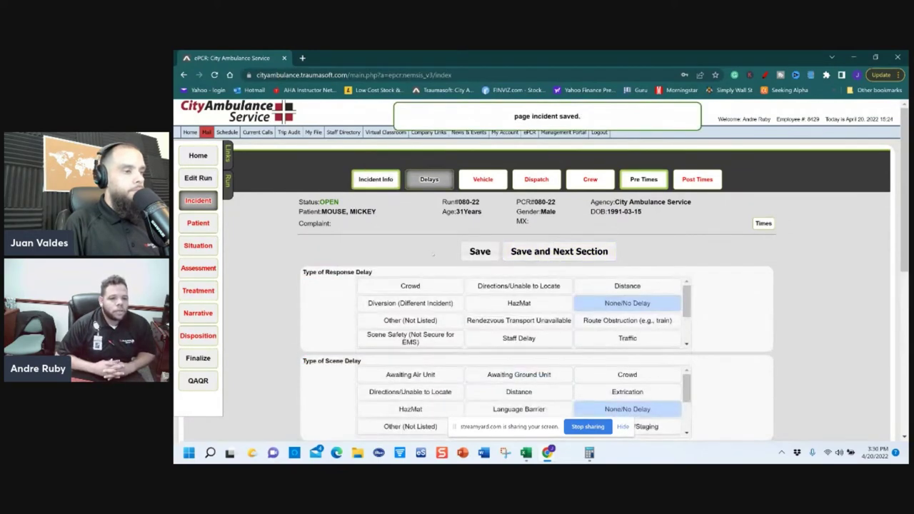
Step: Review the response, scene, transport, turn-around and dispatch delay types, save the Delays section and continue to the Vehicle section
{"action": "scroll", "coordinate": [312, 274], "scroll_direction": "down", "scroll_amount": 1}
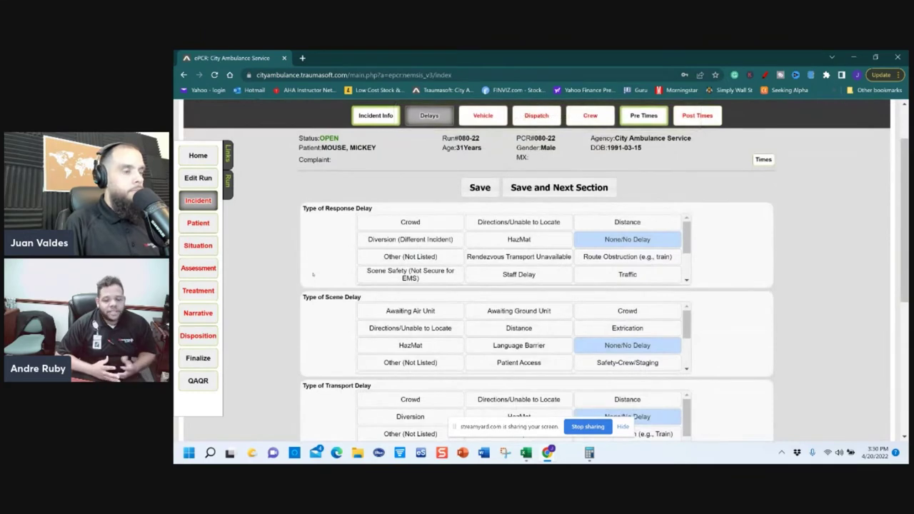
{"action": "scroll", "coordinate": [313, 273], "scroll_direction": "down", "scroll_amount": 1}
{"action": "scroll", "coordinate": [313, 270], "scroll_direction": "down", "scroll_amount": 1}
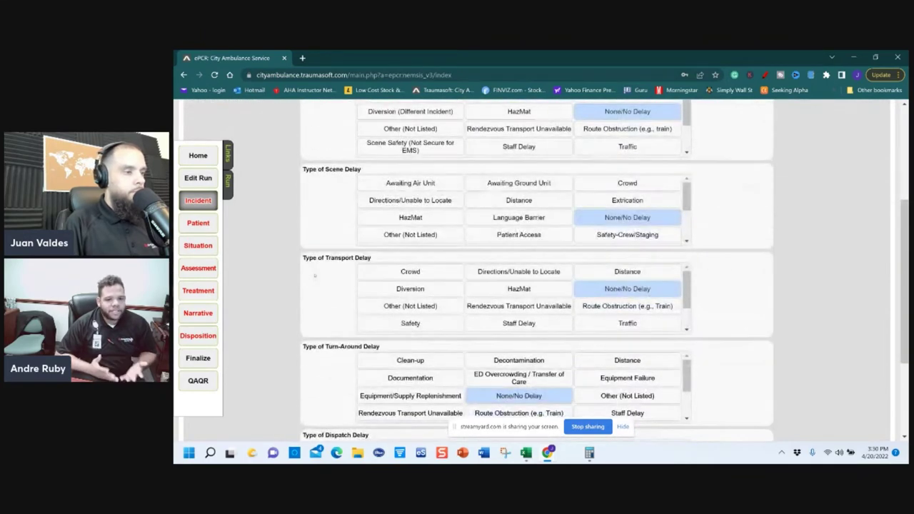
{"action": "scroll", "coordinate": [315, 269], "scroll_direction": "down", "scroll_amount": 2}
{"action": "scroll", "coordinate": [315, 269], "scroll_direction": "down", "scroll_amount": 1}
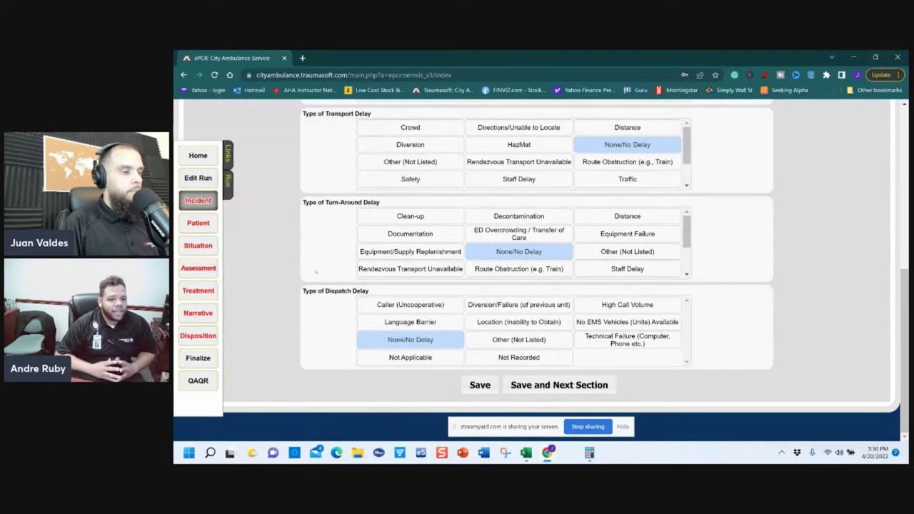
{"action": "scroll", "coordinate": [315, 270], "scroll_direction": "up", "scroll_amount": 1}
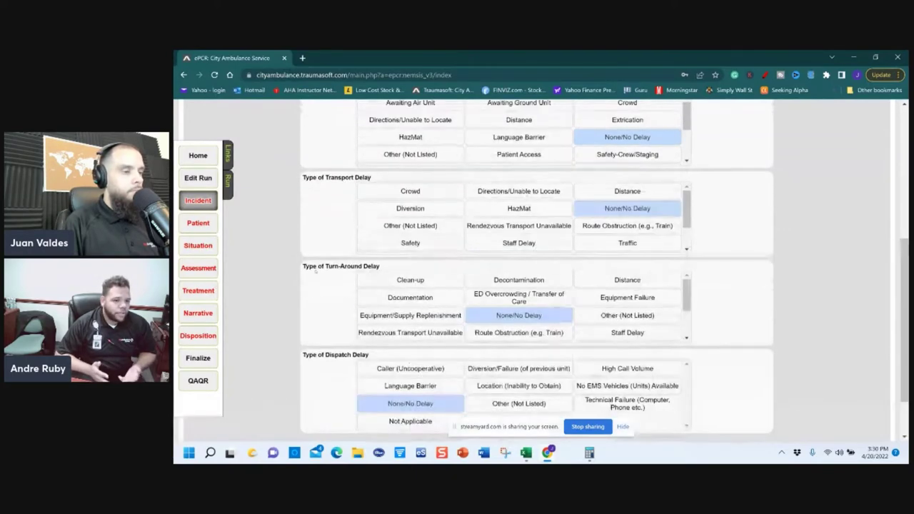
{"action": "scroll", "coordinate": [314, 270], "scroll_direction": "up", "scroll_amount": 4}
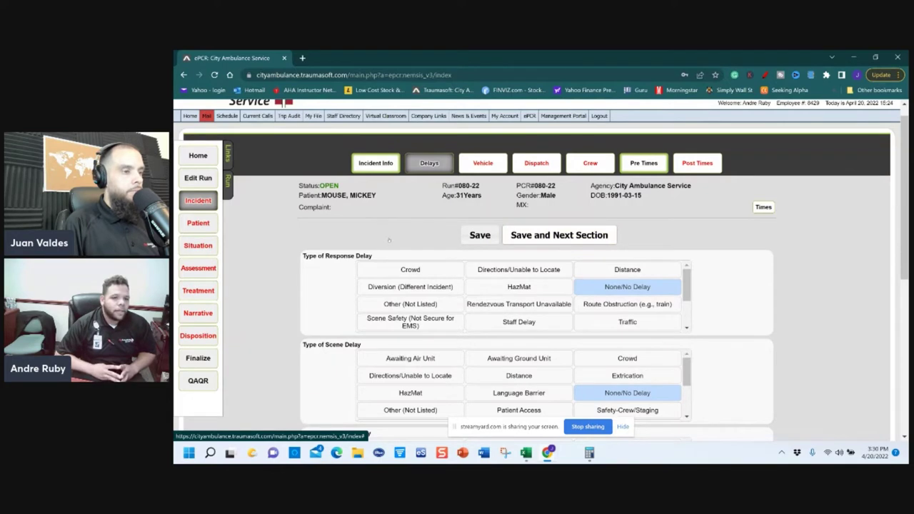
Step: Set the EMS vehicle (unit) number to 575
{"action": "scroll", "coordinate": [391, 239], "scroll_direction": "down", "scroll_amount": 1}
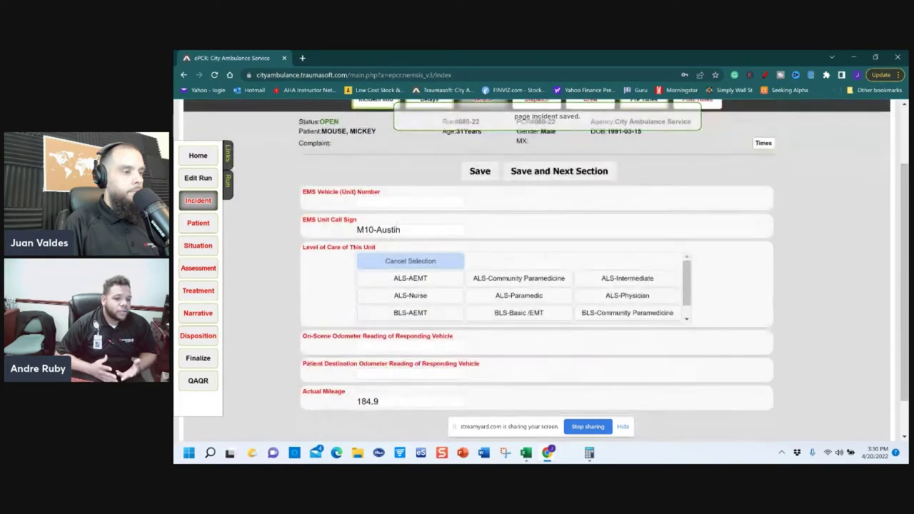
{"action": "left_click", "coordinate": [400, 200]}
{"action": "left_click", "coordinate": [507, 258]}
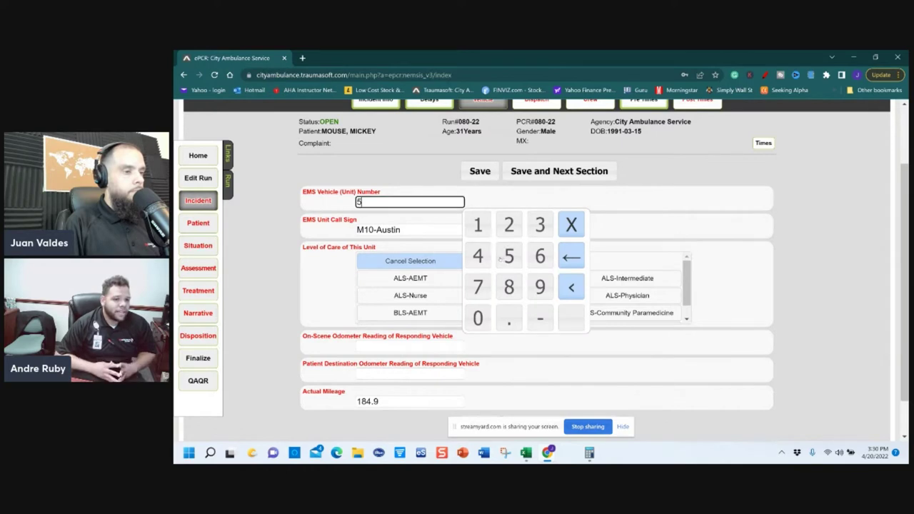
{"action": "left_click", "coordinate": [482, 282]}
{"action": "left_click", "coordinate": [503, 260]}
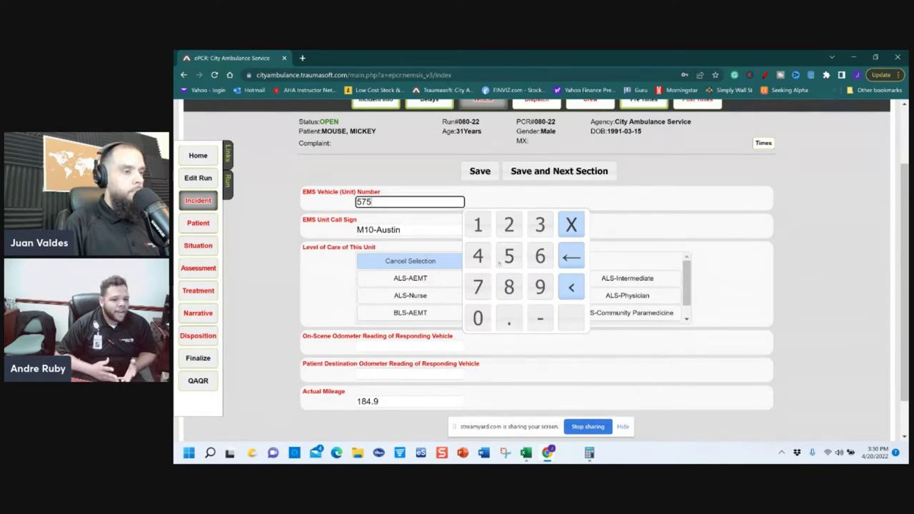
{"action": "left_click", "coordinate": [440, 189]}
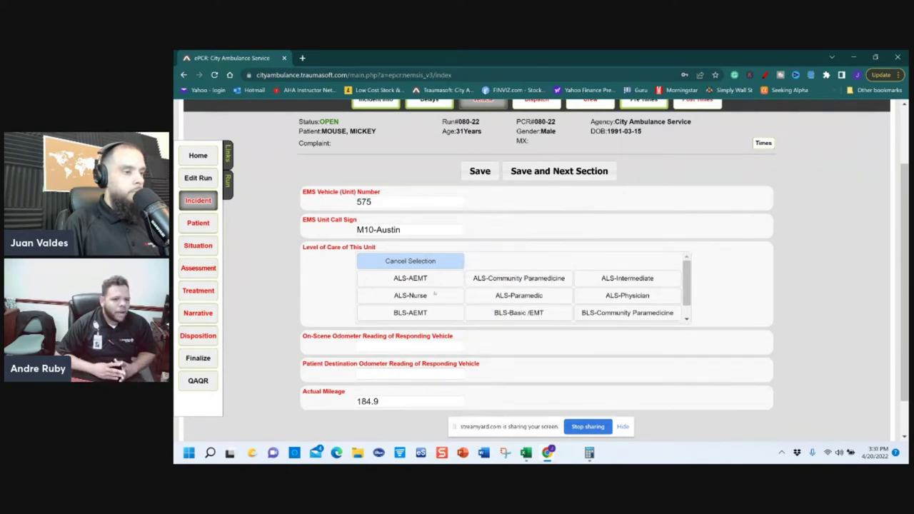
Step: Set the unit's level of care to Specialty Critical Care
{"action": "left_click", "coordinate": [484, 295]}
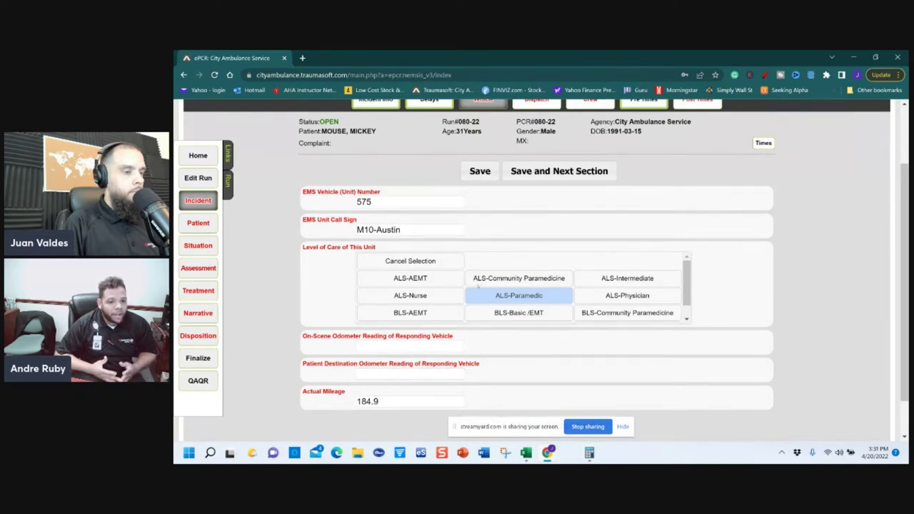
{"action": "scroll", "coordinate": [480, 284], "scroll_direction": "down", "scroll_amount": 1}
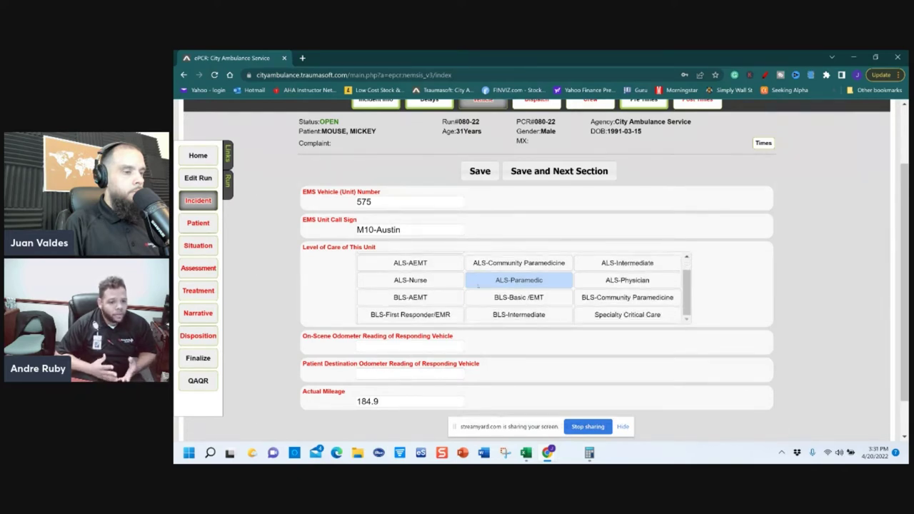
{"action": "left_click", "coordinate": [589, 314]}
Step: Set the responding vehicle's on-scene odometer reading to 0
{"action": "scroll", "coordinate": [504, 291], "scroll_direction": "down", "scroll_amount": 1}
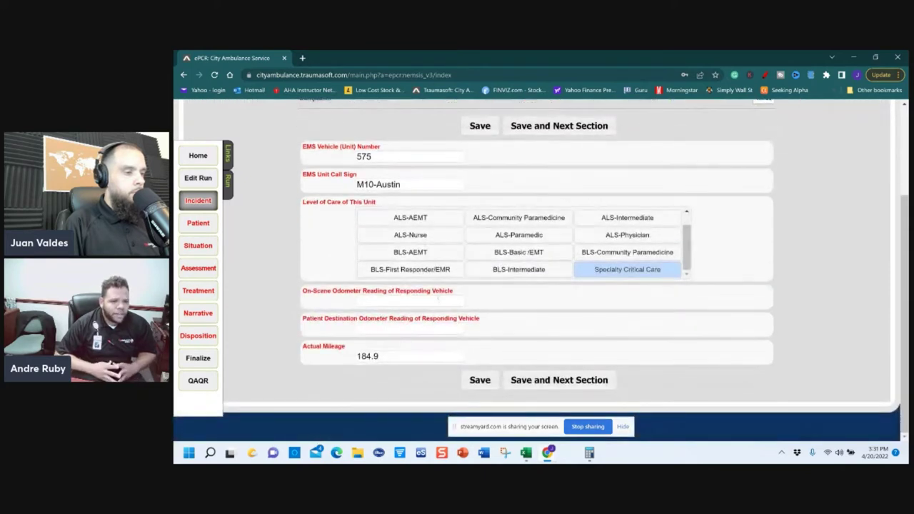
{"action": "left_click", "coordinate": [436, 299]}
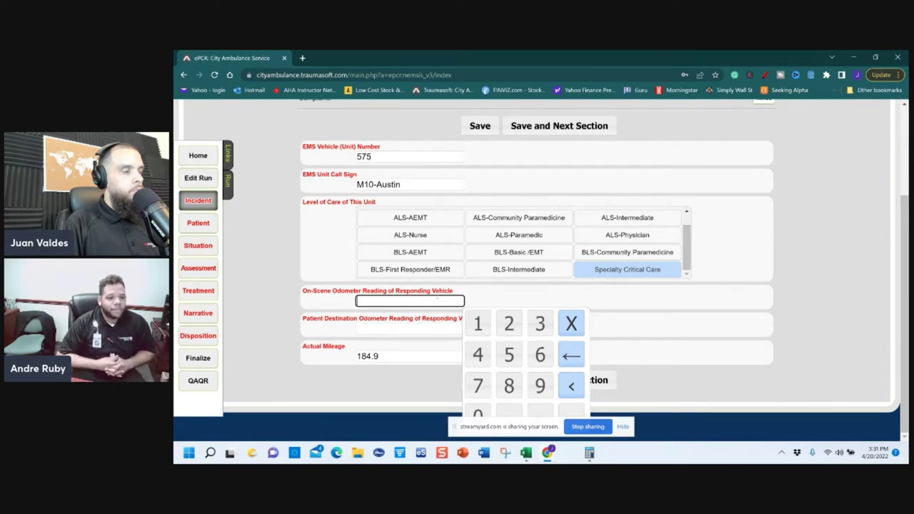
{"action": "left_click", "coordinate": [471, 287]}
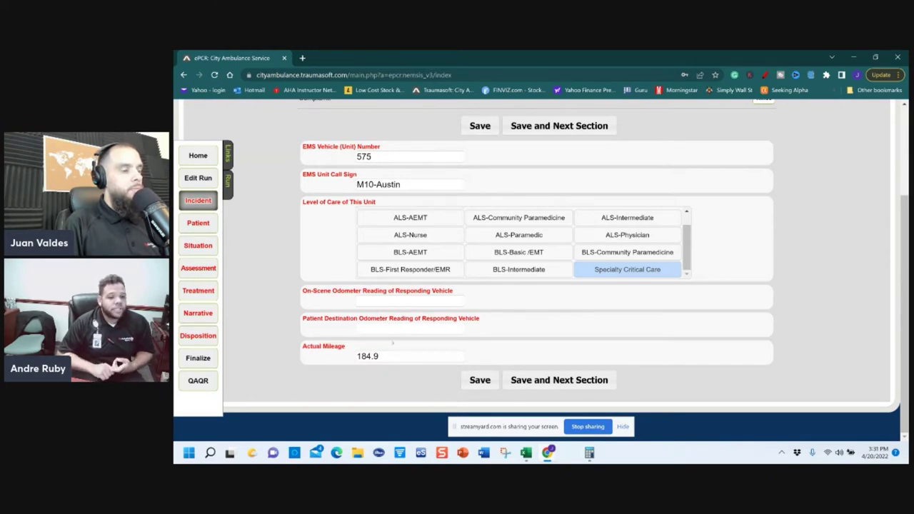
{"action": "left_click", "coordinate": [387, 304]}
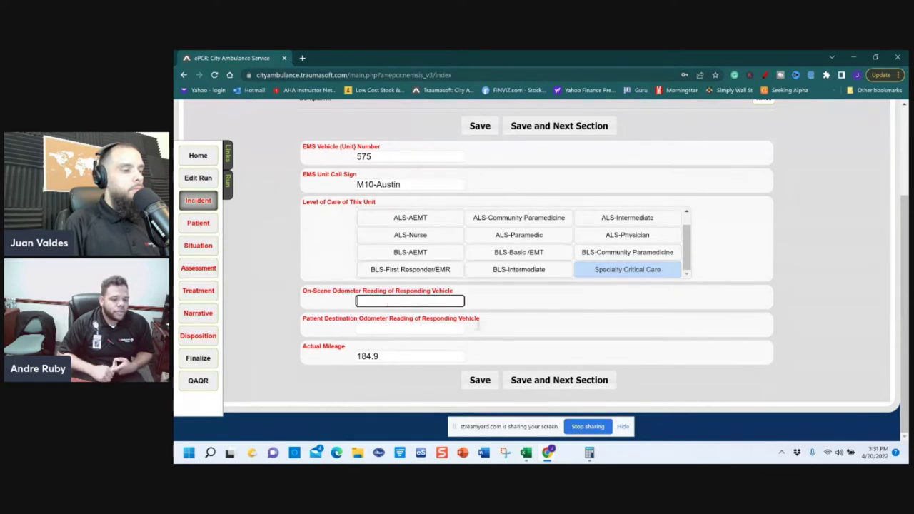
{"action": "type", "text": "1000"}
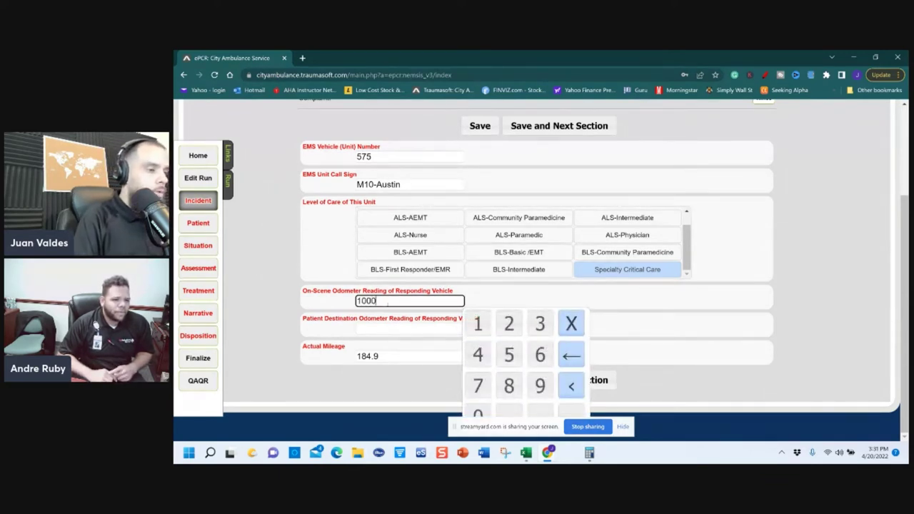
{"action": "key", "text": "BackSpace"}
{"action": "key", "text": "BackSpace"}
{"action": "key", "text": "BackSpace"}
{"action": "key", "text": "BackSpace"}
{"action": "type", "text": "0"}
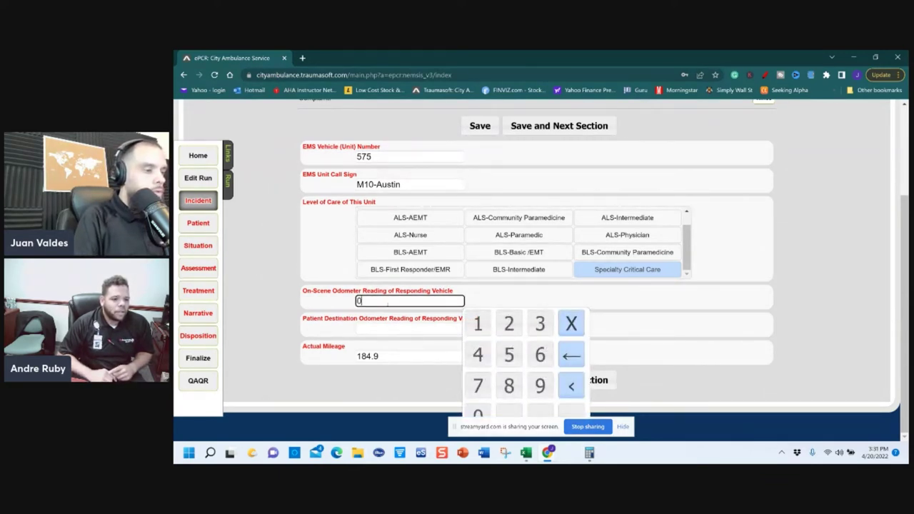
Step: Set the patient destination odometer reading to 184.9, save the Vehicle section and continue to the Dispatch section
{"action": "left_click", "coordinate": [389, 329]}
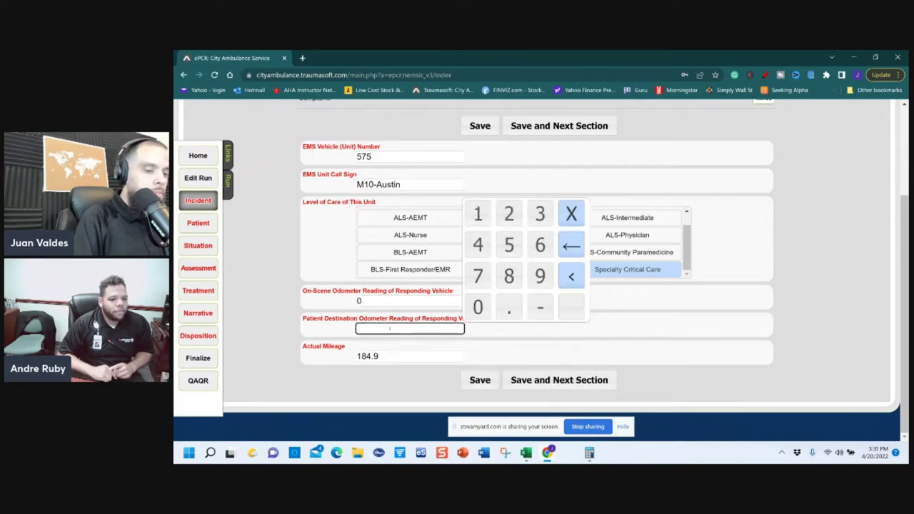
{"action": "type", "text": "184.9"}
{"action": "left_click", "coordinate": [539, 370]}
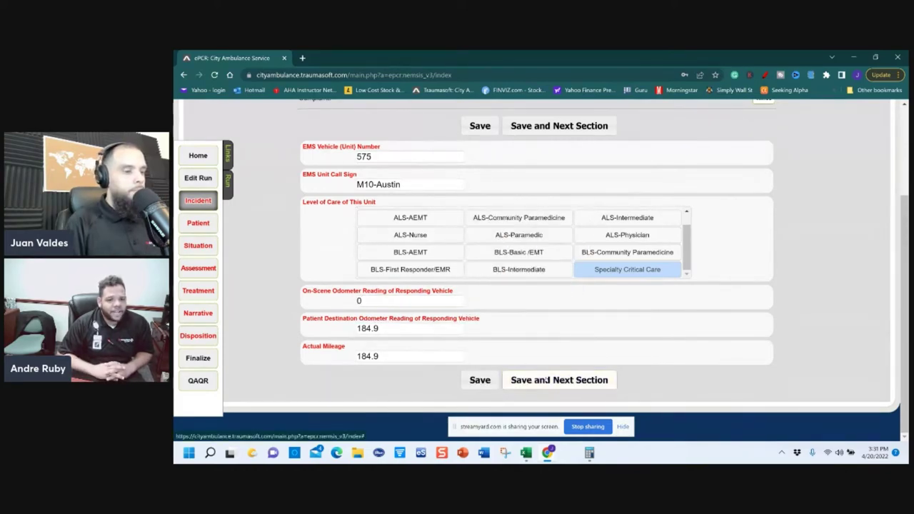
{"action": "left_click", "coordinate": [558, 380]}
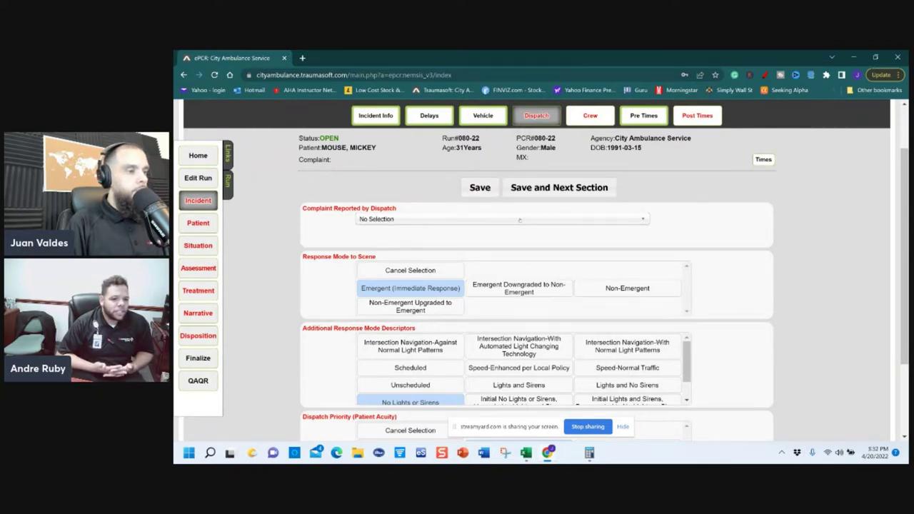
Step: Set the complaint reported by dispatch to Chest Pain (Non-Traumatic), review the response mode and priority, save and continue to the Crew section
{"action": "left_click", "coordinate": [520, 220]}
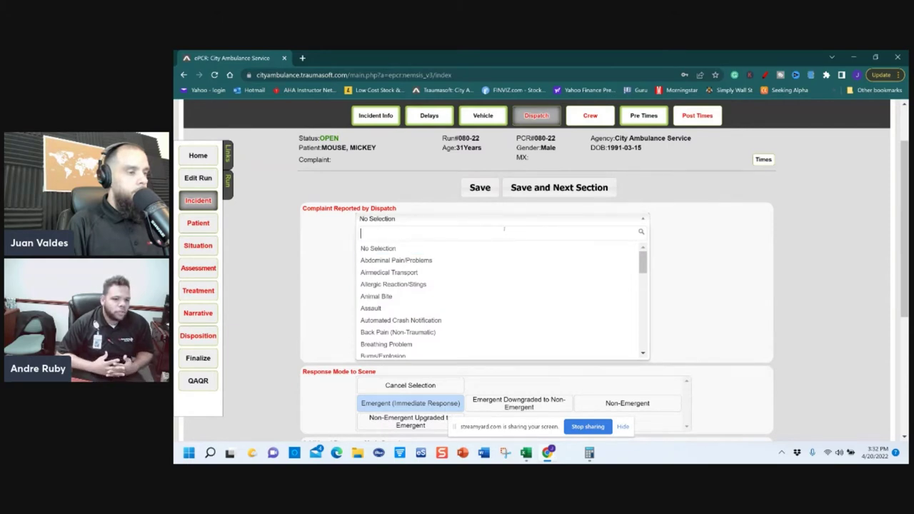
{"action": "type", "text": "che"}
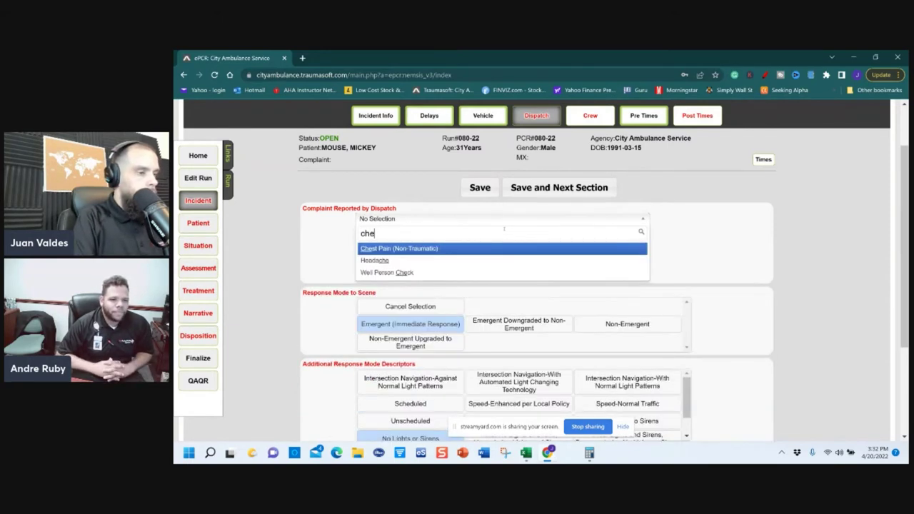
{"action": "key", "text": "Return"}
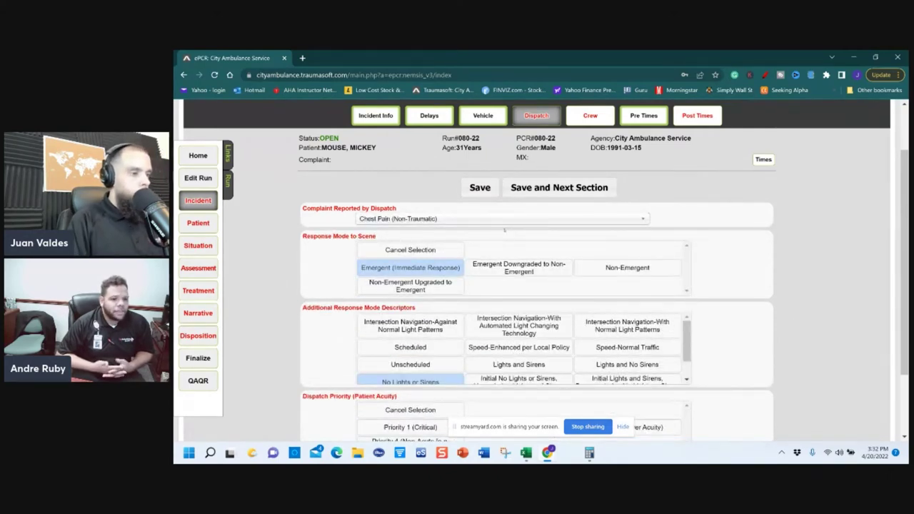
{"action": "scroll", "coordinate": [504, 230], "scroll_direction": "down", "scroll_amount": 3}
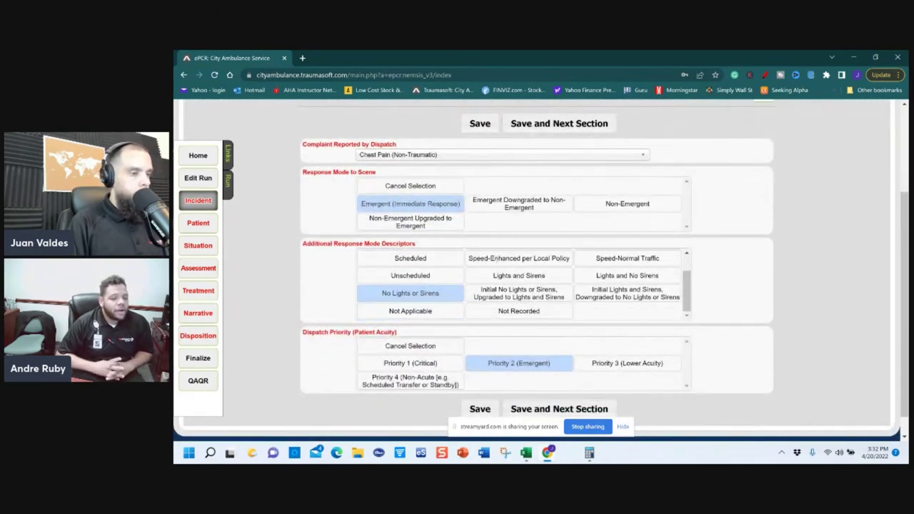
{"action": "scroll", "coordinate": [535, 271], "scroll_direction": "down", "scroll_amount": 1}
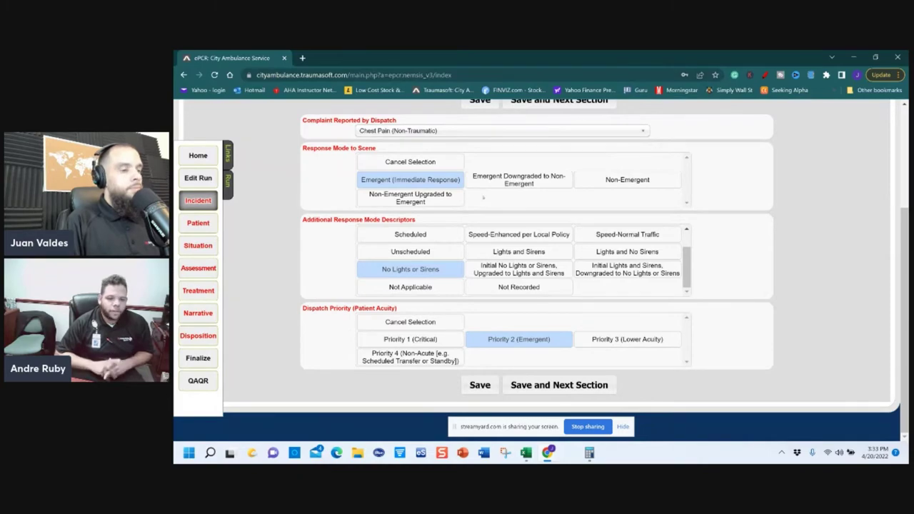
{"action": "left_click", "coordinate": [558, 384]}
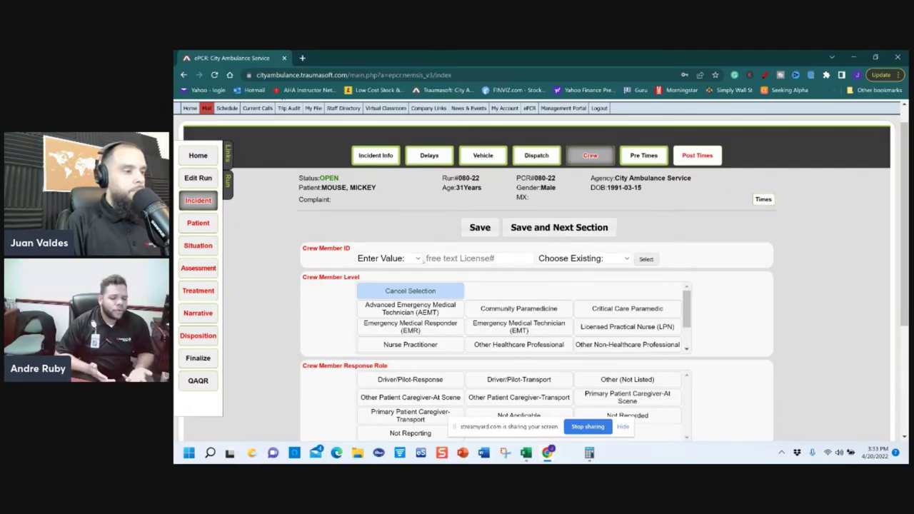
Step: Choose the existing crew member whose surname starts with V as the Crew Member ID
{"action": "left_click", "coordinate": [418, 259]}
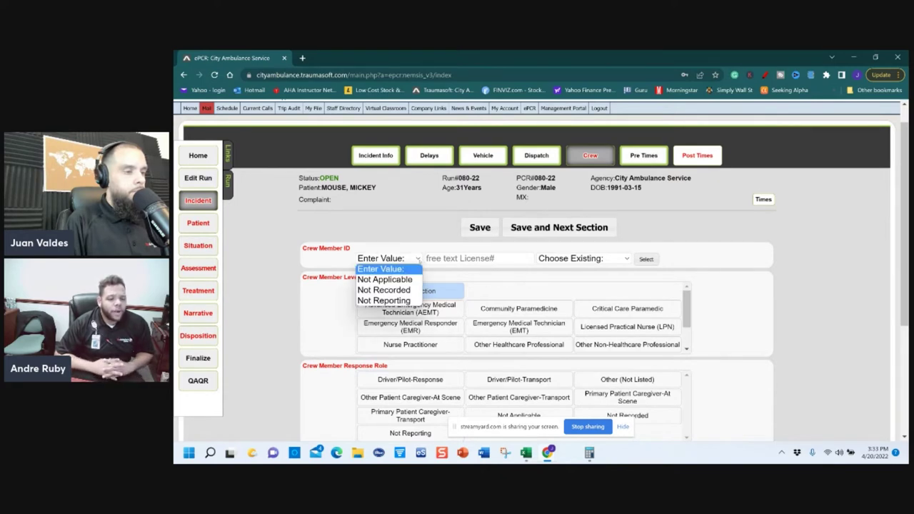
{"action": "left_click", "coordinate": [517, 268]}
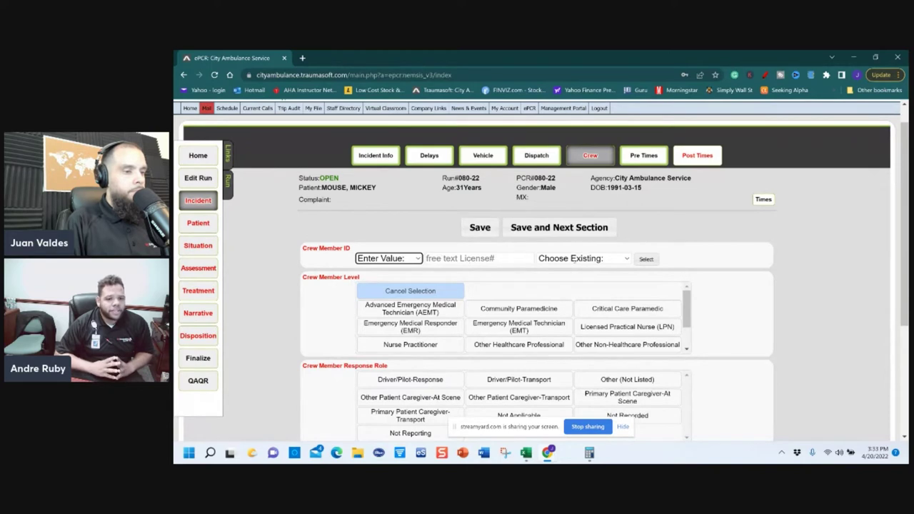
{"action": "left_click", "coordinate": [572, 259]}
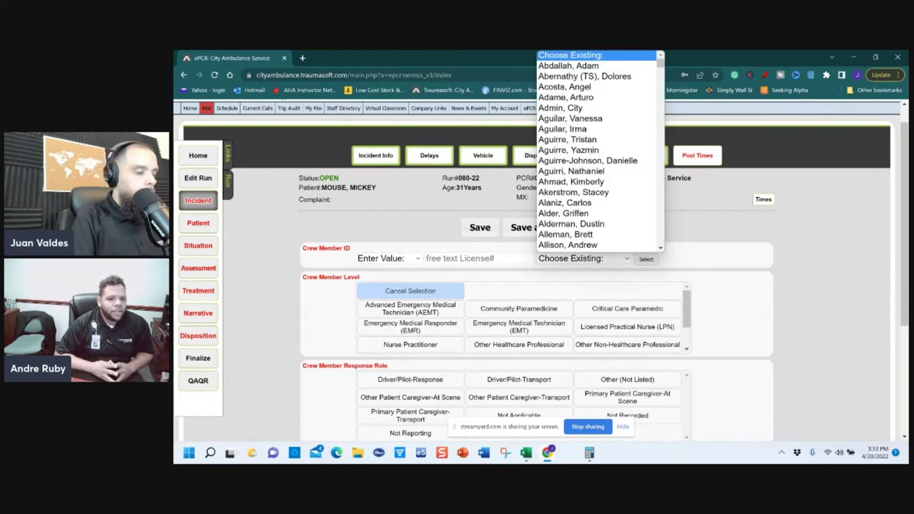
{"action": "key", "text": "v"}
{"action": "key", "text": "Return"}
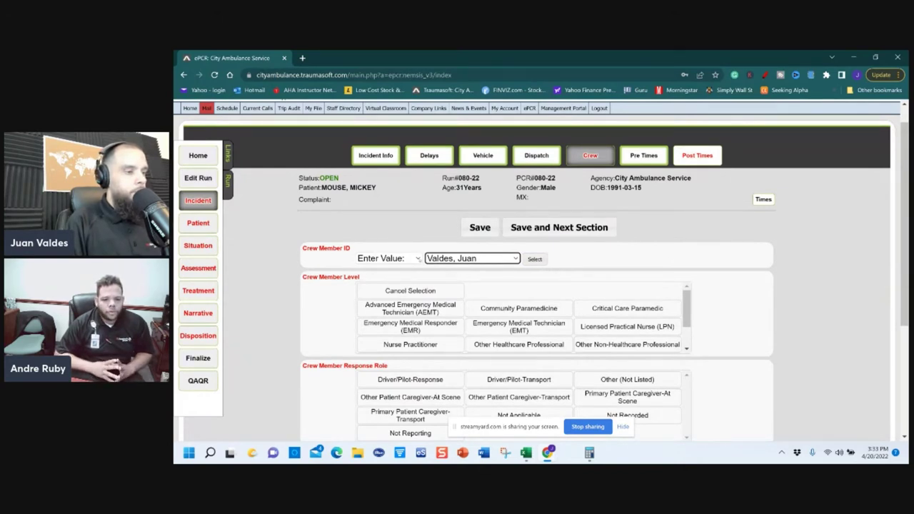
{"action": "left_click", "coordinate": [385, 258]}
{"action": "left_click", "coordinate": [383, 269]}
Step: Set the crew member level to Critical Care Paramedic and the response roles to Primary Patient Caregiver-Transport and Primary Patient Caregiver-At Scene
{"action": "scroll", "coordinate": [536, 271], "scroll_direction": "up", "scroll_amount": 1}
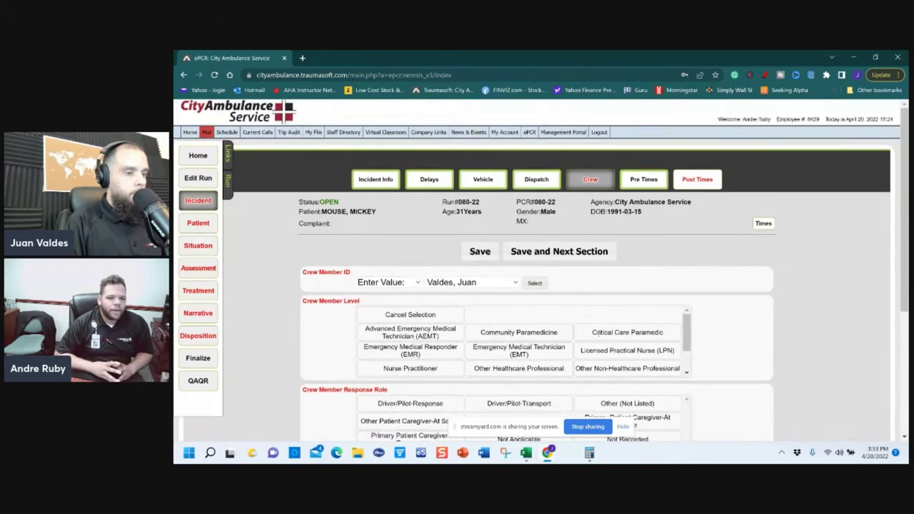
{"action": "left_click", "coordinate": [627, 332]}
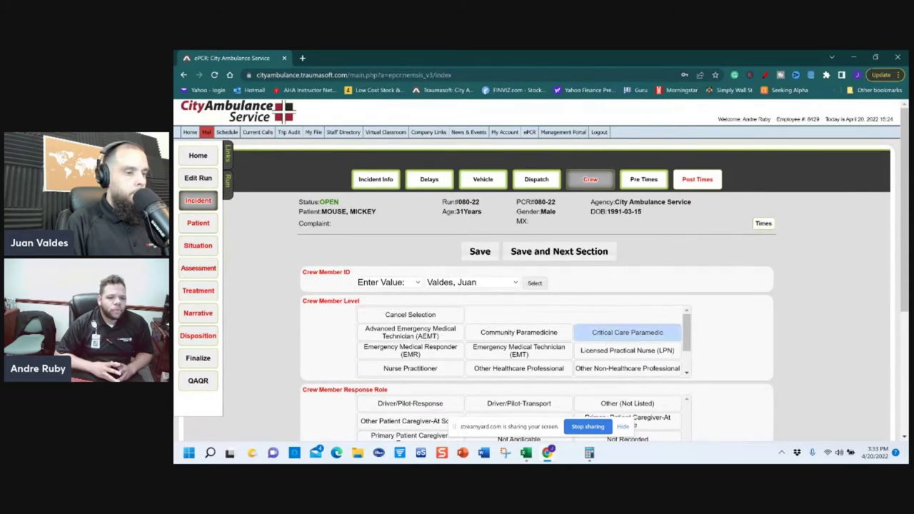
{"action": "scroll", "coordinate": [703, 304], "scroll_direction": "down", "scroll_amount": 5}
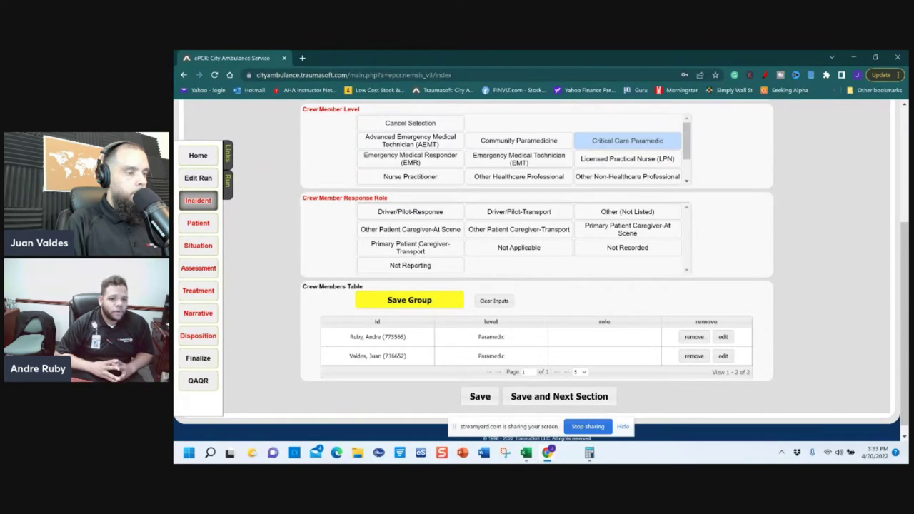
{"action": "left_click", "coordinate": [417, 246]}
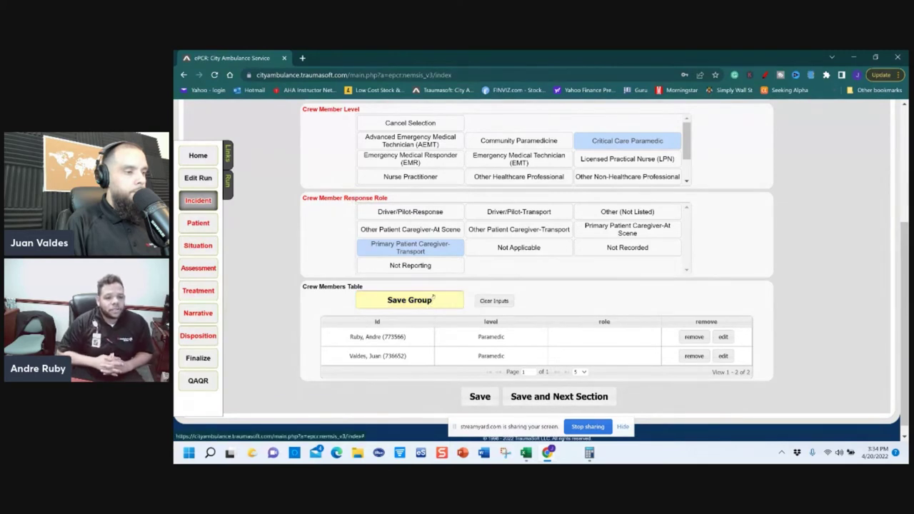
{"action": "left_click", "coordinate": [626, 228]}
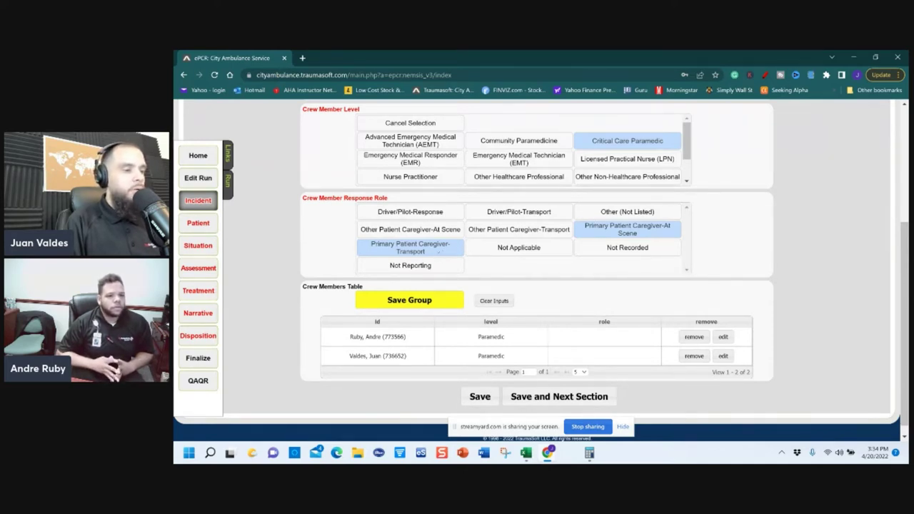
Step: Save the crew entry, and give the same member's remaining Paramedic entry the Critical Care Paramedic level and both Primary Patient Caregiver roles
{"action": "left_click", "coordinate": [428, 299]}
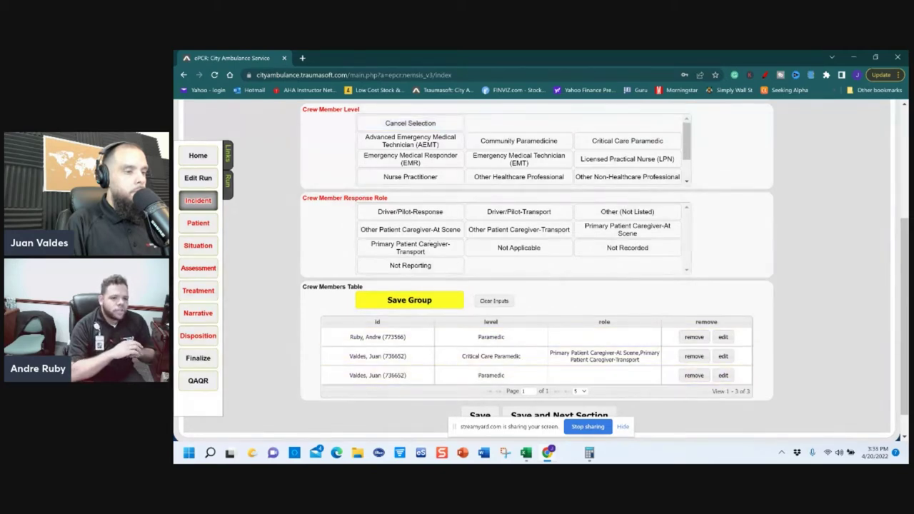
{"action": "left_click", "coordinate": [409, 247]}
{"action": "left_click", "coordinate": [627, 229]}
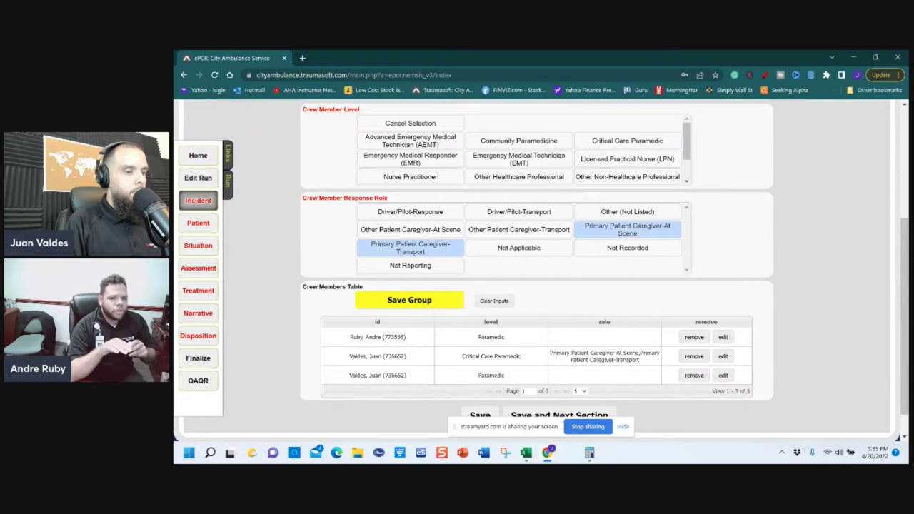
{"action": "scroll", "coordinate": [547, 212], "scroll_direction": "up", "scroll_amount": 2}
{"action": "scroll", "coordinate": [591, 226], "scroll_direction": "down", "scroll_amount": 1}
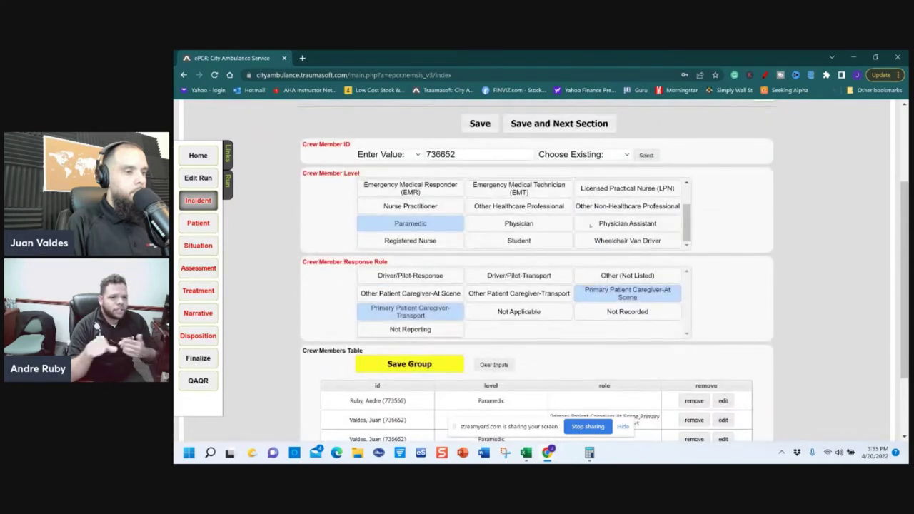
{"action": "scroll", "coordinate": [589, 224], "scroll_direction": "down", "scroll_amount": 1}
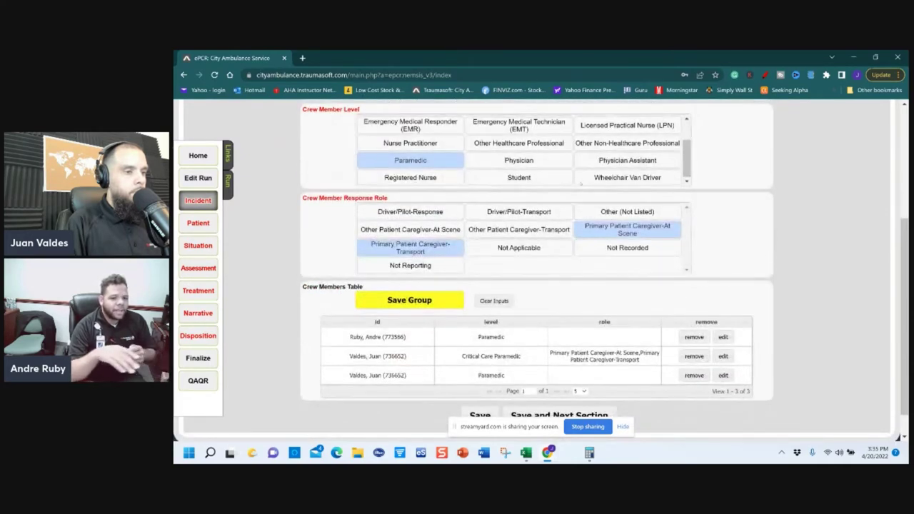
{"action": "scroll", "coordinate": [579, 183], "scroll_direction": "up", "scroll_amount": 2}
{"action": "left_click", "coordinate": [587, 147]}
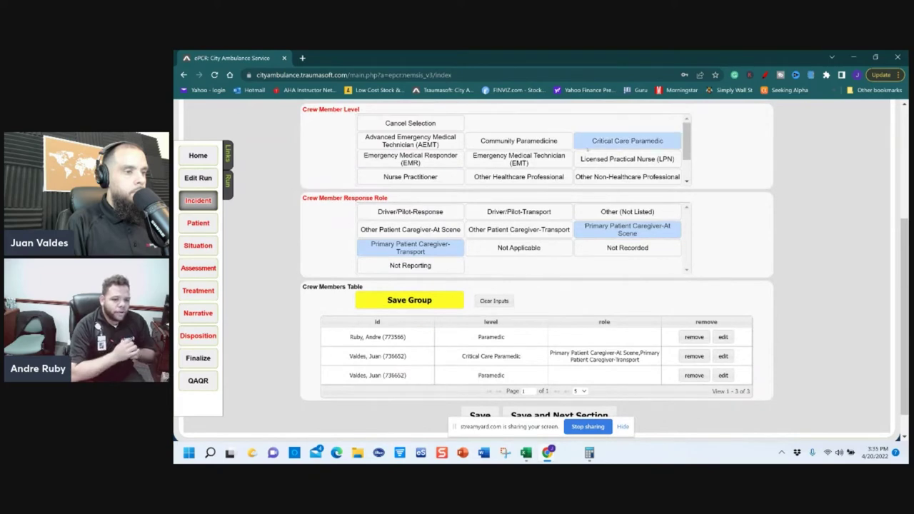
{"action": "left_click", "coordinate": [414, 299]}
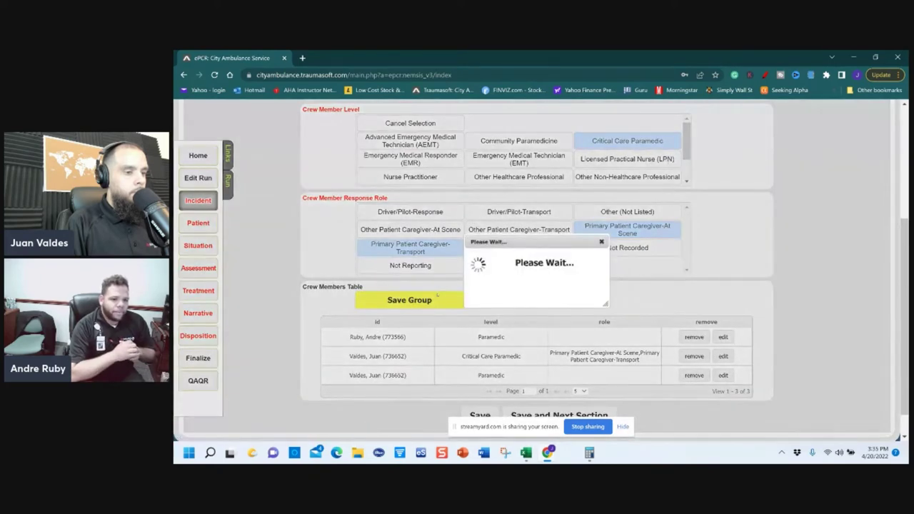
Step: Remove the first of the two duplicate Critical Care Paramedic entries from the crew members table
{"action": "scroll", "coordinate": [590, 302], "scroll_direction": "down", "scroll_amount": 1}
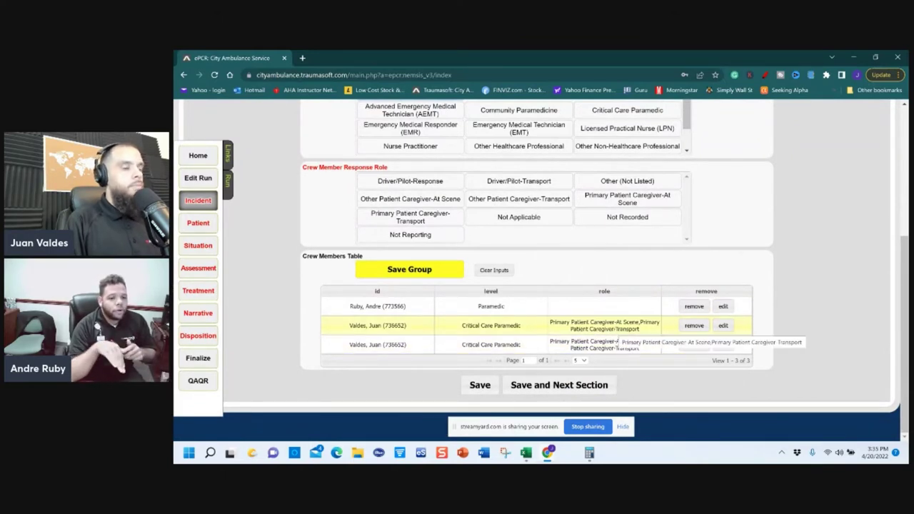
{"action": "left_click", "coordinate": [694, 326]}
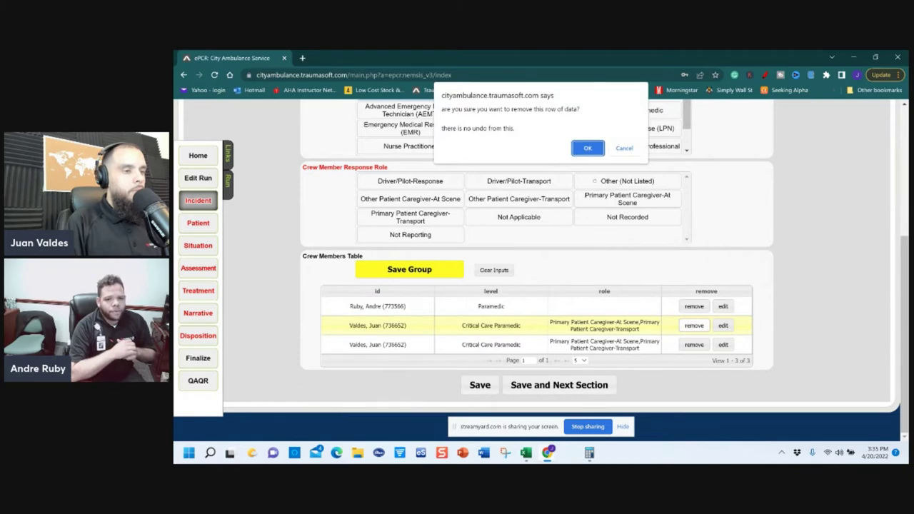
{"action": "left_click", "coordinate": [587, 148]}
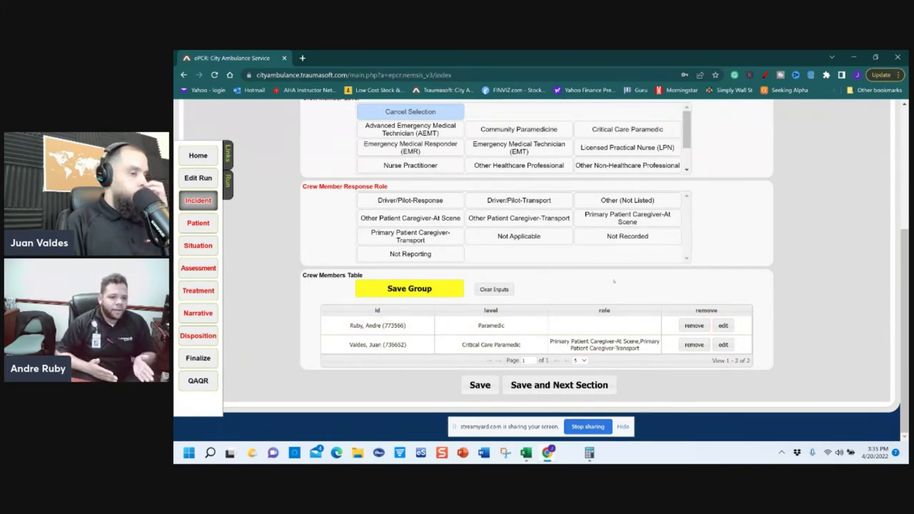
Step: Set the other crew member's level to Critical Care Paramedic with roles Driver/Pilot-Response and Driver/Pilot-Transport, and save the entry
{"action": "left_click", "coordinate": [671, 326]}
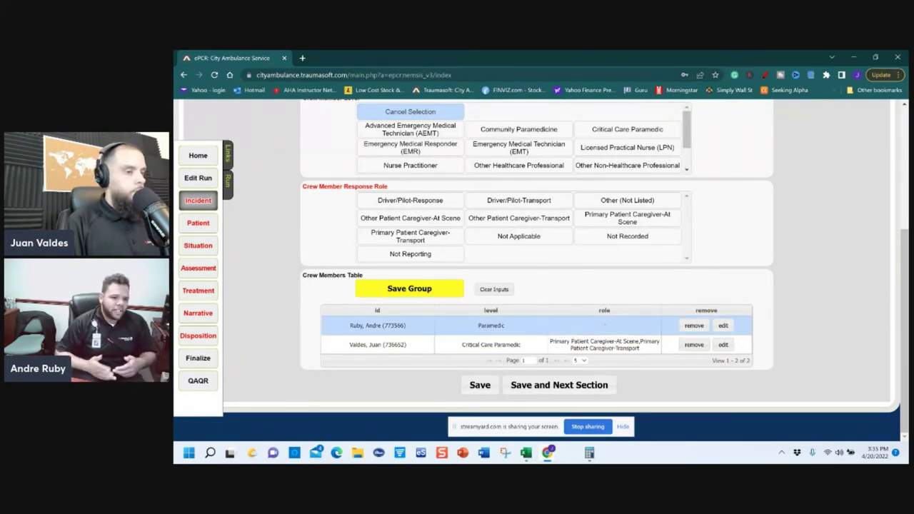
{"action": "left_click", "coordinate": [722, 325]}
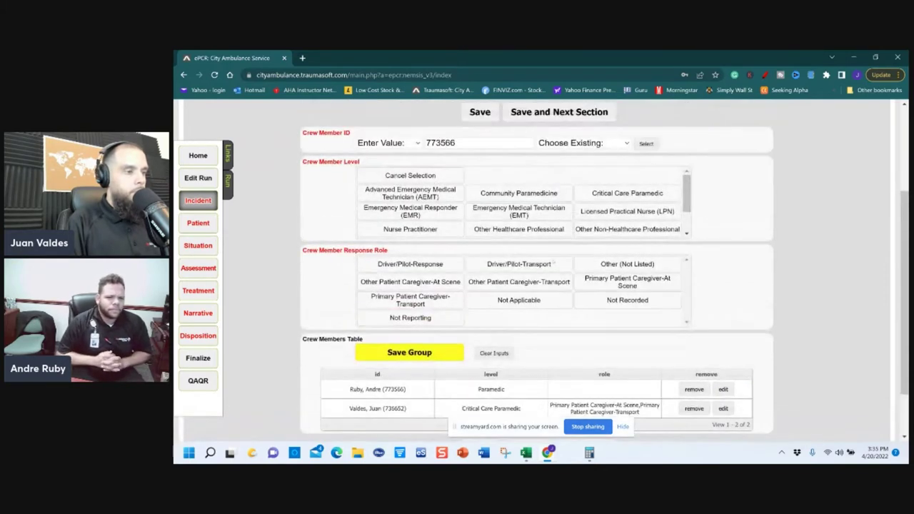
{"action": "scroll", "coordinate": [487, 224], "scroll_direction": "down", "scroll_amount": 1}
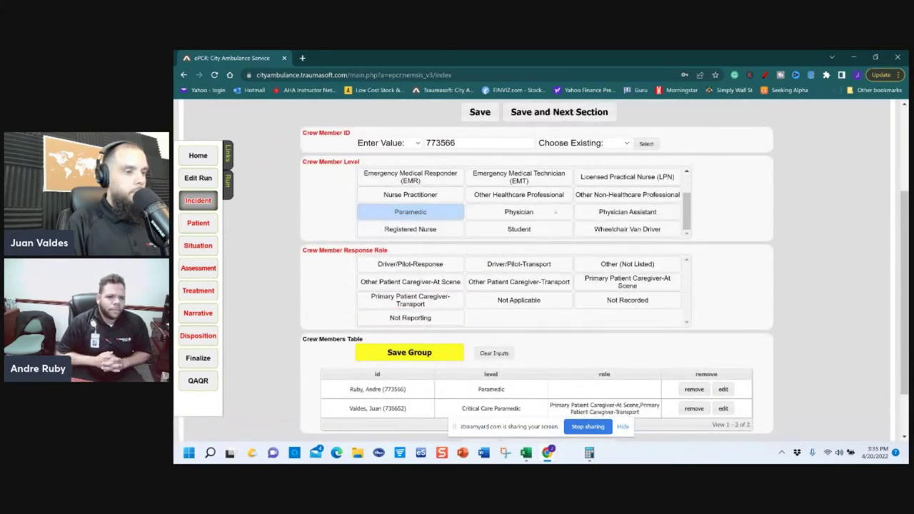
{"action": "scroll", "coordinate": [555, 212], "scroll_direction": "up", "scroll_amount": 1}
{"action": "left_click", "coordinate": [584, 200]}
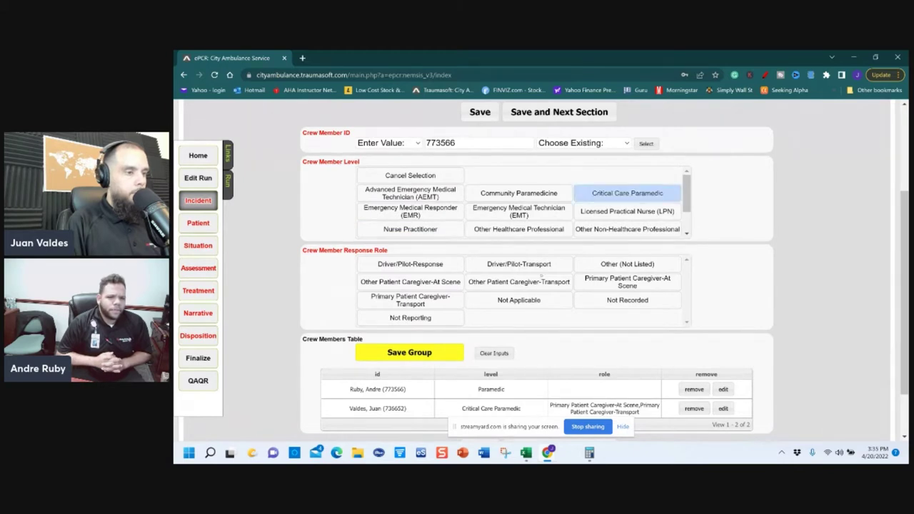
{"action": "left_click", "coordinate": [409, 264]}
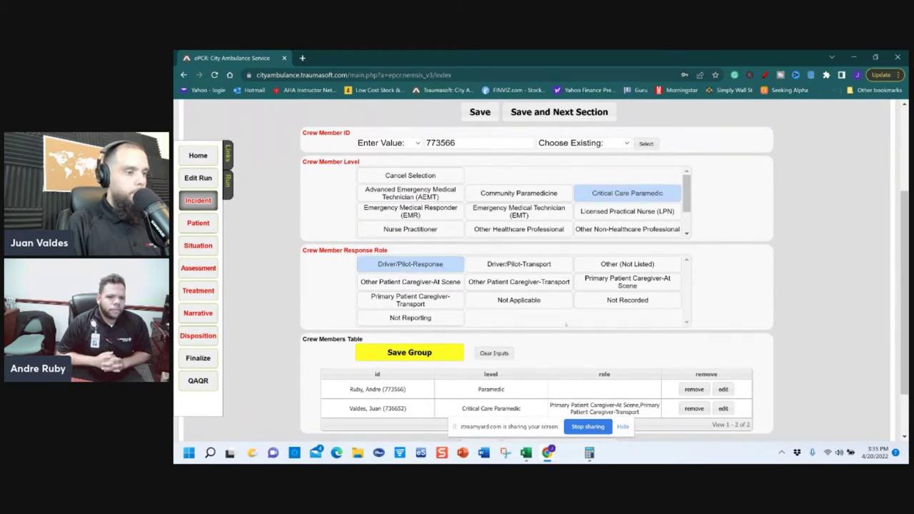
{"action": "scroll", "coordinate": [566, 325], "scroll_direction": "down", "scroll_amount": 1}
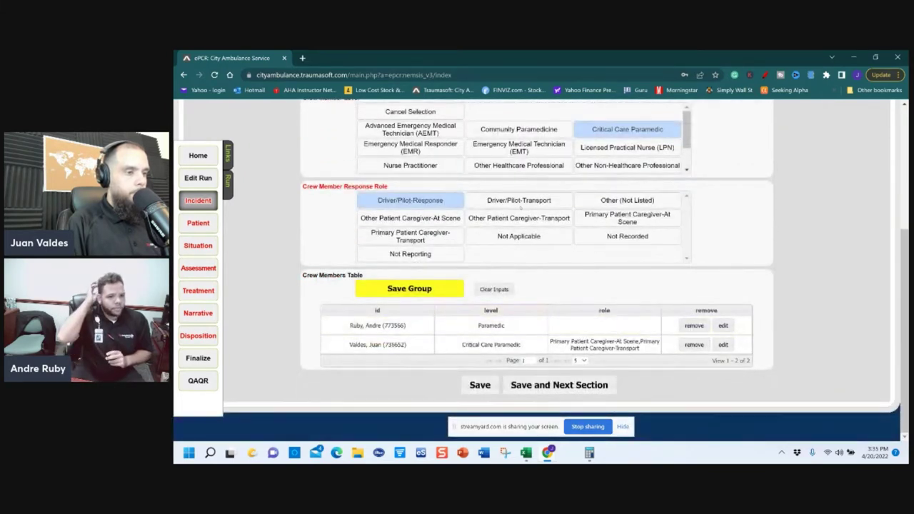
{"action": "left_click", "coordinate": [522, 200]}
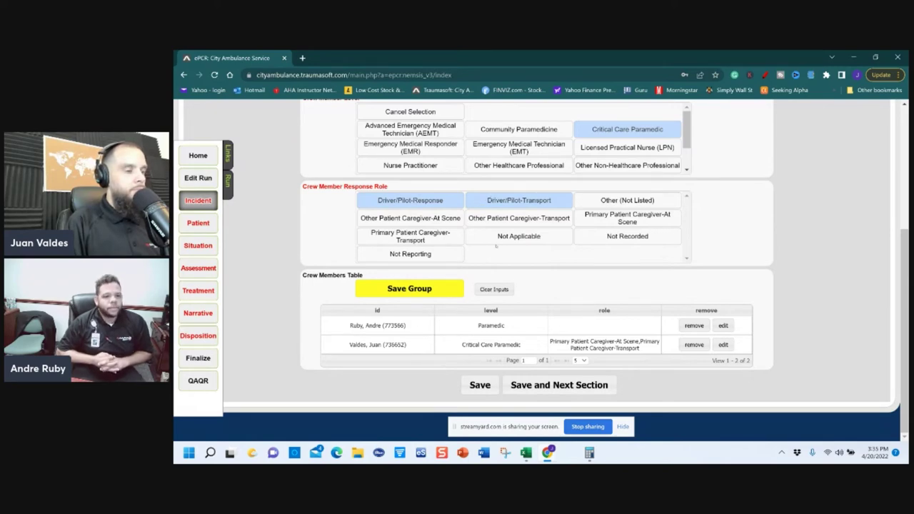
{"action": "left_click", "coordinate": [439, 290]}
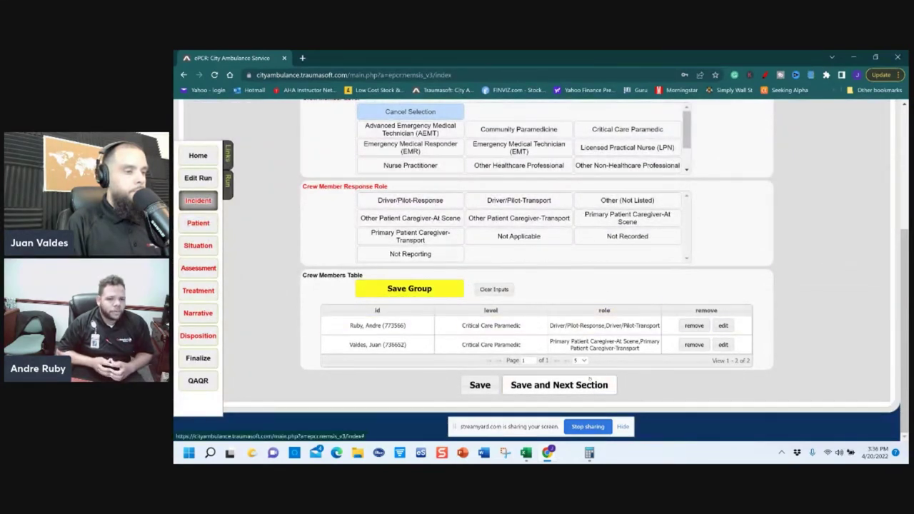
Step: Save the Crew and Pre Times sections and continue to Post Times
{"action": "left_click", "coordinate": [558, 385]}
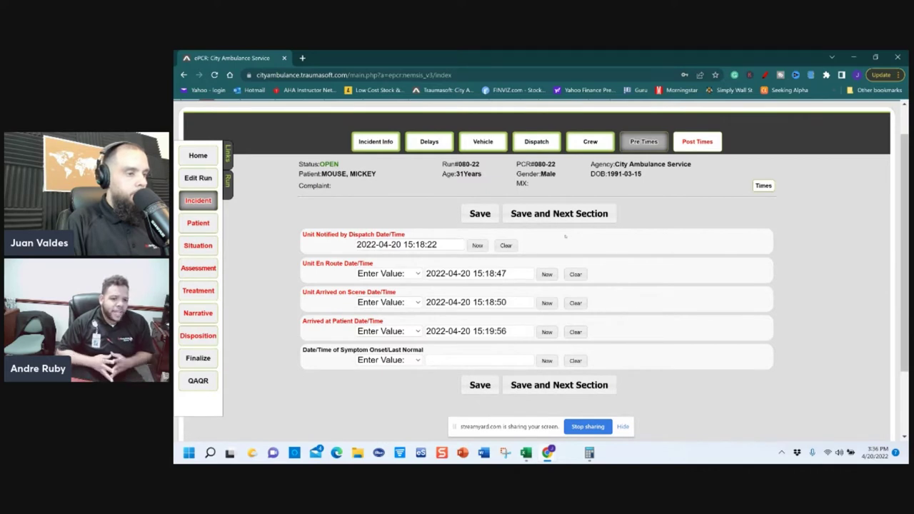
{"action": "left_click", "coordinate": [554, 212]}
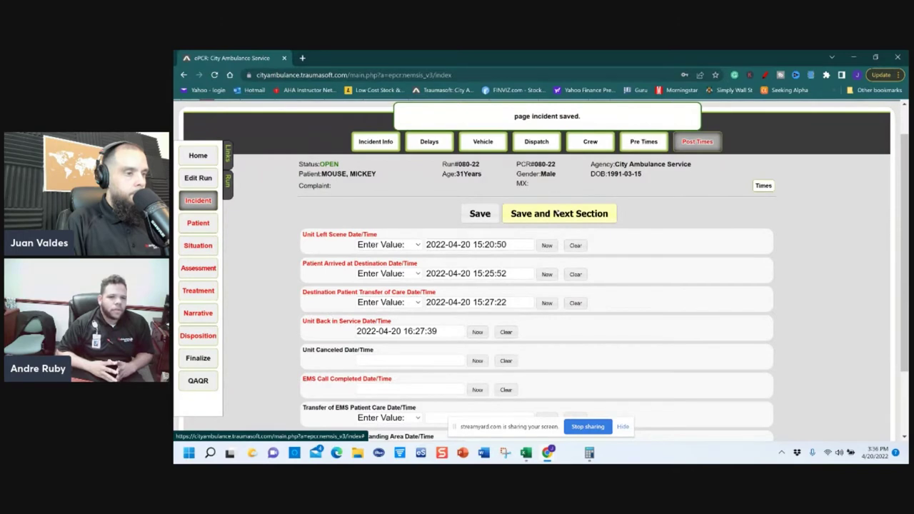
{"action": "scroll", "coordinate": [632, 251], "scroll_direction": "down", "scroll_amount": 2}
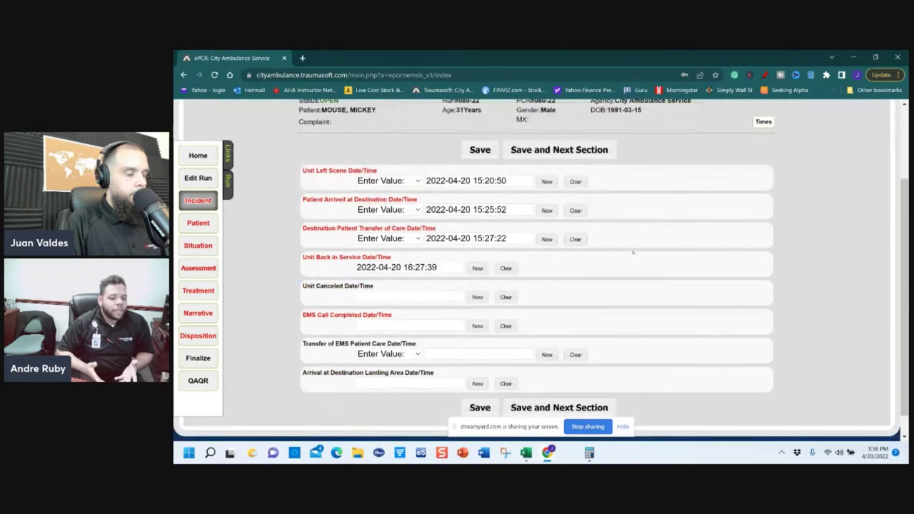
{"action": "scroll", "coordinate": [633, 251], "scroll_direction": "down", "scroll_amount": 1}
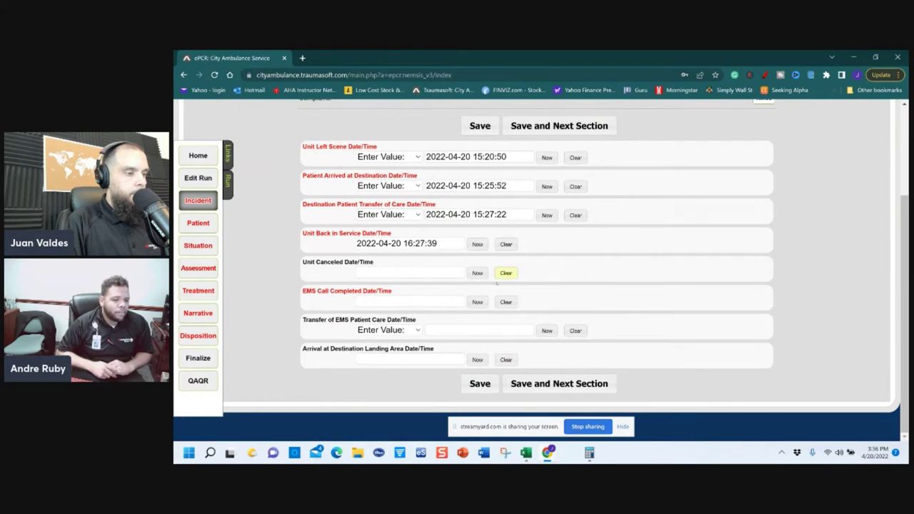
{"action": "left_click", "coordinate": [407, 302]}
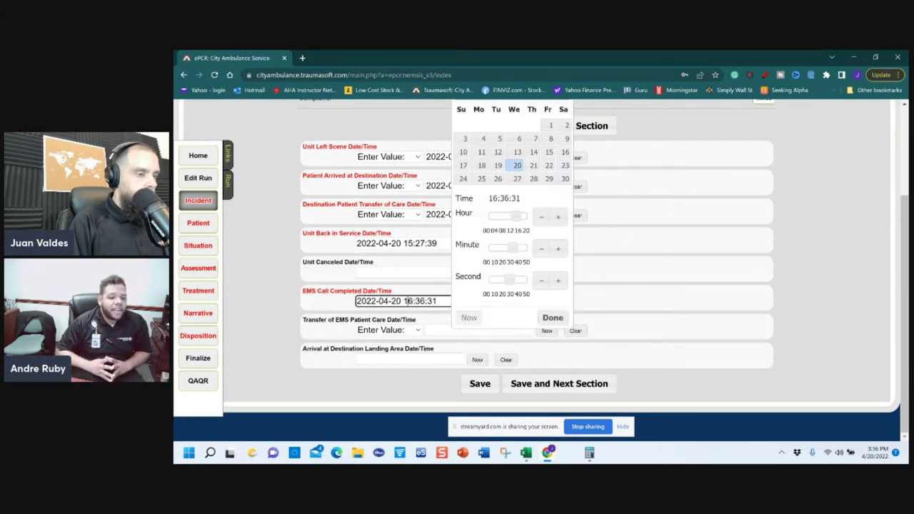
{"action": "key", "text": "BackSpace"}
{"action": "type", "text": "5"}
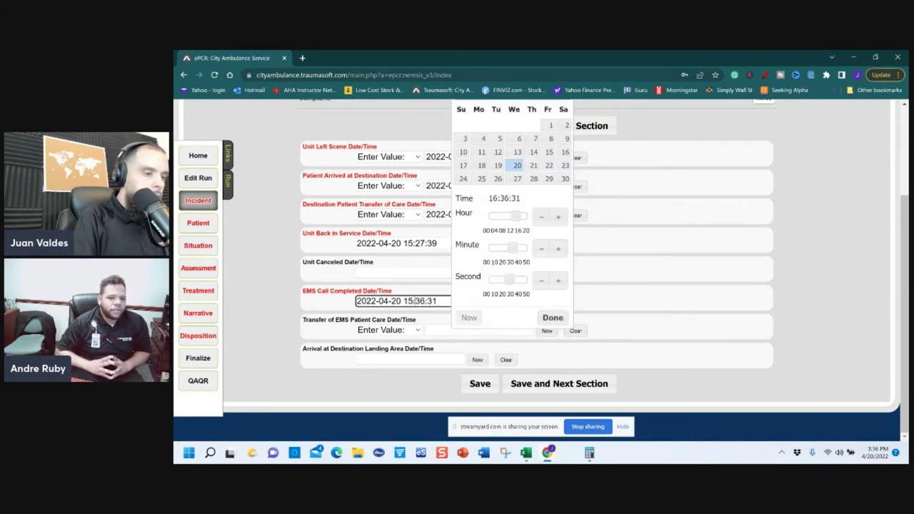
{"action": "left_click", "coordinate": [558, 386]}
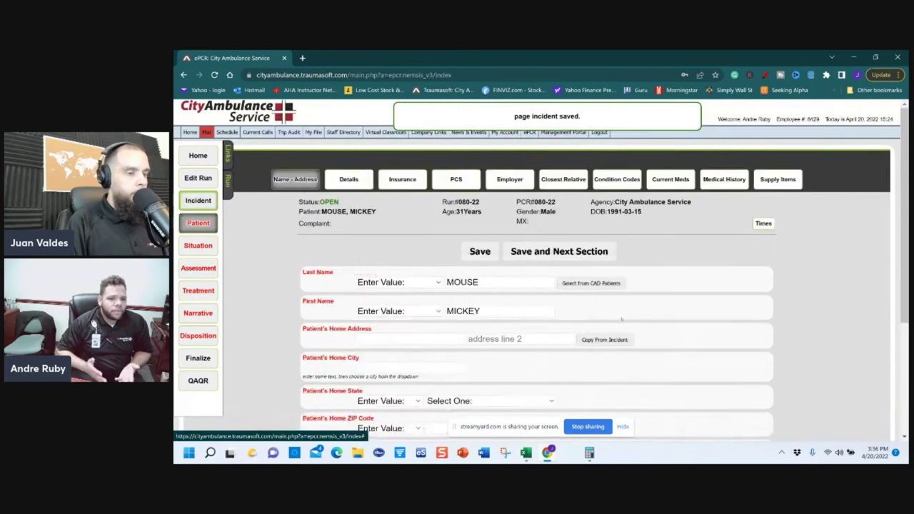
Step: Fill in the patient's home address, city, state and ZIP code from a suggested address, and save the Name - Address section
{"action": "scroll", "coordinate": [632, 271], "scroll_direction": "up", "scroll_amount": 2}
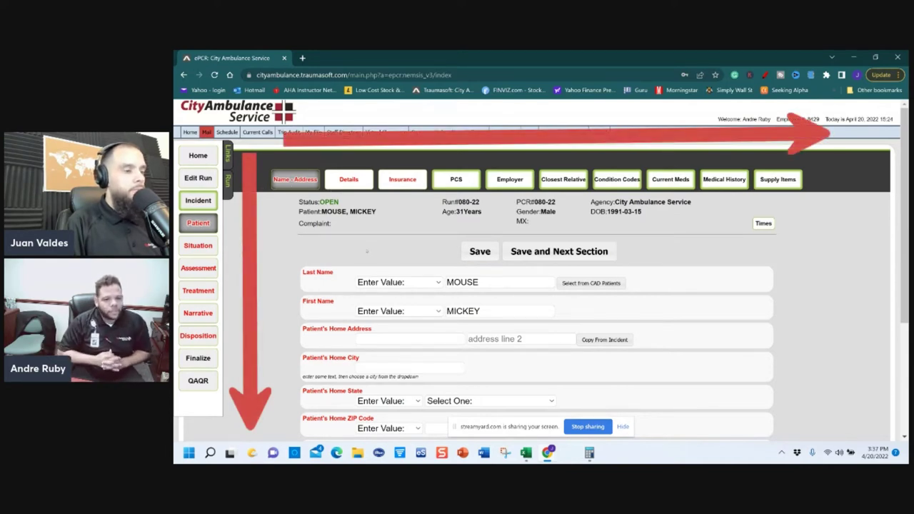
{"action": "scroll", "coordinate": [386, 255], "scroll_direction": "down", "scroll_amount": 1}
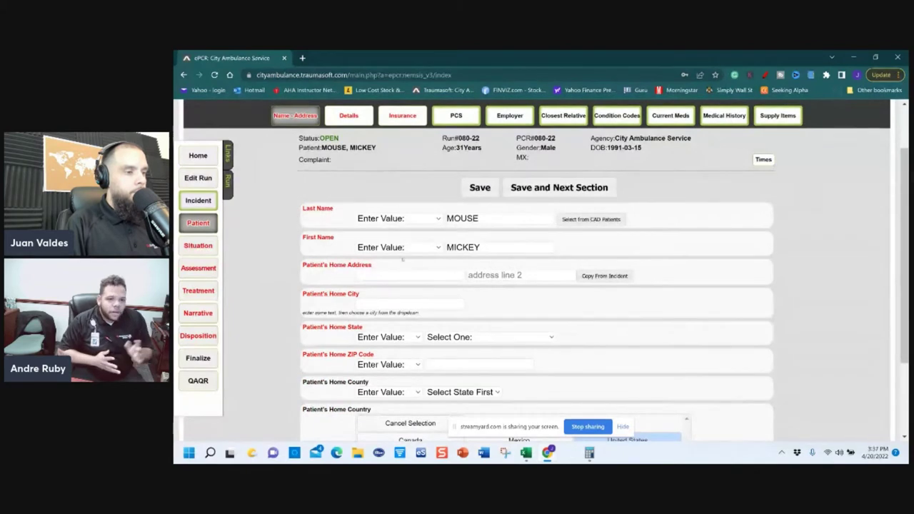
{"action": "scroll", "coordinate": [407, 266], "scroll_direction": "down", "scroll_amount": 1}
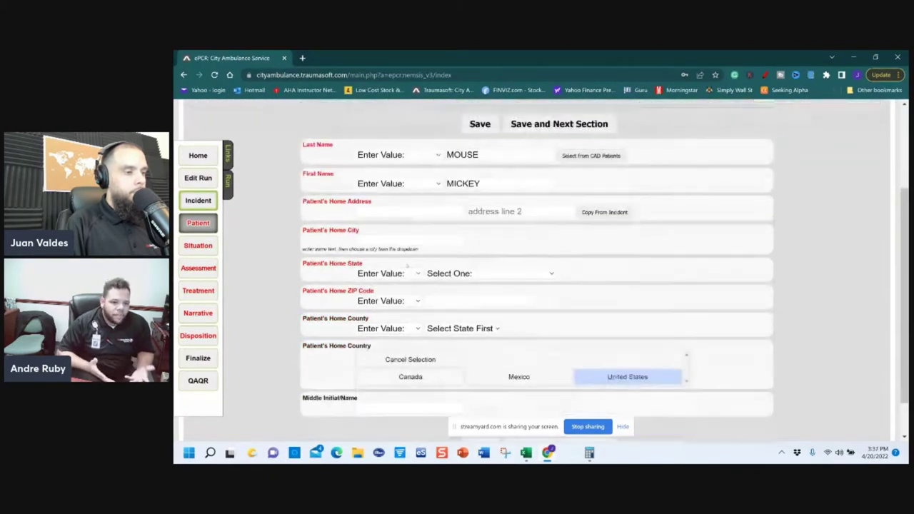
{"action": "left_click", "coordinate": [400, 211]}
{"action": "type", "text": "27"}
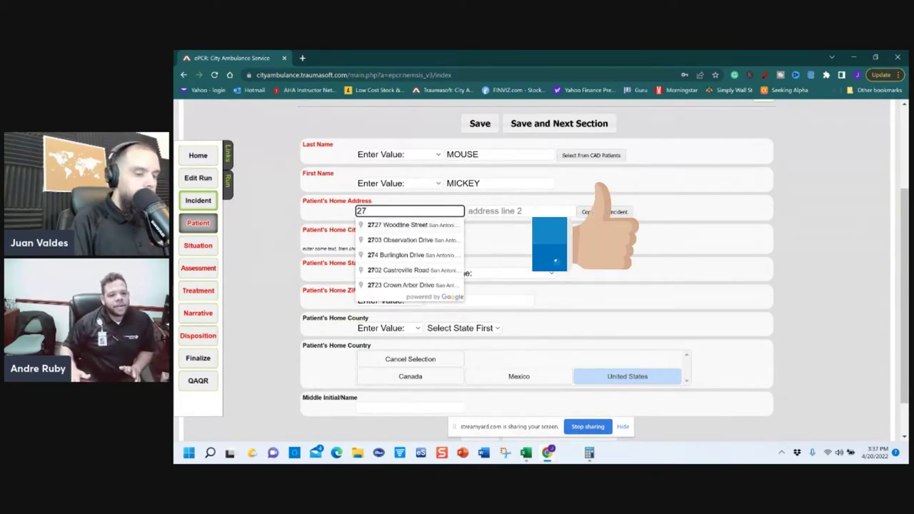
{"action": "type", "text": "27"}
{"action": "left_click", "coordinate": [400, 225]}
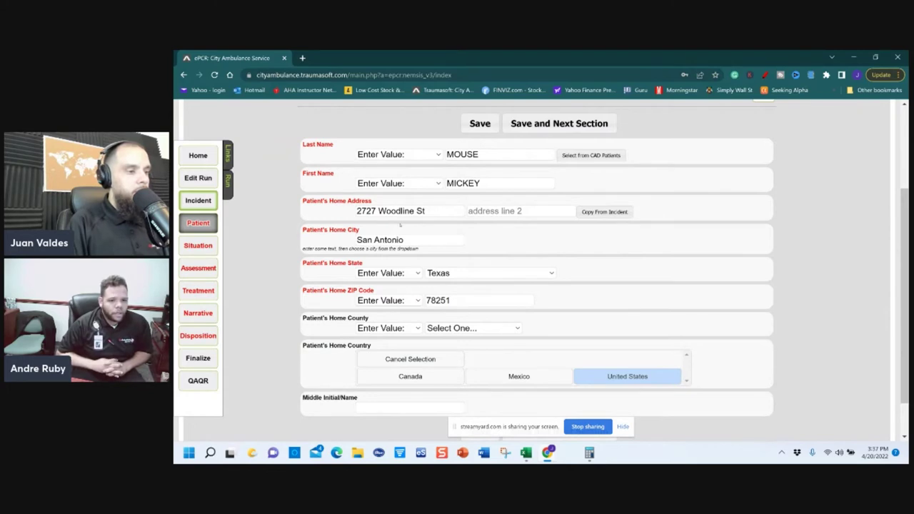
{"action": "scroll", "coordinate": [500, 293], "scroll_direction": "down", "scroll_amount": 1}
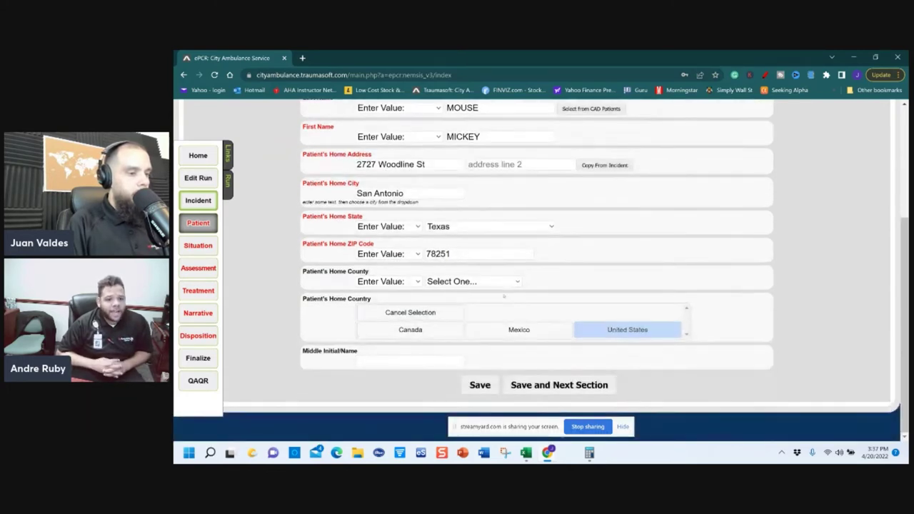
{"action": "left_click", "coordinate": [540, 385]}
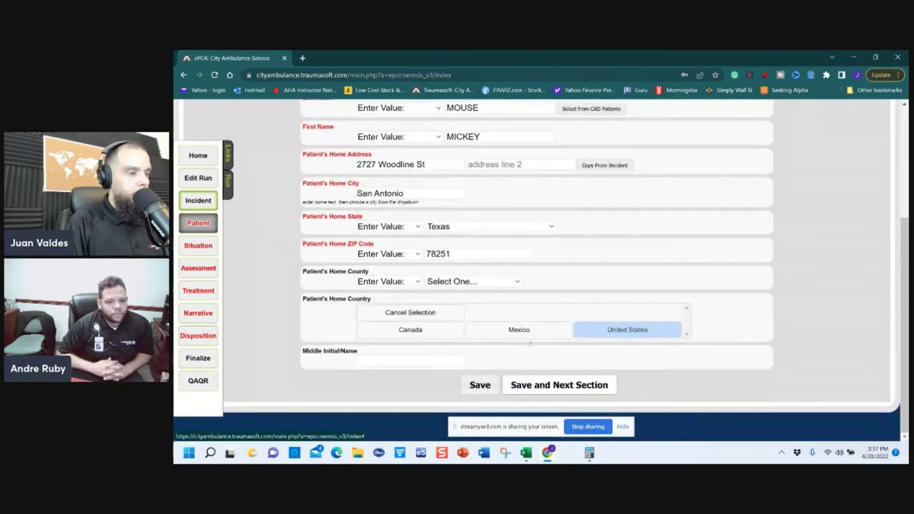
Step: Set the patient's race to White in the Details section
{"action": "scroll", "coordinate": [530, 330], "scroll_direction": "up", "scroll_amount": 3}
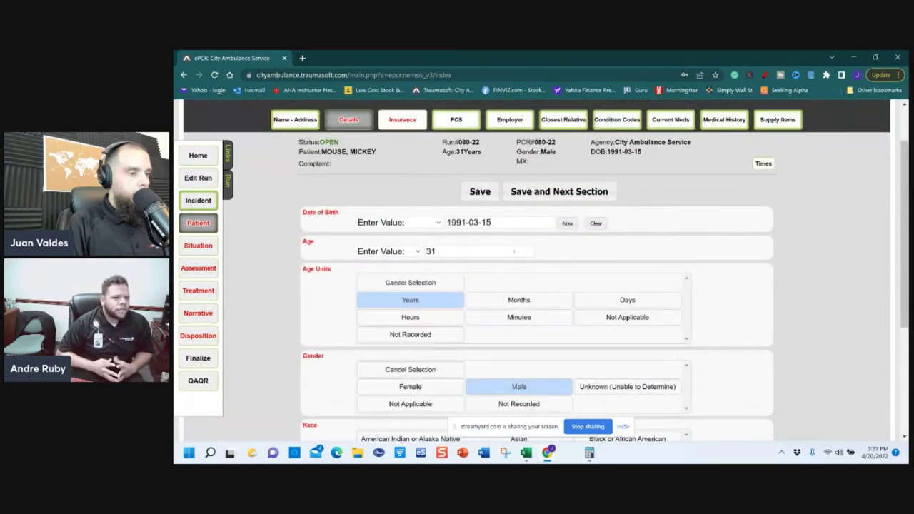
{"action": "scroll", "coordinate": [514, 251], "scroll_direction": "down", "scroll_amount": 1}
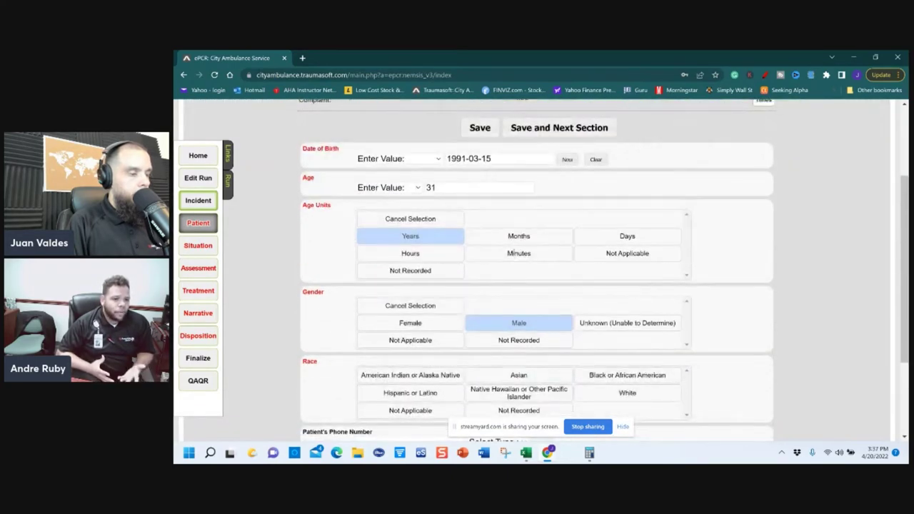
{"action": "scroll", "coordinate": [513, 270], "scroll_direction": "down", "scroll_amount": 1}
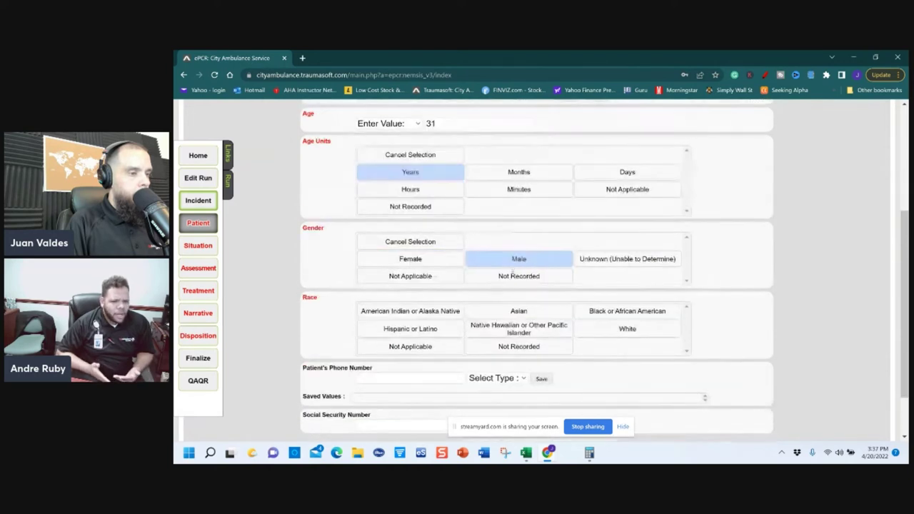
{"action": "scroll", "coordinate": [513, 265], "scroll_direction": "down", "scroll_amount": 1}
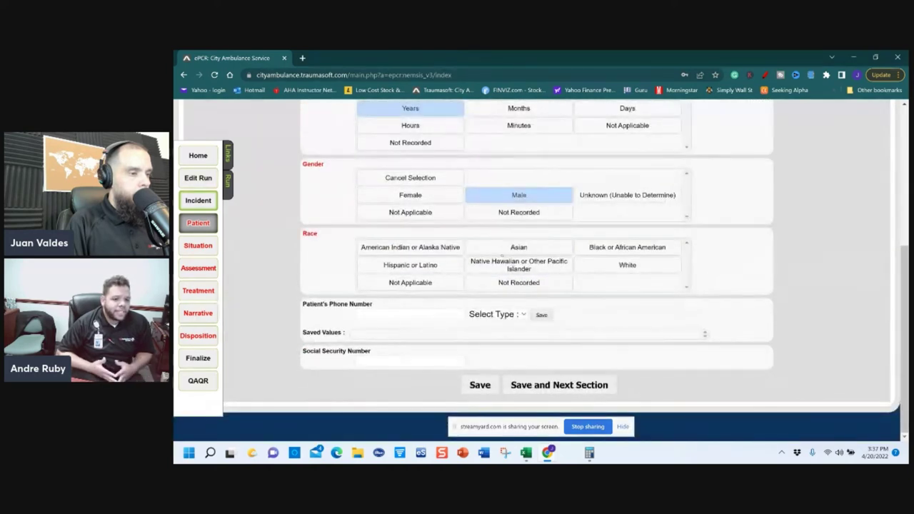
{"action": "left_click", "coordinate": [597, 268]}
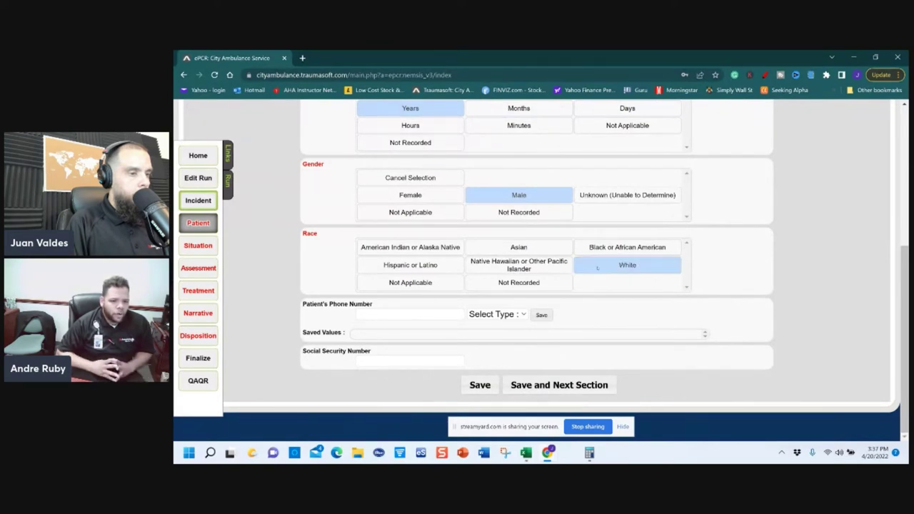
Step: Enter the patient's phone number and set its type to Mobile
{"action": "left_click", "coordinate": [420, 312]}
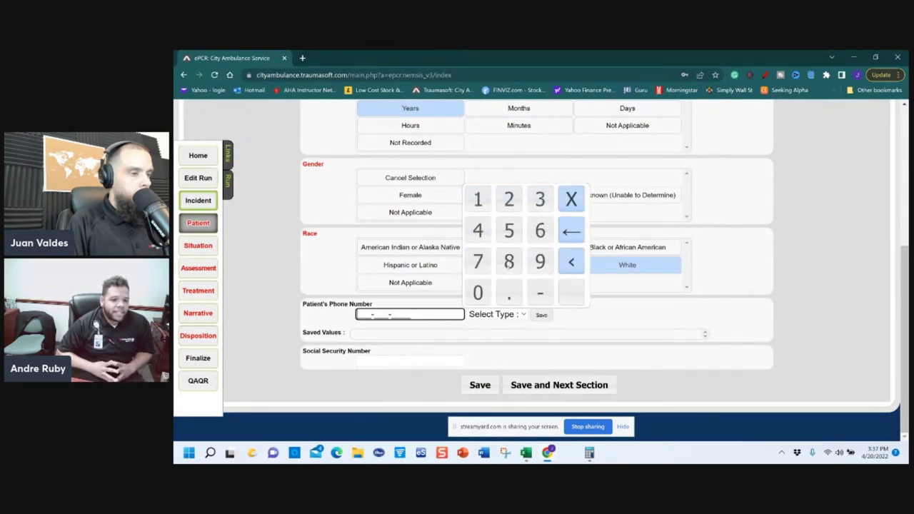
{"action": "type", "text": "888888888888"}
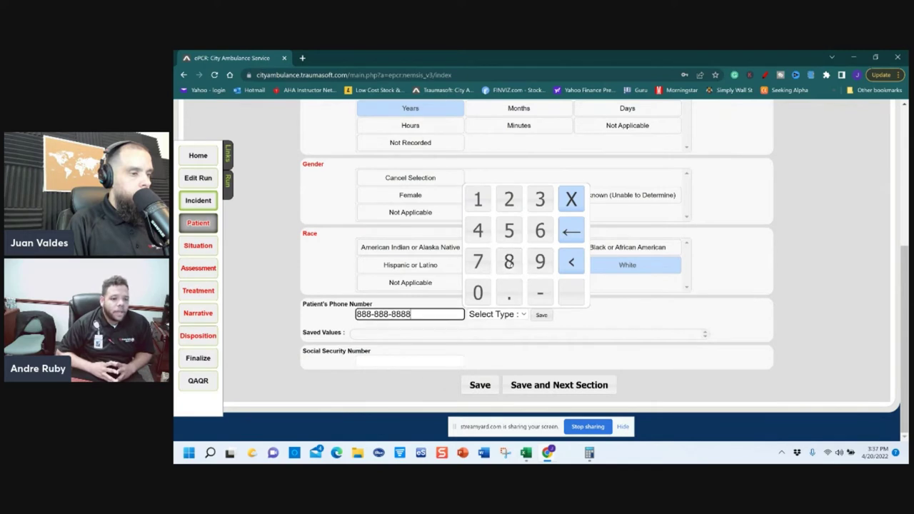
{"action": "key", "text": "Tab"}
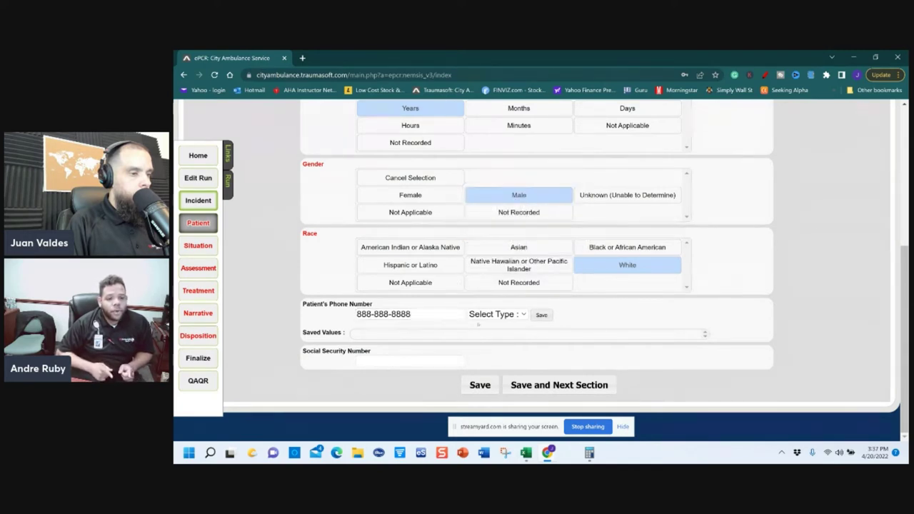
{"action": "left_click", "coordinate": [497, 314]}
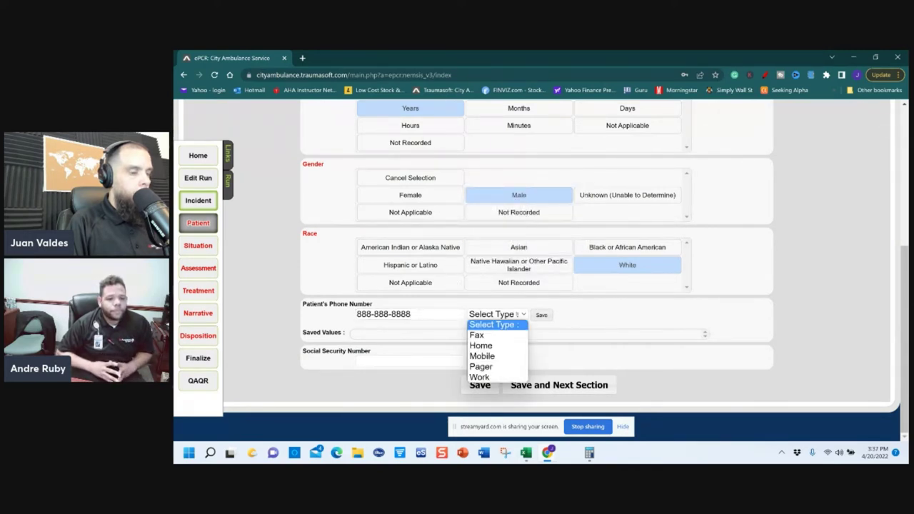
{"action": "left_click", "coordinate": [500, 355]}
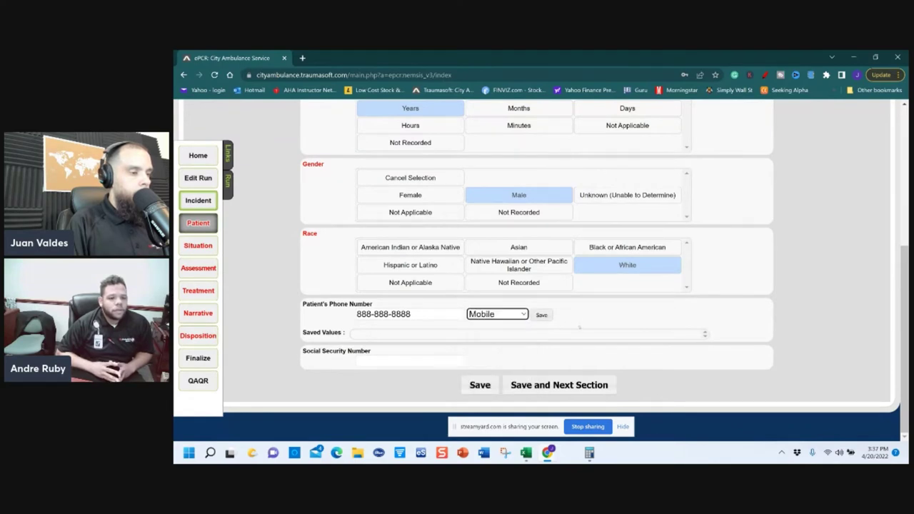
Step: Enter the patient's social security number, save the Details section and continue to Insurance
{"action": "left_click", "coordinate": [404, 362]}
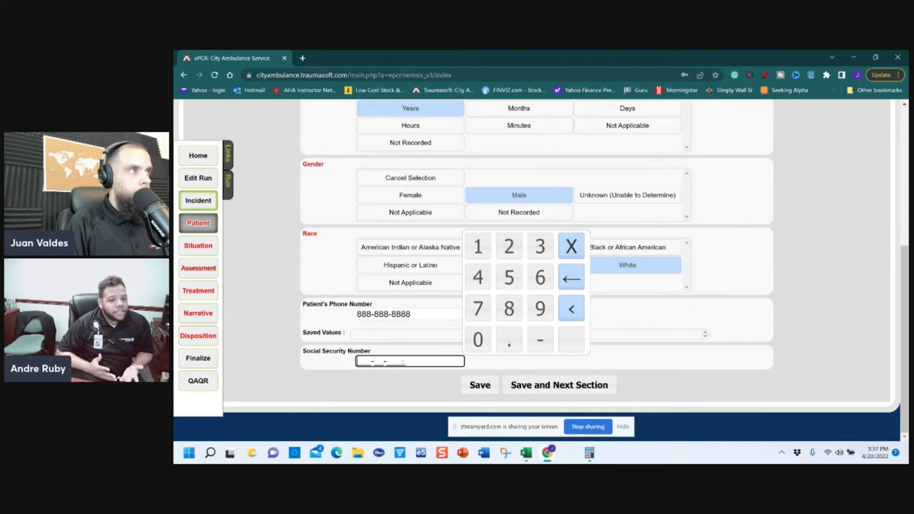
{"action": "type", "text": "12"}
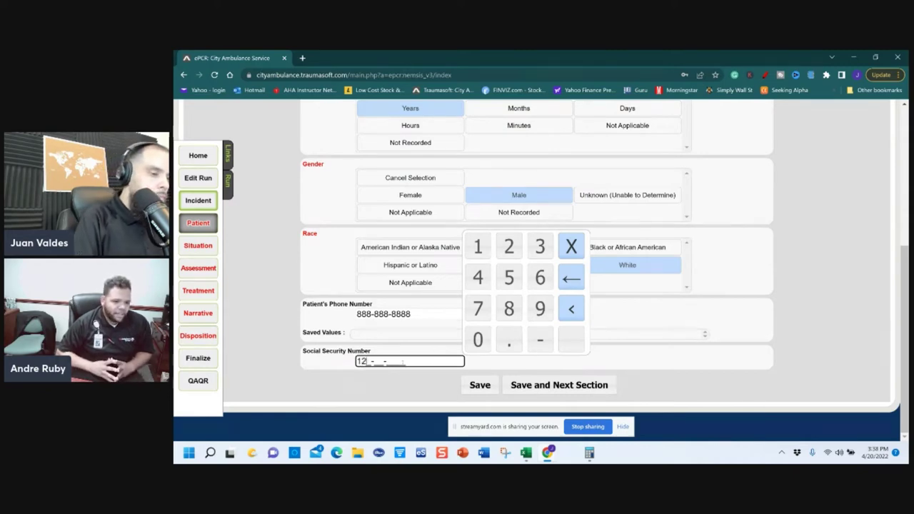
{"action": "type", "text": "3456789"}
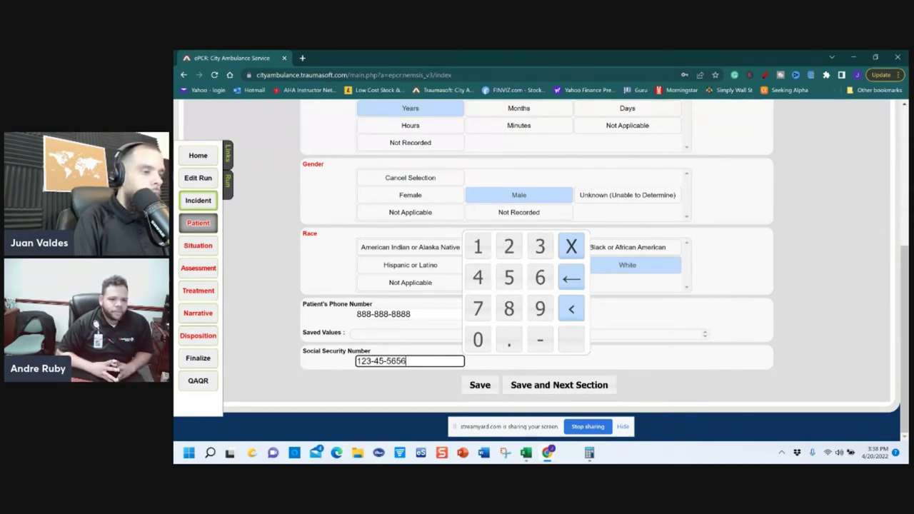
{"action": "key", "text": "Return"}
Step: Set Physician Certification Statement to No and Primary Method of Payment to Insurance
{"action": "scroll", "coordinate": [519, 289], "scroll_direction": "up", "scroll_amount": 15}
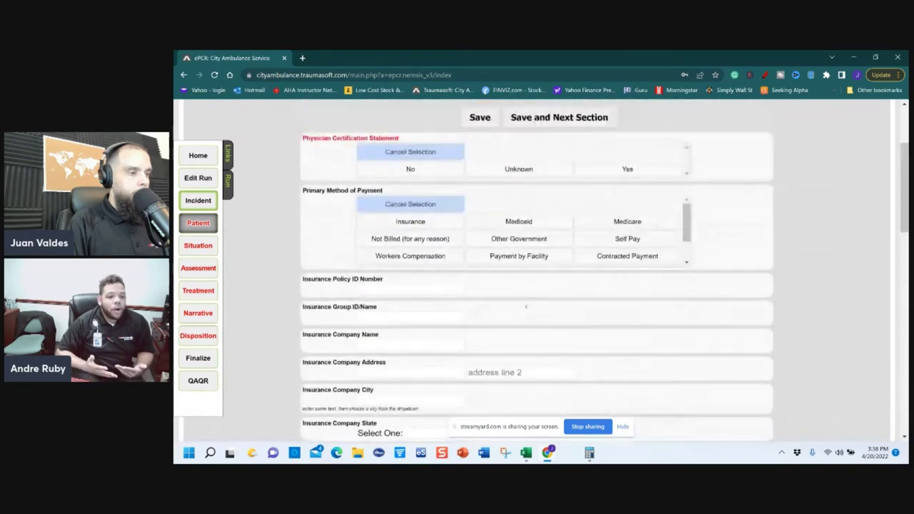
{"action": "scroll", "coordinate": [519, 289], "scroll_direction": "down", "scroll_amount": 1}
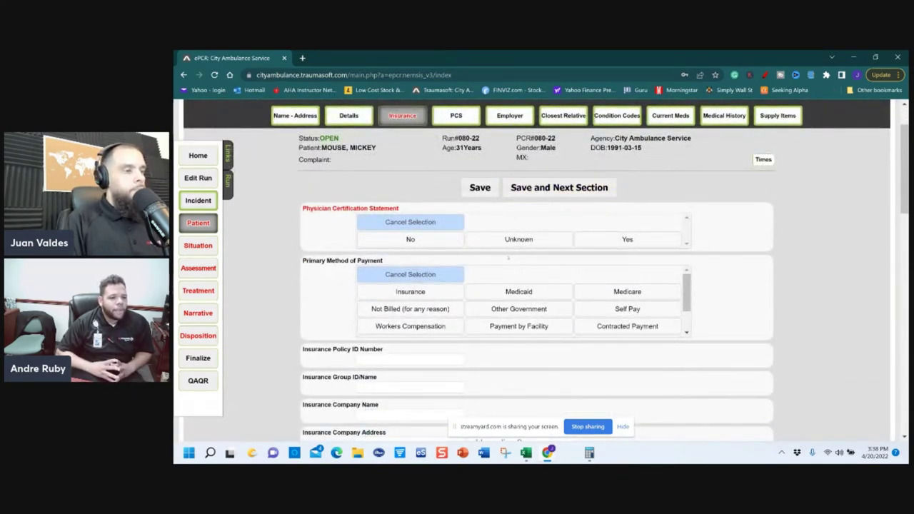
{"action": "scroll", "coordinate": [508, 257], "scroll_direction": "down", "scroll_amount": 20}
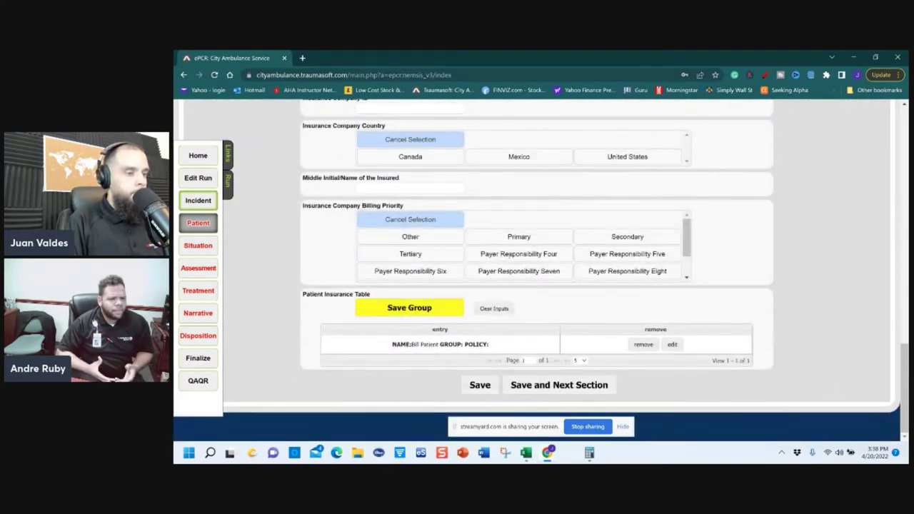
{"action": "scroll", "coordinate": [547, 273], "scroll_direction": "up", "scroll_amount": 20}
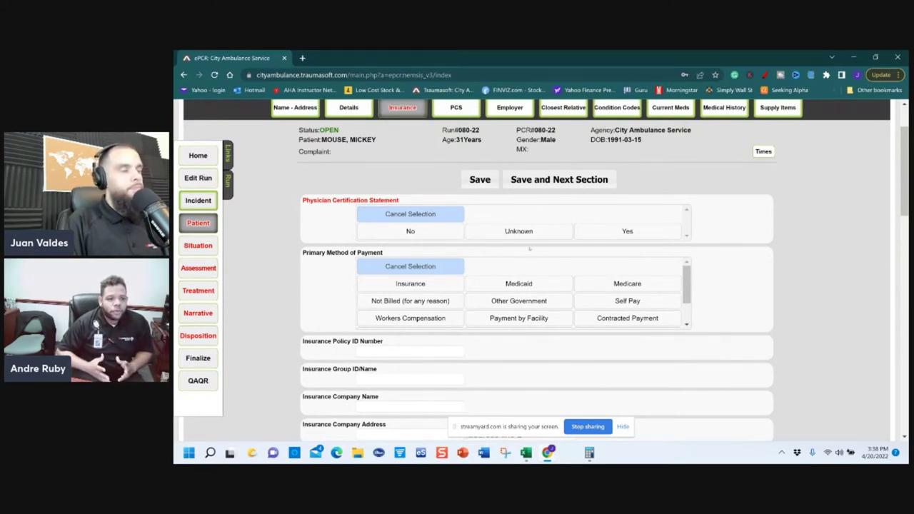
{"action": "left_click", "coordinate": [374, 228]}
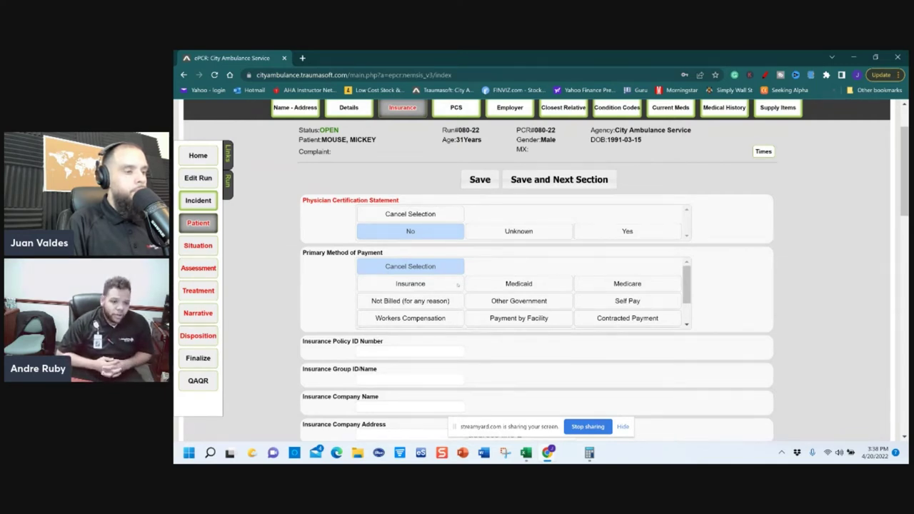
{"action": "left_click", "coordinate": [458, 285]}
{"action": "scroll", "coordinate": [428, 296], "scroll_direction": "down", "scroll_amount": 2}
{"action": "scroll", "coordinate": [400, 300], "scroll_direction": "up", "scroll_amount": 2}
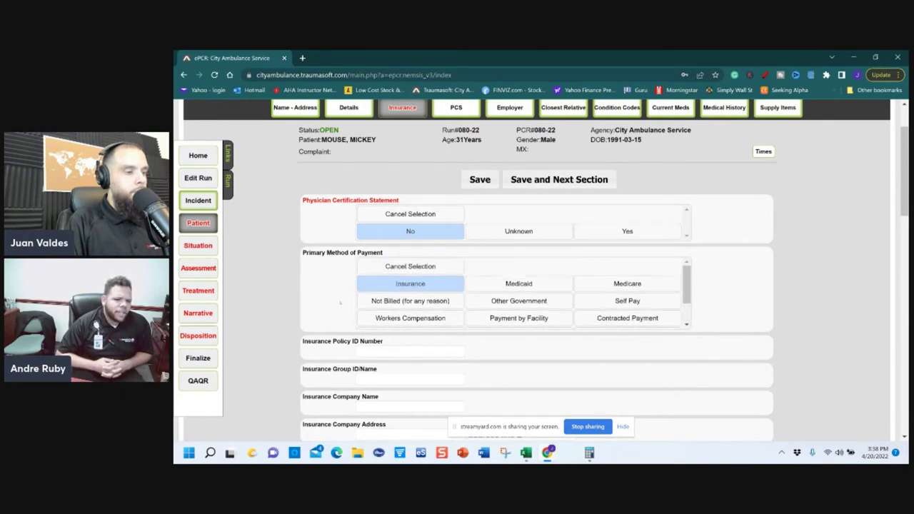
Step: Enter the patient's insurance policy ID number
{"action": "scroll", "coordinate": [339, 302], "scroll_direction": "down", "scroll_amount": 2}
{"action": "left_click", "coordinate": [421, 223]}
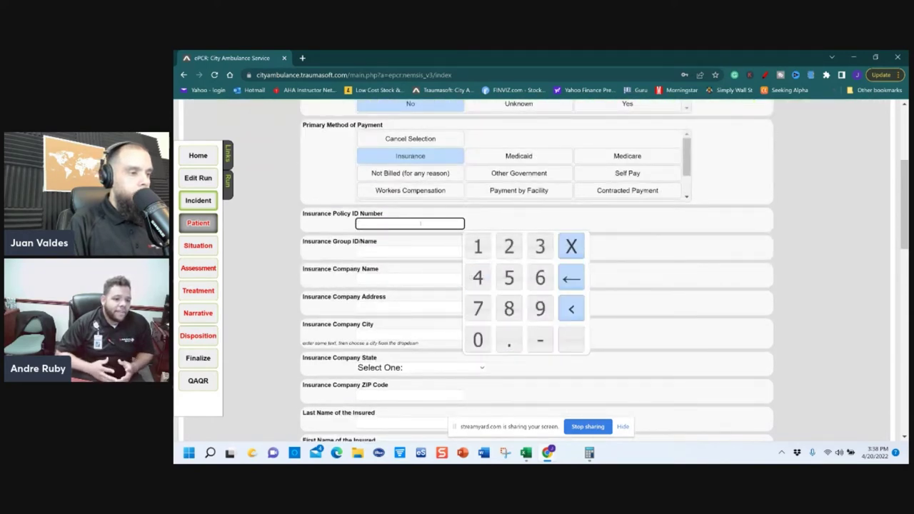
{"action": "left_click", "coordinate": [506, 278]}
{"action": "left_click", "coordinate": [506, 278]}
{"action": "left_click", "coordinate": [506, 278]}
{"action": "left_click", "coordinate": [506, 278]}
{"action": "left_click", "coordinate": [506, 278]}
{"action": "left_click", "coordinate": [506, 277]}
{"action": "left_click", "coordinate": [506, 278]}
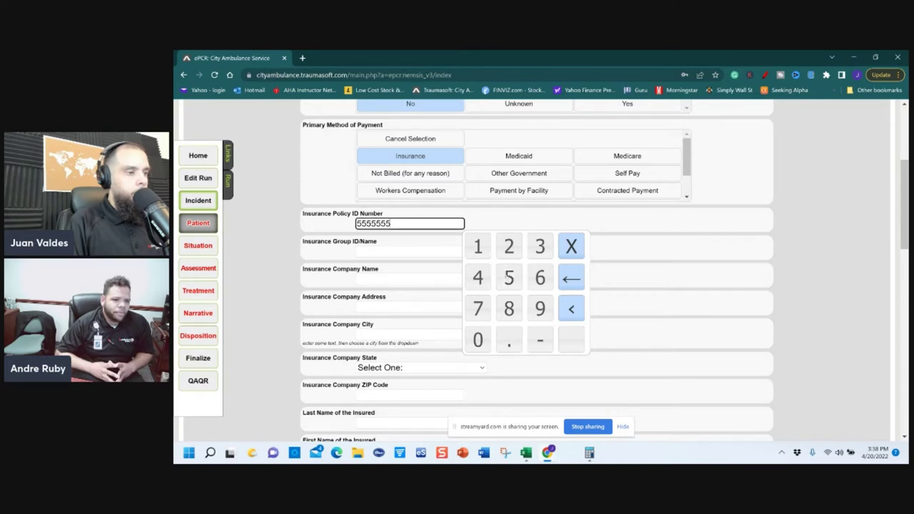
Step: Enter the insurance group ID and set the insurance company name to BSBC
{"action": "left_click", "coordinate": [423, 252]}
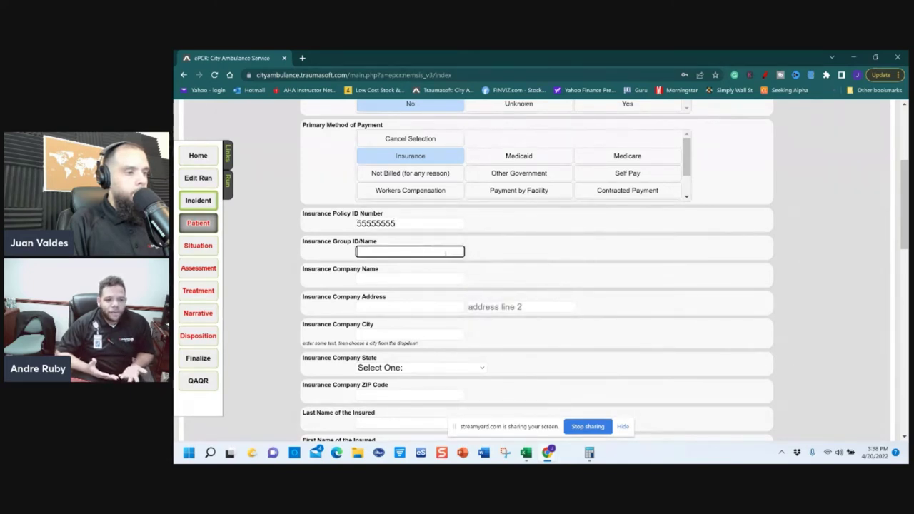
{"action": "type", "text": "1234"}
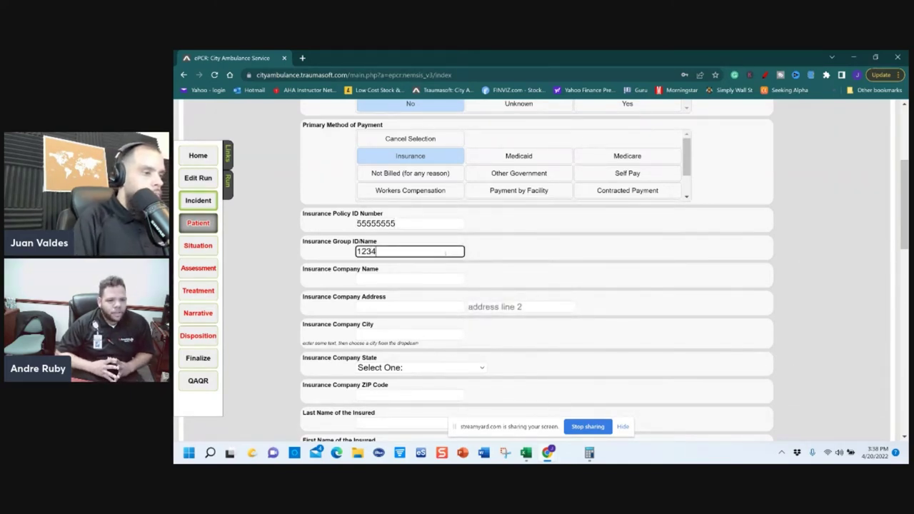
{"action": "left_click", "coordinate": [439, 280]}
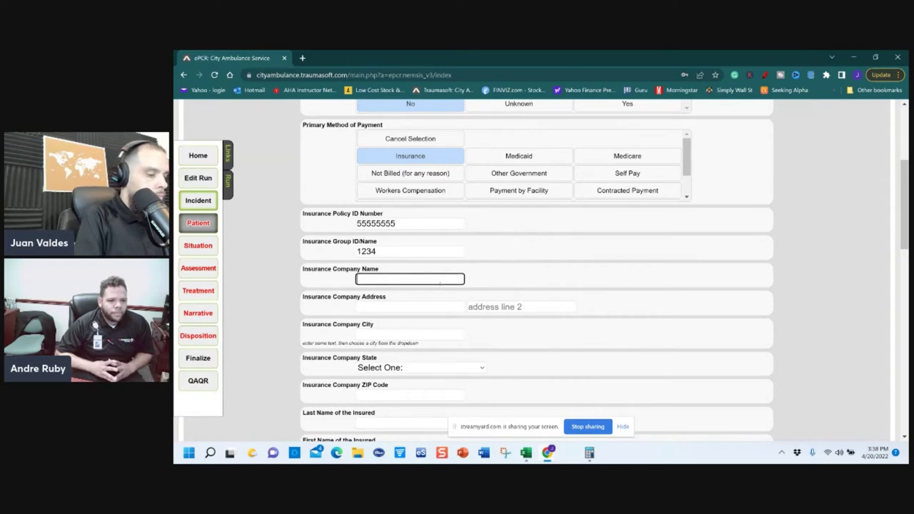
{"action": "type", "text": "BSBC"}
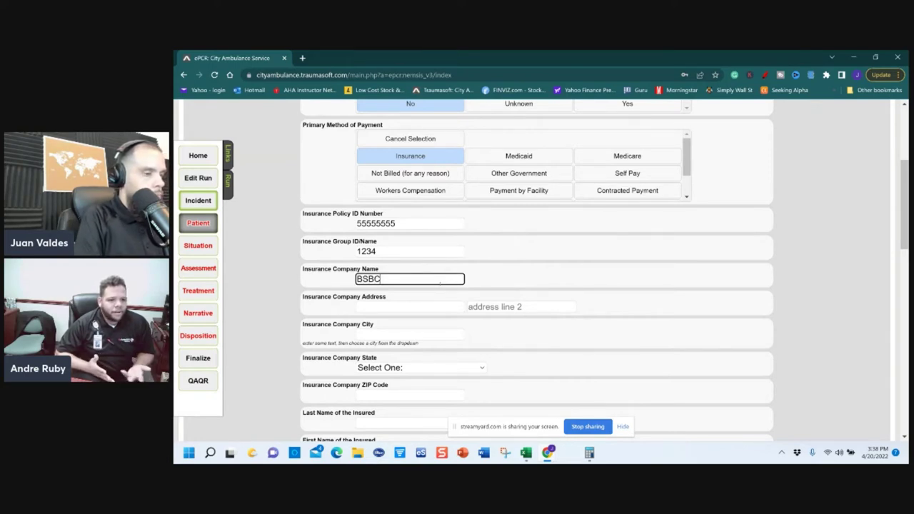
Step: Leave the insurance company address blank and save the insurance details as an entry in the Patient Insurance Table
{"action": "left_click", "coordinate": [391, 307]}
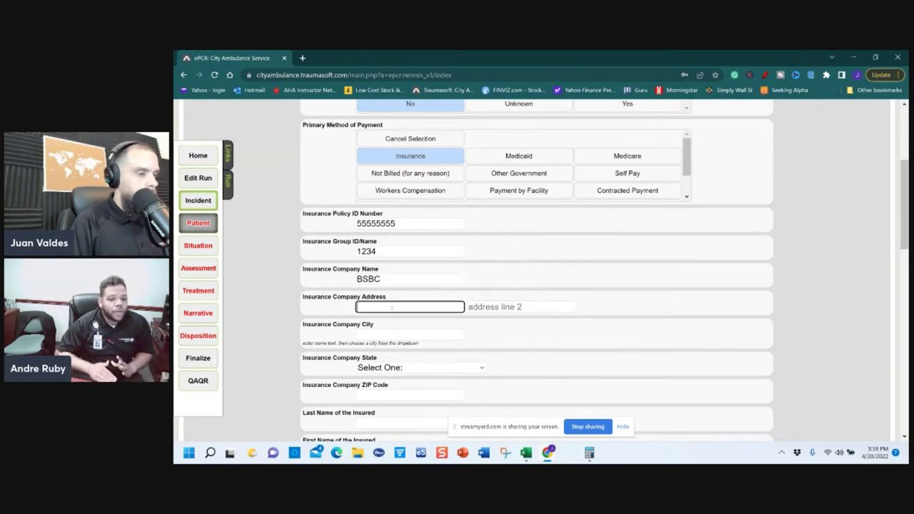
{"action": "scroll", "coordinate": [391, 307], "scroll_direction": "down", "scroll_amount": 5}
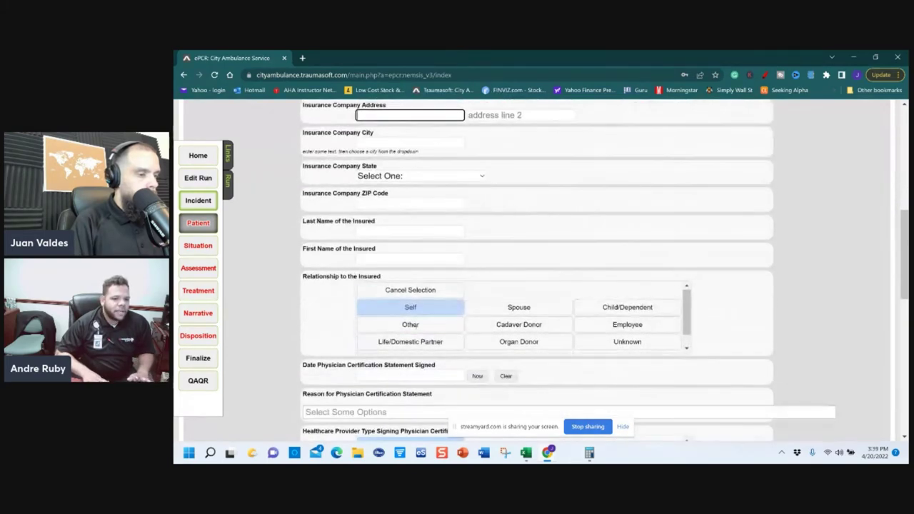
{"action": "scroll", "coordinate": [474, 364], "scroll_direction": "down", "scroll_amount": 7}
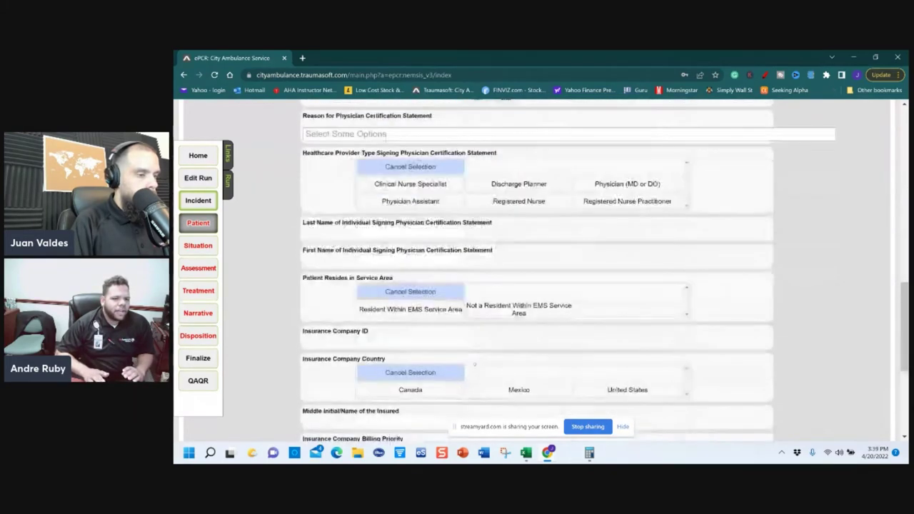
{"action": "scroll", "coordinate": [474, 364], "scroll_direction": "down", "scroll_amount": 6}
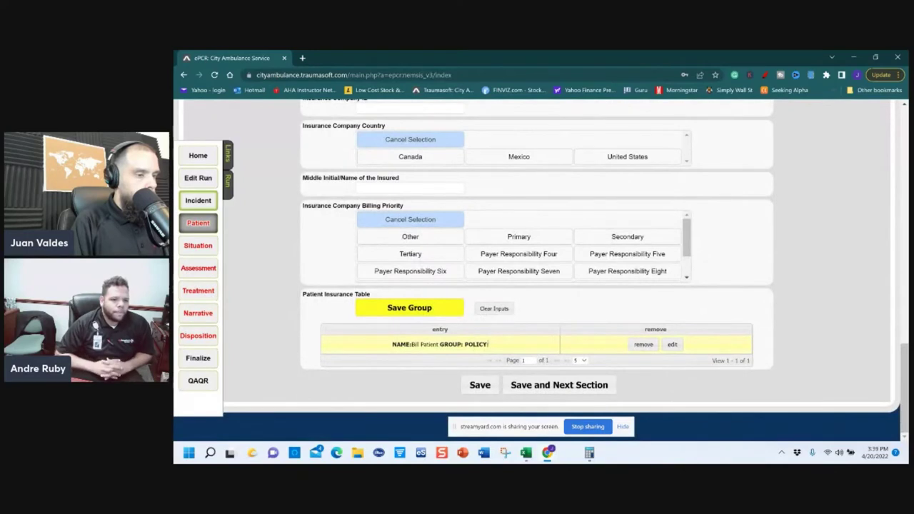
{"action": "left_click", "coordinate": [443, 308]}
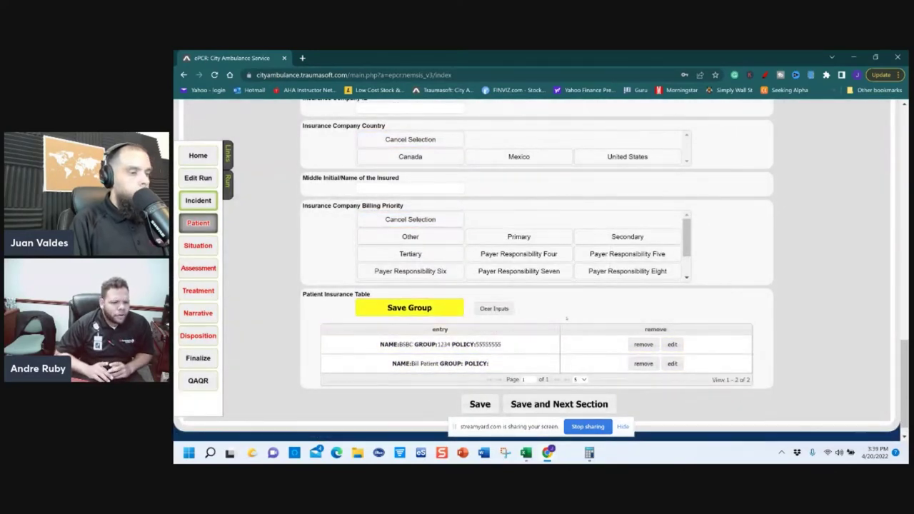
Step: Remove the Bill Patient entry from the Patient Insurance Table, and save the Insurance and PCS sections
{"action": "left_click", "coordinate": [642, 364]}
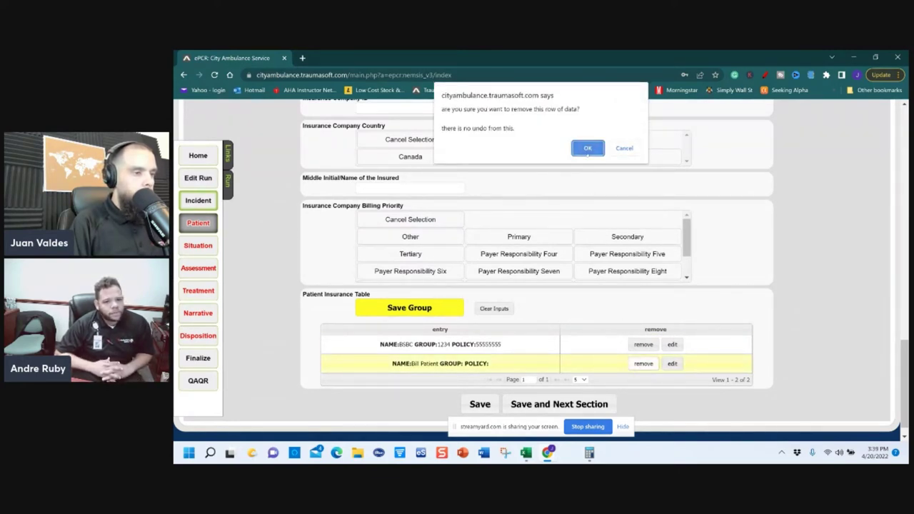
{"action": "key", "text": "Return"}
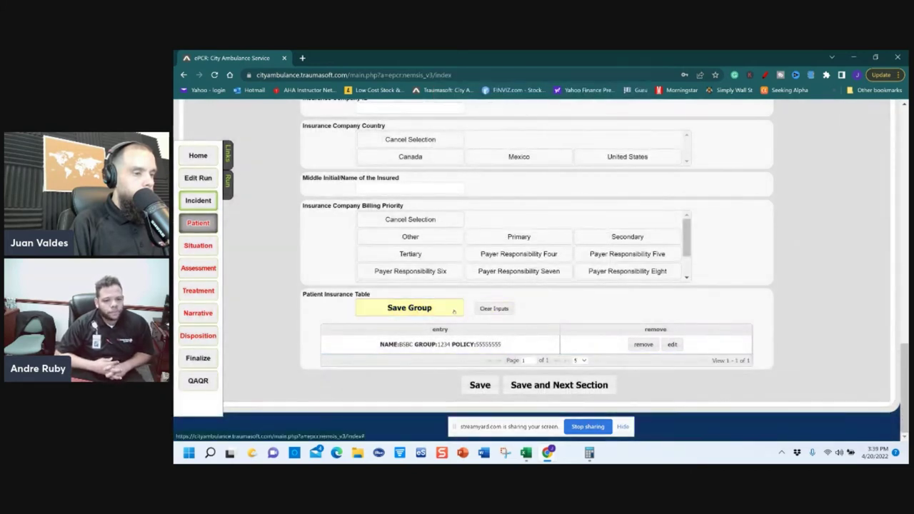
{"action": "left_click", "coordinate": [559, 384]}
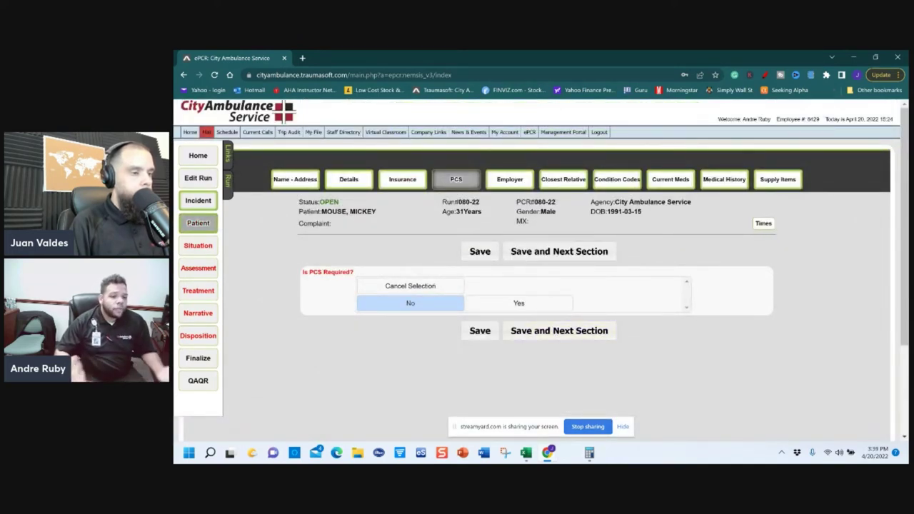
{"action": "left_click", "coordinate": [540, 330]}
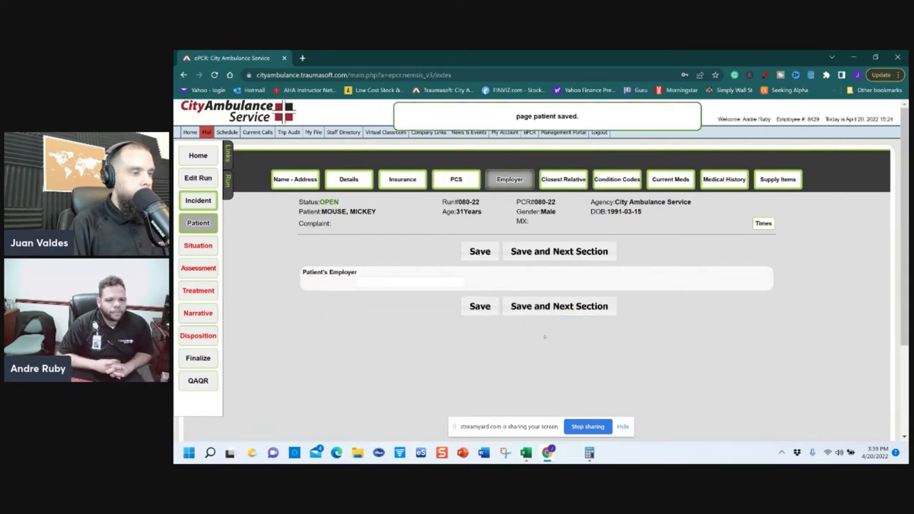
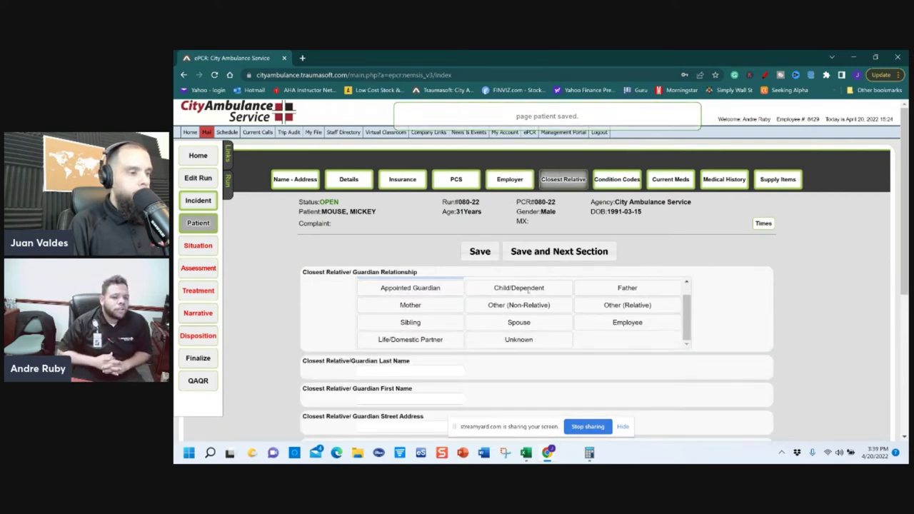
Step: Leave the Closest Relative fields blank and save that section, moving on to Condition Codes
{"action": "scroll", "coordinate": [749, 309], "scroll_direction": "down", "scroll_amount": 1}
{"action": "scroll", "coordinate": [749, 310], "scroll_direction": "down", "scroll_amount": 5}
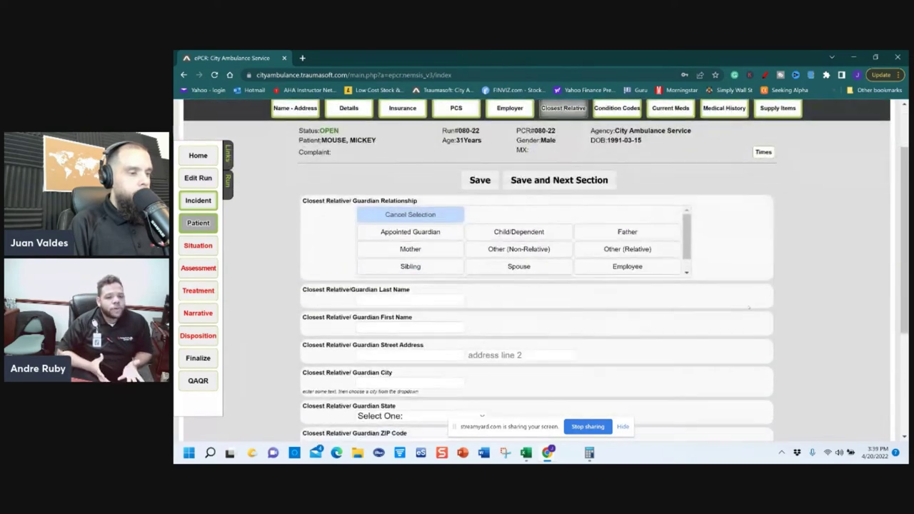
{"action": "scroll", "coordinate": [748, 307], "scroll_direction": "up", "scroll_amount": 5}
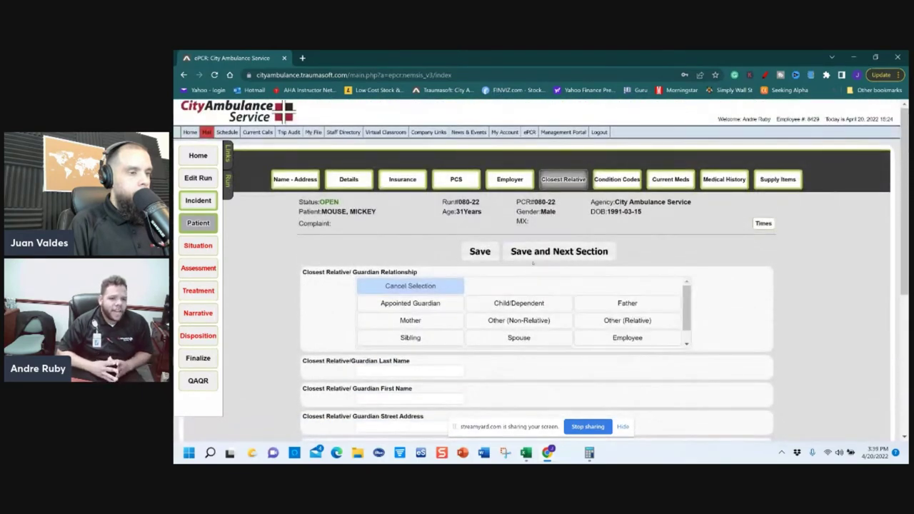
{"action": "left_click", "coordinate": [537, 251]}
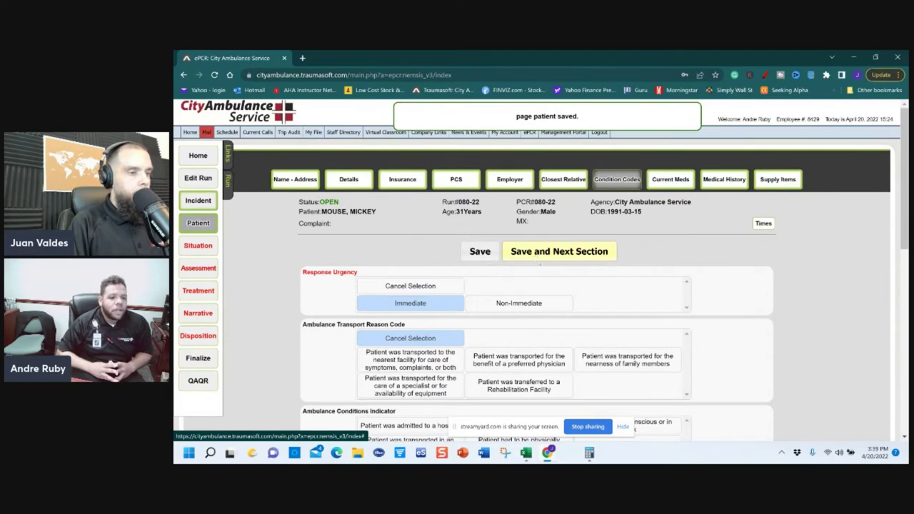
Step: Set ALS Assessment Performed and Warranted to Yes in the Condition Codes section
{"action": "scroll", "coordinate": [715, 257], "scroll_direction": "down", "scroll_amount": 1}
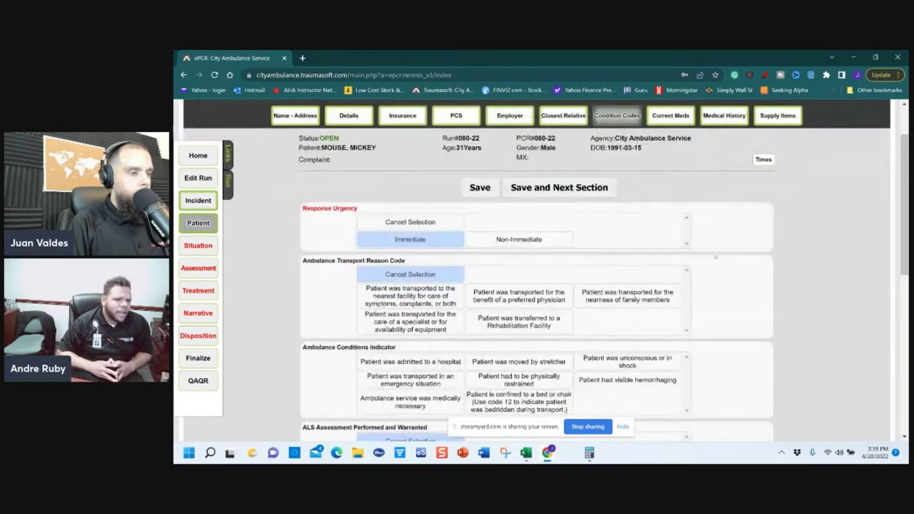
{"action": "scroll", "coordinate": [715, 257], "scroll_direction": "down", "scroll_amount": 1}
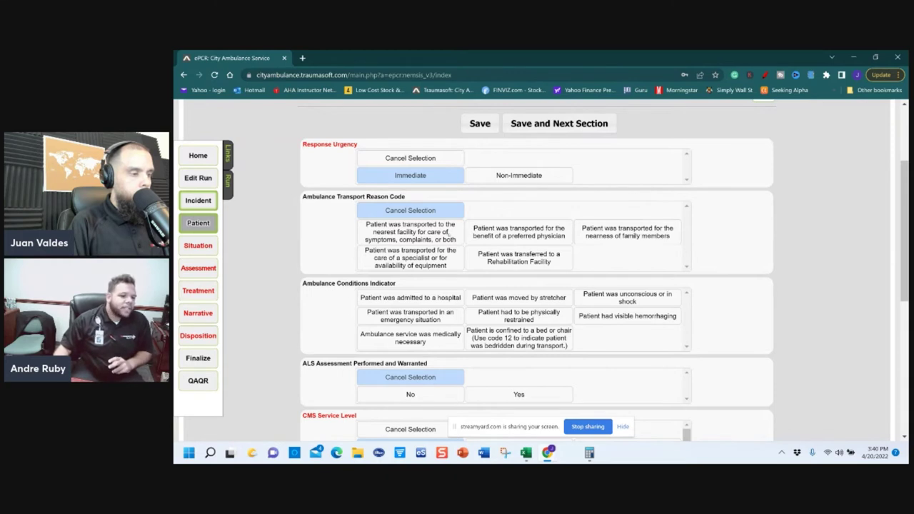
{"action": "scroll", "coordinate": [332, 275], "scroll_direction": "down", "scroll_amount": 1}
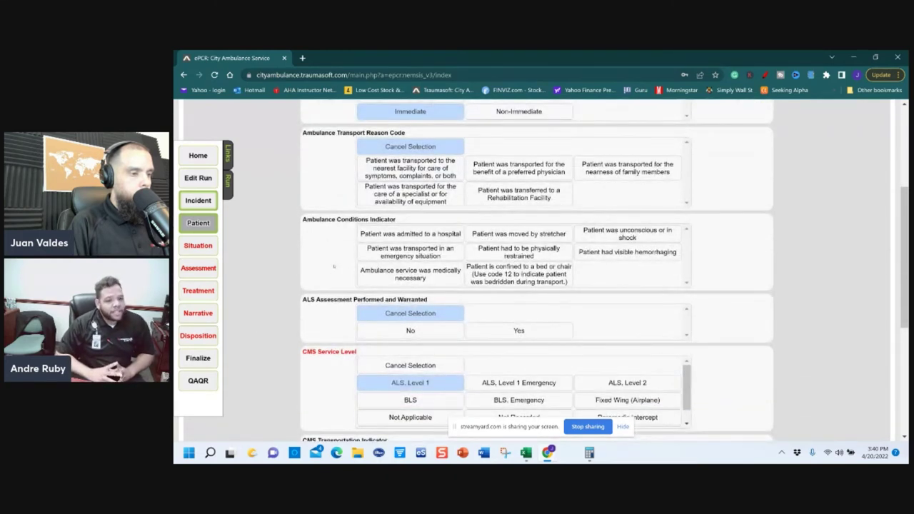
{"action": "scroll", "coordinate": [333, 267], "scroll_direction": "down", "scroll_amount": 2}
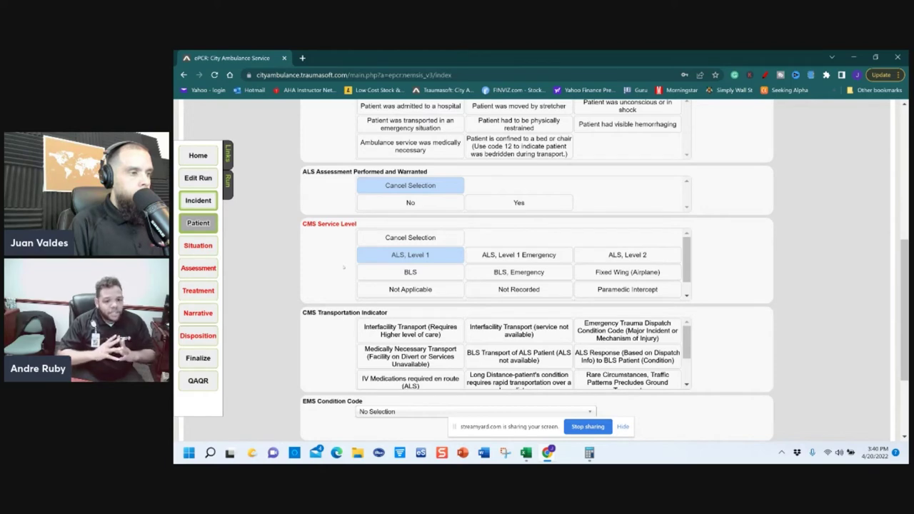
{"action": "scroll", "coordinate": [349, 259], "scroll_direction": "up", "scroll_amount": 1}
{"action": "scroll", "coordinate": [354, 253], "scroll_direction": "down", "scroll_amount": 1}
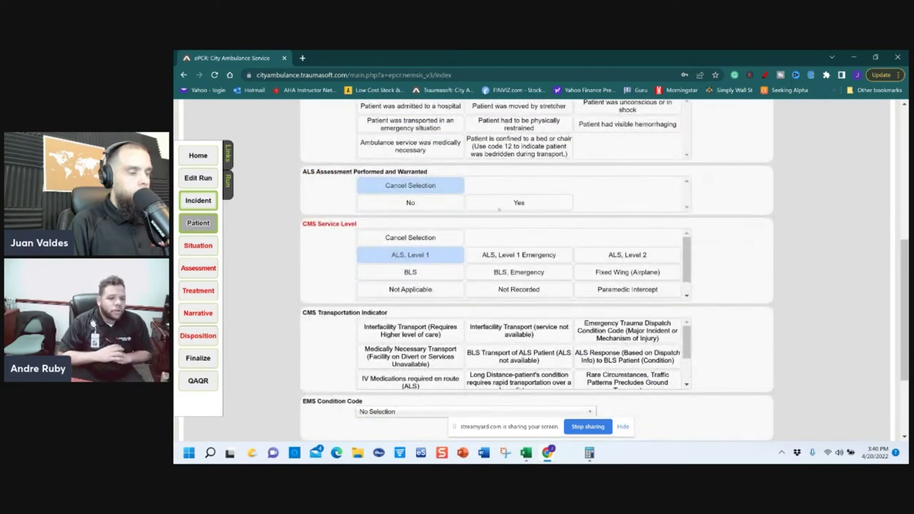
{"action": "left_click", "coordinate": [499, 206]}
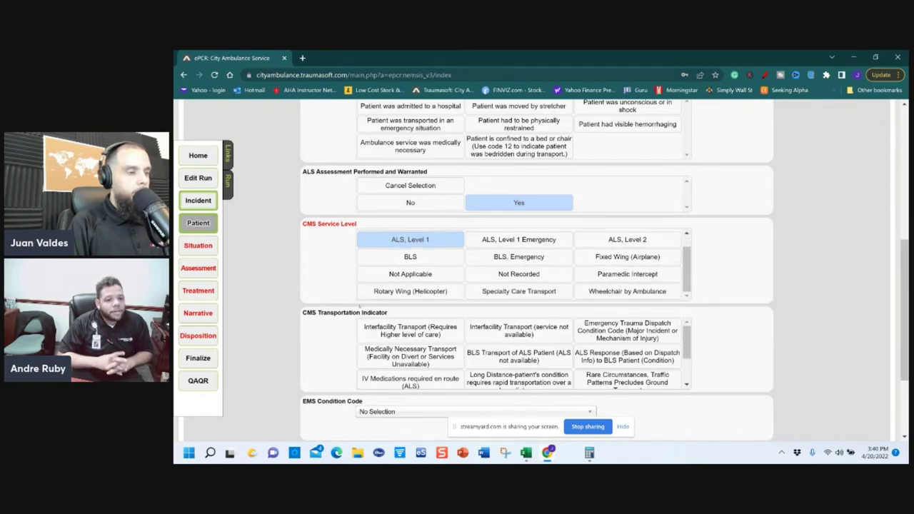
Step: Set the CMS Transportation Indicator to Interfacility Transport (Requires Higher level of care)
{"action": "scroll", "coordinate": [351, 297], "scroll_direction": "down", "scroll_amount": 5}
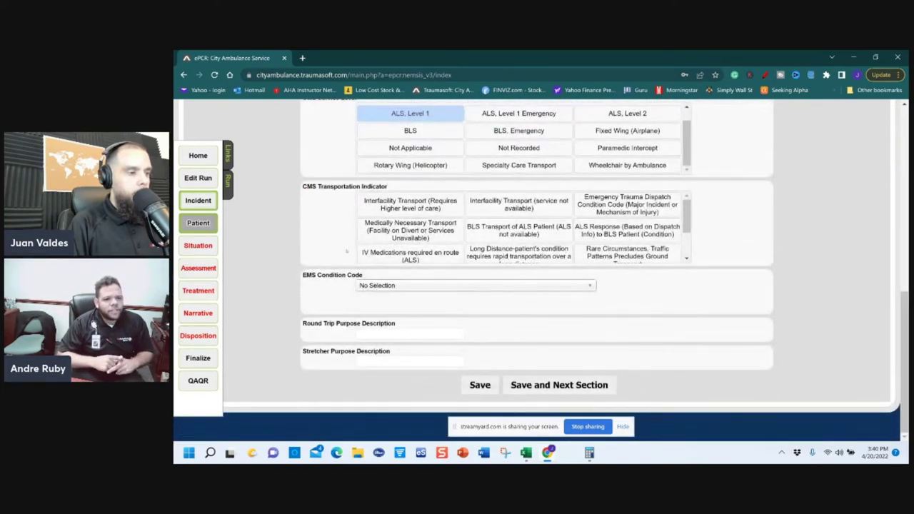
{"action": "scroll", "coordinate": [382, 240], "scroll_direction": "down", "scroll_amount": 2}
{"action": "scroll", "coordinate": [382, 239], "scroll_direction": "up", "scroll_amount": 4}
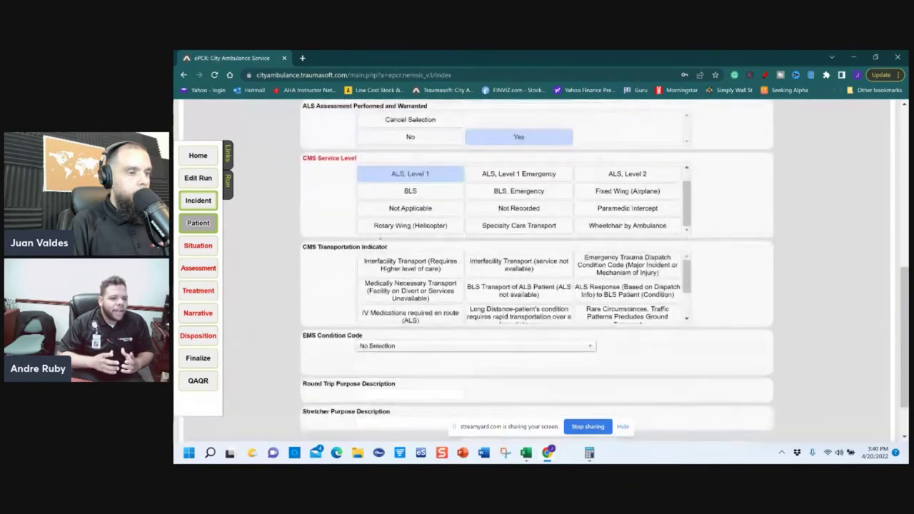
{"action": "scroll", "coordinate": [535, 271], "scroll_direction": "down", "scroll_amount": 1}
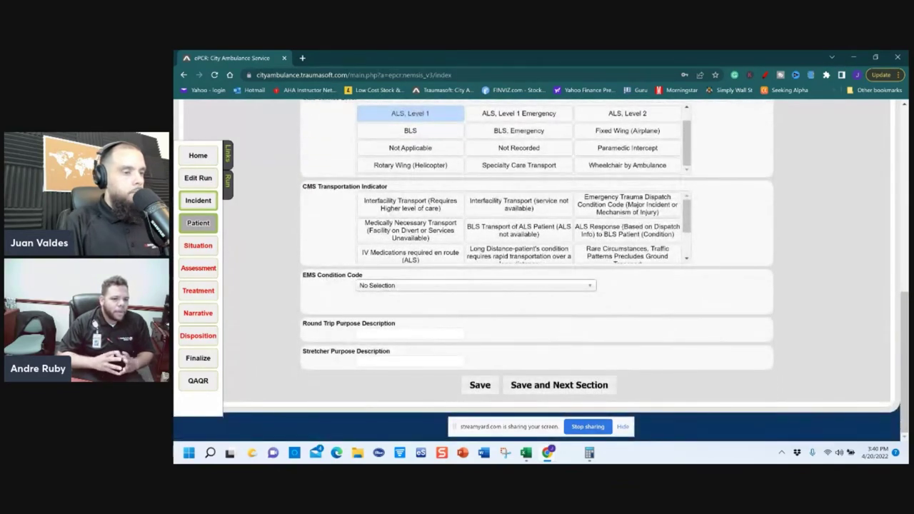
{"action": "scroll", "coordinate": [398, 219], "scroll_direction": "down", "scroll_amount": 2}
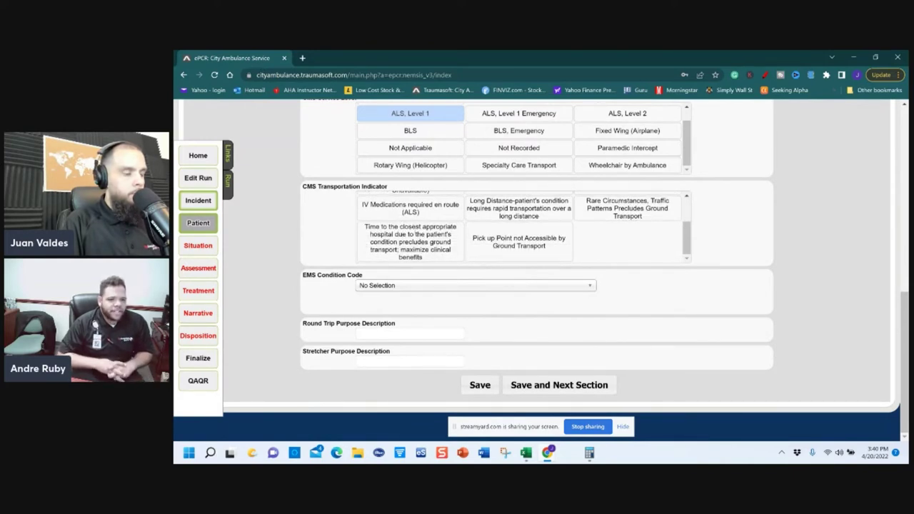
{"action": "scroll", "coordinate": [521, 224], "scroll_direction": "up", "scroll_amount": 2}
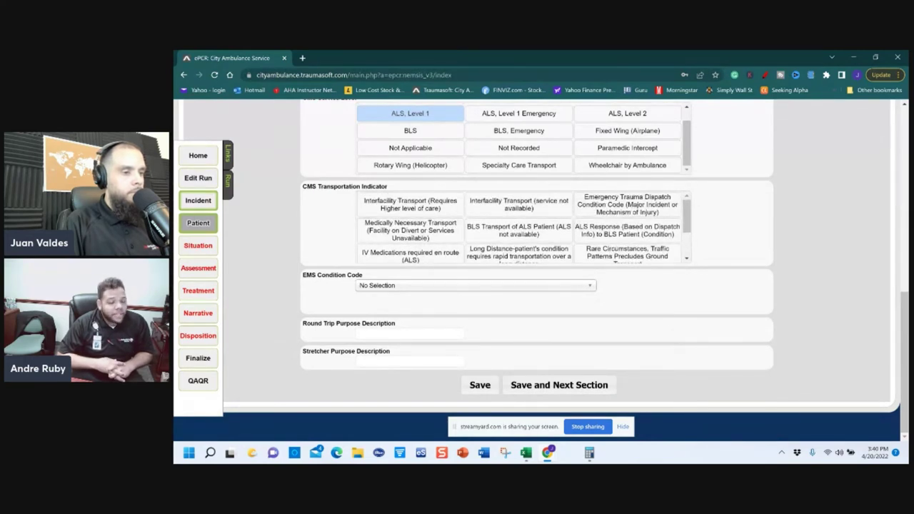
{"action": "left_click", "coordinate": [460, 285]}
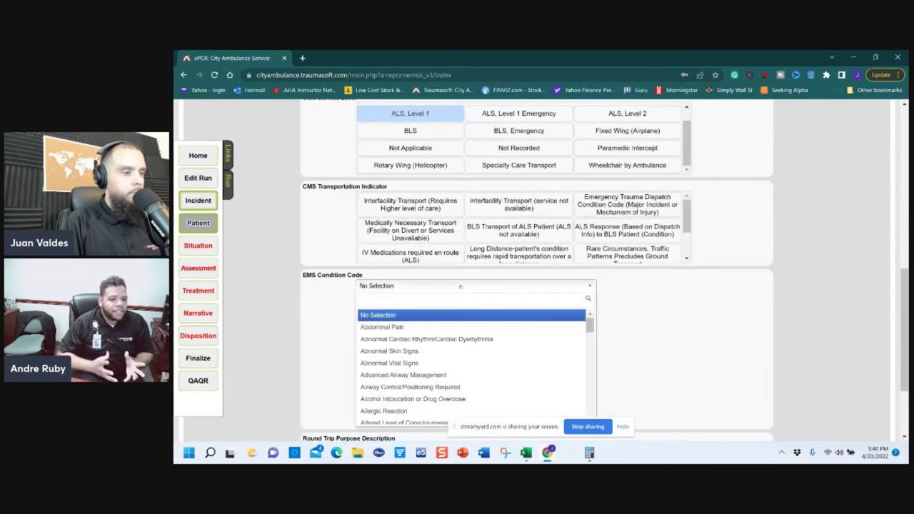
{"action": "left_click", "coordinate": [336, 286]}
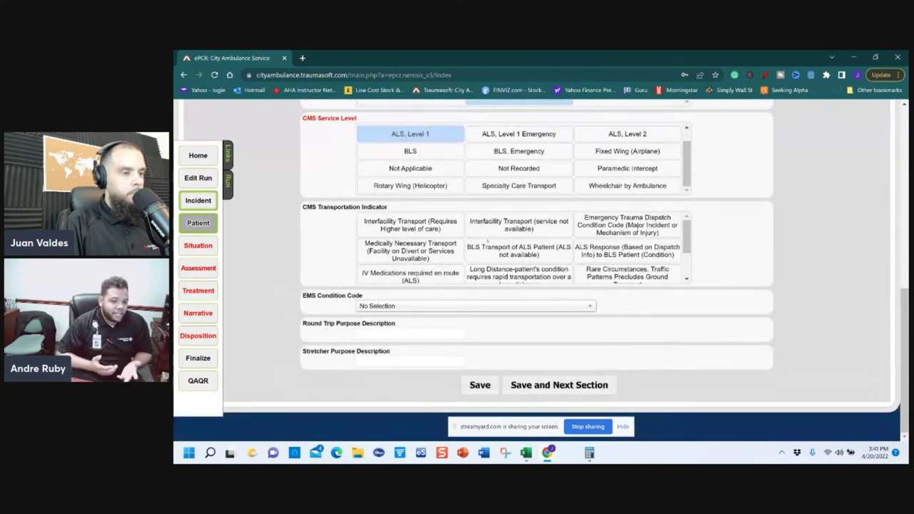
{"action": "scroll", "coordinate": [491, 240], "scroll_direction": "down", "scroll_amount": 1}
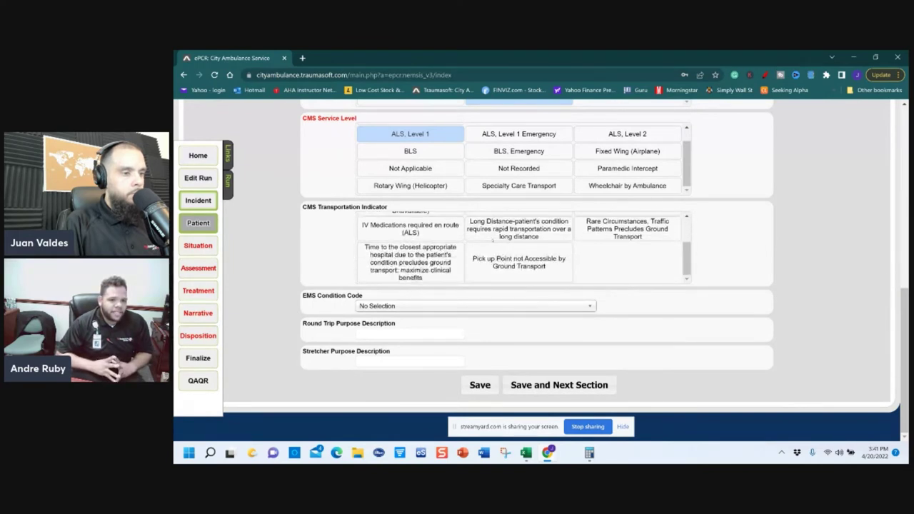
{"action": "scroll", "coordinate": [492, 240], "scroll_direction": "up", "scroll_amount": 2}
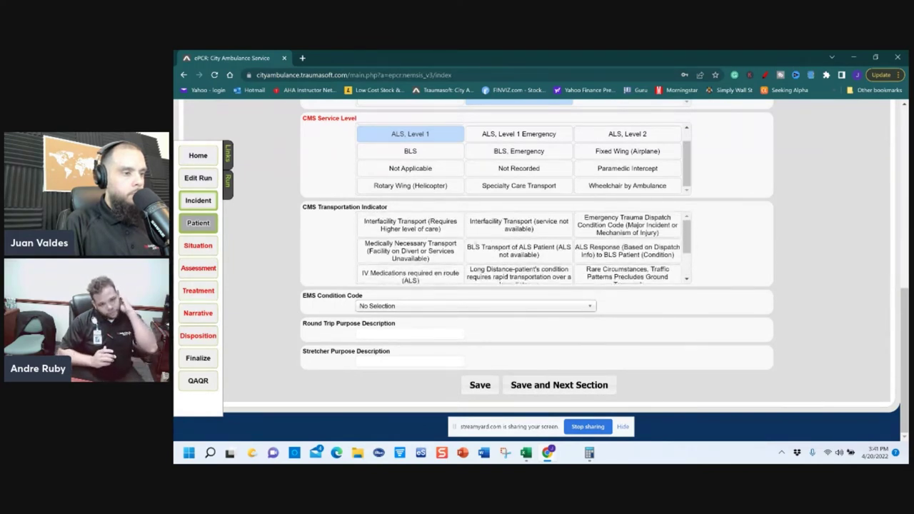
{"action": "triple_click", "coordinate": [411, 225]}
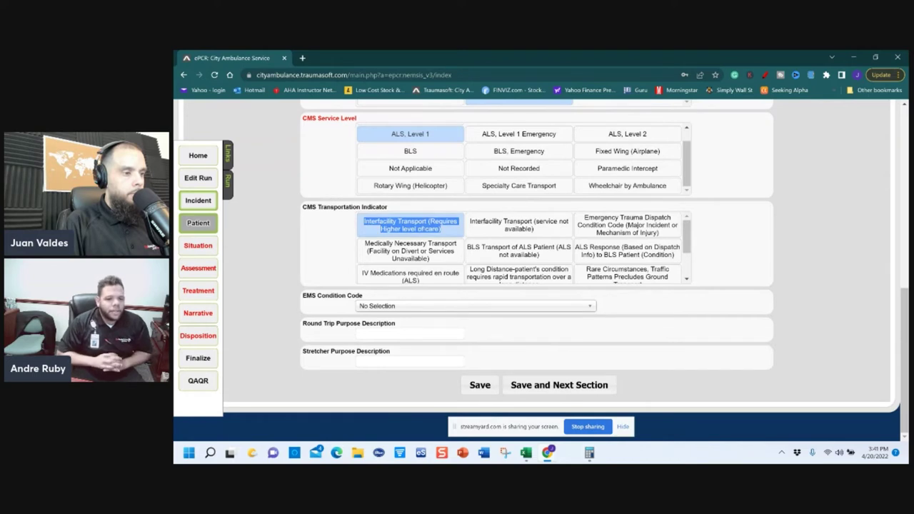
{"action": "left_click", "coordinate": [329, 250]}
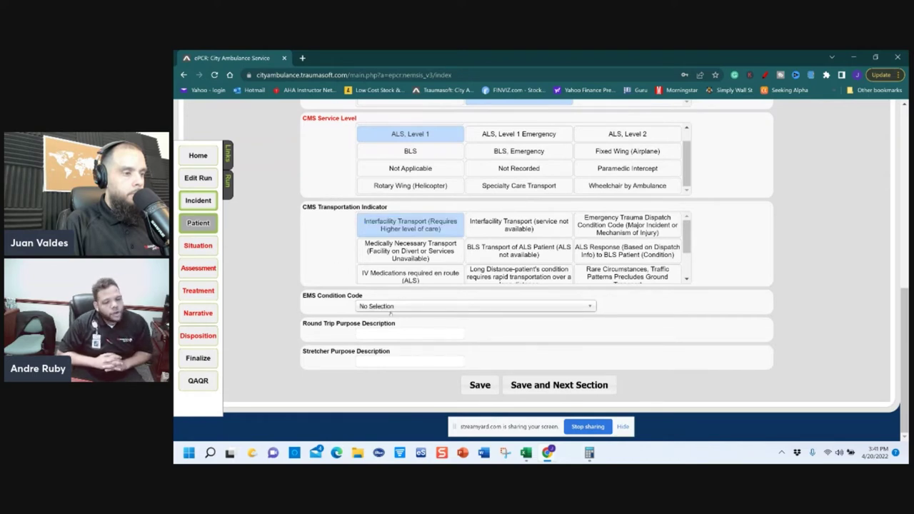
Step: Try Chest Pain (Non-Traumatic) as the EMS Condition Code, and reset the code to No Selection
{"action": "left_click", "coordinate": [426, 305]}
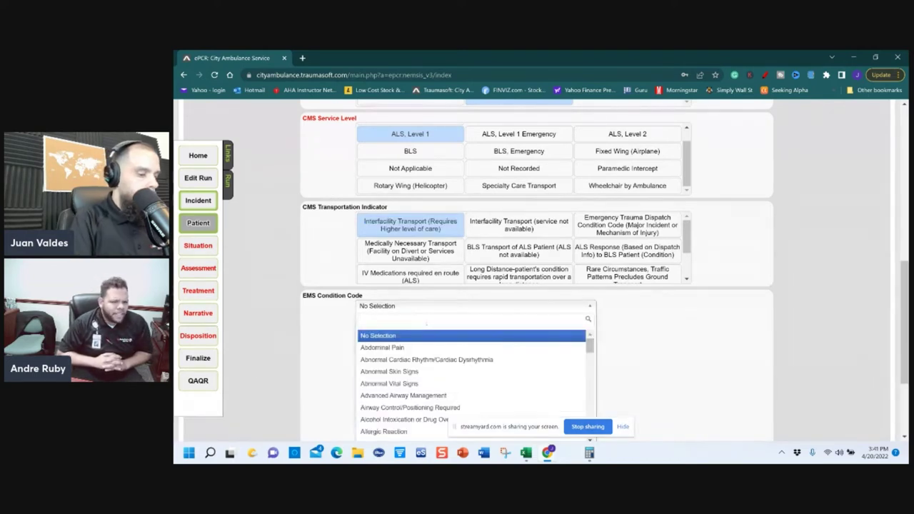
{"action": "type", "text": "ches"}
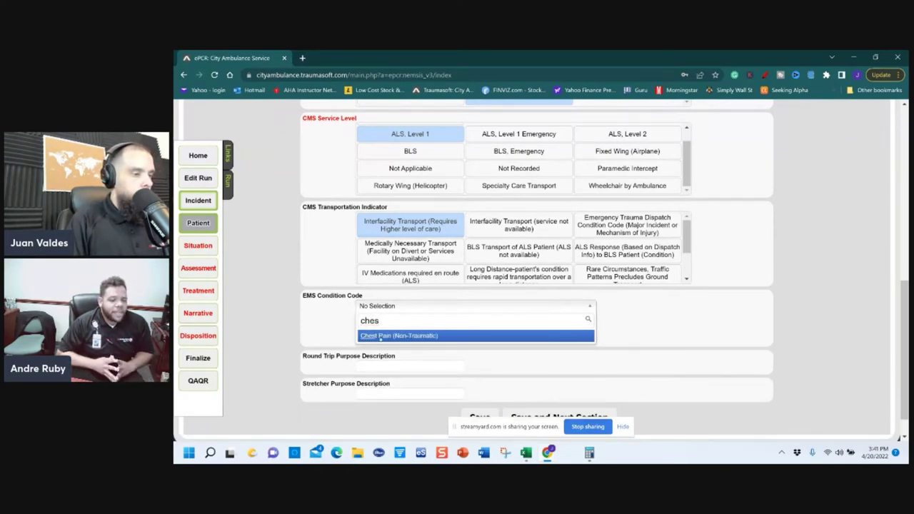
{"action": "left_click", "coordinate": [381, 335]}
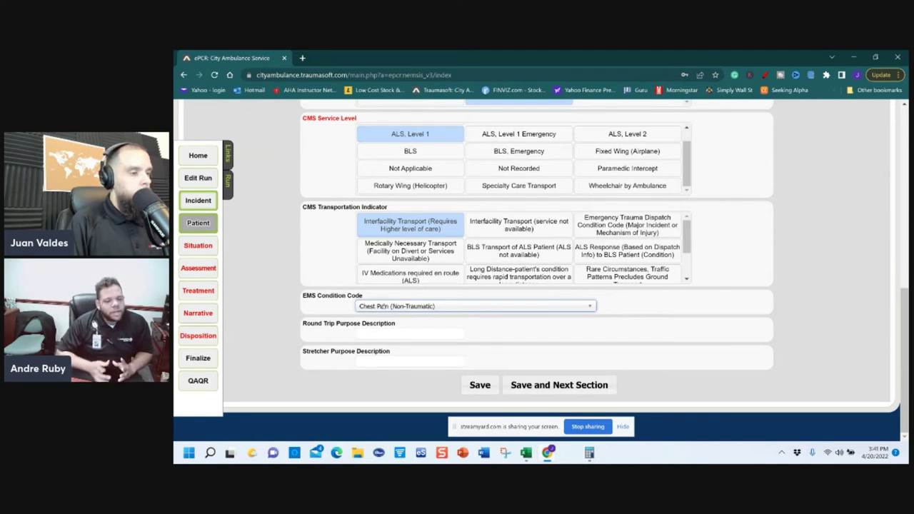
{"action": "left_click", "coordinate": [383, 307]}
{"action": "left_click", "coordinate": [395, 335]}
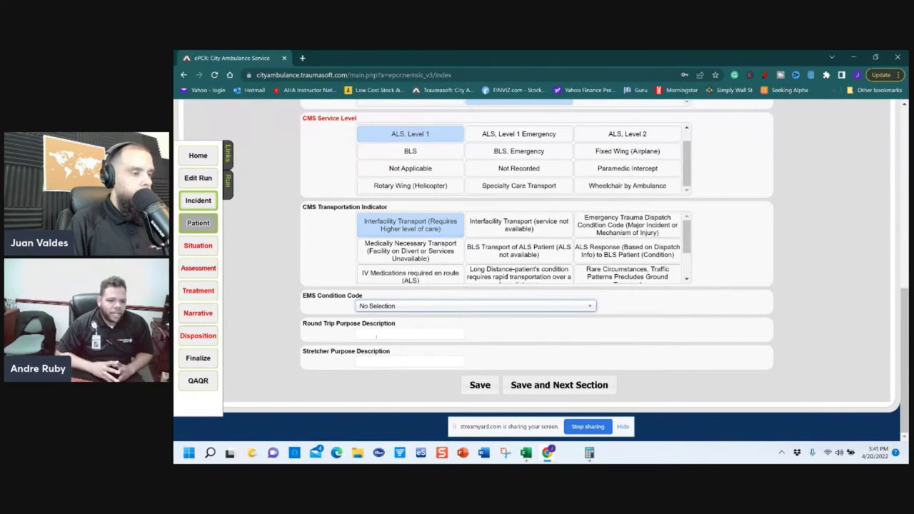
Step: Leave the round trip and stretcher purpose descriptions blank and save the Condition Codes section, moving on to Current Meds
{"action": "left_click", "coordinate": [380, 335]}
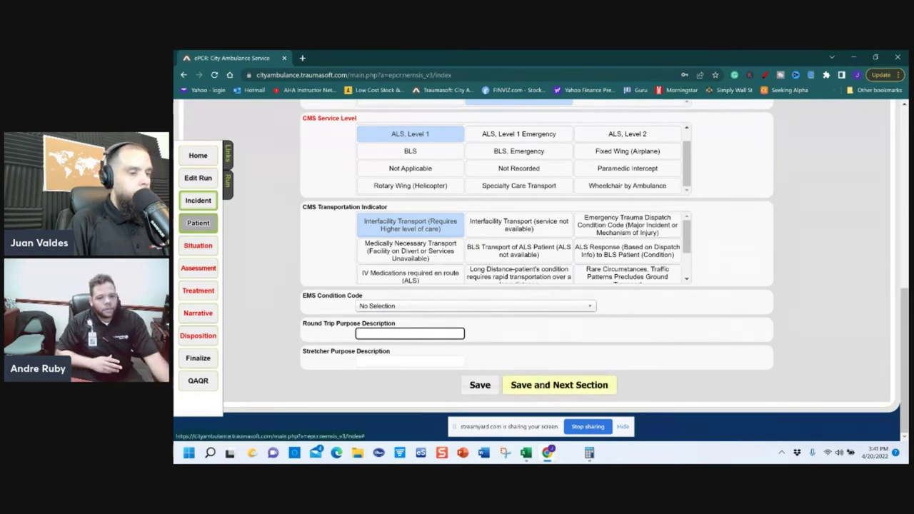
{"action": "left_click", "coordinate": [541, 385]}
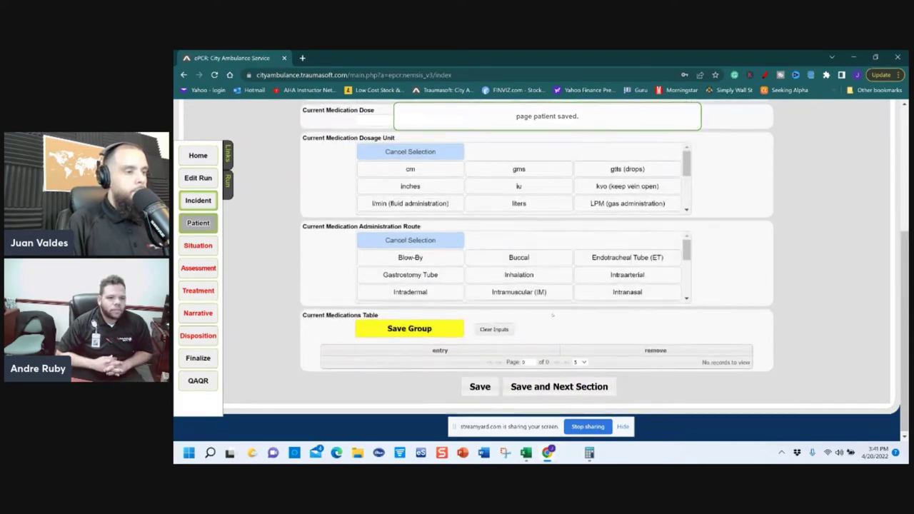
Step: Choose Albuterol as the patient's current medication in the Current Meds section
{"action": "scroll", "coordinate": [553, 305], "scroll_direction": "down", "scroll_amount": 1}
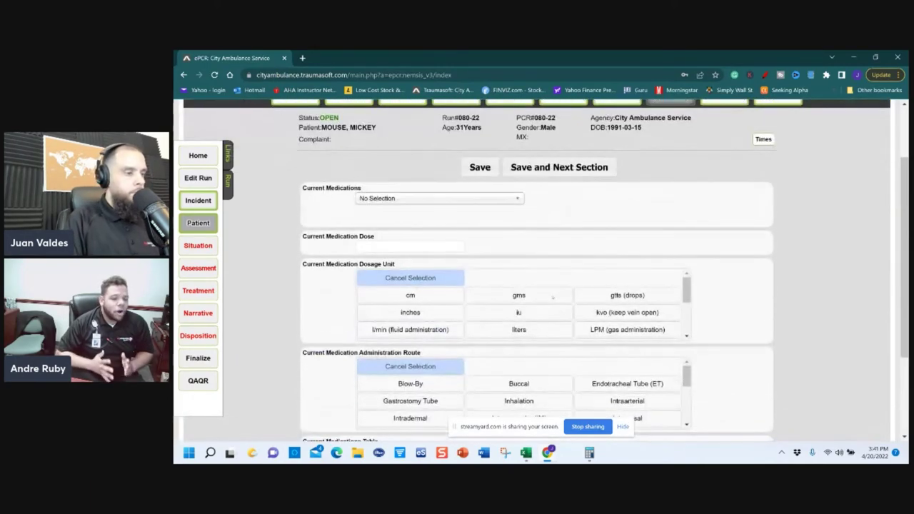
{"action": "left_click", "coordinate": [490, 199]}
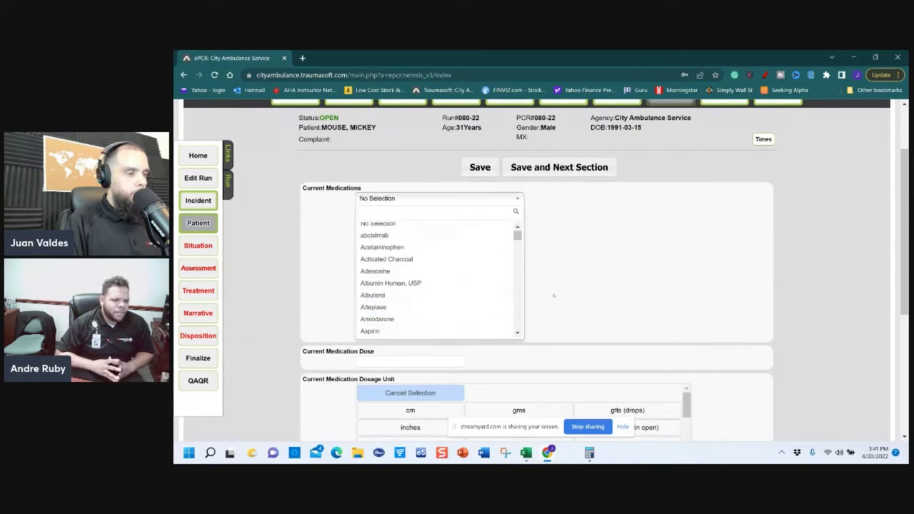
{"action": "left_click", "coordinate": [746, 305]}
{"action": "scroll", "coordinate": [746, 305], "scroll_direction": "down", "scroll_amount": 2}
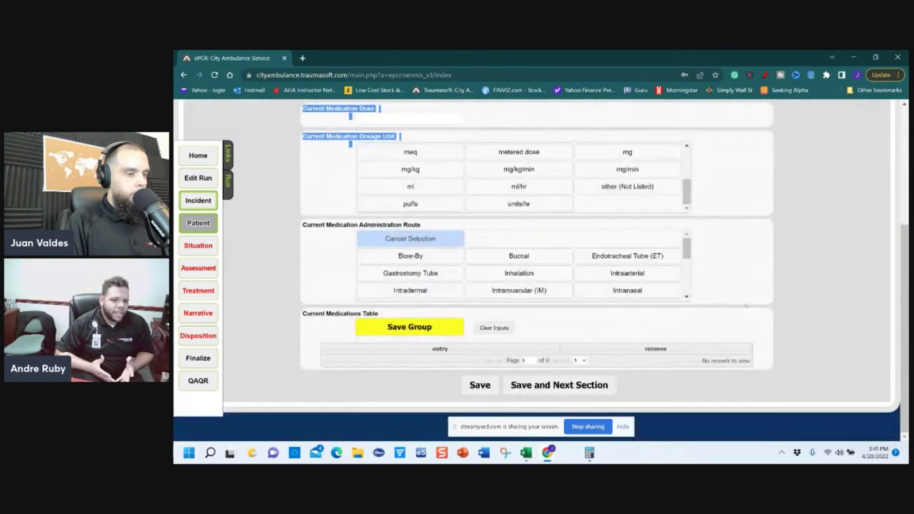
{"action": "scroll", "coordinate": [746, 306], "scroll_direction": "up", "scroll_amount": 4}
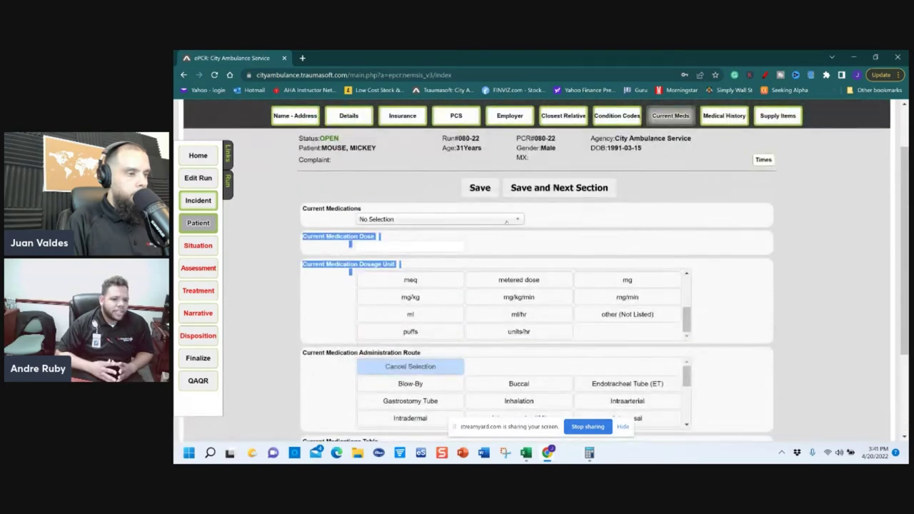
{"action": "left_click", "coordinate": [506, 222]}
{"action": "key", "text": "Down"}
{"action": "key", "text": "Down"}
{"action": "key", "text": "Down"}
{"action": "key", "text": "Down"}
{"action": "key", "text": "Down"}
{"action": "key", "text": "Down"}
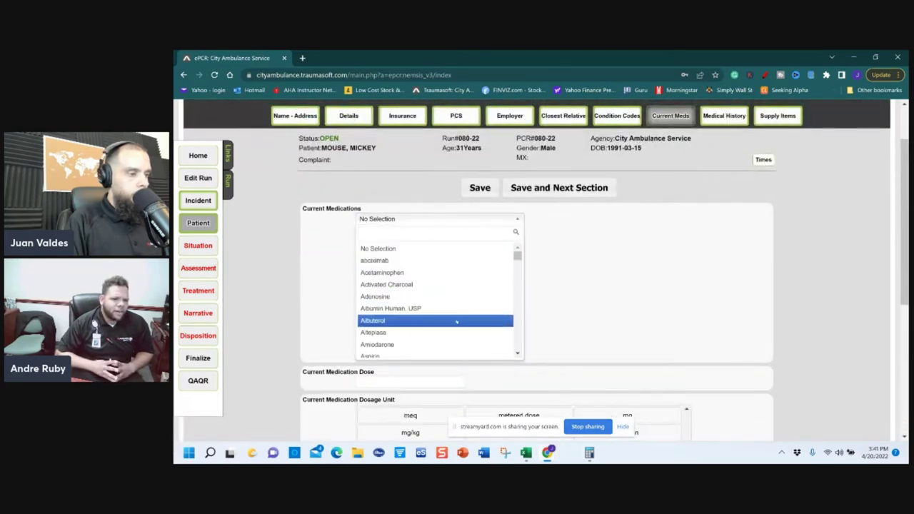
{"action": "key", "text": "Return"}
Step: Review the dose, dosage unit and administration route fields for the Albuterol entry, leaving the dose blank
{"action": "left_click", "coordinate": [447, 248]}
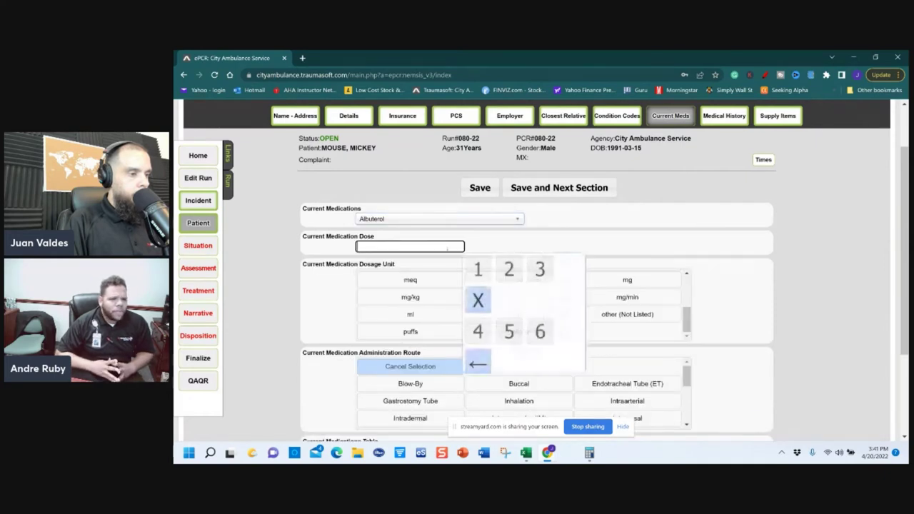
{"action": "left_click", "coordinate": [493, 242]}
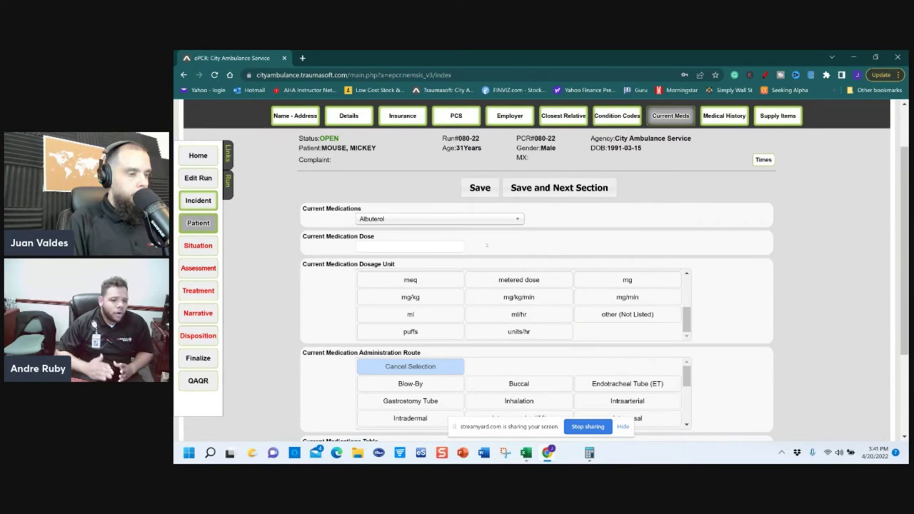
{"action": "scroll", "coordinate": [351, 316], "scroll_direction": "down", "scroll_amount": 3}
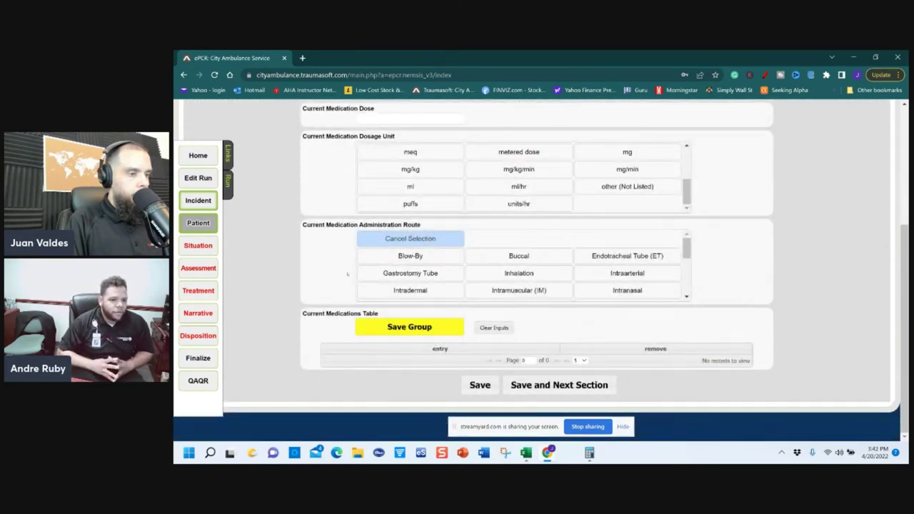
{"action": "scroll", "coordinate": [326, 264], "scroll_direction": "up", "scroll_amount": 2}
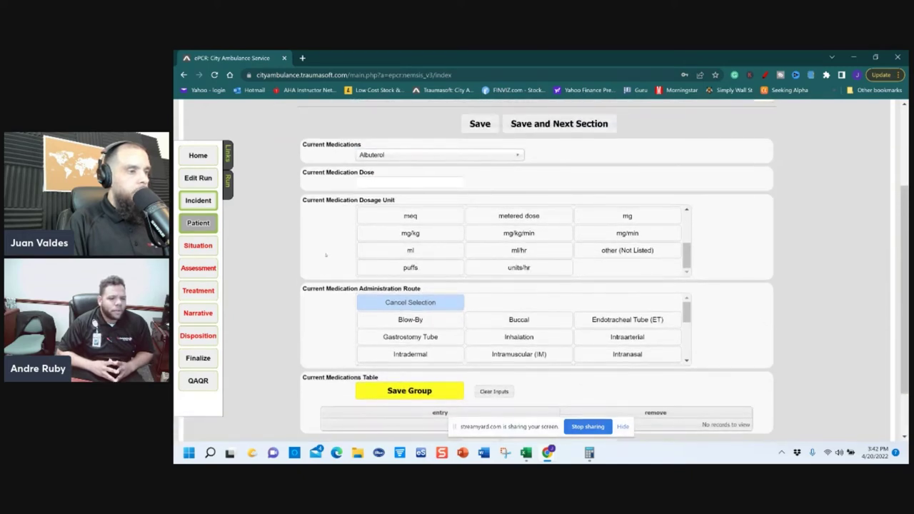
Step: Add Albuterol with the Inhalation route to the current medications table and save the Current Meds section, moving on to Medical History
{"action": "scroll", "coordinate": [325, 255], "scroll_direction": "up", "scroll_amount": 3}
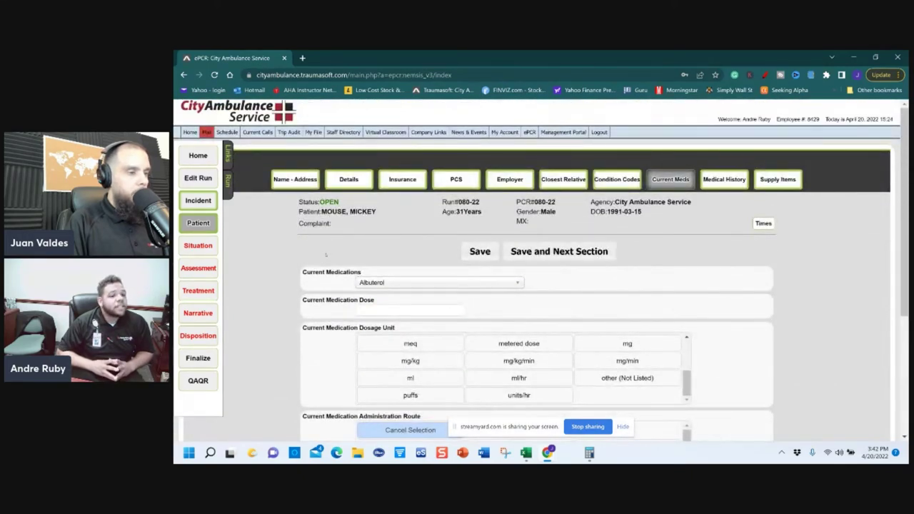
{"action": "scroll", "coordinate": [324, 259], "scroll_direction": "down", "scroll_amount": 3}
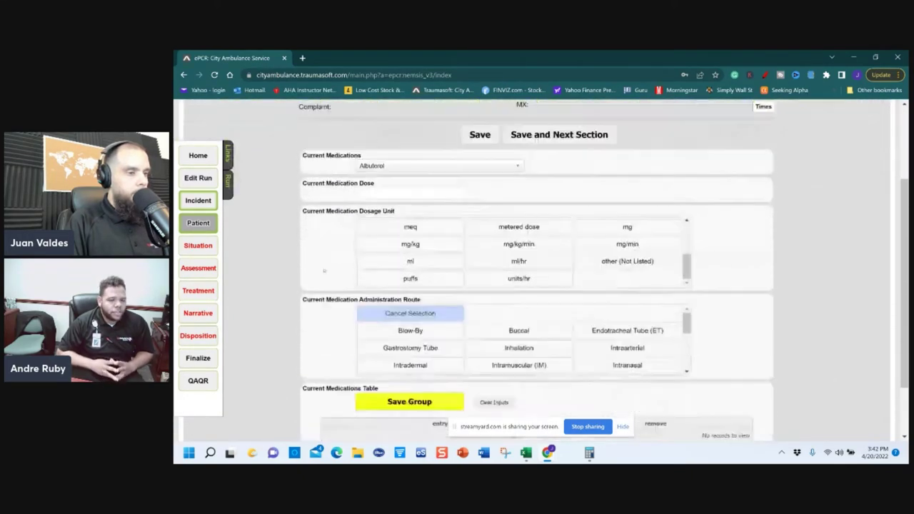
{"action": "scroll", "coordinate": [324, 270], "scroll_direction": "down", "scroll_amount": 1}
{"action": "scroll", "coordinate": [497, 272], "scroll_direction": "down", "scroll_amount": 2}
{"action": "scroll", "coordinate": [497, 273], "scroll_direction": "up", "scroll_amount": 2}
{"action": "left_click", "coordinate": [507, 273]}
{"action": "left_click", "coordinate": [439, 327]}
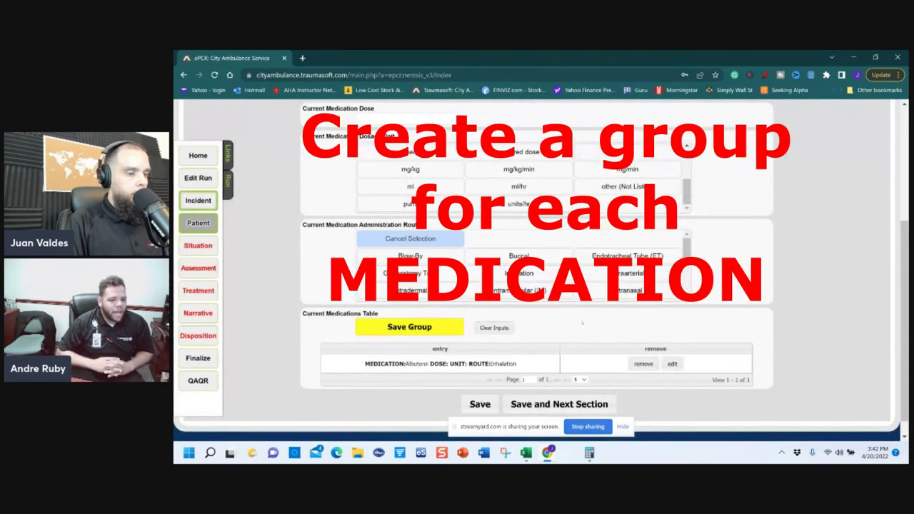
{"action": "scroll", "coordinate": [535, 286], "scroll_direction": "up", "scroll_amount": 3}
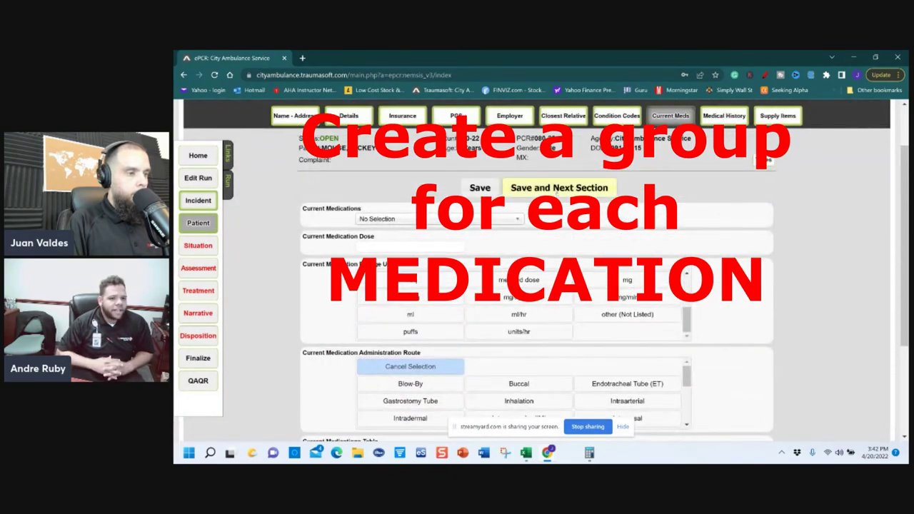
{"action": "left_click", "coordinate": [559, 188]}
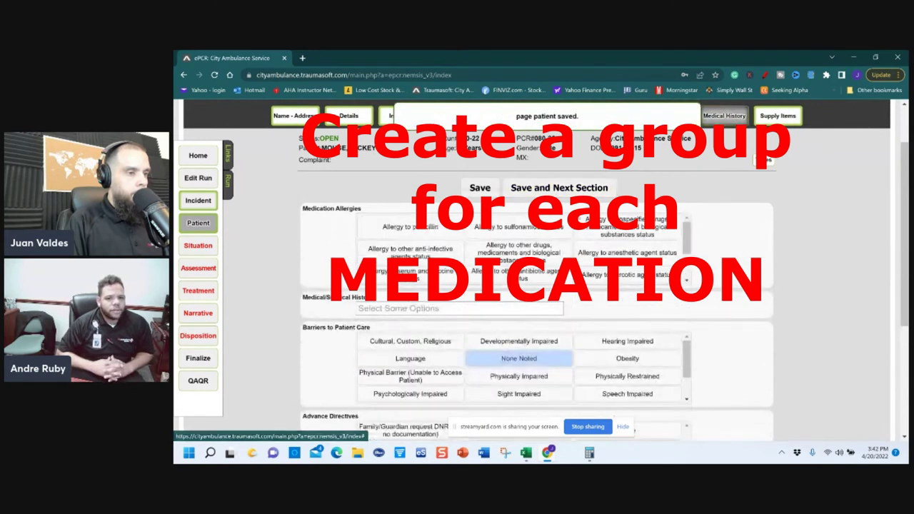
Step: In Medical History, select Allergy to penicillin as the medication allergy and Not Applicable for advance directives
{"action": "left_click", "coordinate": [416, 234]}
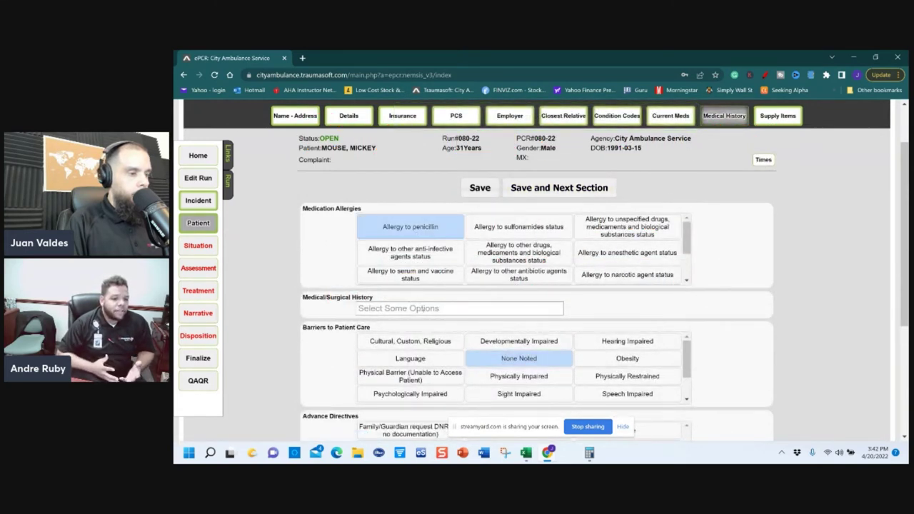
{"action": "scroll", "coordinate": [343, 363], "scroll_direction": "down", "scroll_amount": 3}
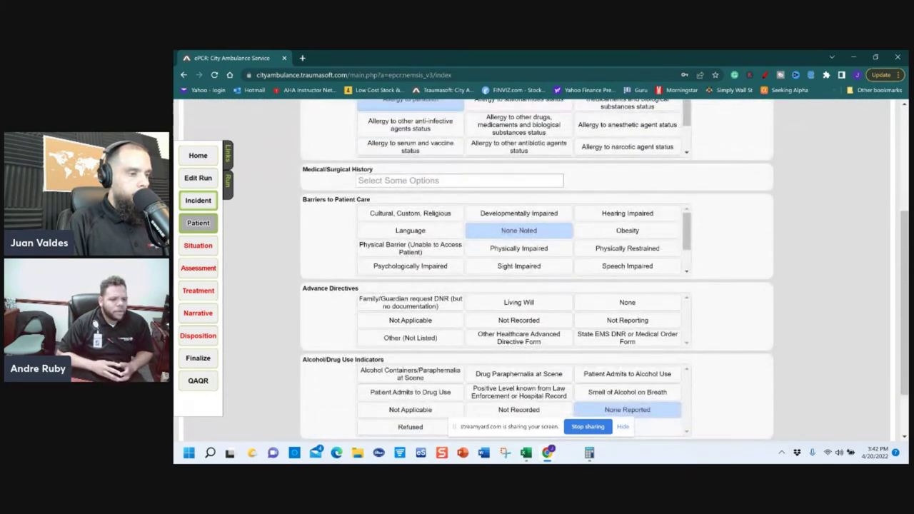
{"action": "left_click", "coordinate": [410, 320]}
{"action": "scroll", "coordinate": [335, 341], "scroll_direction": "down", "scroll_amount": 2}
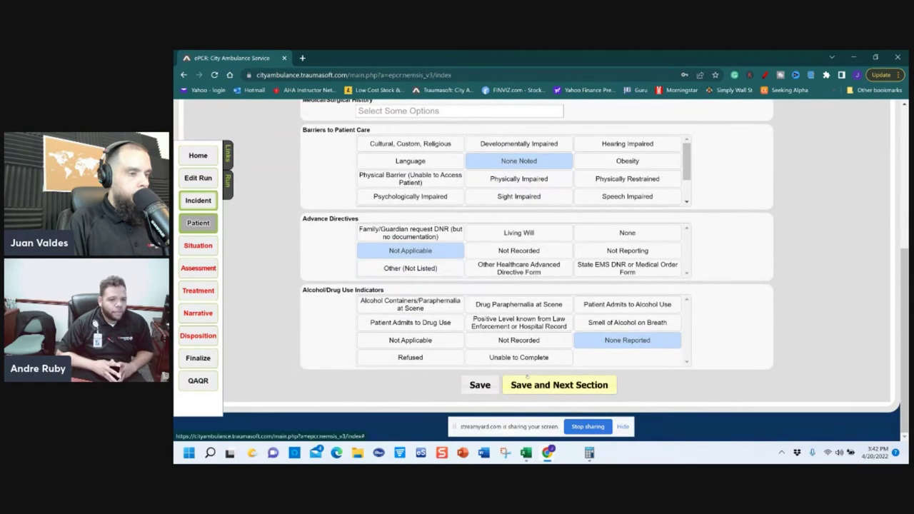
Step: Review the Medical History entries and save the section, moving on to Supply Items
{"action": "scroll", "coordinate": [528, 378], "scroll_direction": "up", "scroll_amount": 5}
{"action": "scroll", "coordinate": [526, 303], "scroll_direction": "down", "scroll_amount": 3}
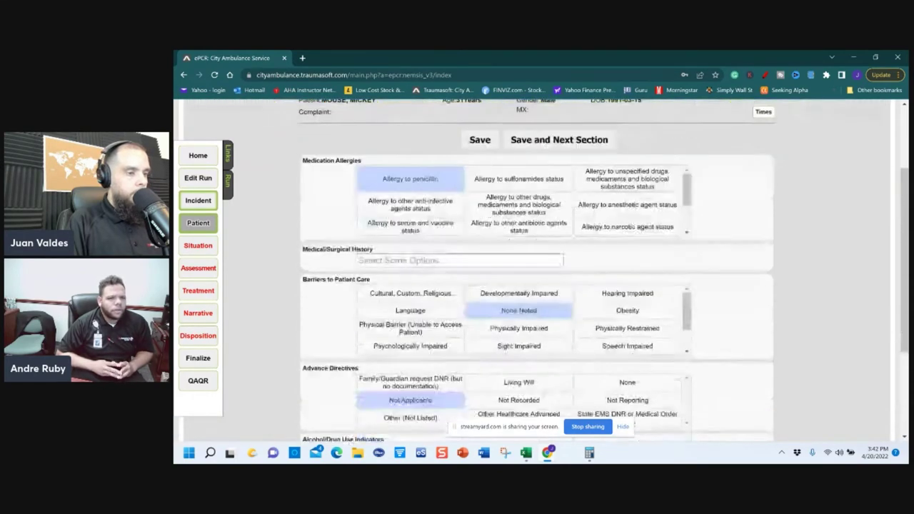
{"action": "scroll", "coordinate": [527, 302], "scroll_direction": "up", "scroll_amount": 2}
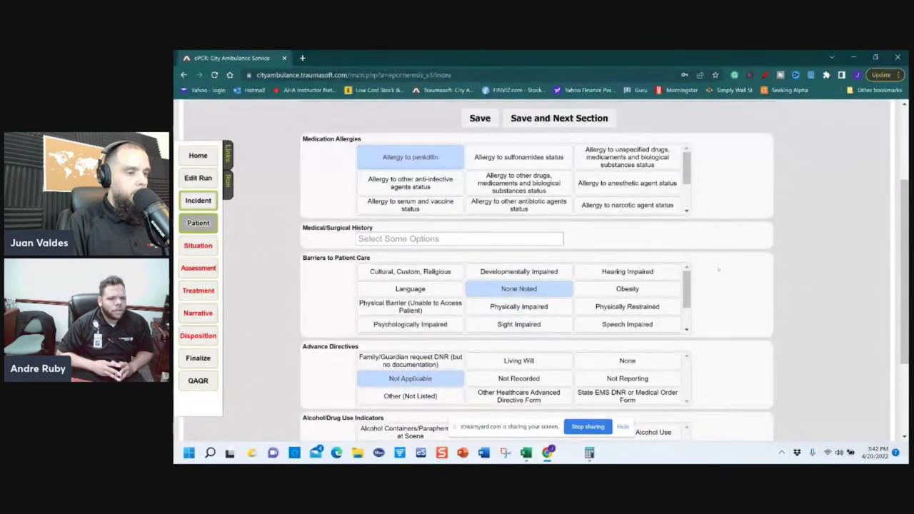
{"action": "scroll", "coordinate": [727, 272], "scroll_direction": "down", "scroll_amount": 3}
{"action": "scroll", "coordinate": [727, 272], "scroll_direction": "up", "scroll_amount": 4}
{"action": "scroll", "coordinate": [727, 272], "scroll_direction": "up", "scroll_amount": 2}
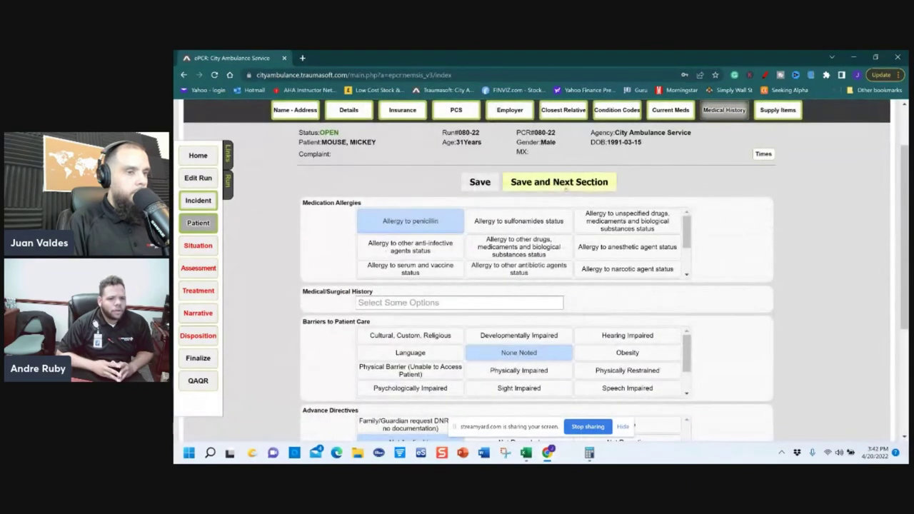
{"action": "left_click", "coordinate": [556, 183]}
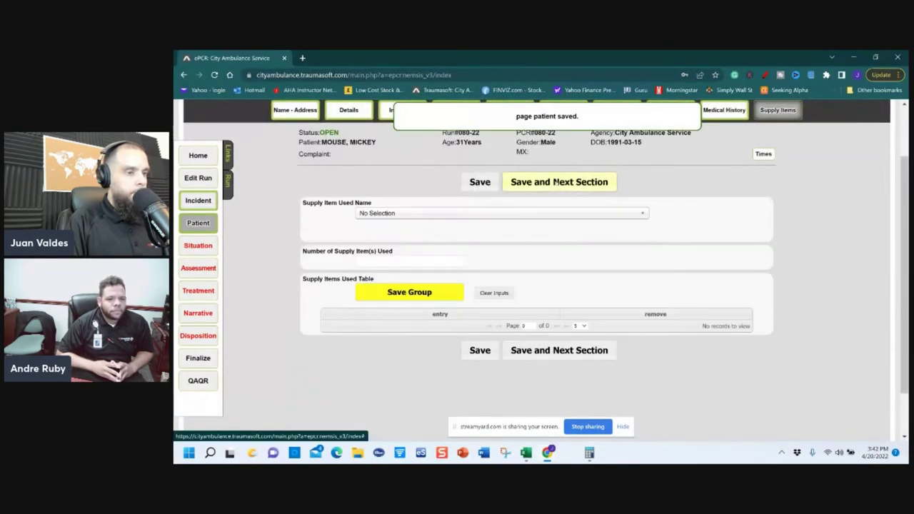
Step: Search the supply item names for "als" and clear the search
{"action": "left_click", "coordinate": [558, 214]}
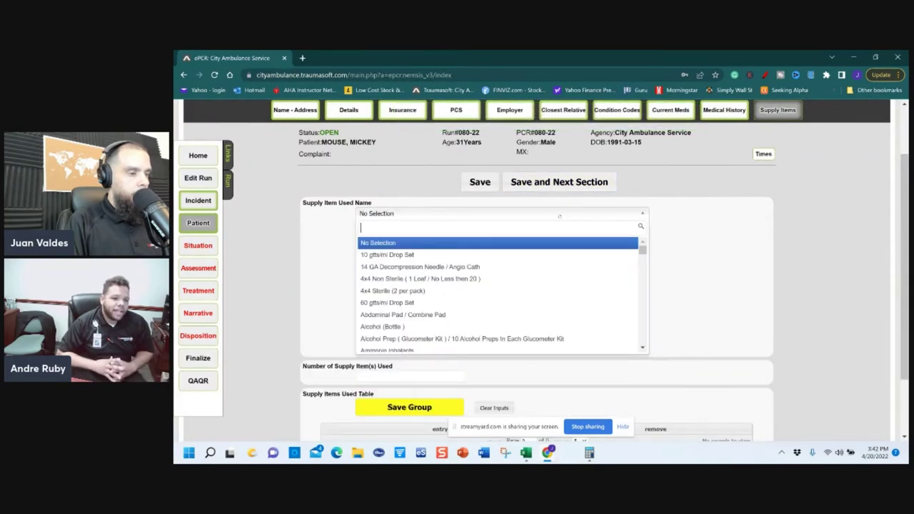
{"action": "scroll", "coordinate": [535, 265], "scroll_direction": "down", "scroll_amount": 3}
{"action": "scroll", "coordinate": [536, 265], "scroll_direction": "up", "scroll_amount": 3}
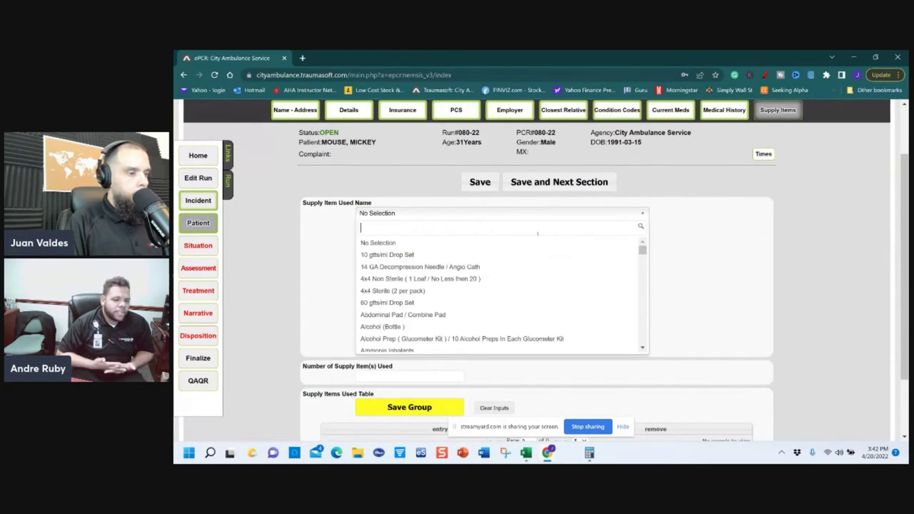
{"action": "type", "text": "als"}
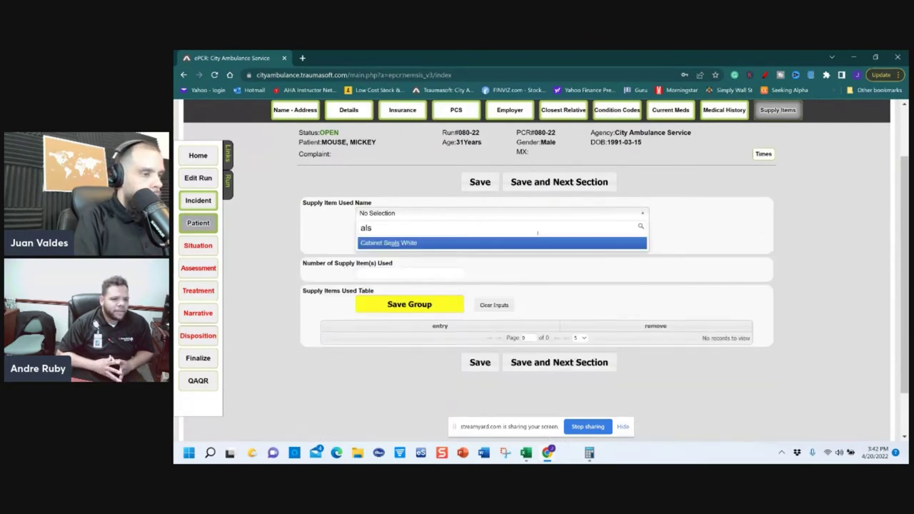
{"action": "key", "text": "BackSpace"}
{"action": "key", "text": "BackSpace"}
{"action": "key", "text": "BackSpace"}
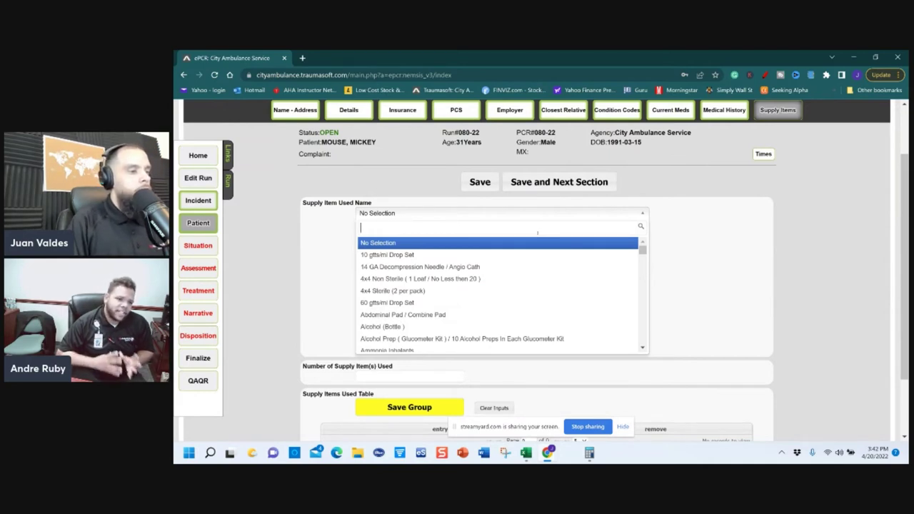
Step: Add 1 ZOLL Adult Disposable SP02 Sensor to the supply items used table and save the section, moving on to Incident Location
{"action": "scroll", "coordinate": [541, 259], "scroll_direction": "down", "scroll_amount": 10}
{"action": "scroll", "coordinate": [541, 259], "scroll_direction": "down", "scroll_amount": 15}
{"action": "scroll", "coordinate": [541, 257], "scroll_direction": "down", "scroll_amount": 15}
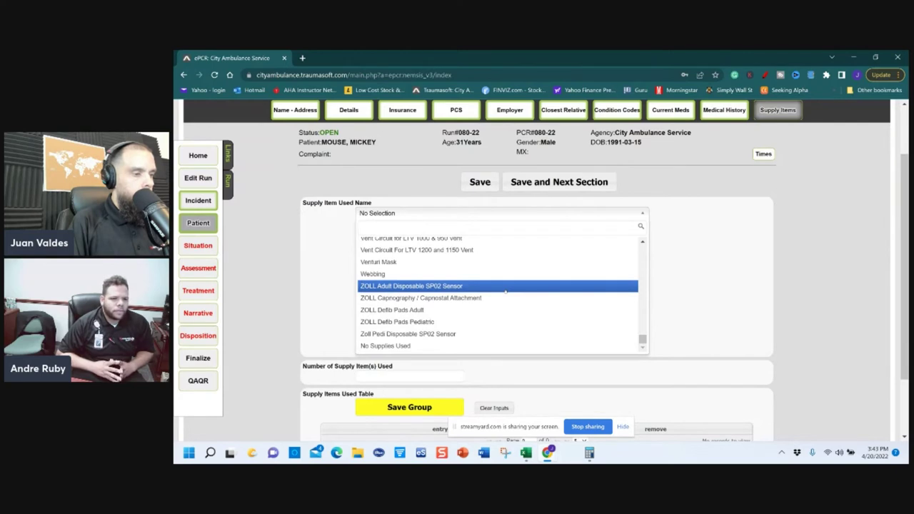
{"action": "left_click", "coordinate": [505, 286]}
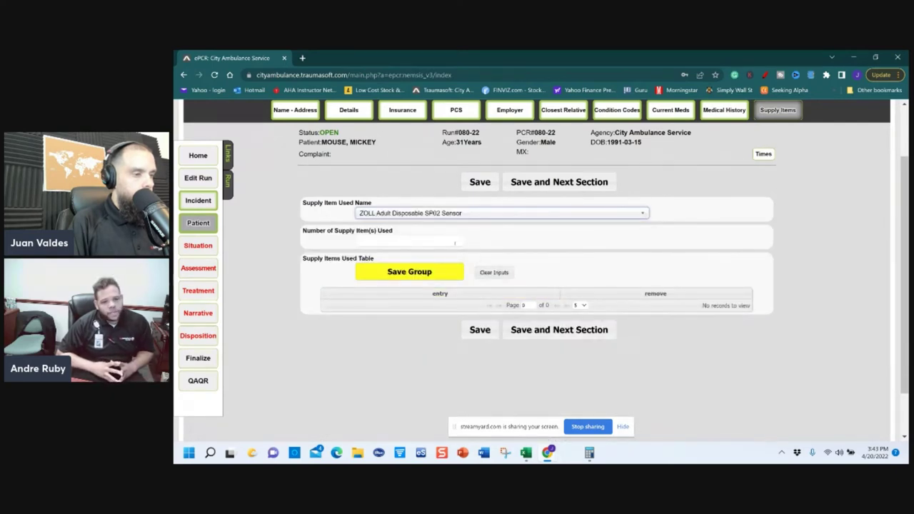
{"action": "left_click", "coordinate": [454, 243]}
{"action": "left_click", "coordinate": [478, 264]}
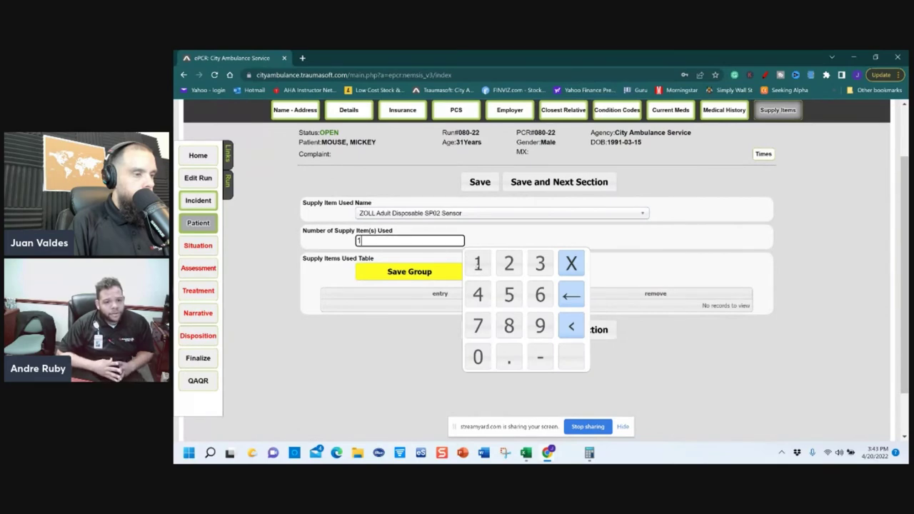
{"action": "left_click", "coordinate": [491, 230]}
{"action": "left_click", "coordinate": [437, 272]}
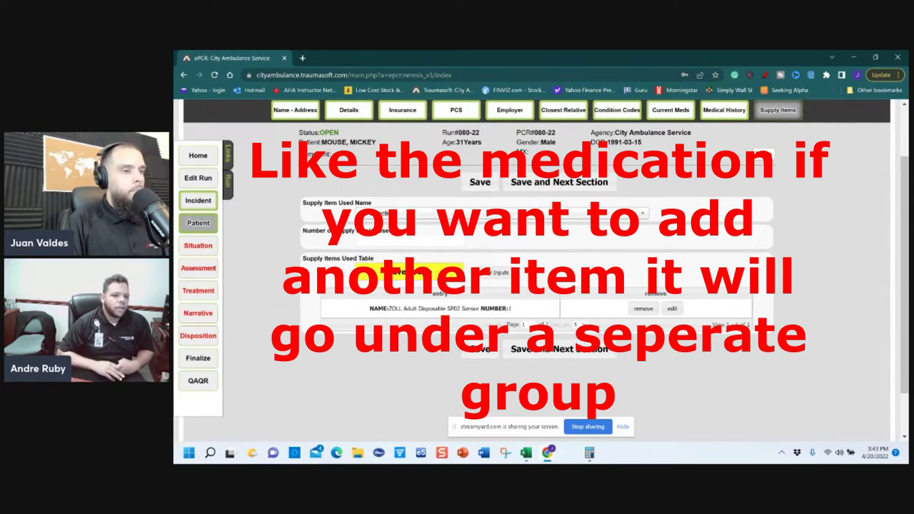
{"action": "scroll", "coordinate": [576, 247], "scroll_direction": "up", "scroll_amount": 1}
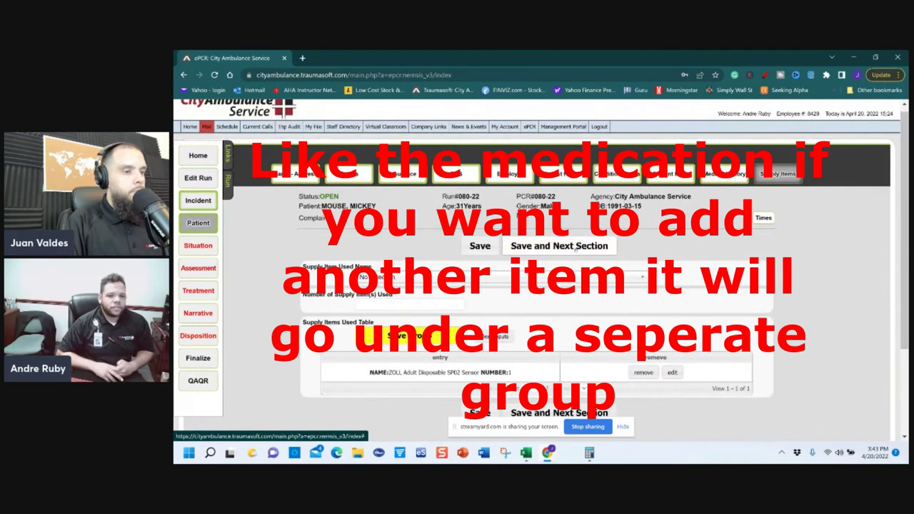
{"action": "left_click", "coordinate": [575, 246]}
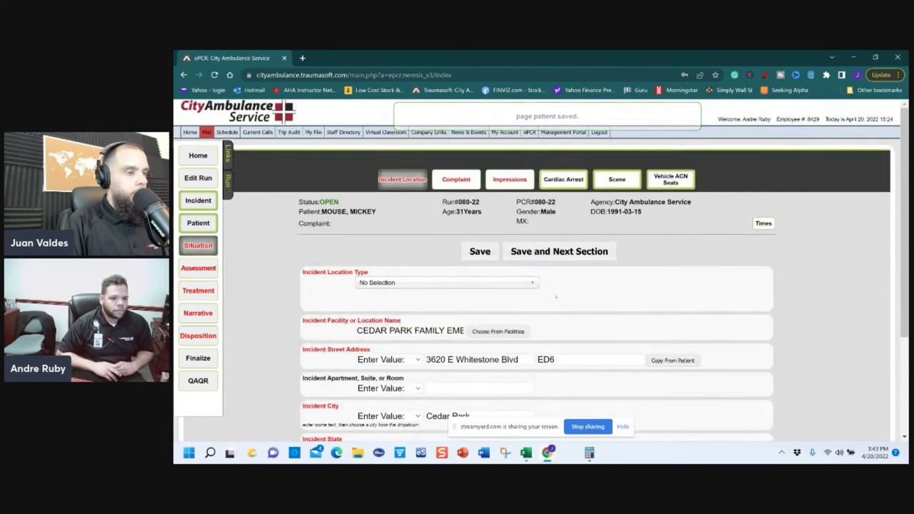
Step: Set the incident location type to Hospital and save the Incident Location section, moving on to Complaint
{"action": "scroll", "coordinate": [587, 299], "scroll_direction": "down", "scroll_amount": 1}
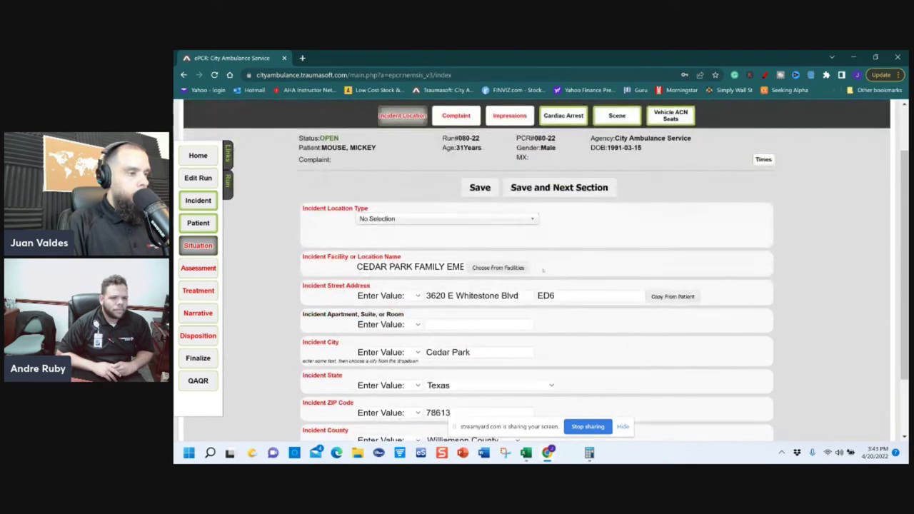
{"action": "left_click", "coordinate": [516, 220]}
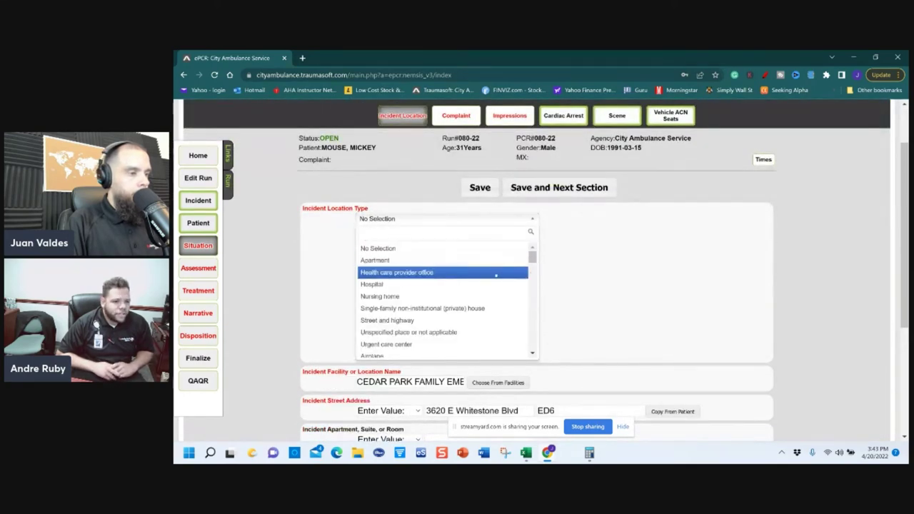
{"action": "left_click", "coordinate": [500, 284]}
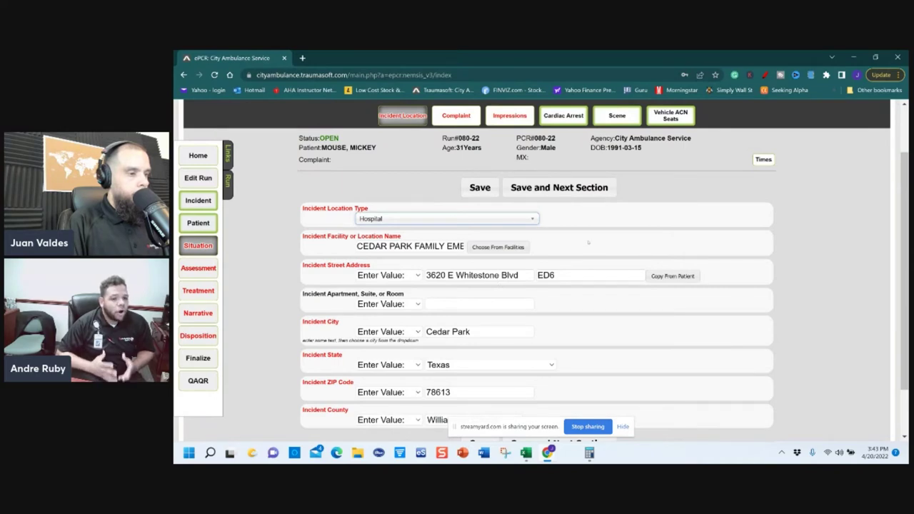
{"action": "scroll", "coordinate": [588, 243], "scroll_direction": "down", "scroll_amount": 1}
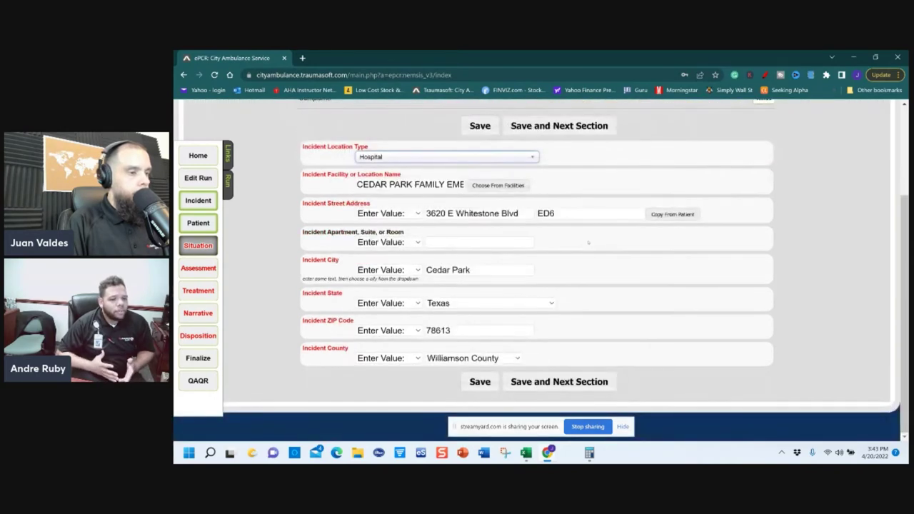
{"action": "scroll", "coordinate": [588, 242], "scroll_direction": "up", "scroll_amount": 1}
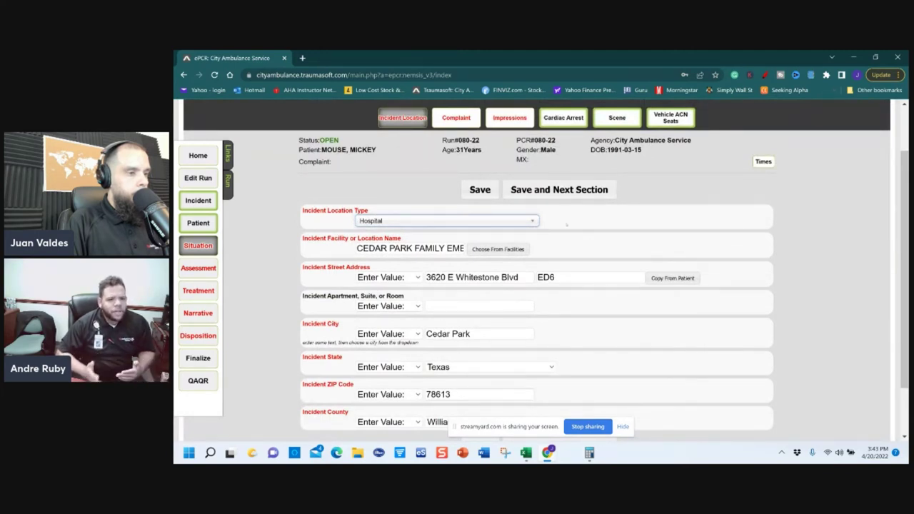
{"action": "left_click", "coordinate": [564, 191]}
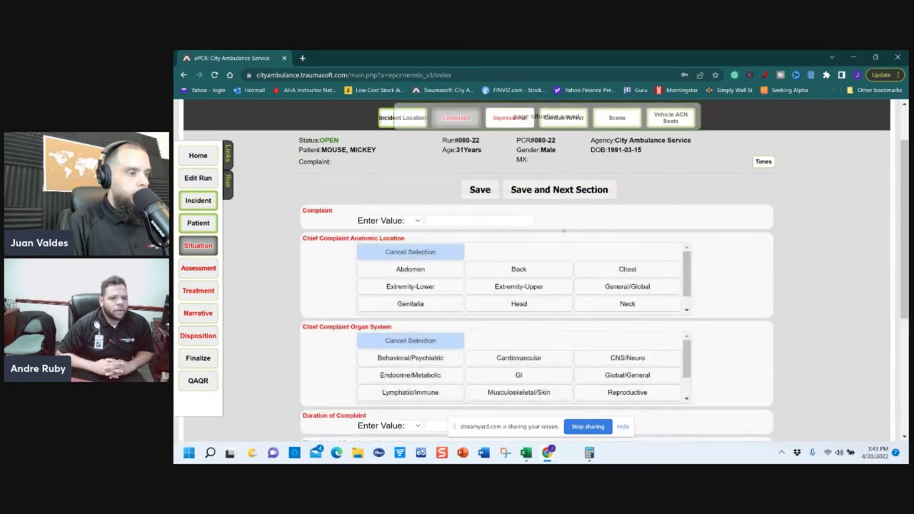
Step: Enter "chest pain" as the complaint and set the chief complaint anatomic location to Chest
{"action": "left_click", "coordinate": [483, 220]}
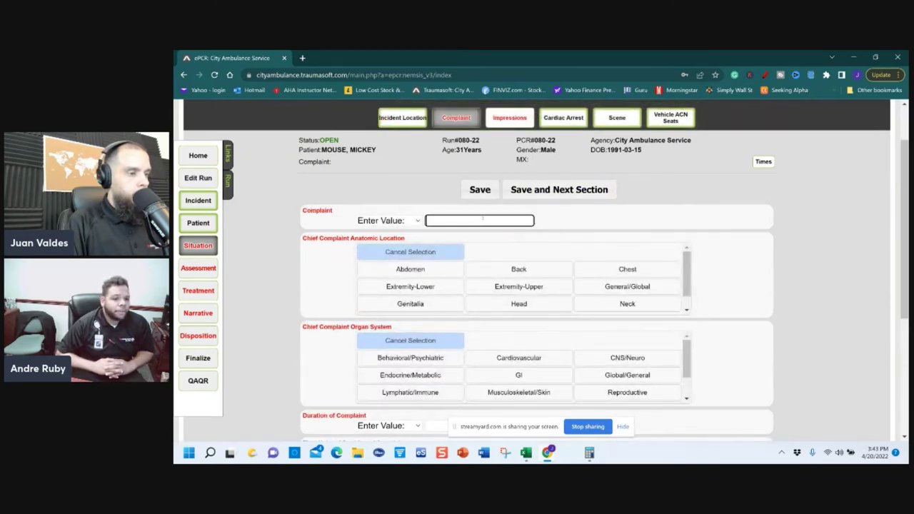
{"action": "type", "text": "ches"}
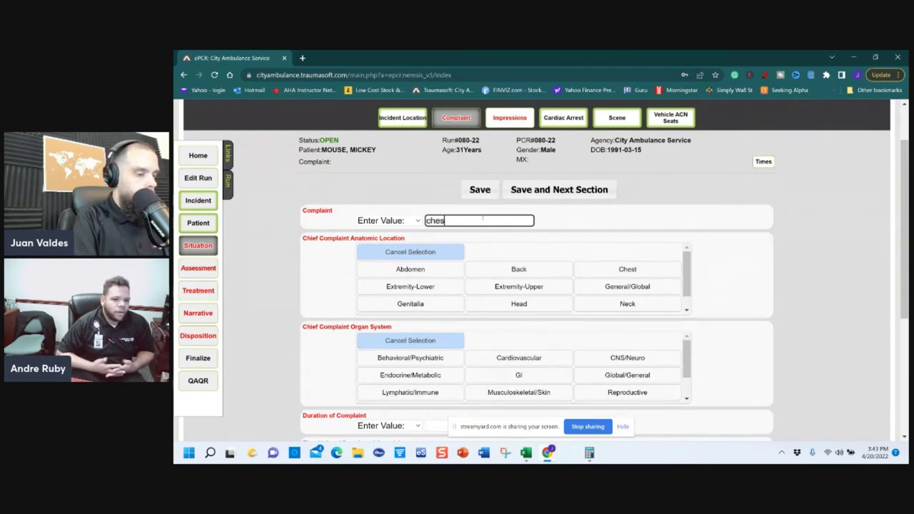
{"action": "type", "text": "t pain"}
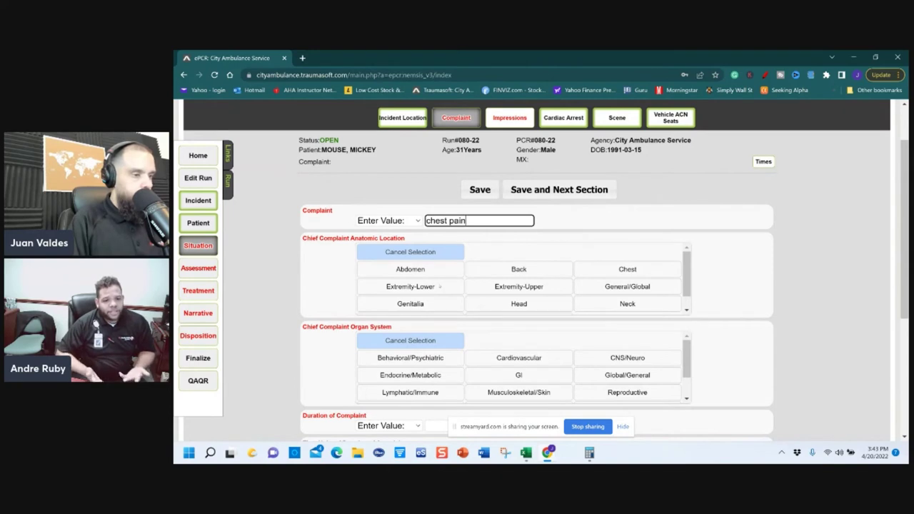
{"action": "key", "text": "Return"}
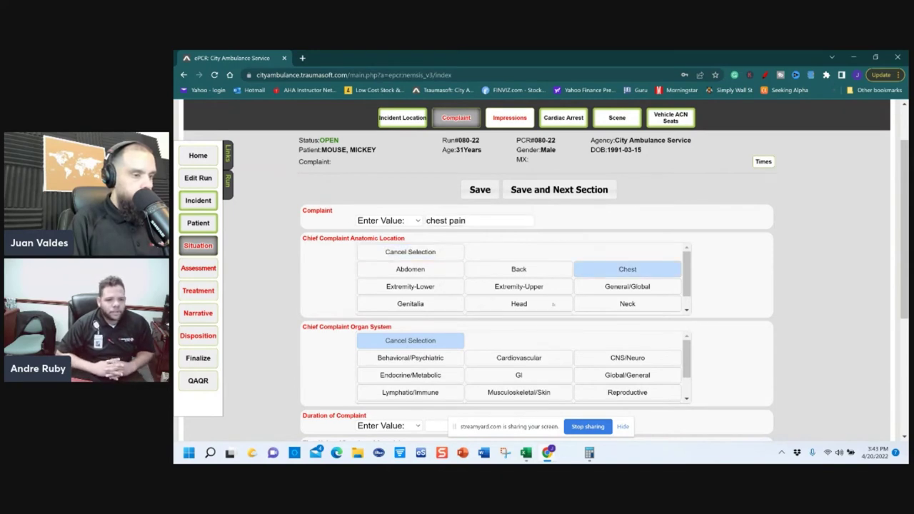
Step: Set the chief complaint organ system to Cardiovascular and the duration of complaint to 1 with Days as the unit
{"action": "scroll", "coordinate": [293, 342], "scroll_direction": "down", "scroll_amount": 2}
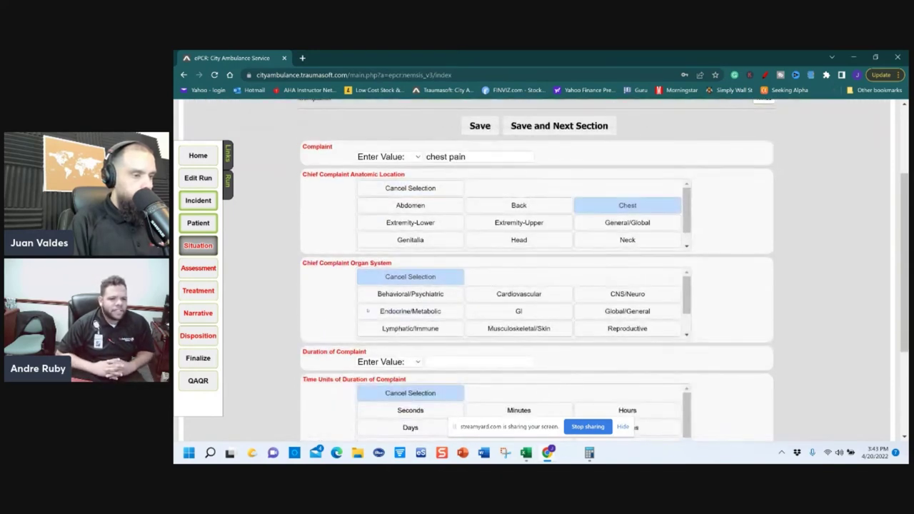
{"action": "left_click", "coordinate": [497, 299]}
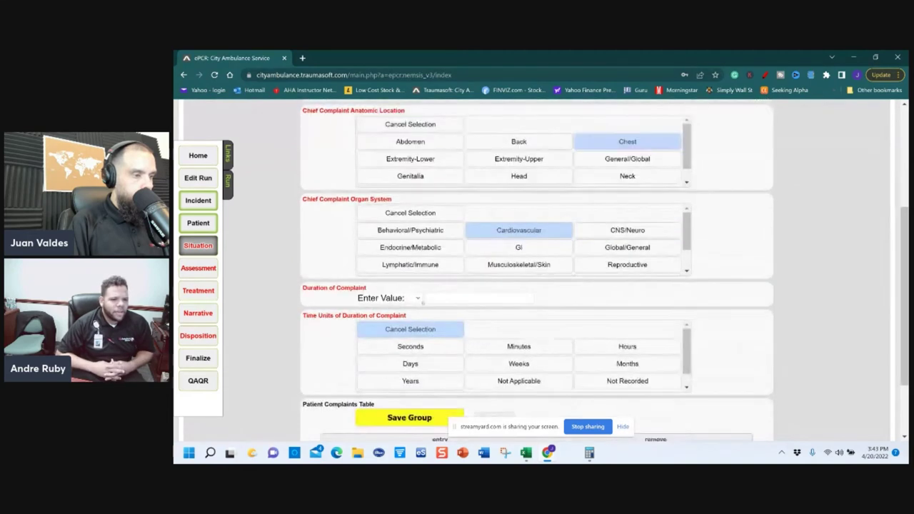
{"action": "left_click", "coordinate": [417, 365]}
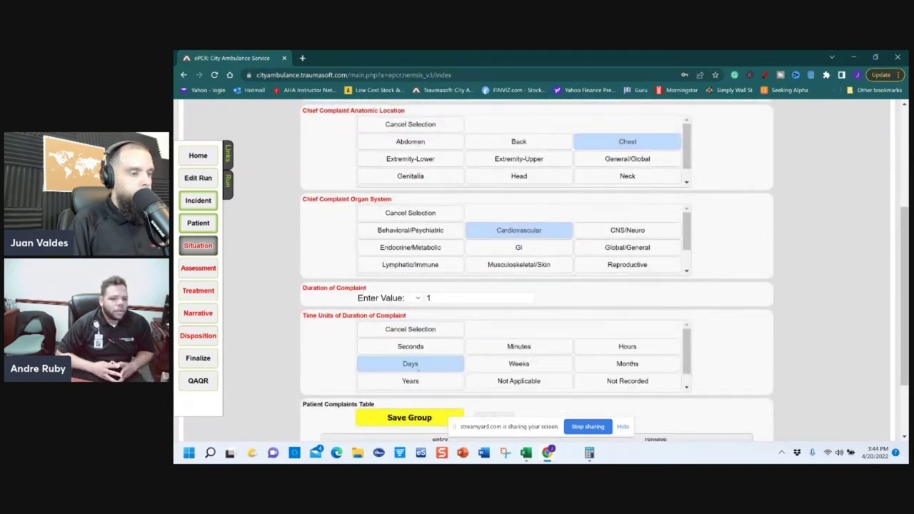
Step: Save the chest pain entry to the patient complaints table and save the Complaint section, moving on to Impressions
{"action": "left_click", "coordinate": [404, 360]}
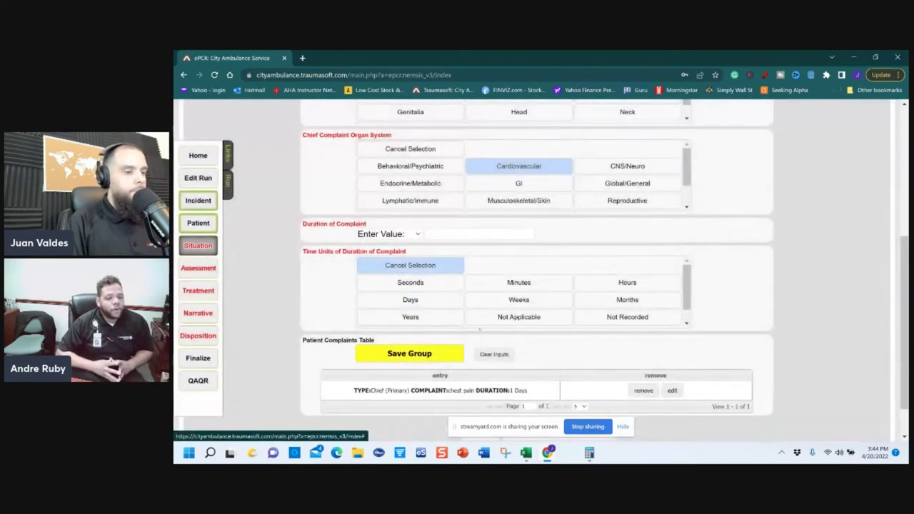
{"action": "scroll", "coordinate": [514, 326], "scroll_direction": "up", "scroll_amount": 4}
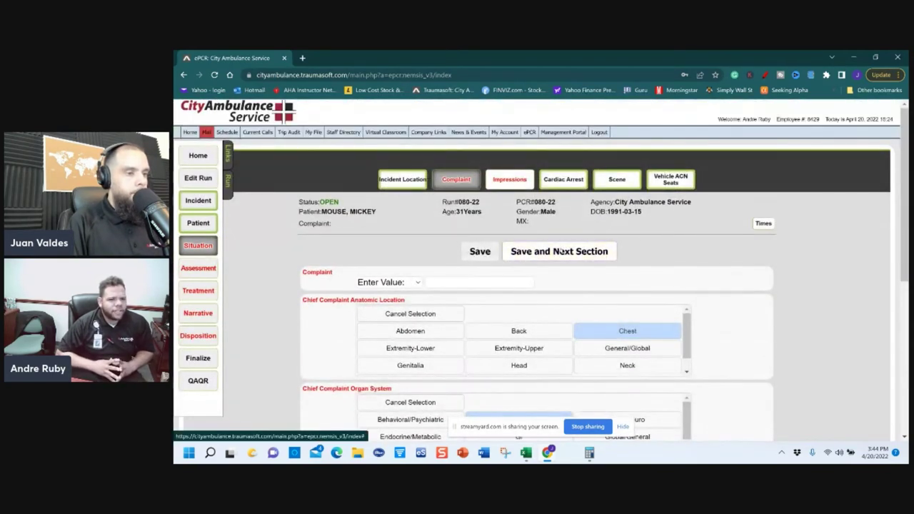
{"action": "left_click", "coordinate": [555, 252]}
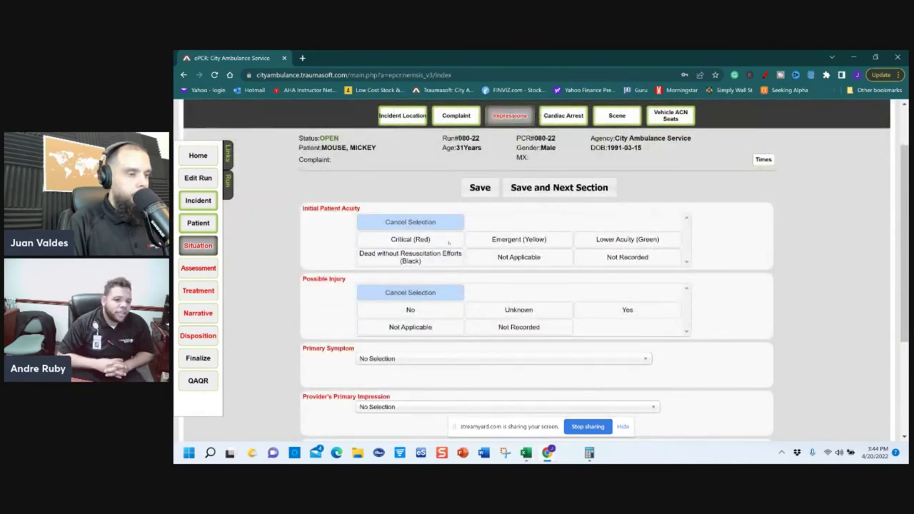
Step: Set the initial patient acuity to Critical (Red) and possible injury to No
{"action": "left_click", "coordinate": [448, 243]}
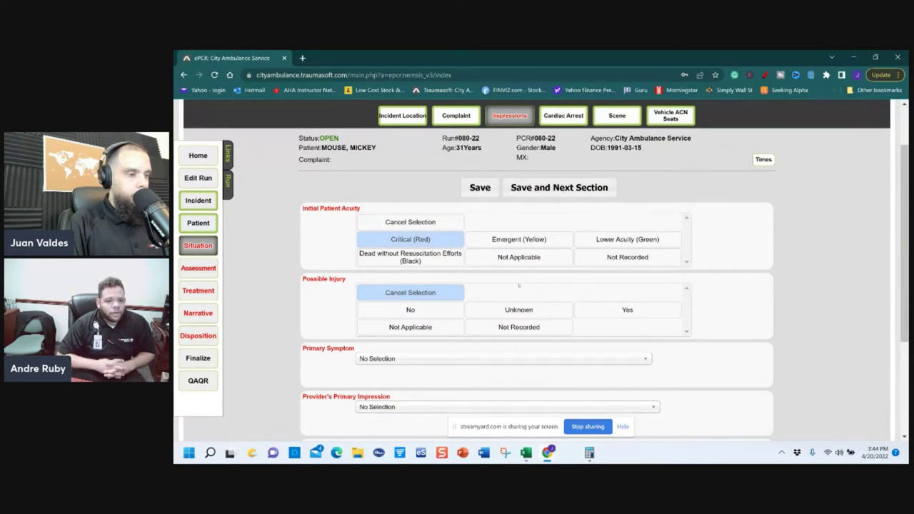
{"action": "scroll", "coordinate": [518, 252], "scroll_direction": "down", "scroll_amount": 2}
{"action": "scroll", "coordinate": [519, 251], "scroll_direction": "up", "scroll_amount": 2}
{"action": "scroll", "coordinate": [518, 251], "scroll_direction": "down", "scroll_amount": 2}
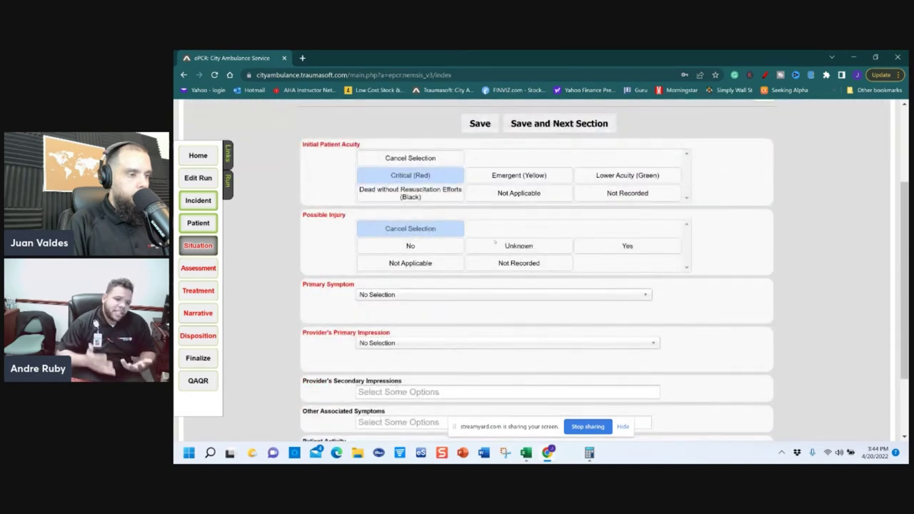
{"action": "left_click", "coordinate": [448, 249]}
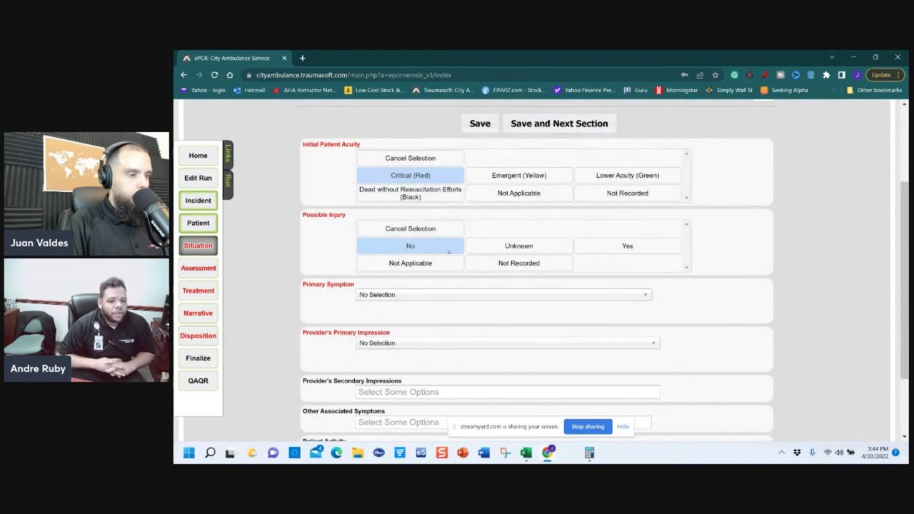
Step: Set the primary symptom to "Chest pain, unspecified"
{"action": "left_click", "coordinate": [492, 295]}
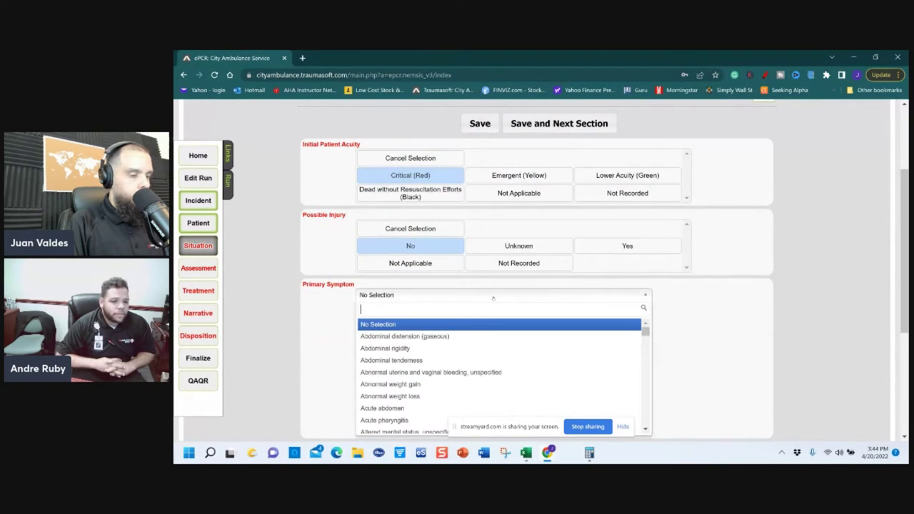
{"action": "type", "text": "chest"}
{"action": "left_click", "coordinate": [459, 332]}
Step: Set the provider's primary impression to "Other chest pain" and save the Impressions section, moving on to Cardiac Arrest
{"action": "left_click", "coordinate": [459, 323]}
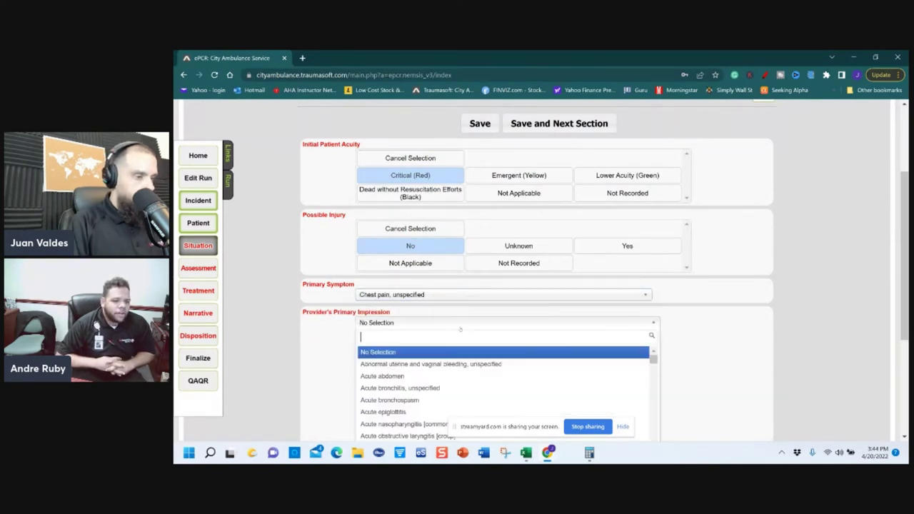
{"action": "type", "text": "ches"}
{"action": "key", "text": "Return"}
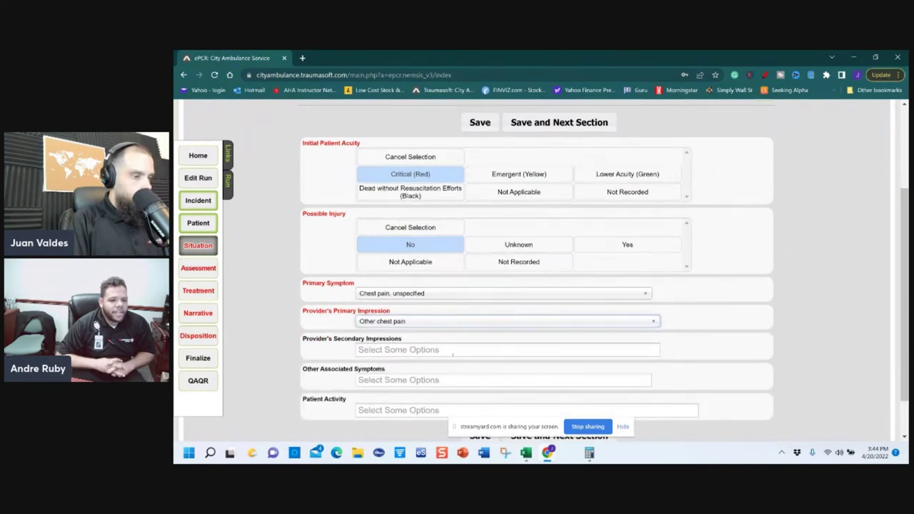
{"action": "scroll", "coordinate": [499, 342], "scroll_direction": "down", "scroll_amount": 1}
{"action": "left_click", "coordinate": [543, 385]}
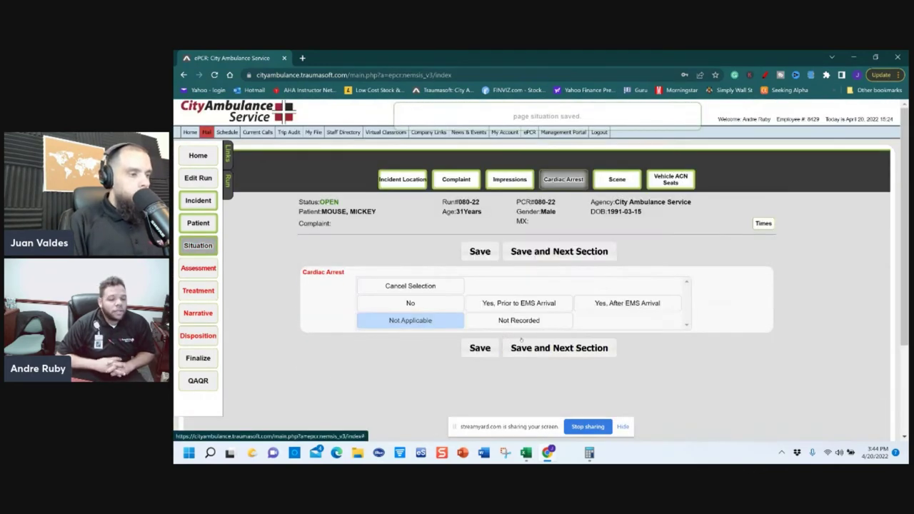
Step: Set Cardiac Arrest to No and save both the Cardiac Arrest and Scene sections, moving on to Vehicle ACN Seats
{"action": "left_click", "coordinate": [410, 302]}
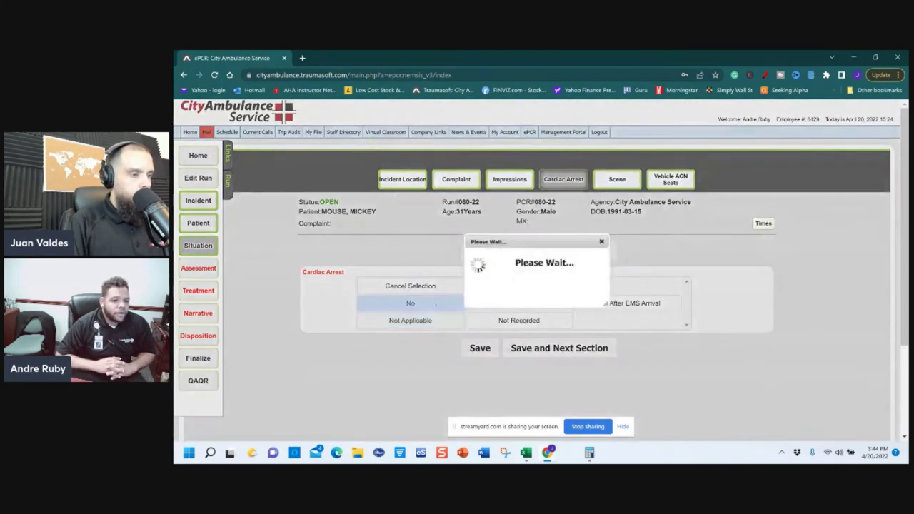
{"action": "left_click", "coordinate": [553, 347]}
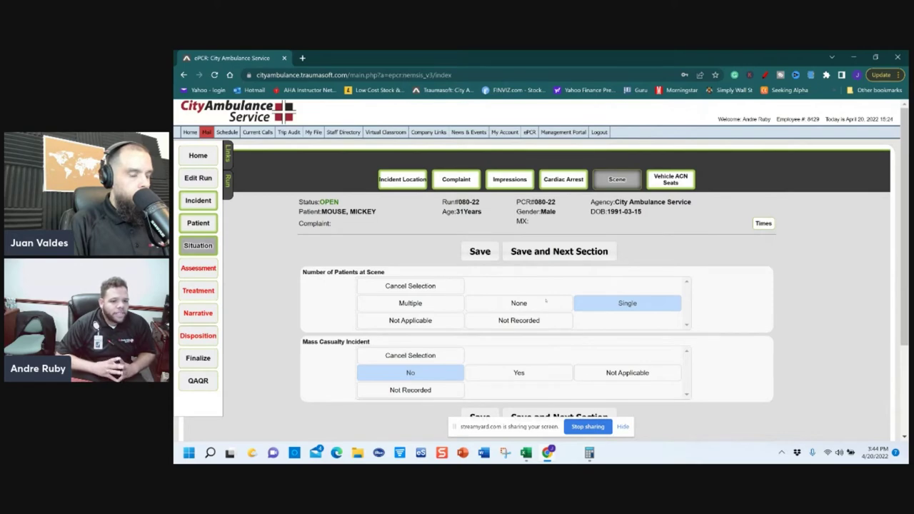
{"action": "scroll", "coordinate": [548, 310], "scroll_direction": "down", "scroll_amount": 1}
{"action": "scroll", "coordinate": [548, 309], "scroll_direction": "up", "scroll_amount": 1}
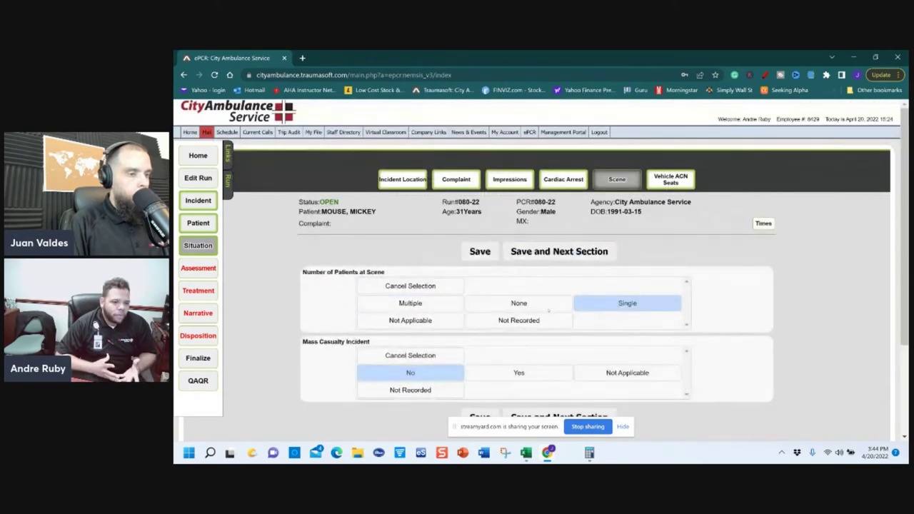
{"action": "scroll", "coordinate": [548, 310], "scroll_direction": "down", "scroll_amount": 1}
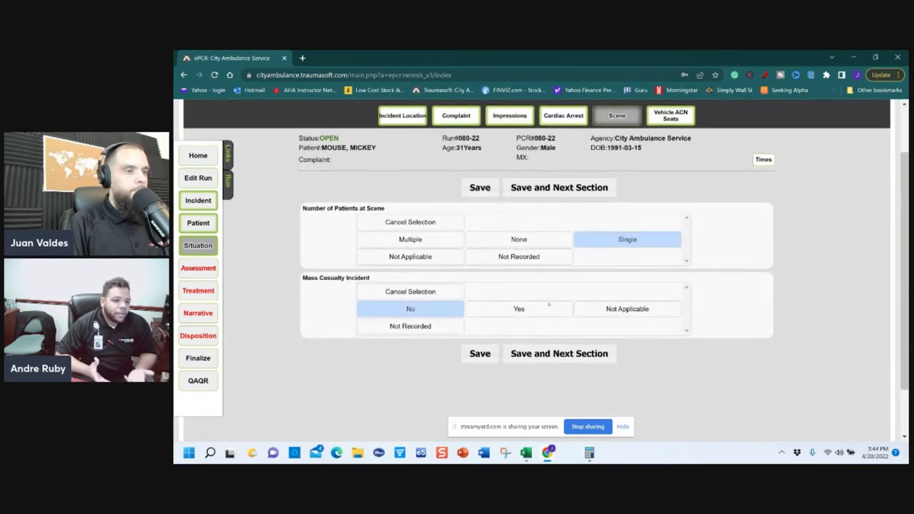
{"action": "scroll", "coordinate": [548, 304], "scroll_direction": "up", "scroll_amount": 1}
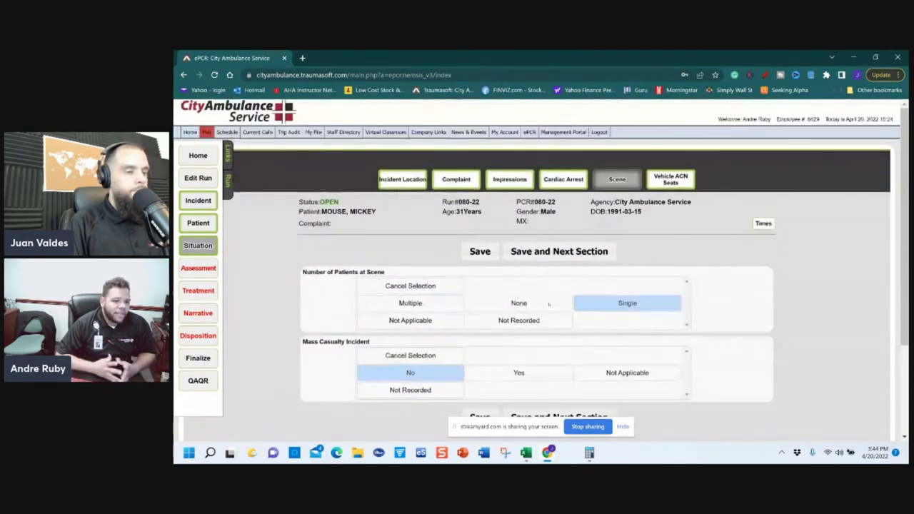
{"action": "left_click", "coordinate": [555, 253]}
Step: Look through the Vehicle ACN Seats fields and read the description of ACN Vehicle Seat Location
{"action": "scroll", "coordinate": [536, 284], "scroll_direction": "down", "scroll_amount": 1}
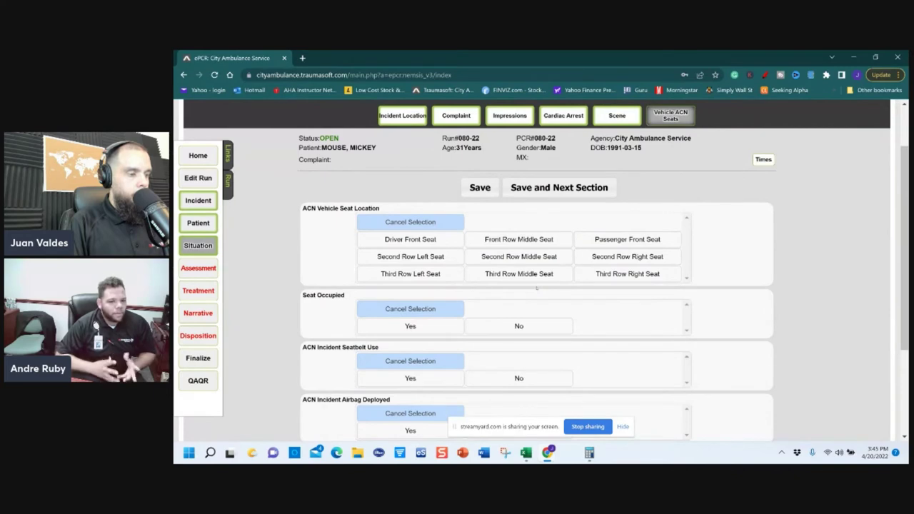
{"action": "scroll", "coordinate": [536, 288], "scroll_direction": "down", "scroll_amount": 2}
{"action": "scroll", "coordinate": [536, 287], "scroll_direction": "down", "scroll_amount": 2}
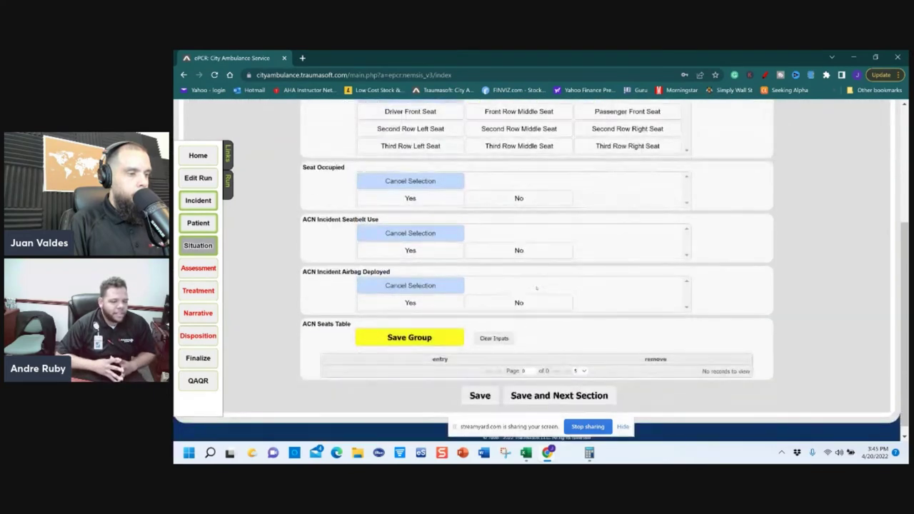
{"action": "scroll", "coordinate": [536, 287], "scroll_direction": "up", "scroll_amount": 3}
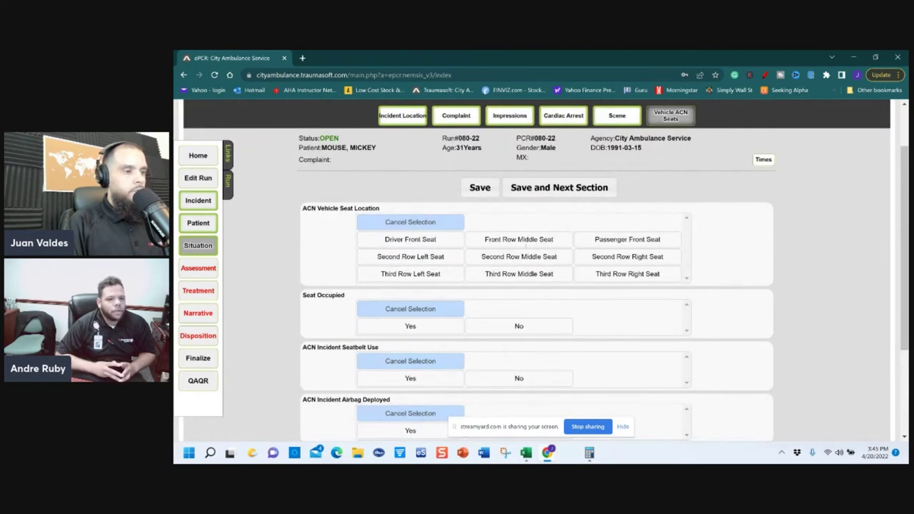
{"action": "mouse_move", "coordinate": [309, 212]}
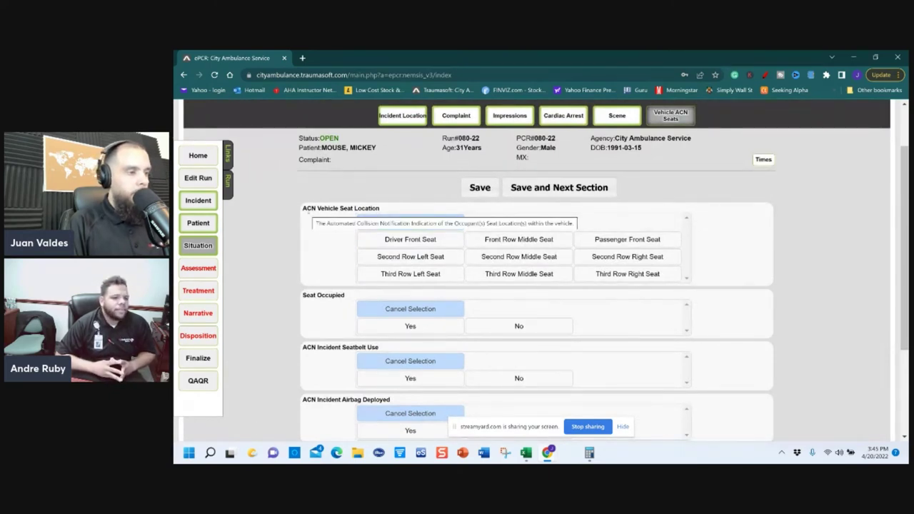
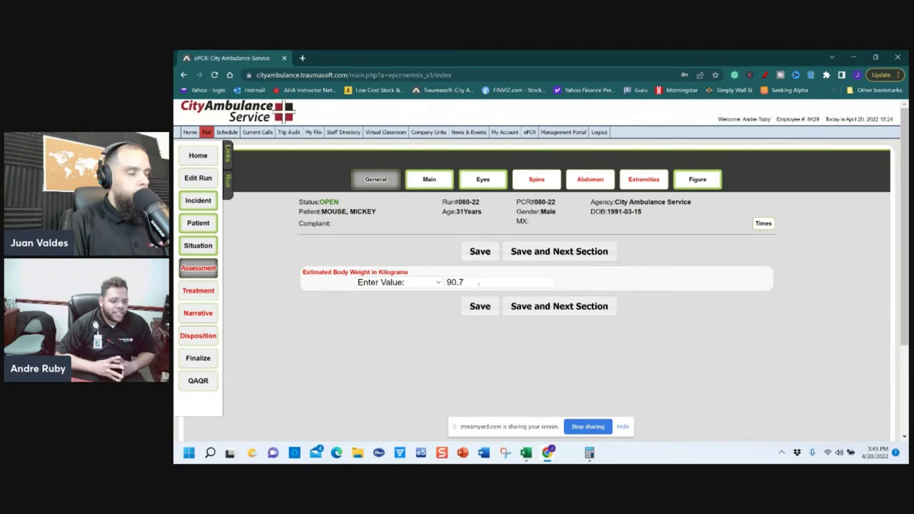
Step: Save the General assessment section and stamp the Main assessment's date/time with the current time
{"action": "left_click", "coordinate": [512, 257]}
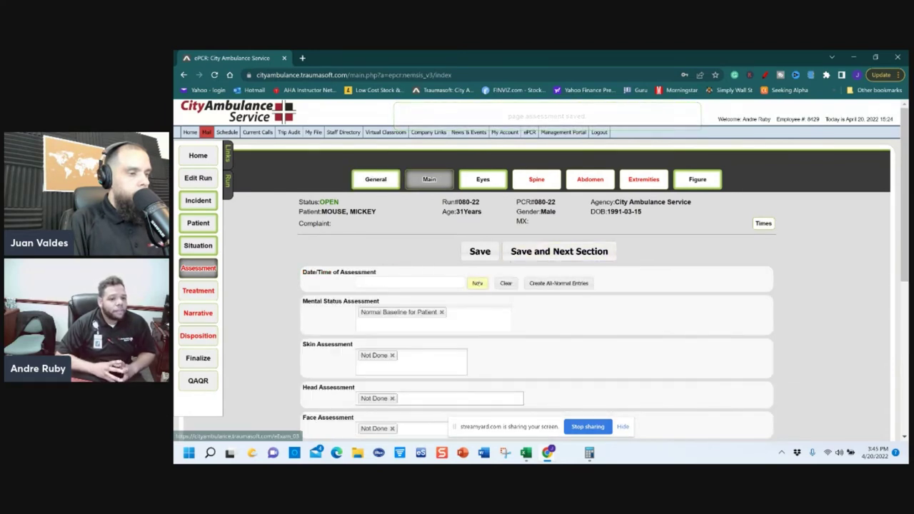
{"action": "left_click", "coordinate": [434, 282]}
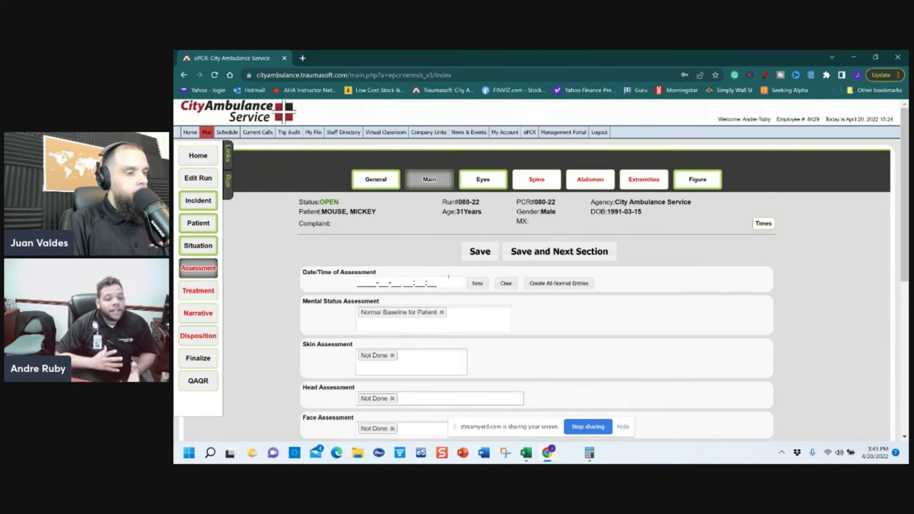
{"action": "scroll", "coordinate": [448, 276], "scroll_direction": "down", "scroll_amount": 5}
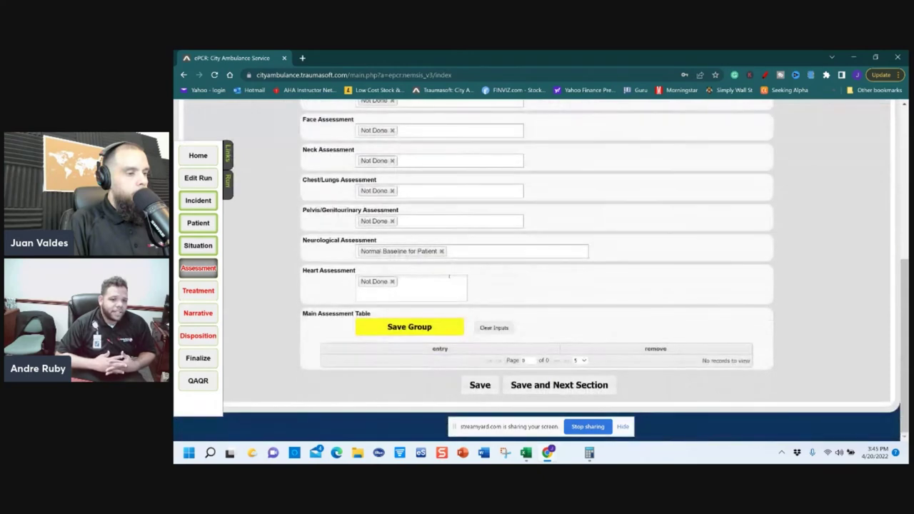
{"action": "scroll", "coordinate": [448, 275], "scroll_direction": "up", "scroll_amount": 5}
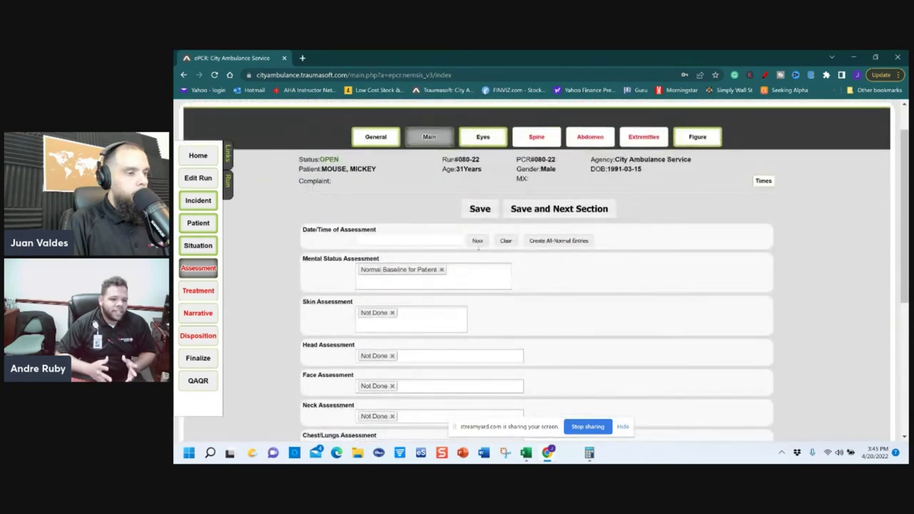
{"action": "left_click", "coordinate": [476, 241]}
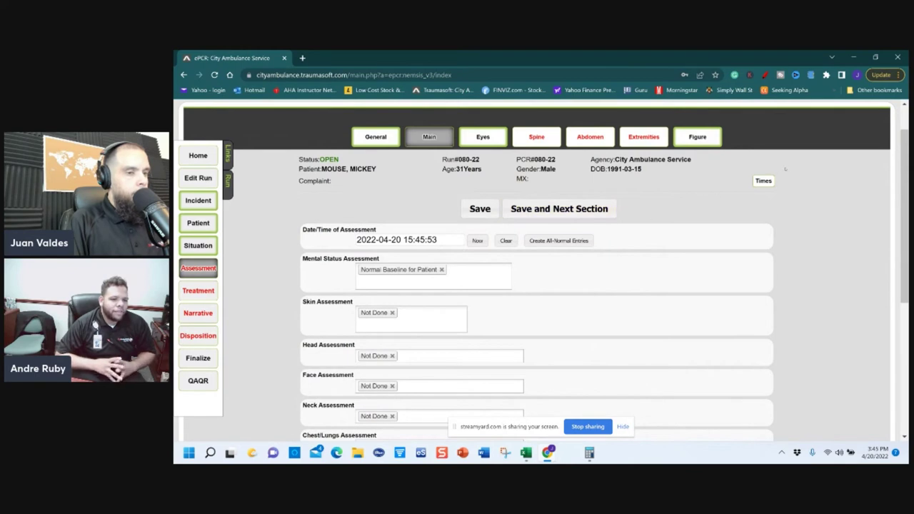
{"action": "left_click", "coordinate": [763, 181]}
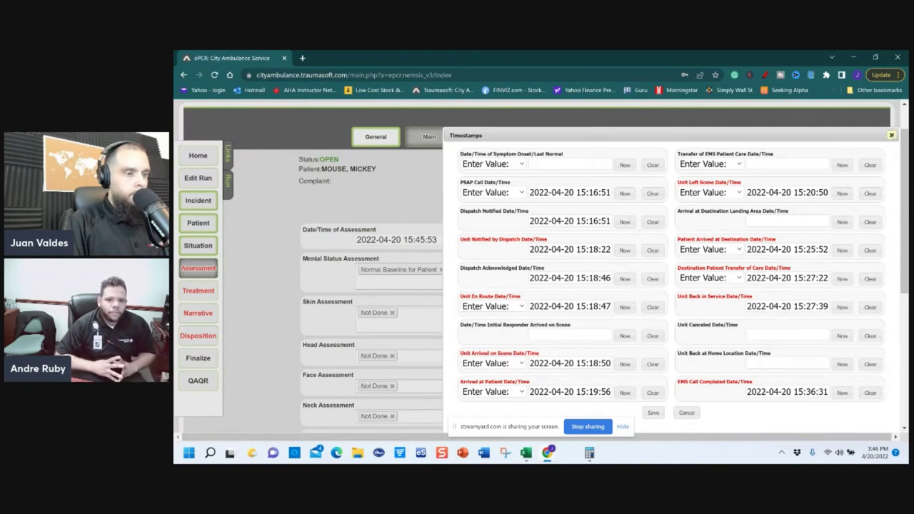
{"action": "left_click", "coordinate": [890, 135]}
{"action": "left_click", "coordinate": [396, 240]}
{"action": "left_click_drag", "start_coordinate": [542, 235], "coordinate": [514, 235]}
{"action": "left_click", "coordinate": [550, 294]}
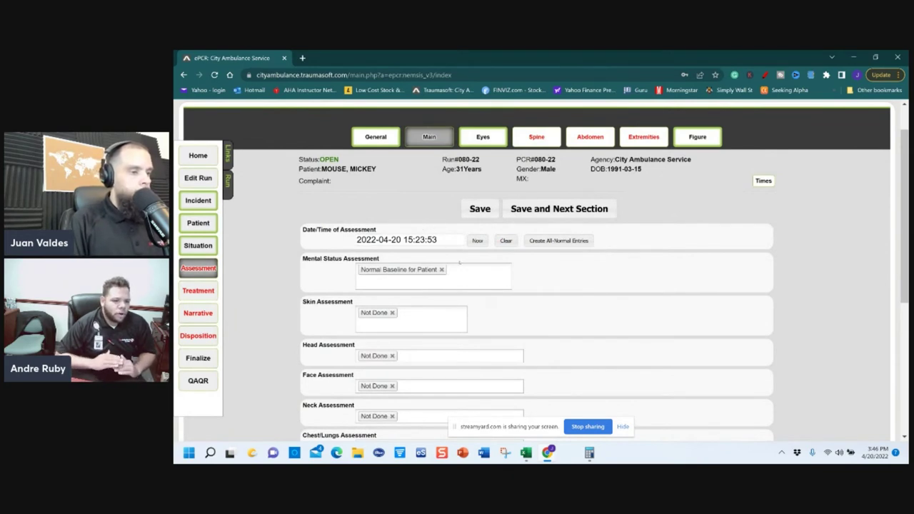
Step: Review the available options for the Mental Status Assessment and close the list without choosing one
{"action": "left_click", "coordinate": [468, 277]}
{"action": "scroll", "coordinate": [465, 326], "scroll_direction": "down", "scroll_amount": 1}
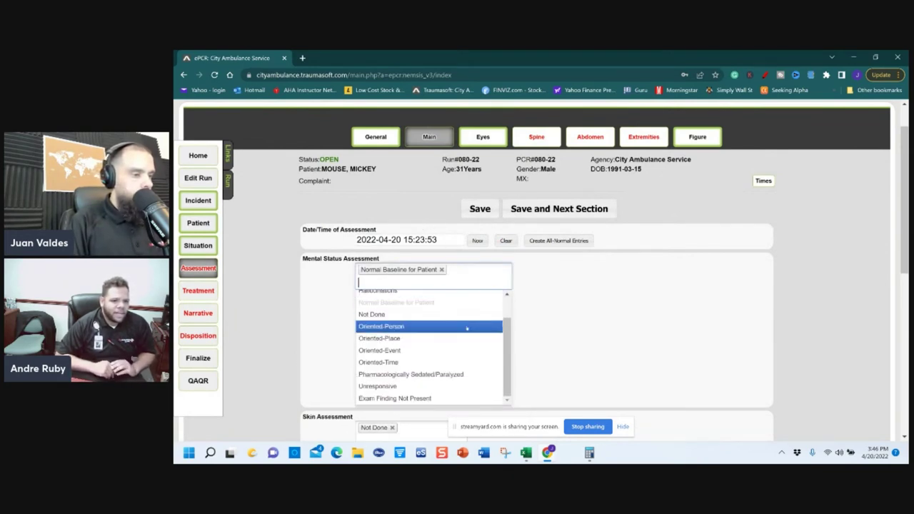
{"action": "scroll", "coordinate": [467, 328], "scroll_direction": "up", "scroll_amount": 1}
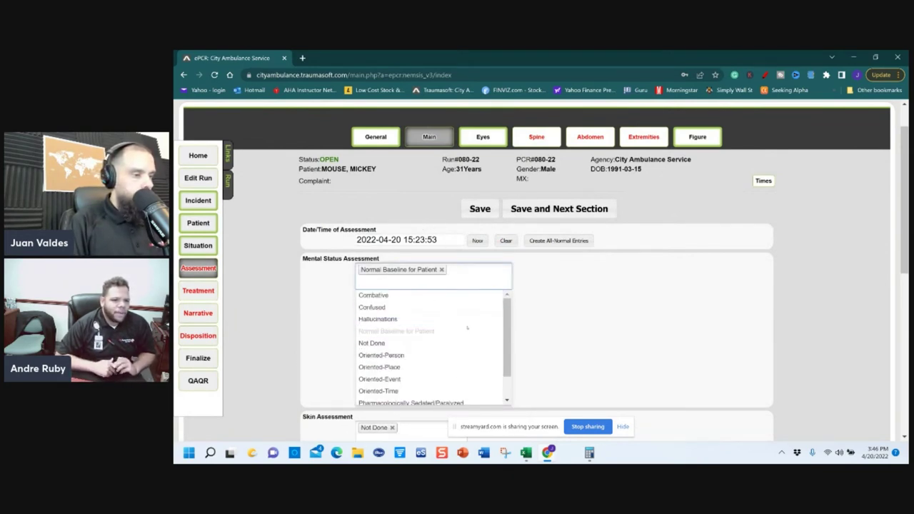
{"action": "left_click", "coordinate": [565, 281]}
Step: Add Diaphoretic to the Skin Assessment
{"action": "scroll", "coordinate": [533, 271], "scroll_direction": "down", "scroll_amount": 1}
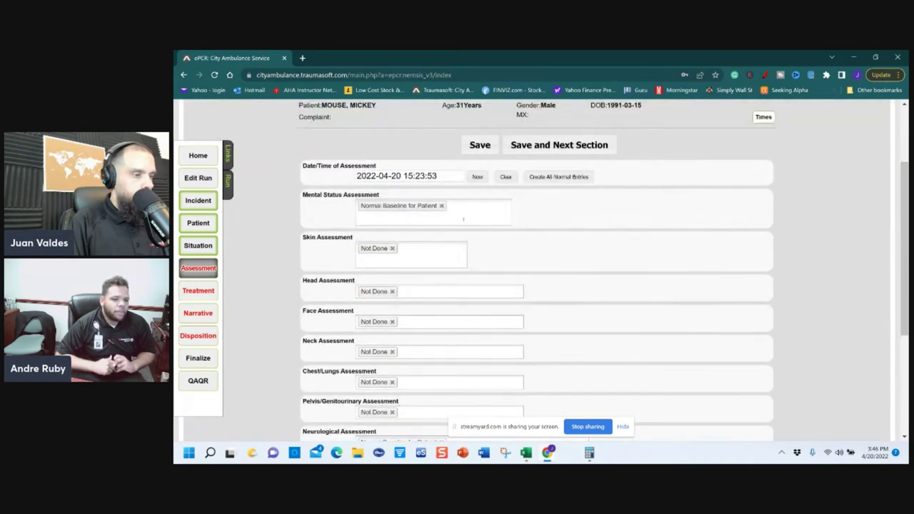
{"action": "left_click", "coordinate": [411, 247]}
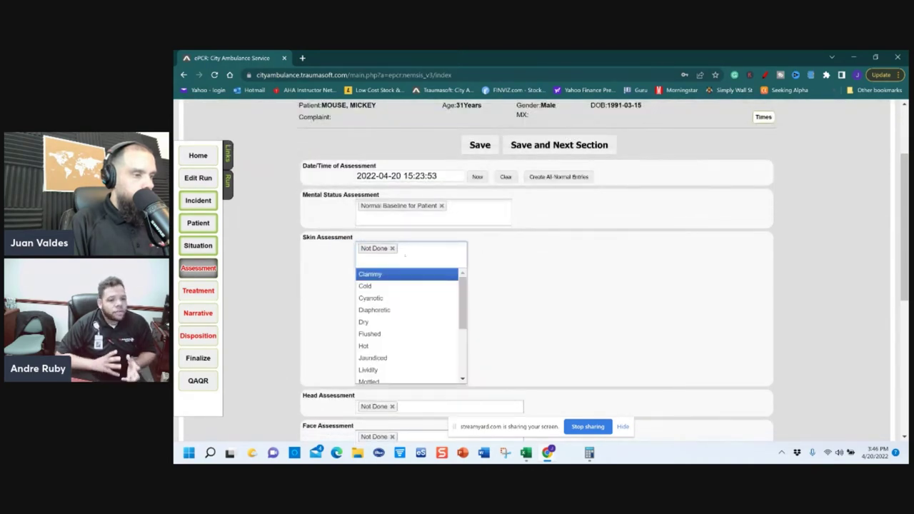
{"action": "left_click", "coordinate": [411, 307]}
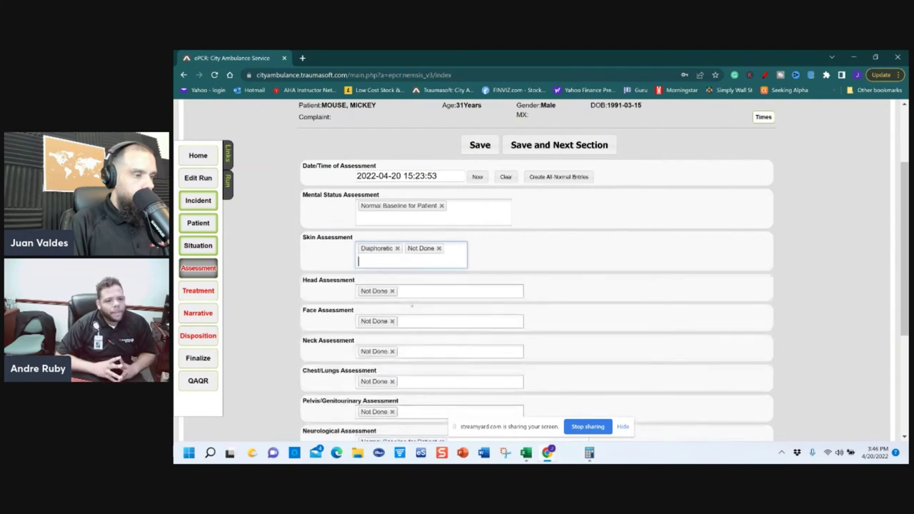
Step: Remove Not Done from the skin assessment and set the head and face assessments to Normal
{"action": "left_click", "coordinate": [438, 248]}
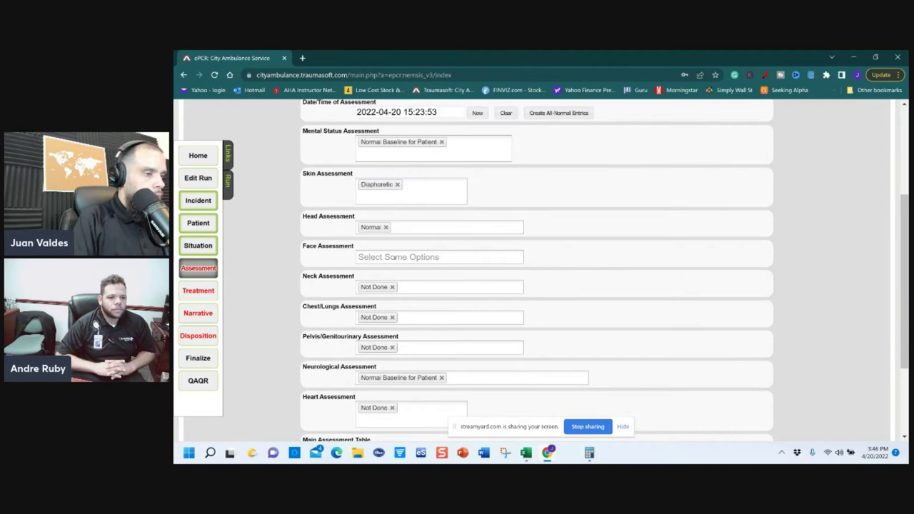
{"action": "left_click", "coordinate": [395, 257]}
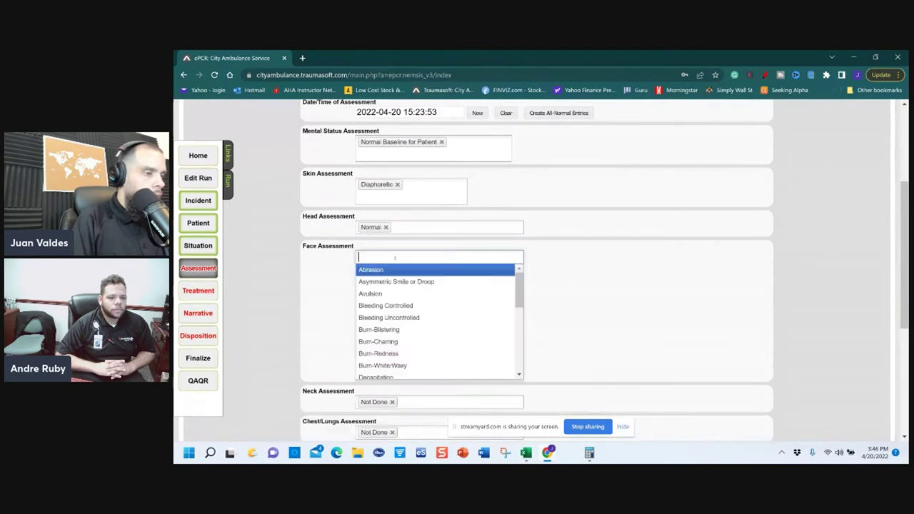
{"action": "type", "text": "nor"}
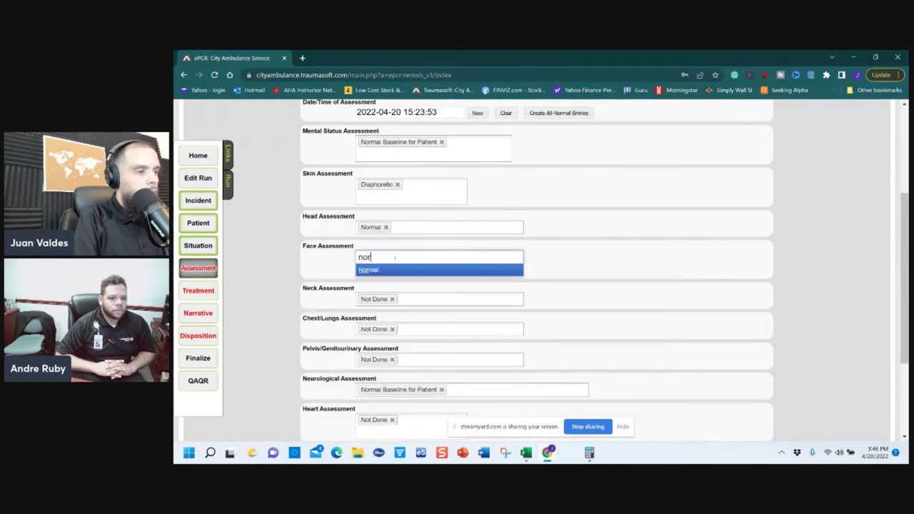
{"action": "left_click", "coordinate": [391, 270]}
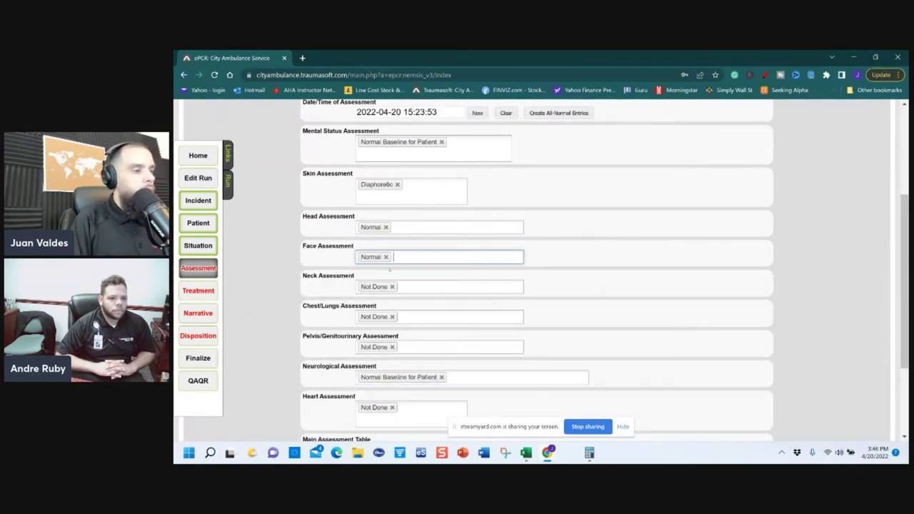
Step: Replace the neck assessment finding with Normal
{"action": "left_click", "coordinate": [392, 286]}
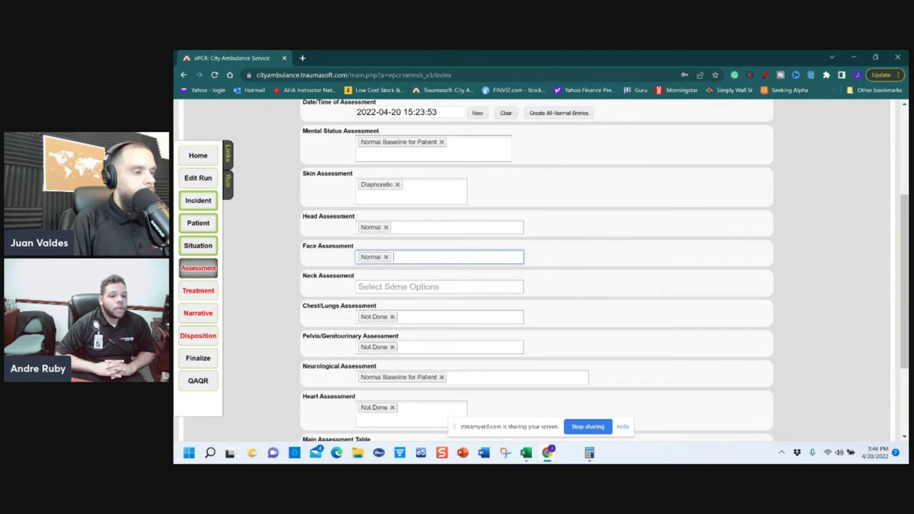
{"action": "left_click", "coordinate": [392, 285]}
{"action": "type", "text": "norm"}
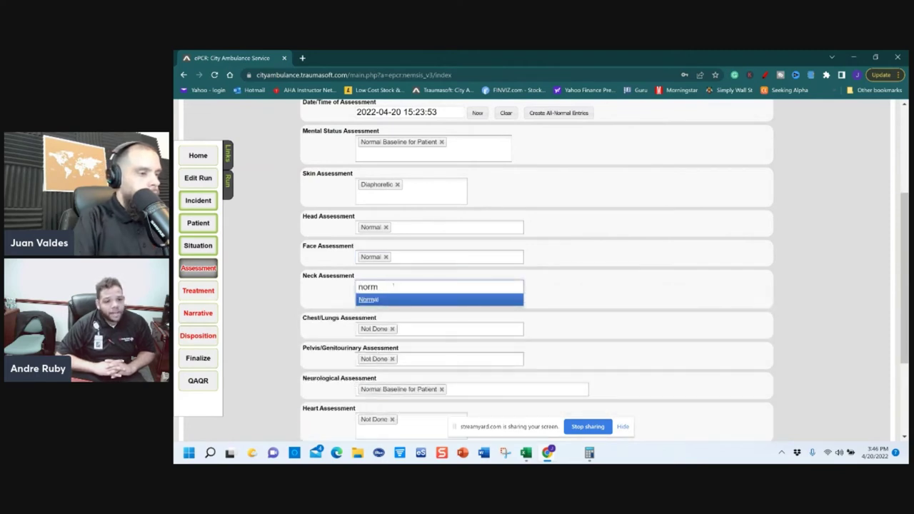
{"action": "left_click", "coordinate": [387, 300]}
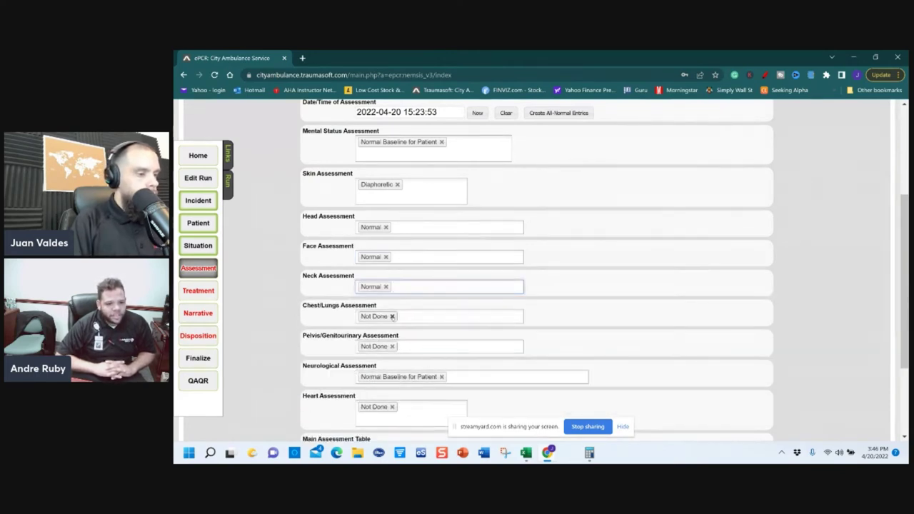
Step: Replace the chest/lungs assessment finding with Normal
{"action": "left_click", "coordinate": [392, 316]}
{"action": "left_click", "coordinate": [394, 315]}
{"action": "type", "text": "norm"}
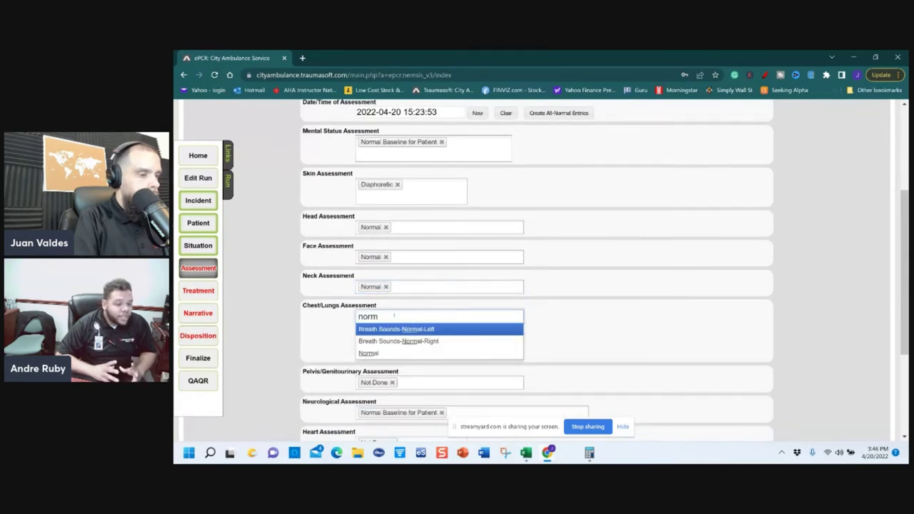
{"action": "left_click", "coordinate": [378, 352]}
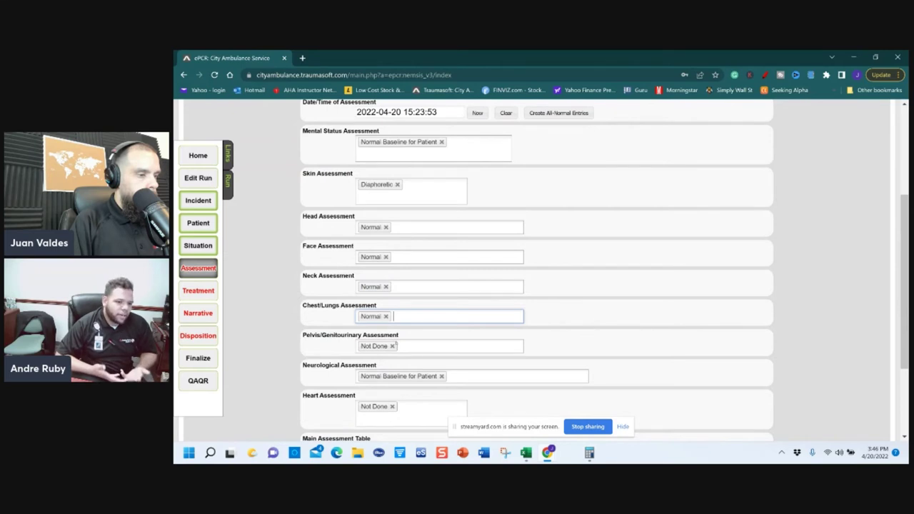
Step: Set the neck and pelvis/genitourinary assessments to Not Done
{"action": "left_click", "coordinate": [385, 287]}
{"action": "left_click", "coordinate": [392, 342]}
{"action": "scroll", "coordinate": [392, 342], "scroll_direction": "down", "scroll_amount": 2}
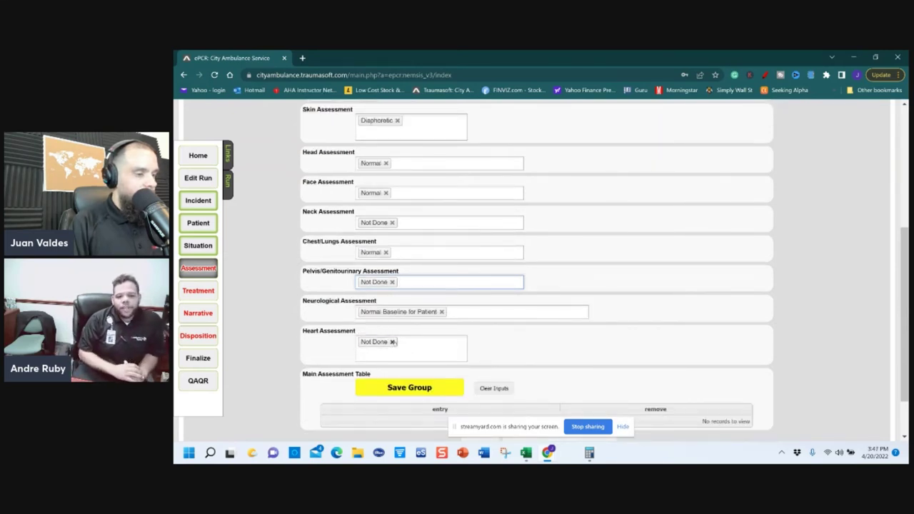
Step: Clear the heart assessment, review its available findings and reselect Not Done
{"action": "left_click", "coordinate": [392, 341]}
{"action": "left_click", "coordinate": [394, 342]}
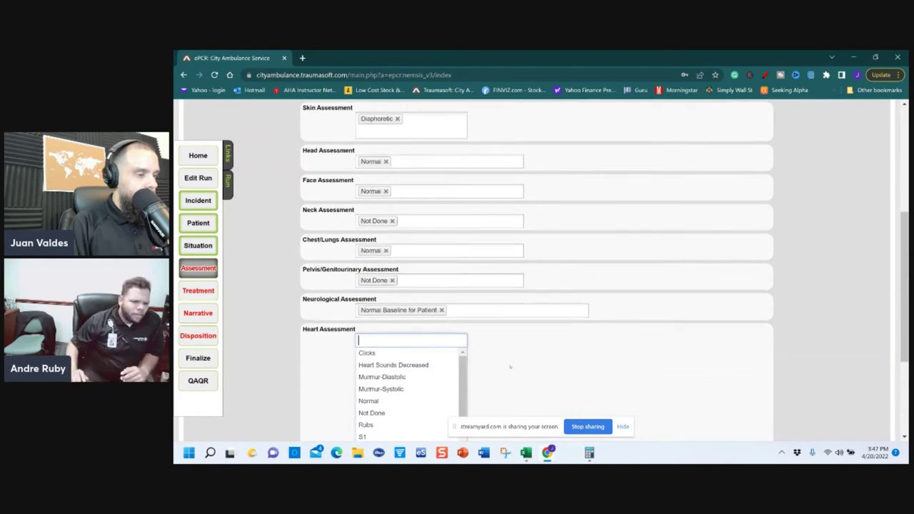
{"action": "scroll", "coordinate": [509, 366], "scroll_direction": "down", "scroll_amount": 2}
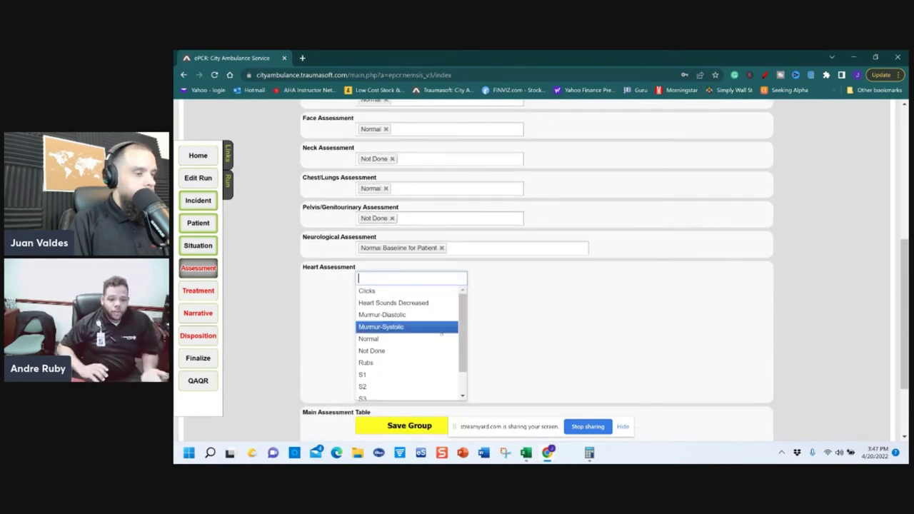
{"action": "scroll", "coordinate": [440, 332], "scroll_direction": "down", "scroll_amount": 1}
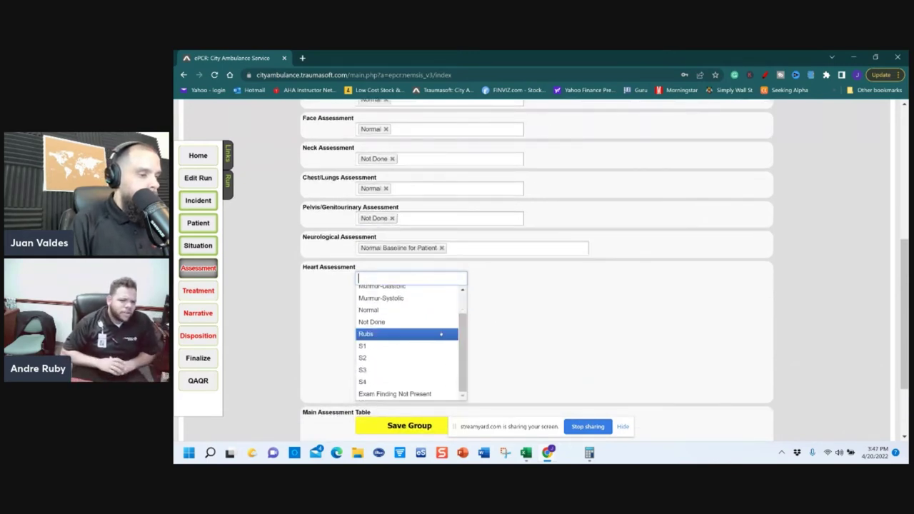
{"action": "scroll", "coordinate": [440, 333], "scroll_direction": "up", "scroll_amount": 1}
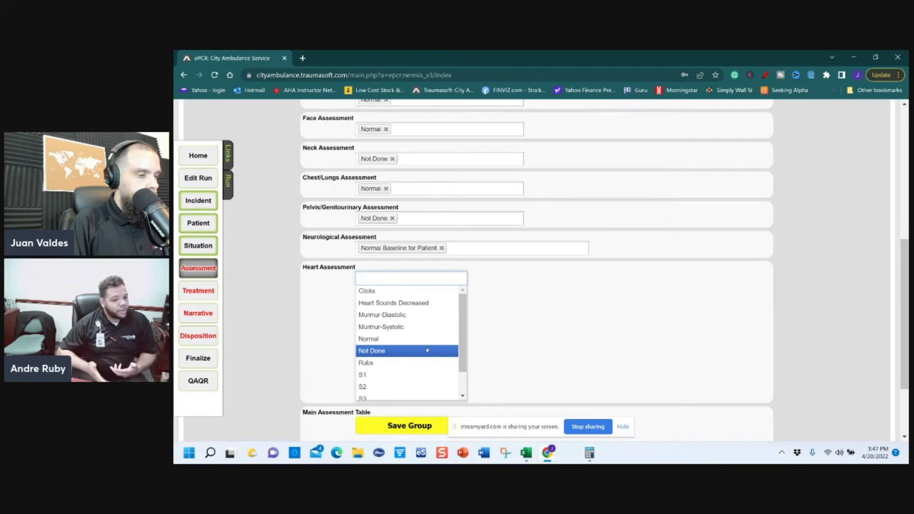
{"action": "left_click", "coordinate": [427, 351]}
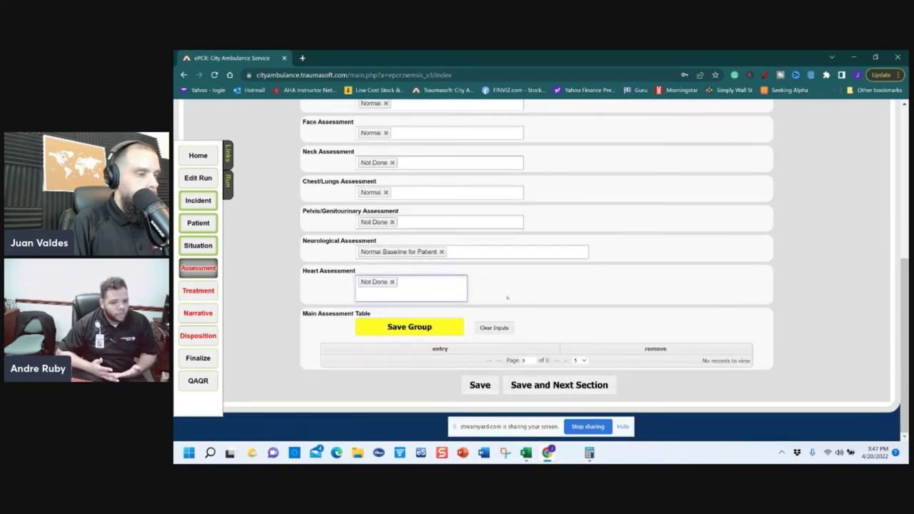
Step: Save the main assessment findings as a group, then save the section and continue to the eye assessment
{"action": "left_click", "coordinate": [414, 326]}
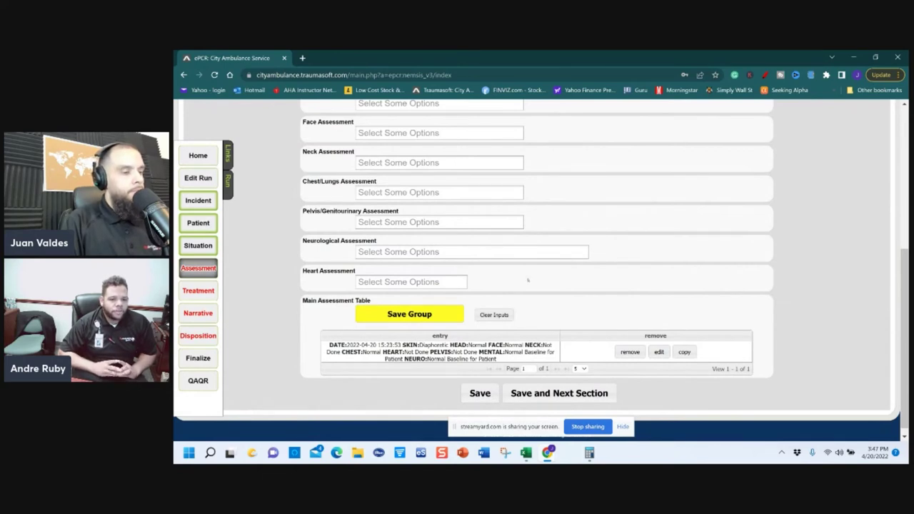
{"action": "left_click", "coordinate": [585, 393]}
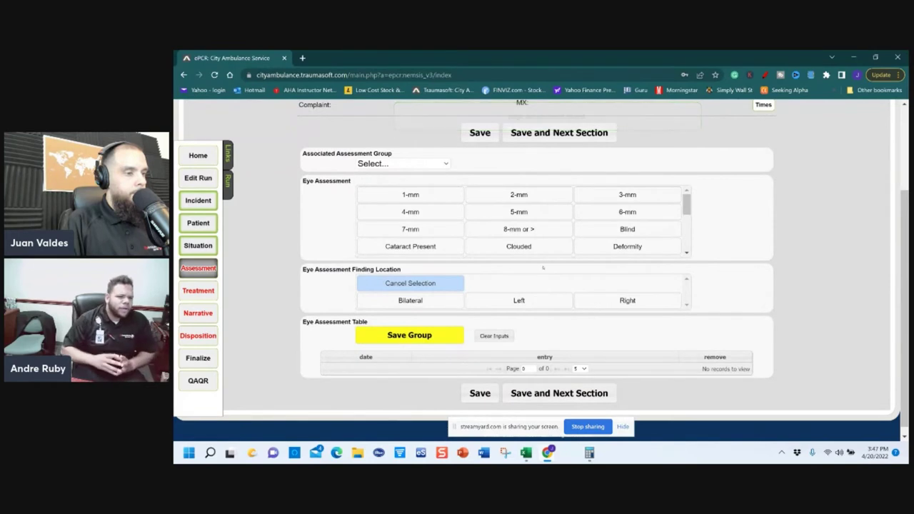
{"action": "scroll", "coordinate": [542, 268], "scroll_direction": "up", "scroll_amount": 1}
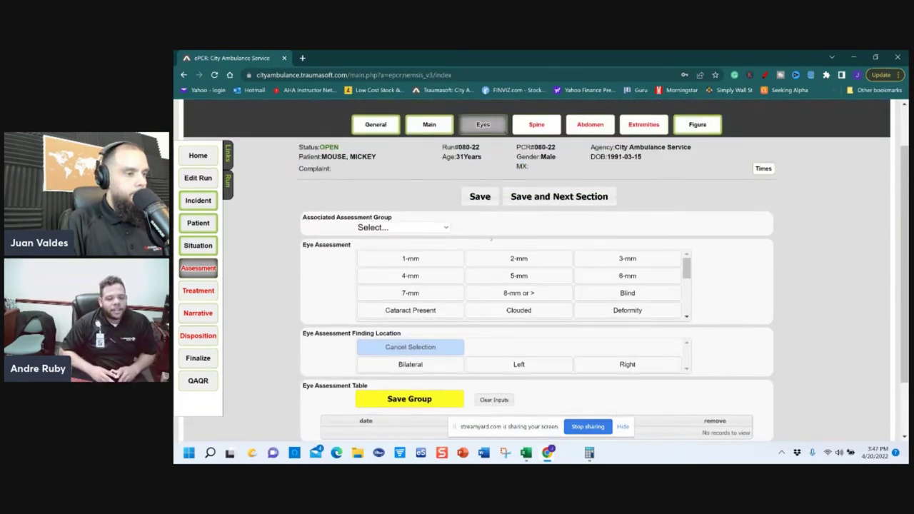
{"action": "left_click", "coordinate": [401, 227]}
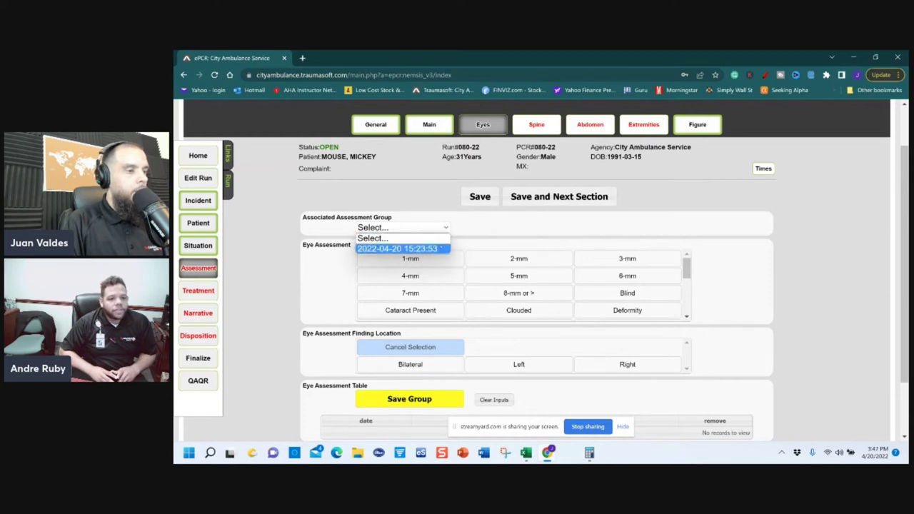
{"action": "left_click", "coordinate": [440, 248]}
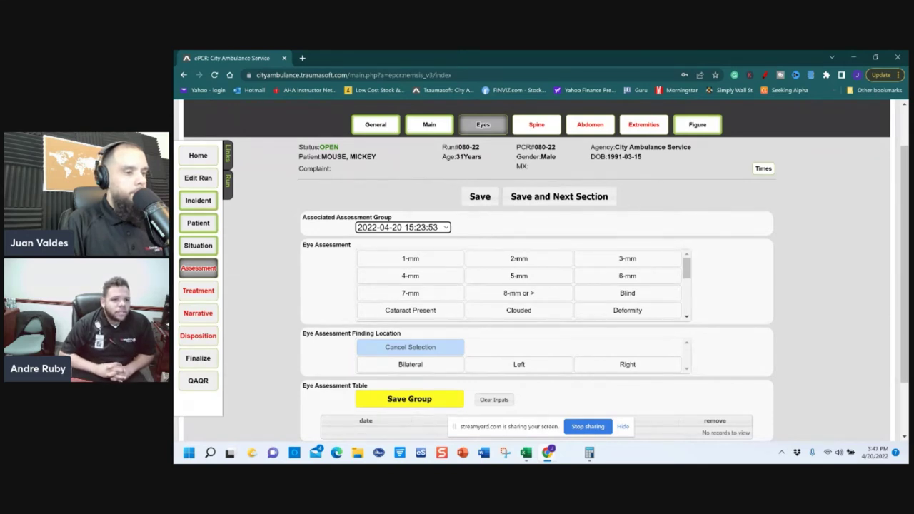
{"action": "left_click", "coordinate": [592, 259]}
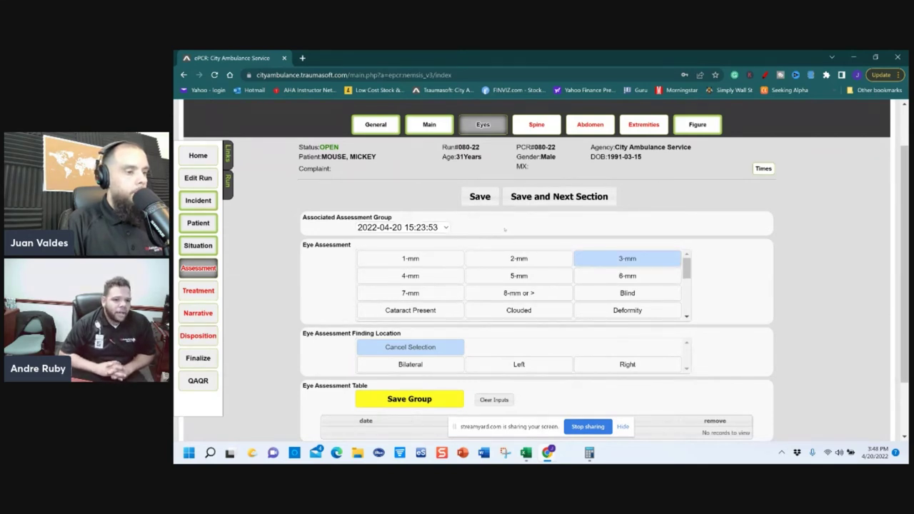
{"action": "scroll", "coordinate": [504, 229], "scroll_direction": "down", "scroll_amount": 1}
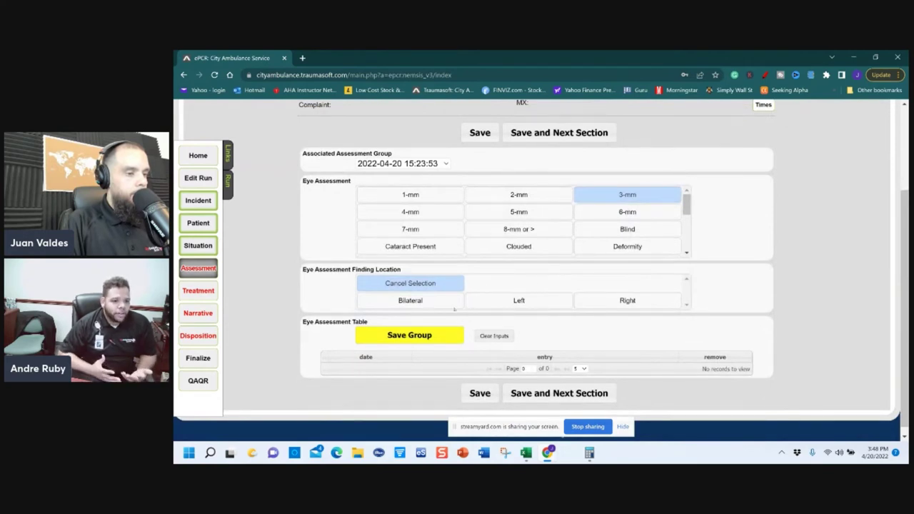
{"action": "left_click", "coordinate": [446, 300]}
{"action": "left_click", "coordinate": [428, 333]}
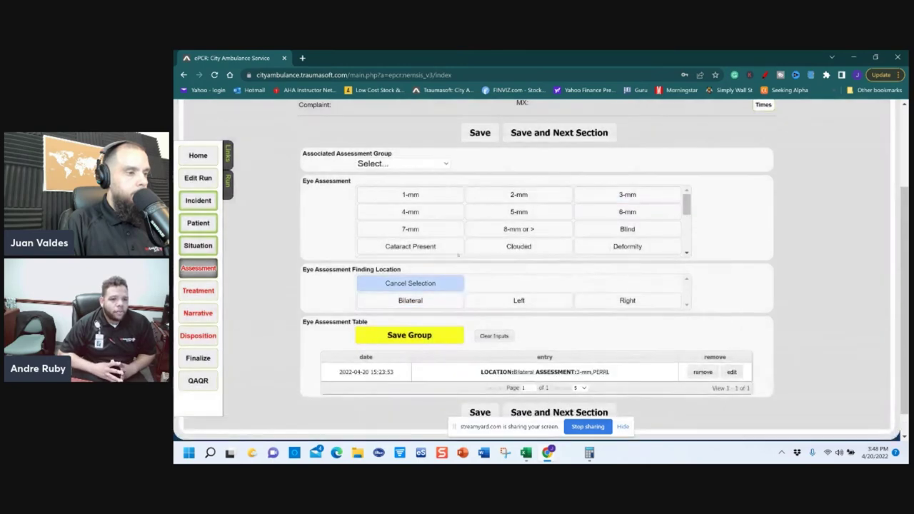
{"action": "left_click", "coordinate": [403, 228]}
{"action": "left_click", "coordinate": [428, 242]}
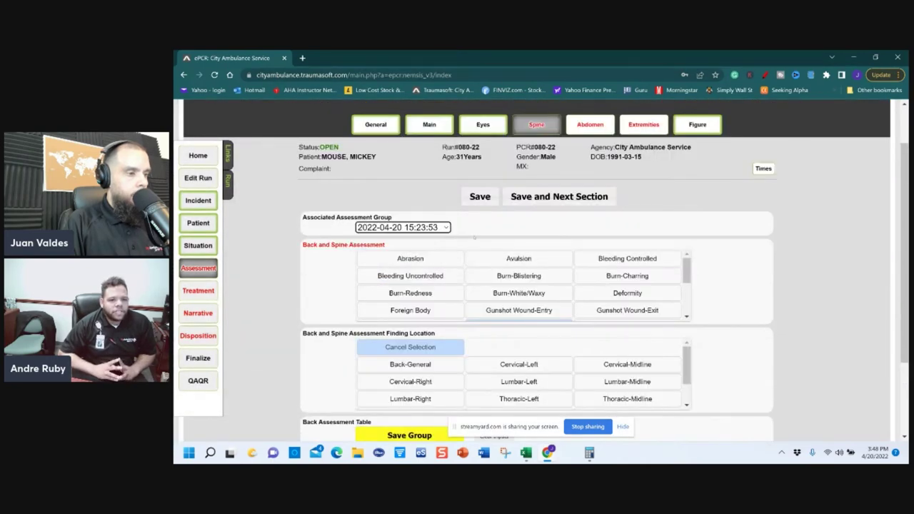
{"action": "scroll", "coordinate": [474, 237], "scroll_direction": "down", "scroll_amount": 1}
{"action": "scroll", "coordinate": [491, 236], "scroll_direction": "down", "scroll_amount": 2}
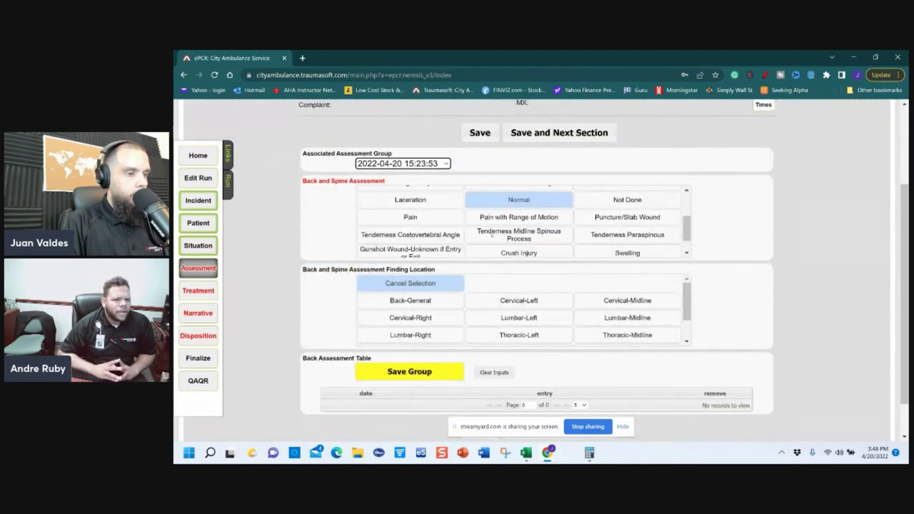
{"action": "left_click", "coordinate": [518, 200]}
{"action": "scroll", "coordinate": [518, 199], "scroll_direction": "down", "scroll_amount": 5}
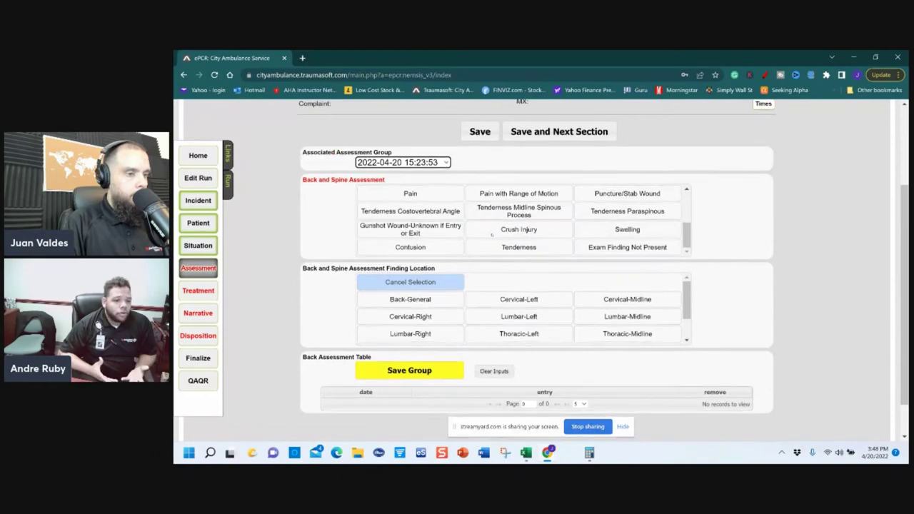
{"action": "scroll", "coordinate": [495, 213], "scroll_direction": "up", "scroll_amount": 5}
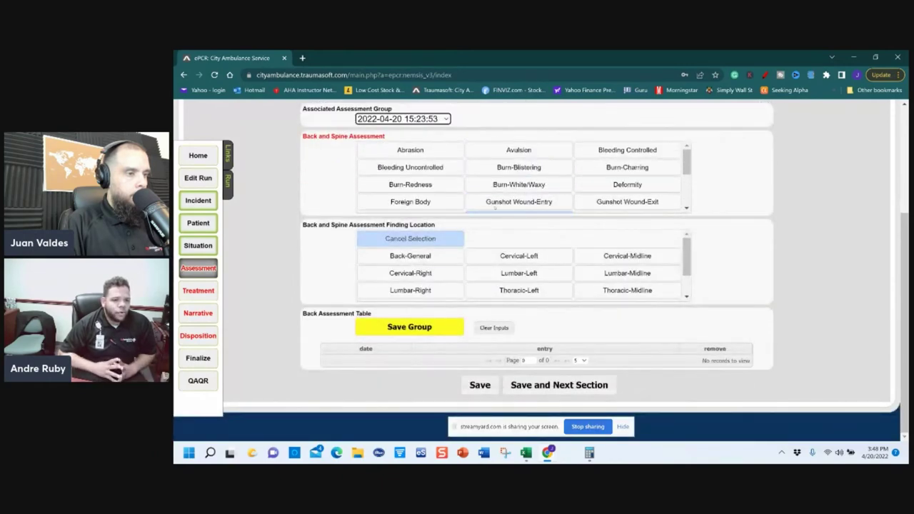
{"action": "scroll", "coordinate": [499, 260], "scroll_direction": "down", "scroll_amount": 4}
{"action": "scroll", "coordinate": [500, 260], "scroll_direction": "up", "scroll_amount": 6}
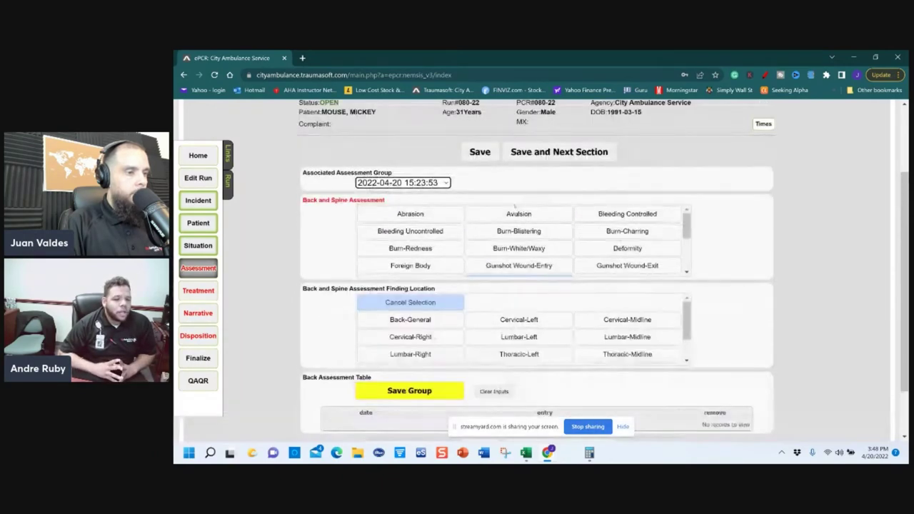
{"action": "scroll", "coordinate": [513, 212], "scroll_direction": "down", "scroll_amount": 2}
{"action": "scroll", "coordinate": [514, 211], "scroll_direction": "down", "scroll_amount": 1}
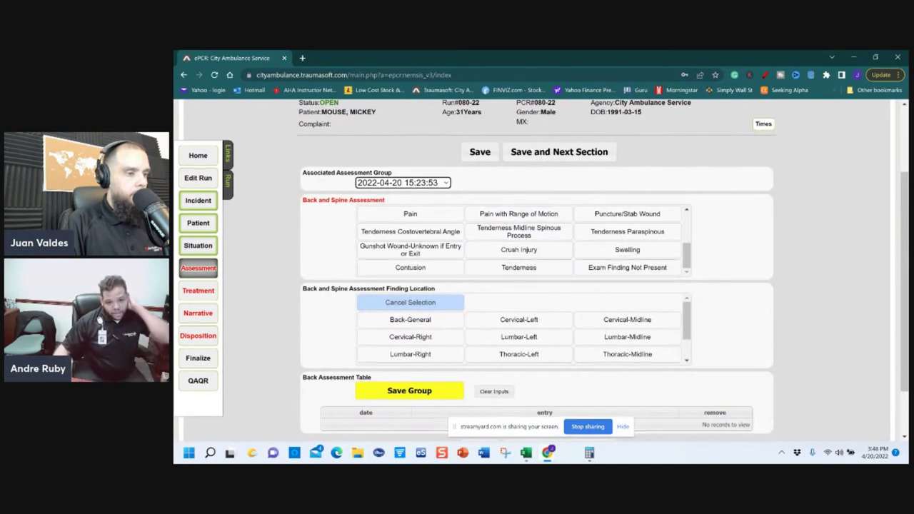
{"action": "scroll", "coordinate": [514, 236], "scroll_direction": "up", "scroll_amount": 4}
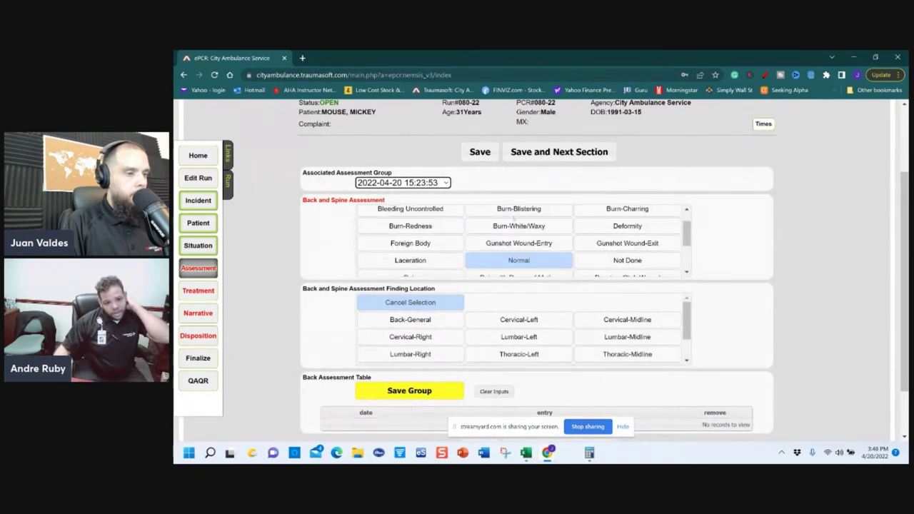
{"action": "left_click", "coordinate": [610, 259]}
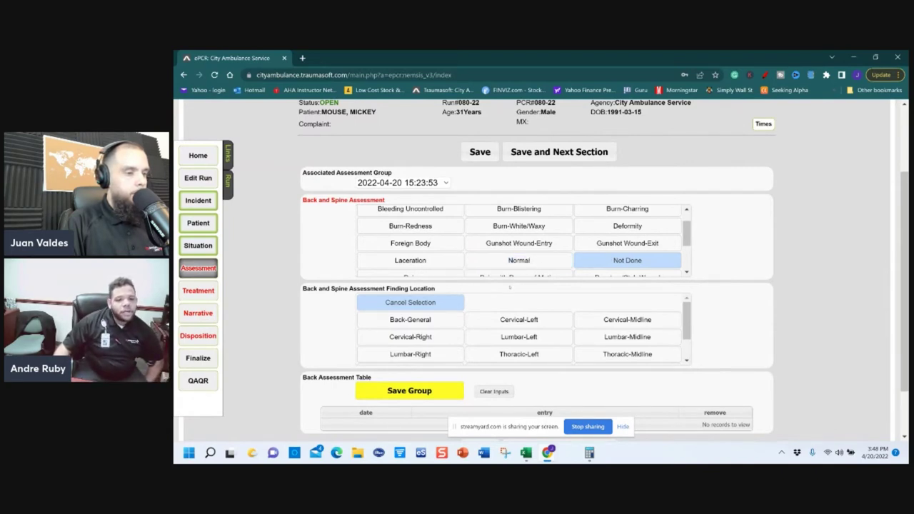
Step: Set the back and spine finding location to Back-General and save the entry to the back assessment table
{"action": "scroll", "coordinate": [502, 254], "scroll_direction": "down", "scroll_amount": 2}
{"action": "scroll", "coordinate": [502, 253], "scroll_direction": "up", "scroll_amount": 2}
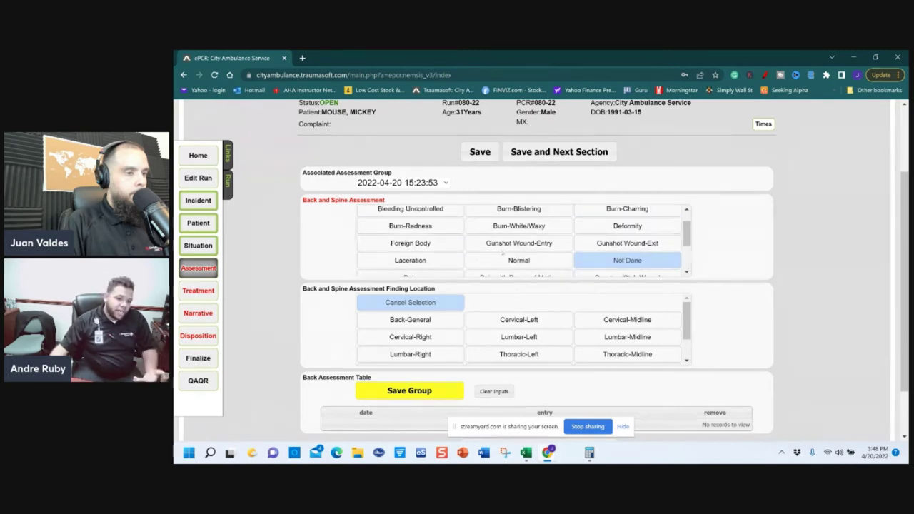
{"action": "left_click", "coordinate": [450, 319]}
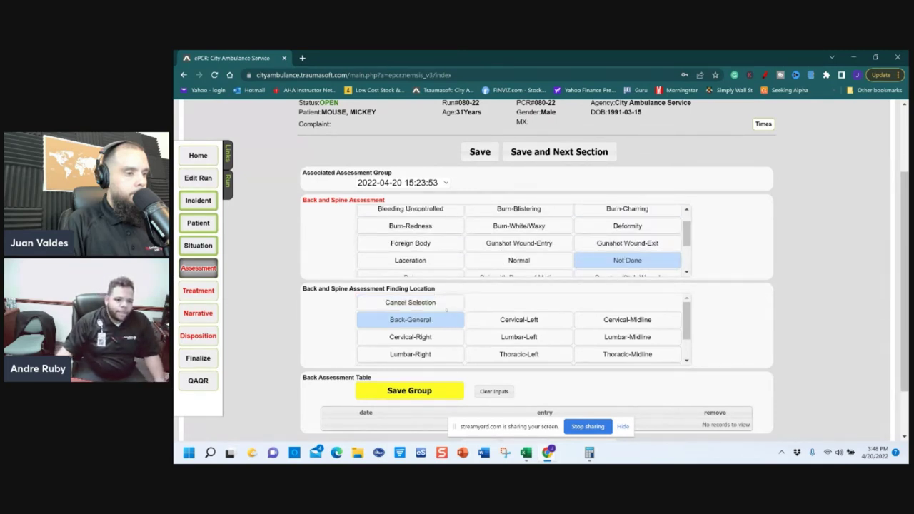
{"action": "scroll", "coordinate": [444, 325], "scroll_direction": "down", "scroll_amount": 2}
{"action": "left_click", "coordinate": [441, 328]}
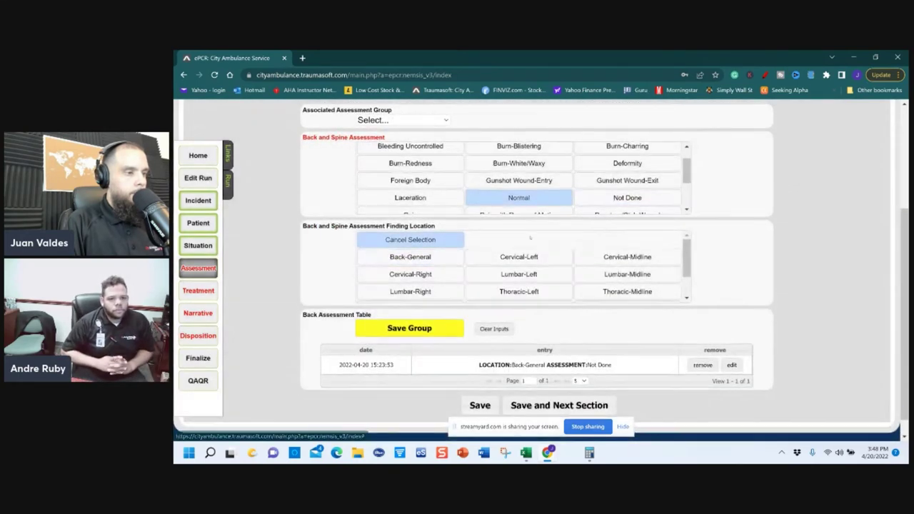
{"action": "scroll", "coordinate": [439, 326], "scroll_direction": "up", "scroll_amount": 4}
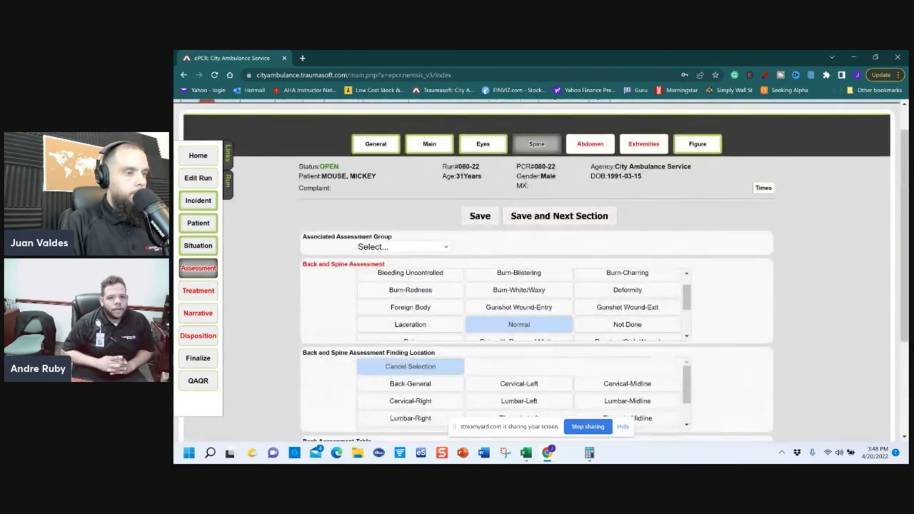
{"action": "left_click", "coordinate": [544, 216]}
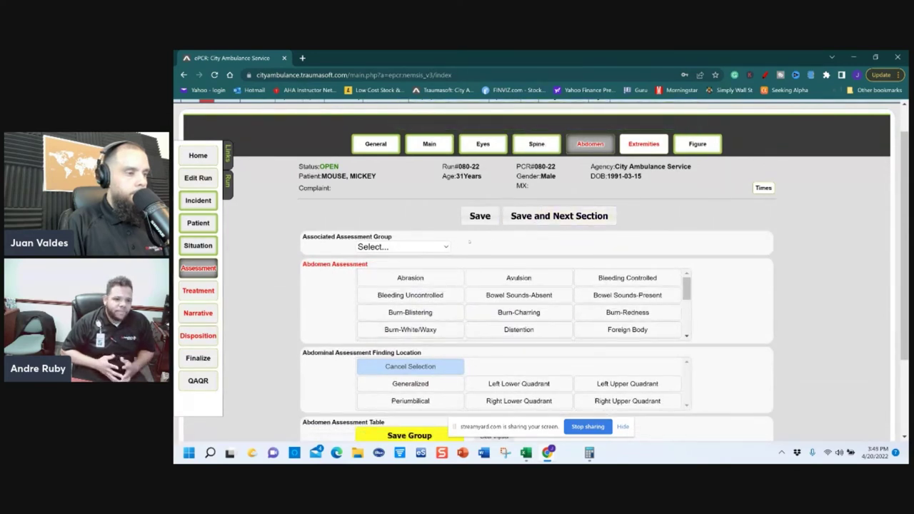
{"action": "left_click", "coordinate": [402, 247]}
{"action": "left_click", "coordinate": [437, 267]}
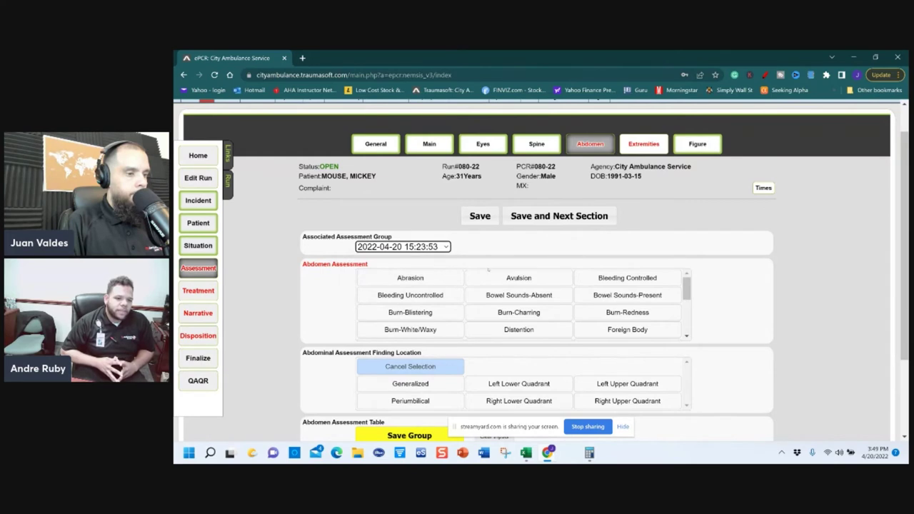
Step: Record the abdomen assessment as Not Done with finding location Generalized and save the entry to the abdomen assessment table
{"action": "left_click", "coordinate": [518, 317]}
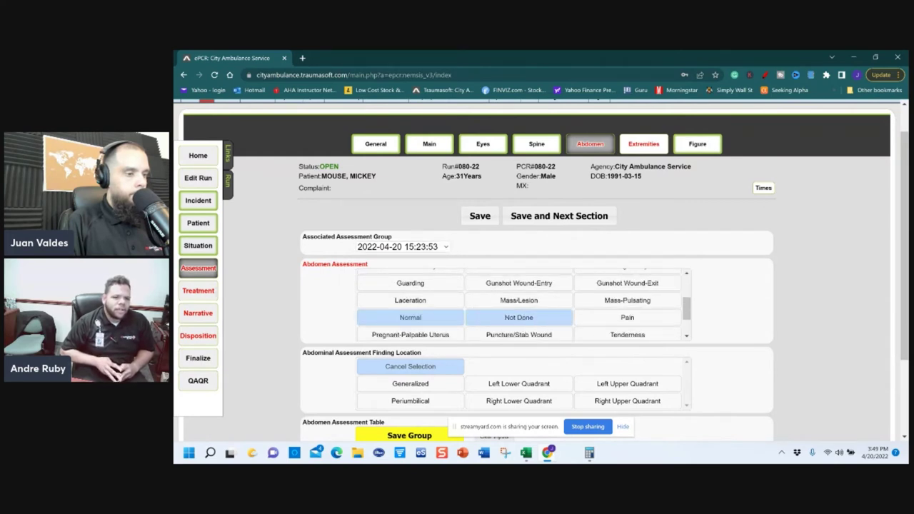
{"action": "left_click", "coordinate": [449, 318]}
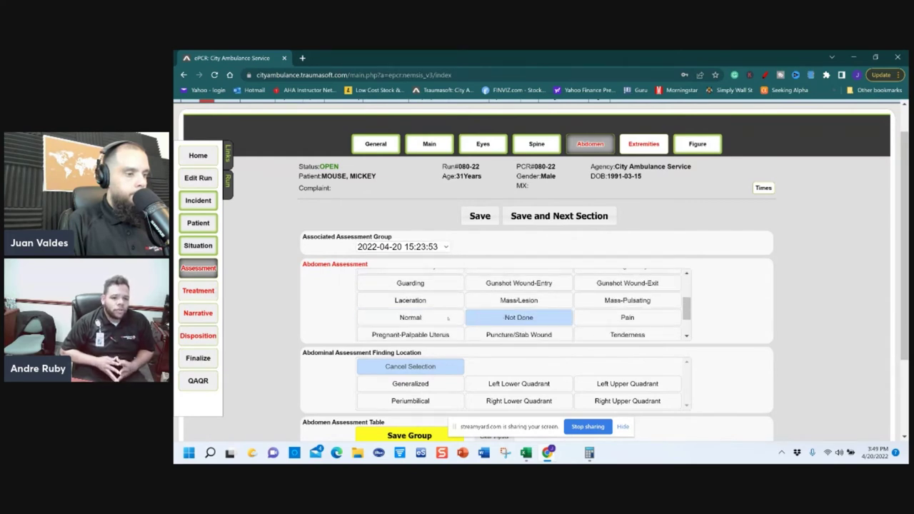
{"action": "left_click", "coordinate": [438, 383]}
{"action": "scroll", "coordinate": [472, 355], "scroll_direction": "down", "scroll_amount": 3}
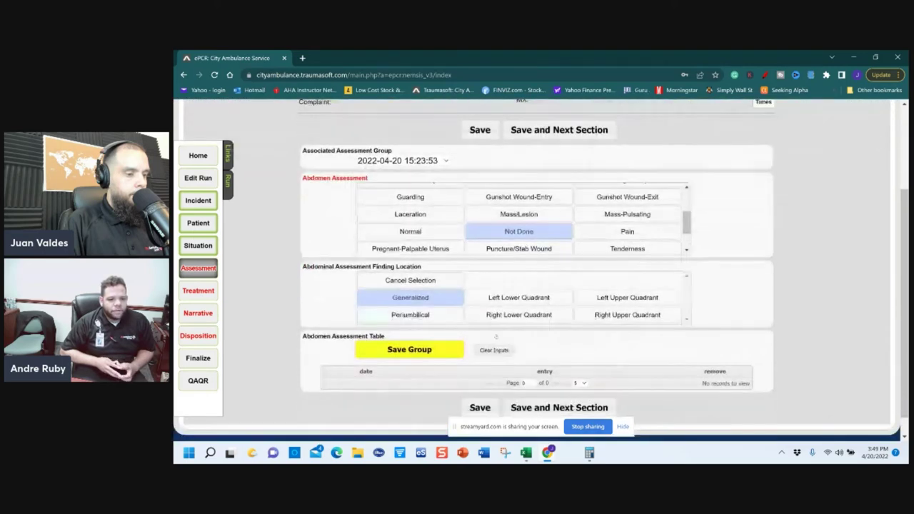
{"action": "left_click", "coordinate": [409, 327]}
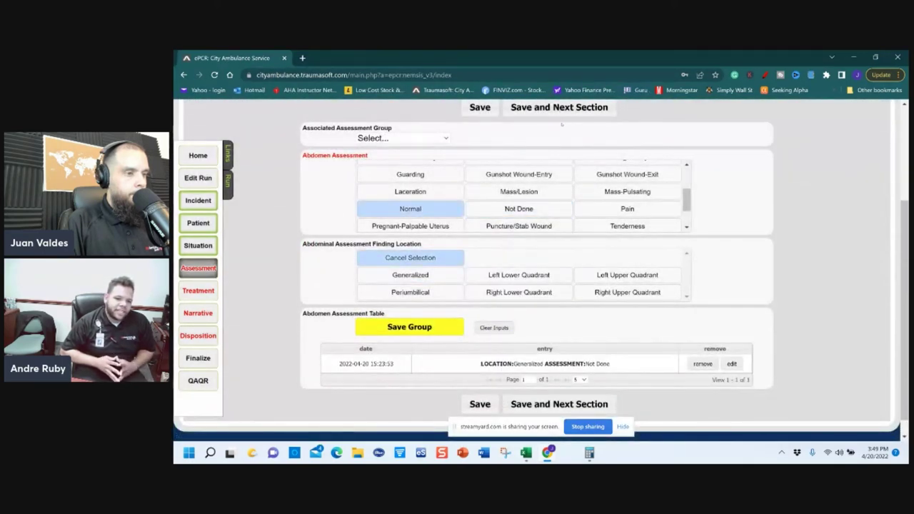
{"action": "left_click", "coordinate": [559, 108]}
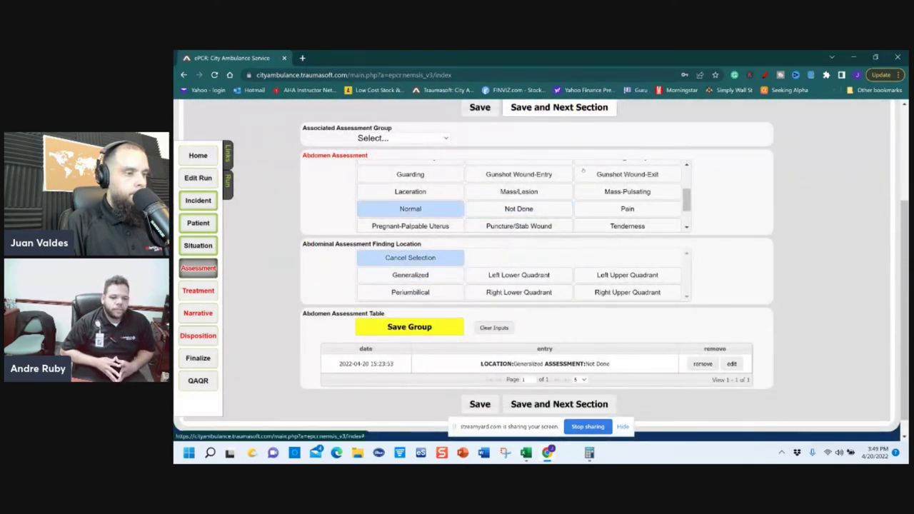
{"action": "scroll", "coordinate": [572, 223], "scroll_direction": "up", "scroll_amount": 2}
{"action": "left_click", "coordinate": [404, 201]}
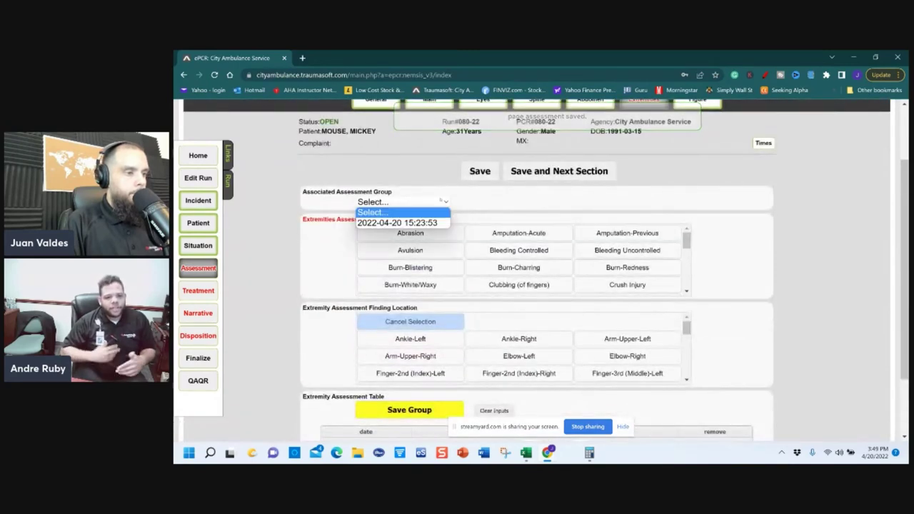
{"action": "left_click", "coordinate": [400, 219]}
{"action": "scroll", "coordinate": [519, 205], "scroll_direction": "up", "scroll_amount": 1}
{"action": "scroll", "coordinate": [519, 204], "scroll_direction": "down", "scroll_amount": 1}
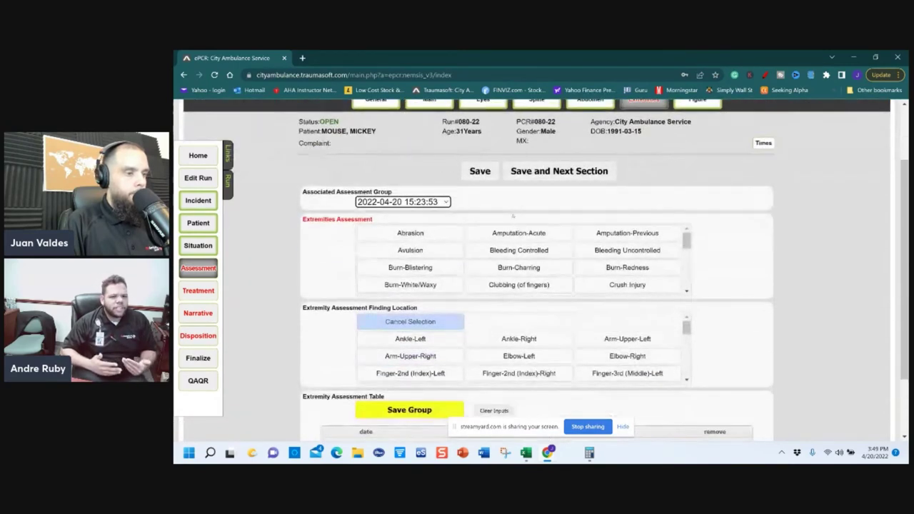
Step: Set the extremities assessment to Normal without a specific finding location and save the entry to the extremity assessment table
{"action": "scroll", "coordinate": [521, 261], "scroll_direction": "down", "scroll_amount": 1}
{"action": "scroll", "coordinate": [521, 260], "scroll_direction": "down", "scroll_amount": 3}
{"action": "left_click", "coordinate": [410, 245]}
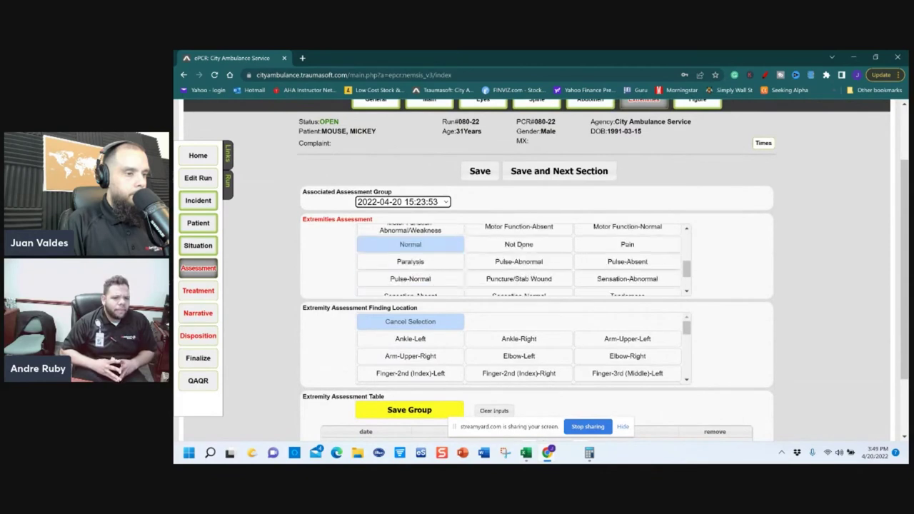
{"action": "scroll", "coordinate": [492, 247], "scroll_direction": "up", "scroll_amount": 1}
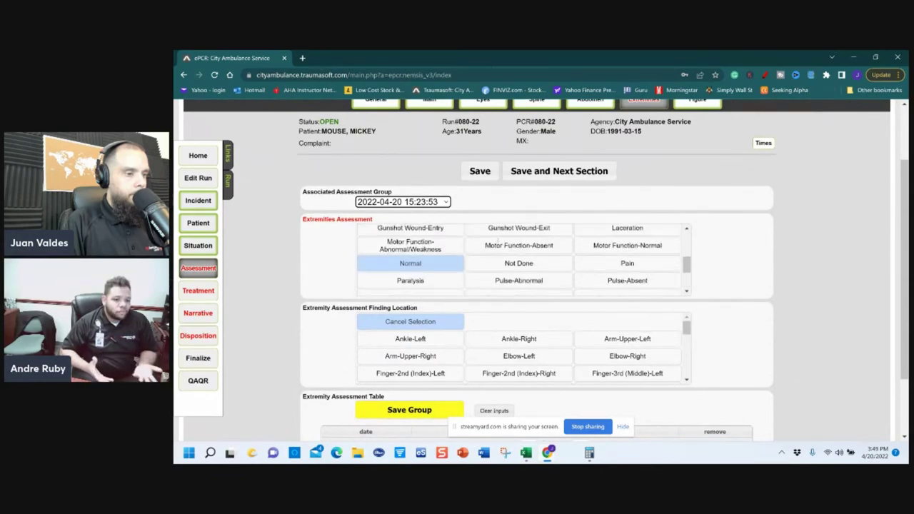
{"action": "left_click", "coordinate": [499, 264]}
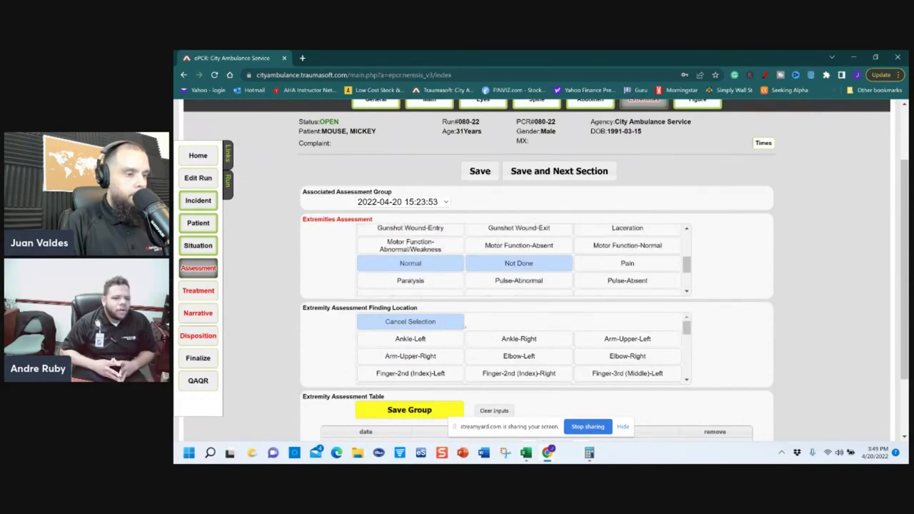
{"action": "scroll", "coordinate": [475, 332], "scroll_direction": "down", "scroll_amount": 2}
{"action": "scroll", "coordinate": [482, 332], "scroll_direction": "down", "scroll_amount": 5}
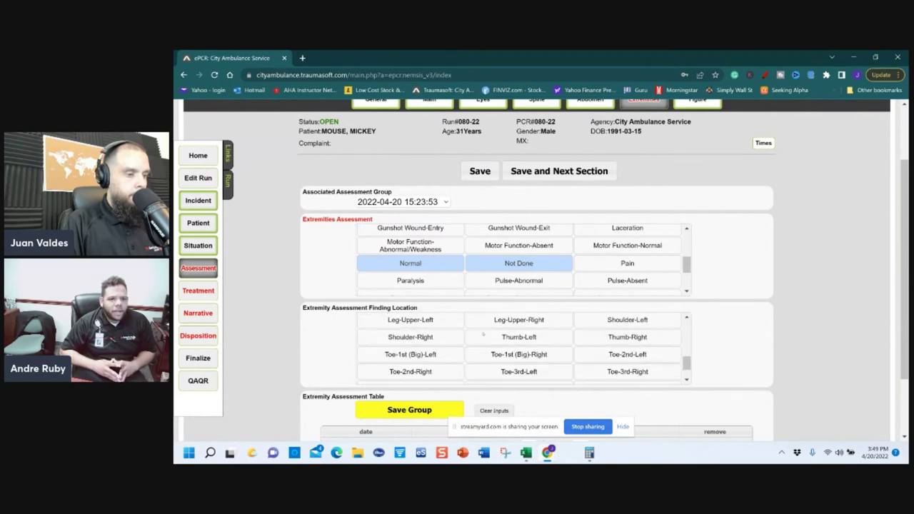
{"action": "scroll", "coordinate": [482, 332], "scroll_direction": "up", "scroll_amount": 7}
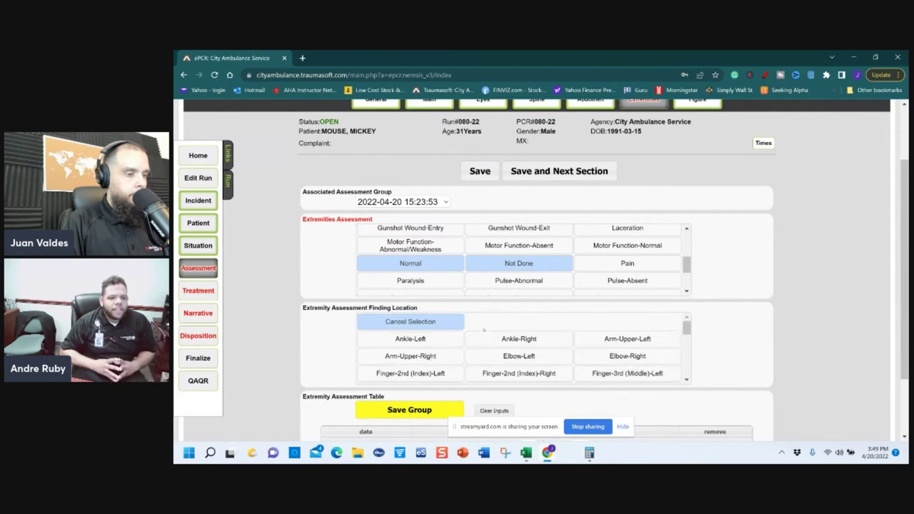
{"action": "left_click", "coordinate": [447, 266]}
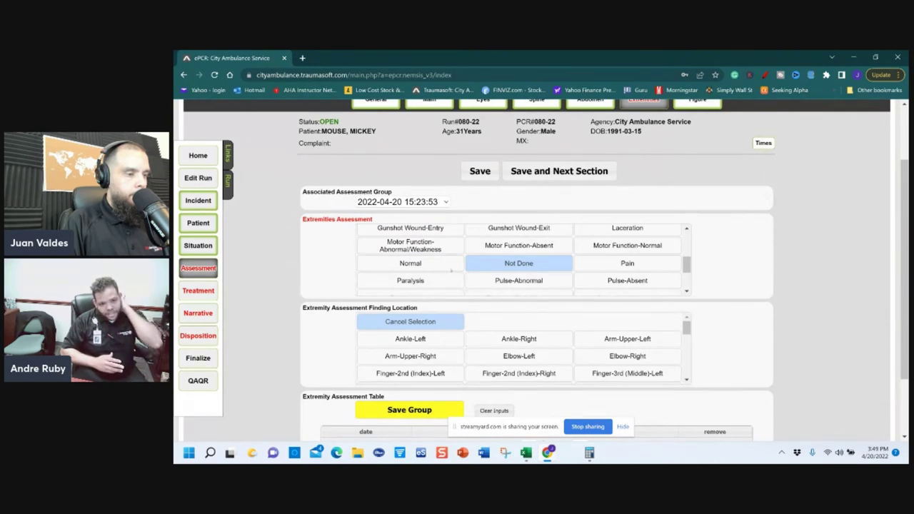
{"action": "left_click", "coordinate": [451, 269]}
{"action": "left_click", "coordinate": [483, 265]}
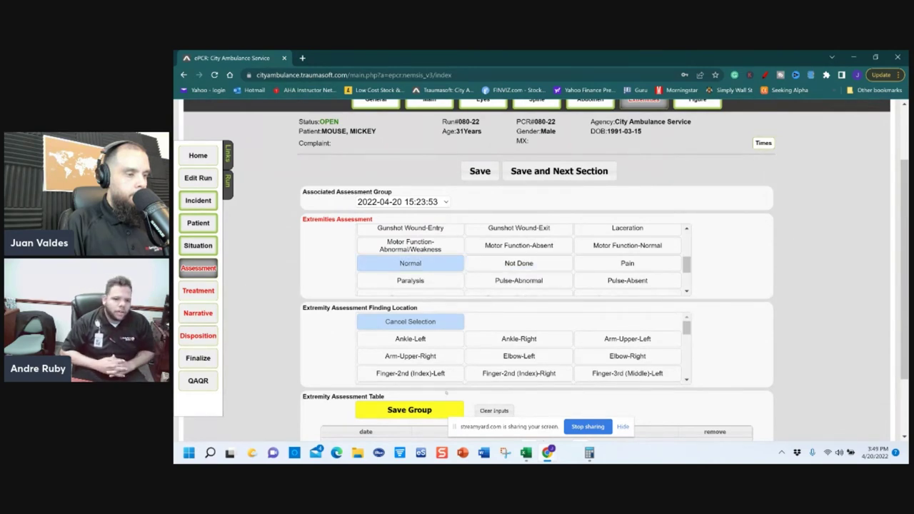
{"action": "left_click", "coordinate": [409, 410]}
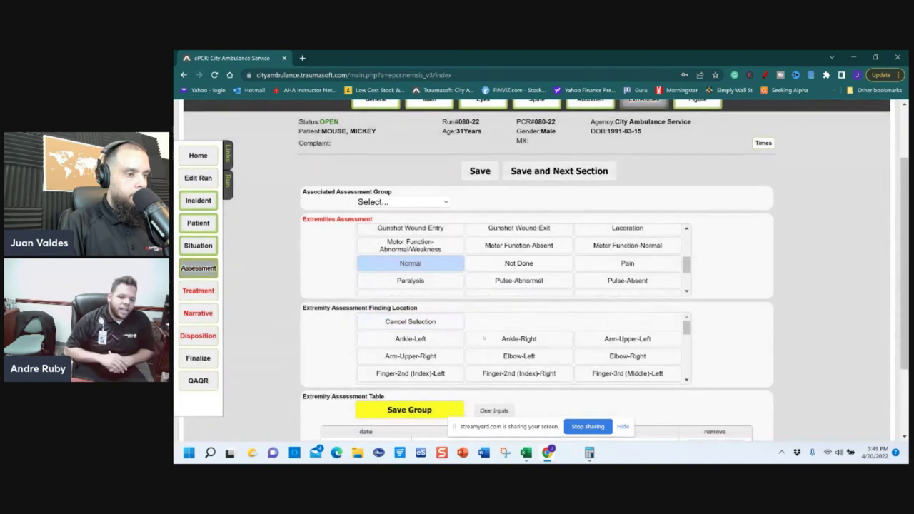
Step: Clear all selected findings, including Normal and Not Done, from the extremities assessment list
{"action": "left_click", "coordinate": [475, 264]}
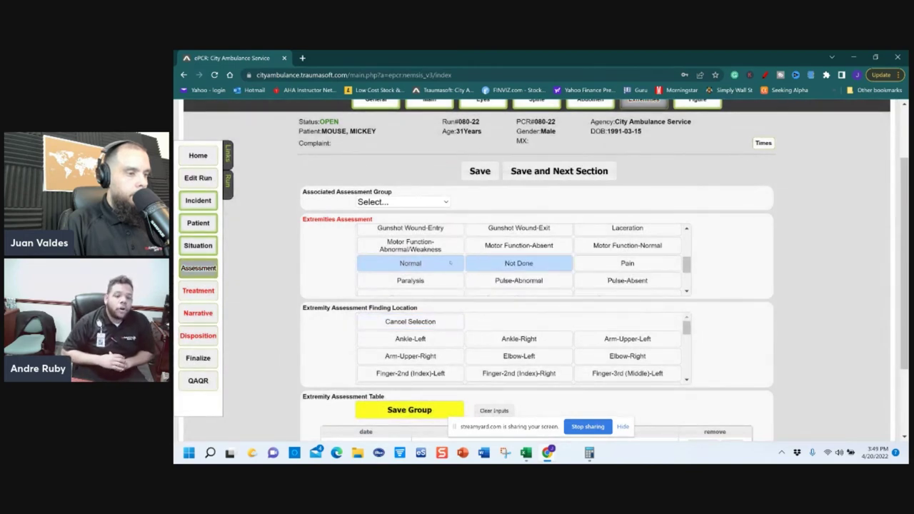
{"action": "left_click", "coordinate": [449, 263]}
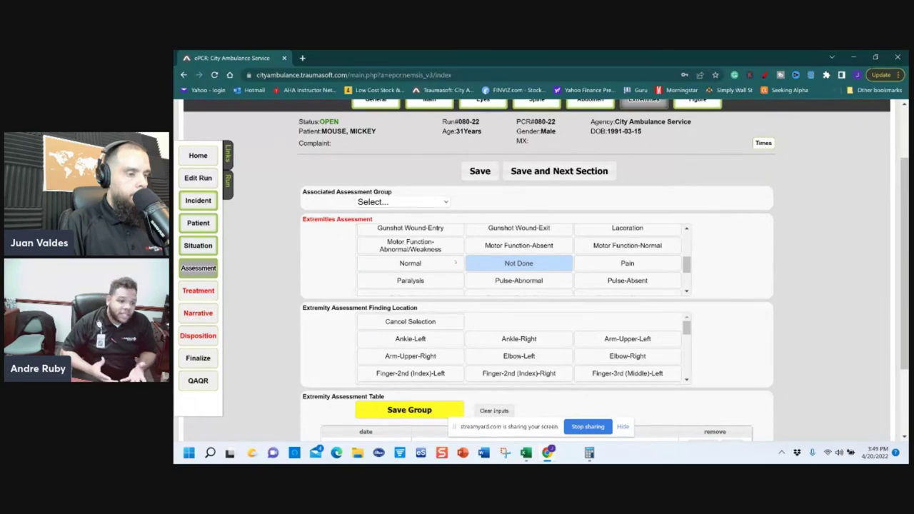
{"action": "left_click", "coordinate": [455, 263]}
{"action": "left_click", "coordinate": [456, 264]}
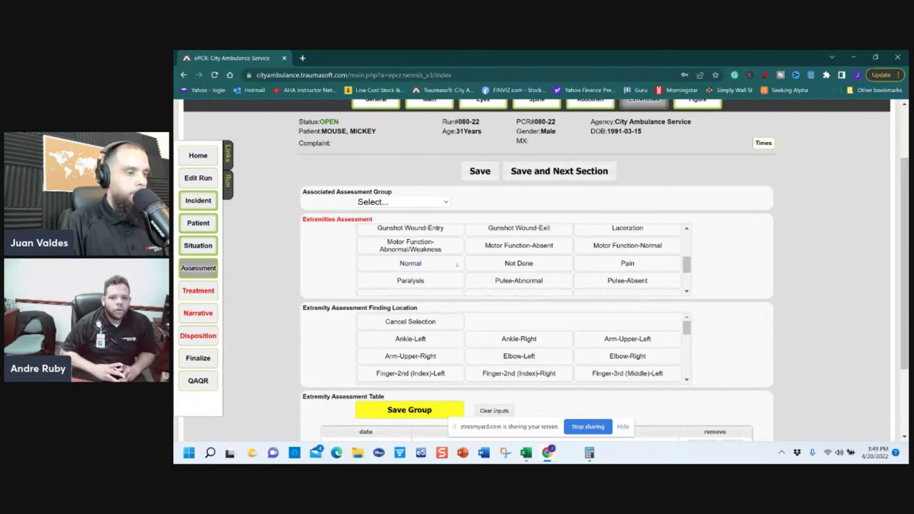
Step: Save the extremities section and the unmarked assessment figure, continuing to the vitals in the Treatment section
{"action": "scroll", "coordinate": [507, 317], "scroll_direction": "down", "scroll_amount": 3}
{"action": "scroll", "coordinate": [671, 300], "scroll_direction": "down", "scroll_amount": 3}
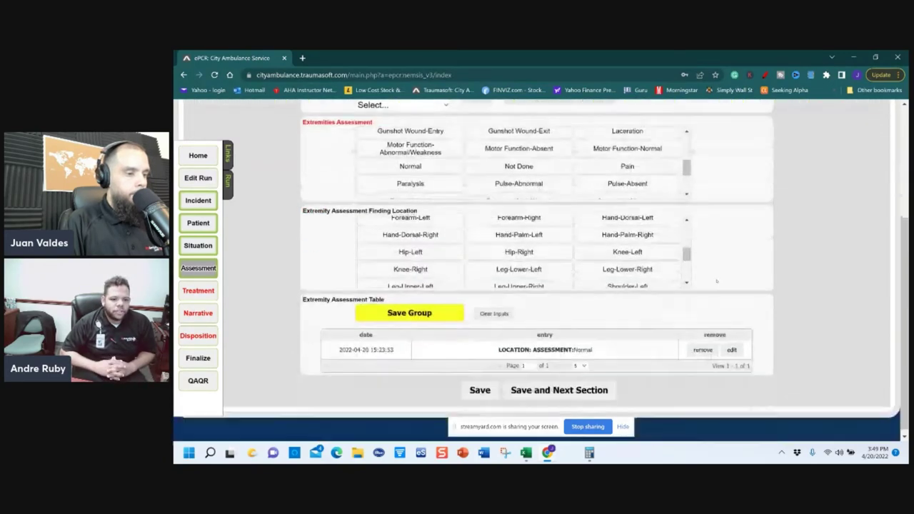
{"action": "scroll", "coordinate": [582, 261], "scroll_direction": "up", "scroll_amount": 5}
{"action": "left_click", "coordinate": [582, 257]}
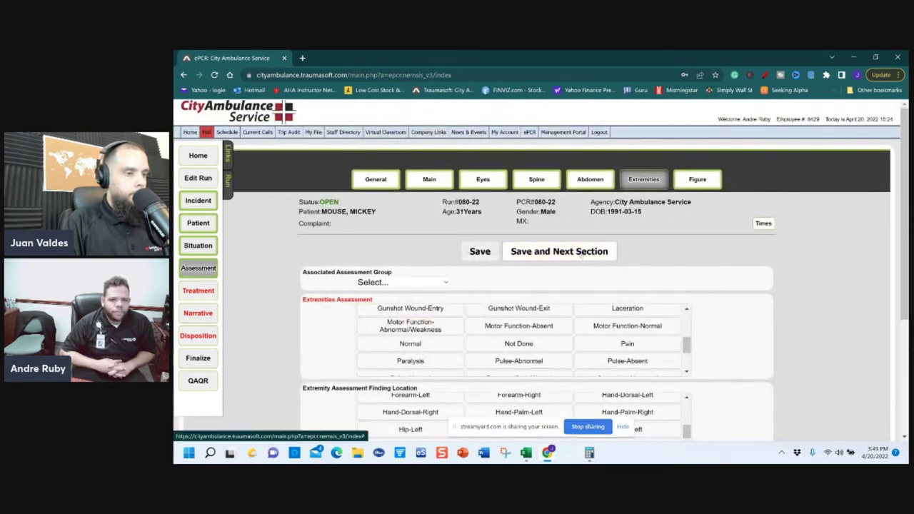
{"action": "scroll", "coordinate": [621, 262], "scroll_direction": "down", "scroll_amount": 4}
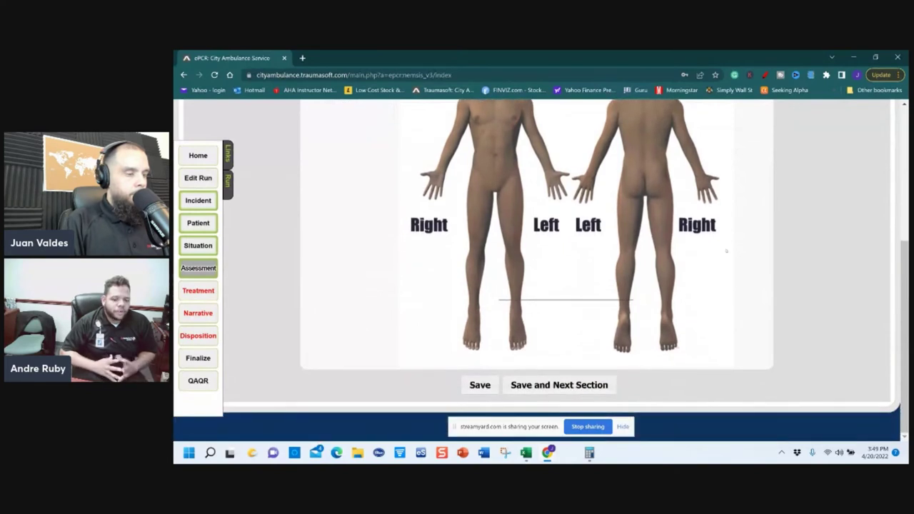
{"action": "scroll", "coordinate": [725, 250], "scroll_direction": "up", "scroll_amount": 3}
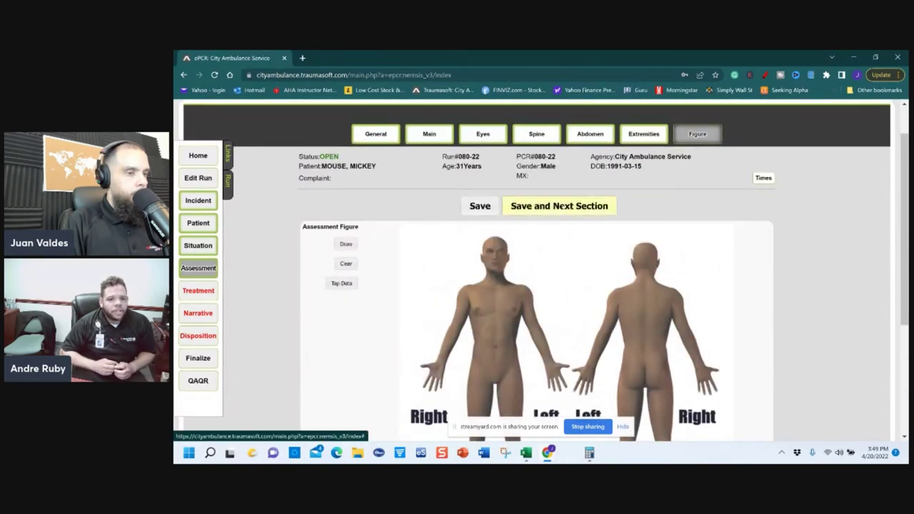
{"action": "left_click", "coordinate": [559, 205]}
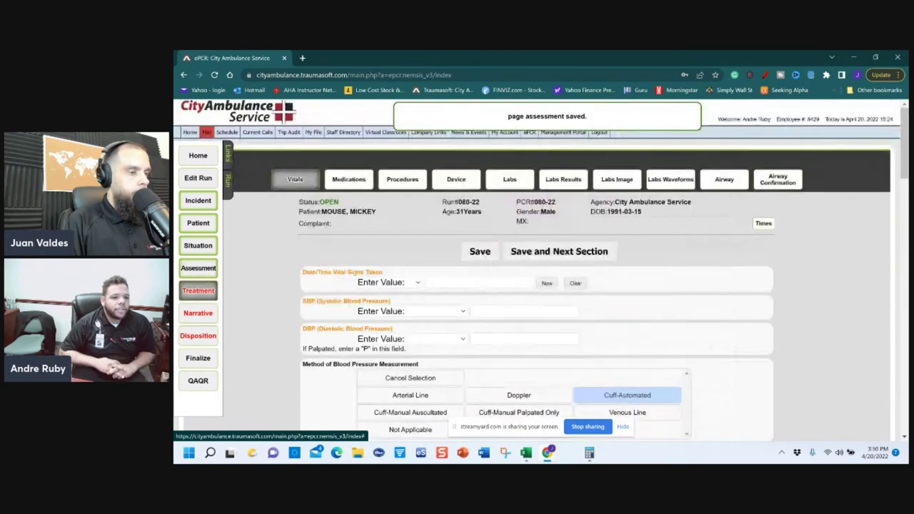
{"action": "scroll", "coordinate": [426, 230], "scroll_direction": "down", "scroll_amount": 1}
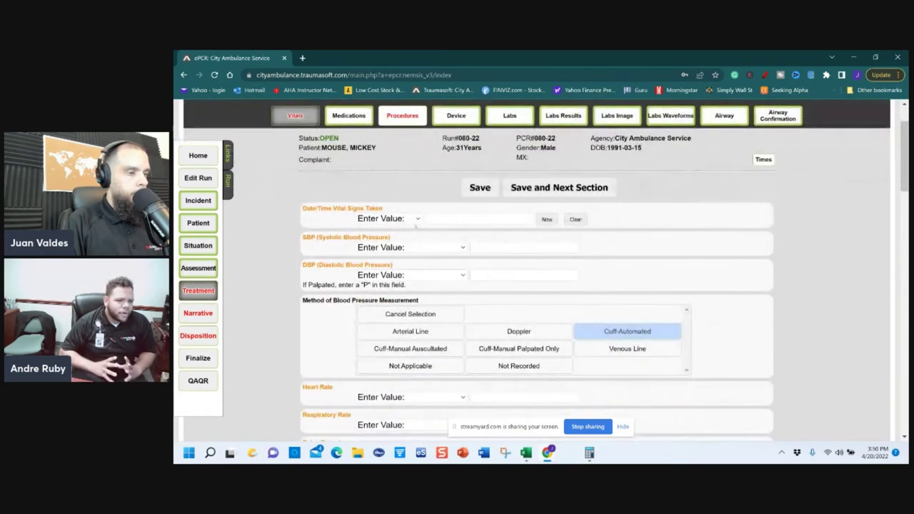
{"action": "left_click", "coordinate": [389, 219]}
{"action": "left_click", "coordinate": [388, 218]}
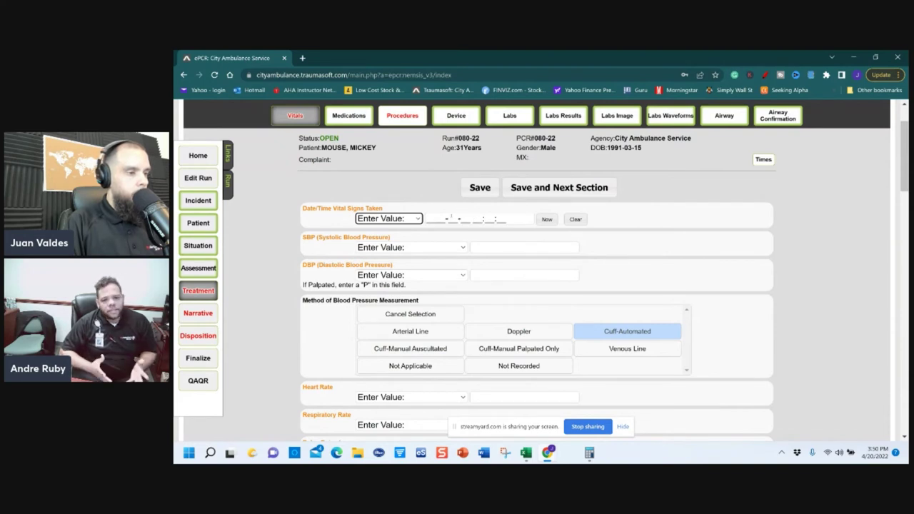
{"action": "left_click", "coordinate": [511, 218]}
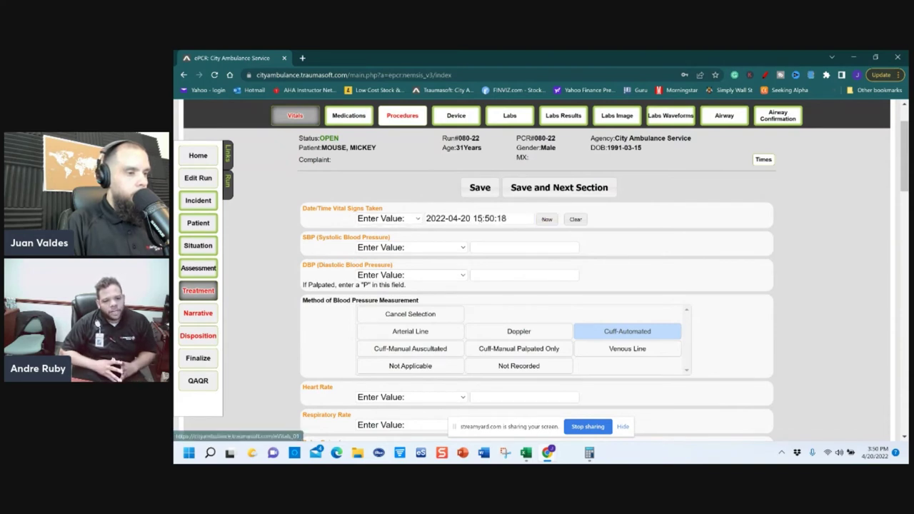
{"action": "left_click", "coordinate": [495, 219]}
{"action": "key", "text": "BackSpace"}
{"action": "key", "text": "BackSpace"}
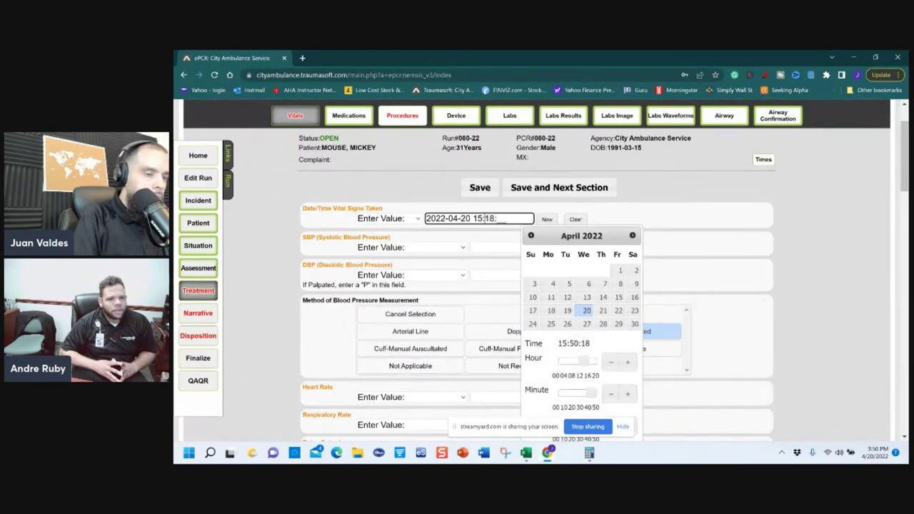
{"action": "type", "text": "23"}
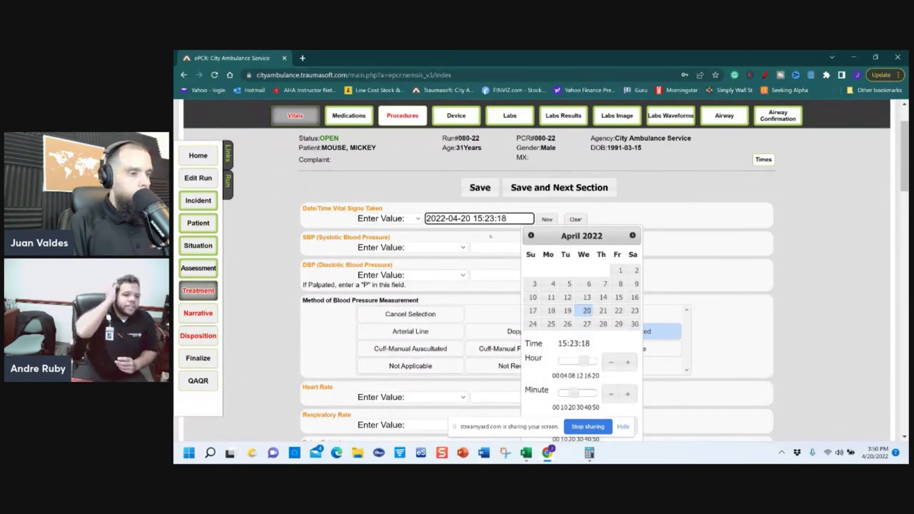
{"action": "left_click", "coordinate": [489, 235]}
Step: Enter a systolic blood pressure of 130 and a diastolic blood pressure of 90
{"action": "left_click", "coordinate": [493, 247]}
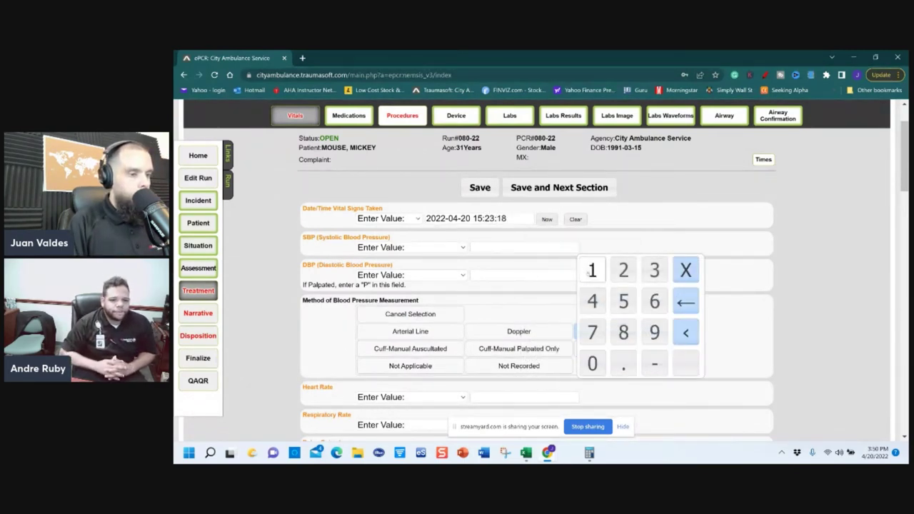
{"action": "left_click", "coordinate": [590, 268]}
{"action": "left_click", "coordinate": [595, 363]}
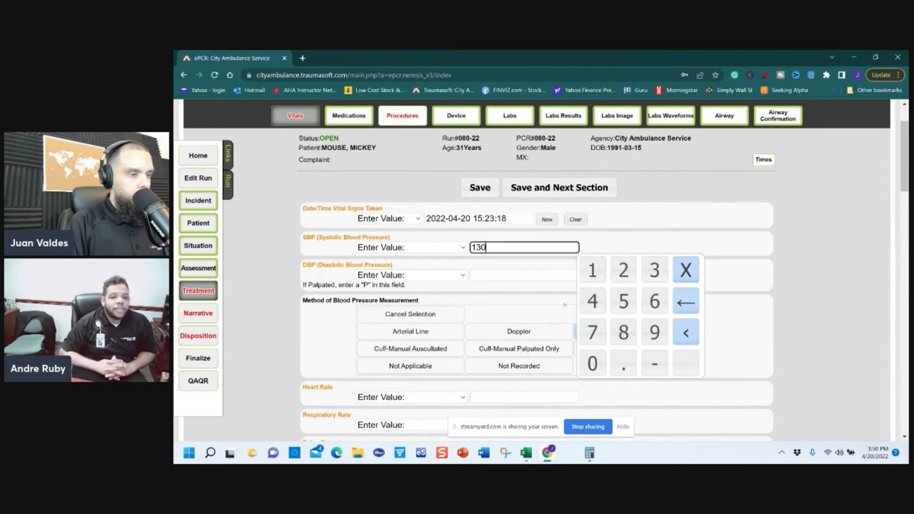
{"action": "left_click", "coordinate": [539, 274]}
{"action": "type", "text": "90"}
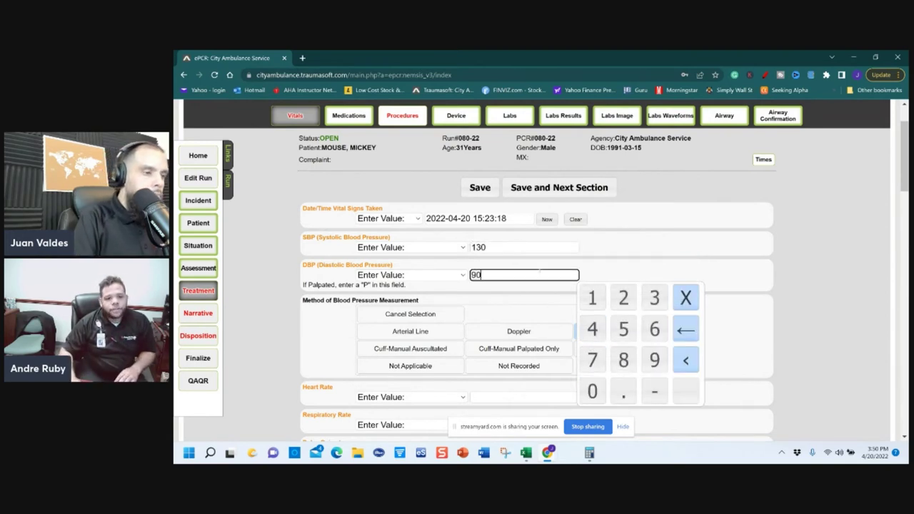
{"action": "left_click", "coordinate": [586, 262]}
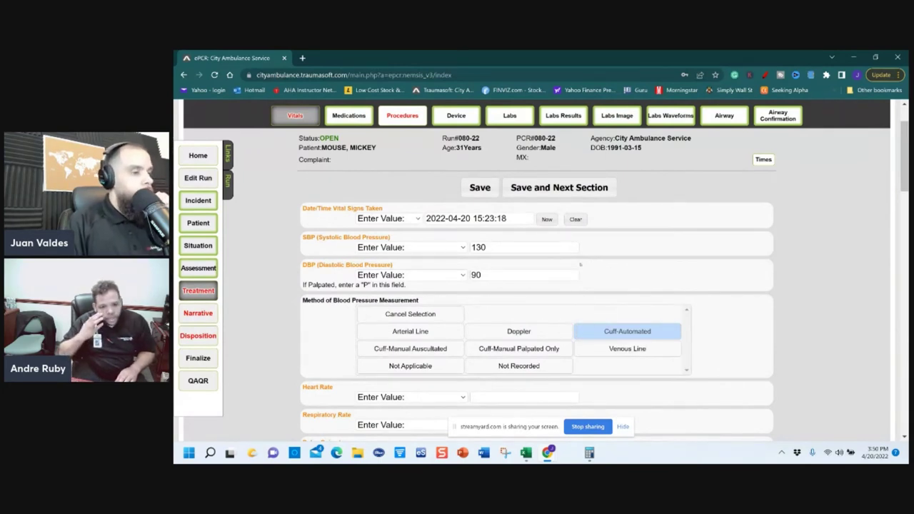
{"action": "scroll", "coordinate": [482, 300], "scroll_direction": "down", "scroll_amount": 2}
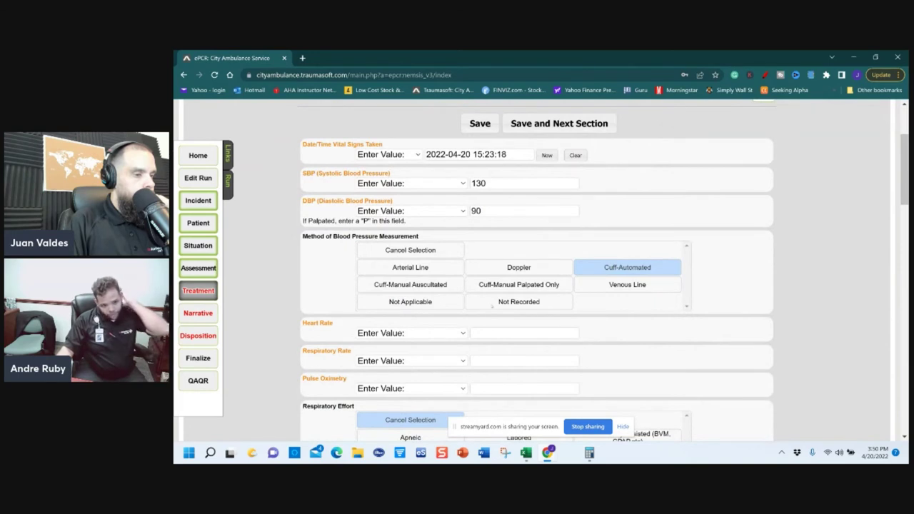
Step: Enter a heart rate of 98, a respiratory rate of 14 and a pulse oximetry of 98
{"action": "scroll", "coordinate": [492, 306], "scroll_direction": "down", "scroll_amount": 2}
{"action": "left_click", "coordinate": [498, 269]}
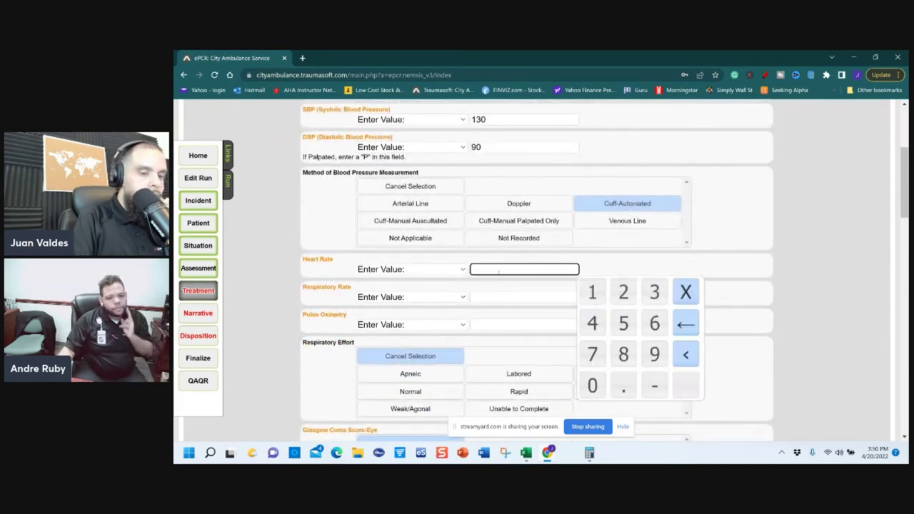
{"action": "type", "text": "98"}
{"action": "left_click", "coordinate": [497, 297]}
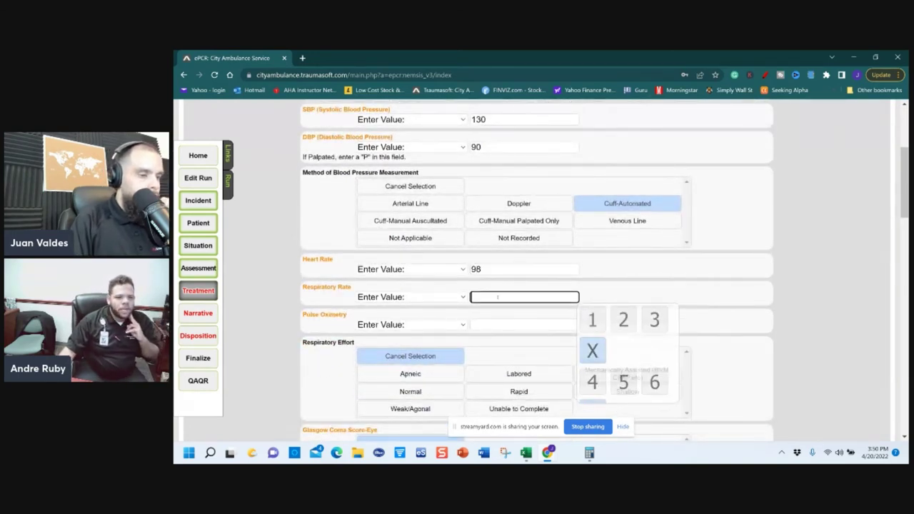
{"action": "type", "text": "14"}
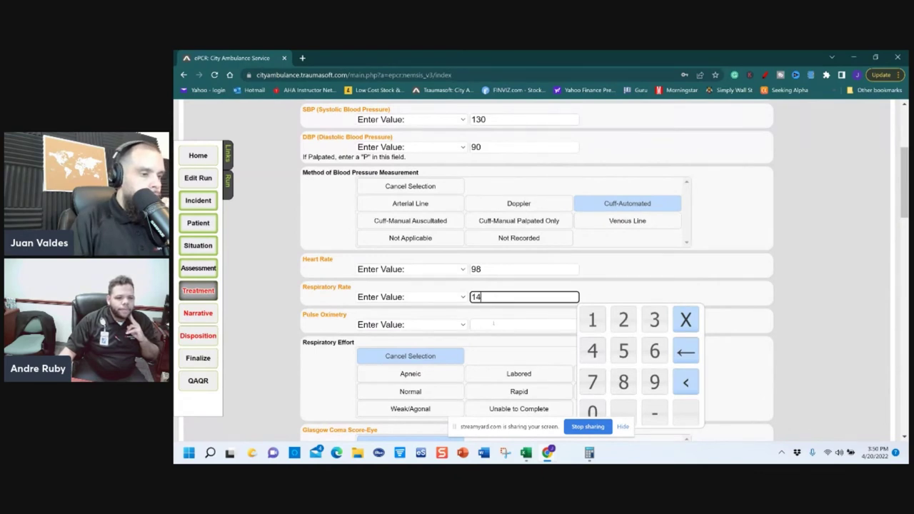
{"action": "left_click", "coordinate": [493, 323]}
{"action": "type", "text": "98"}
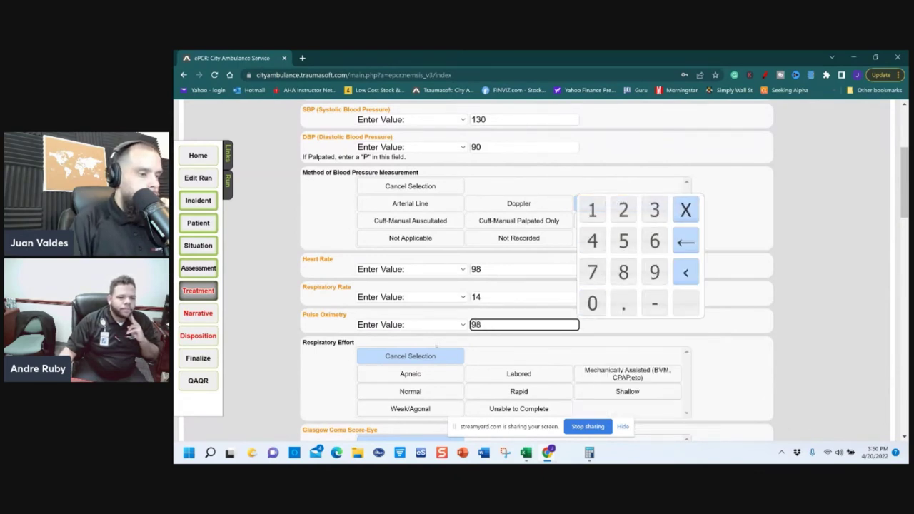
Step: Set the respiratory effort to Normal
{"action": "left_click", "coordinate": [436, 345]}
{"action": "scroll", "coordinate": [428, 343], "scroll_direction": "down", "scroll_amount": 1}
{"action": "left_click", "coordinate": [384, 330]}
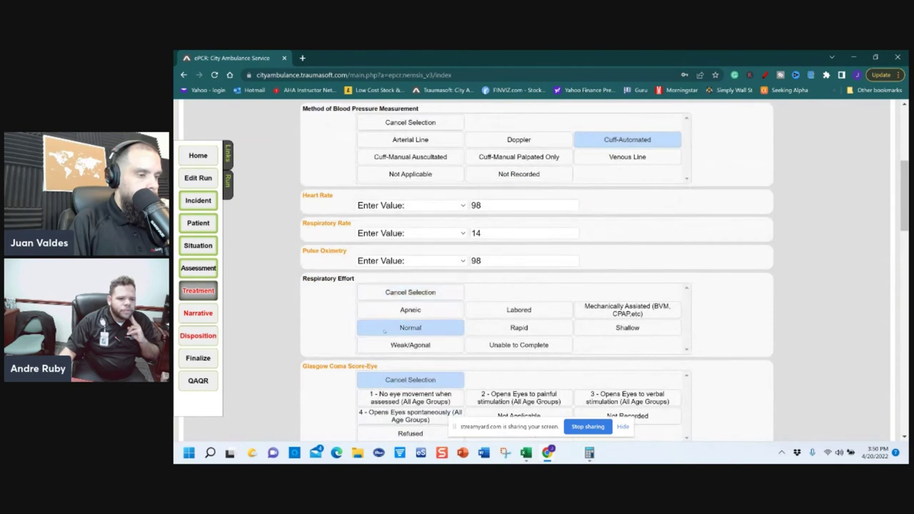
Step: Set the Glasgow eye score to 4 - Opens Eyes spontaneously and the level of responsiveness to Alert
{"action": "scroll", "coordinate": [330, 338], "scroll_direction": "down", "scroll_amount": 1}
{"action": "scroll", "coordinate": [336, 328], "scroll_direction": "down", "scroll_amount": 1}
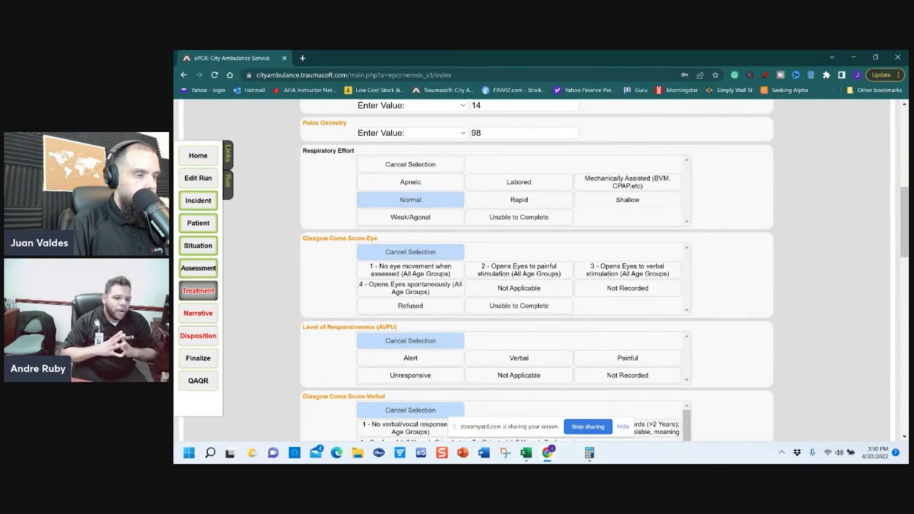
{"action": "left_click", "coordinate": [410, 287]}
{"action": "scroll", "coordinate": [336, 290], "scroll_direction": "down", "scroll_amount": 1}
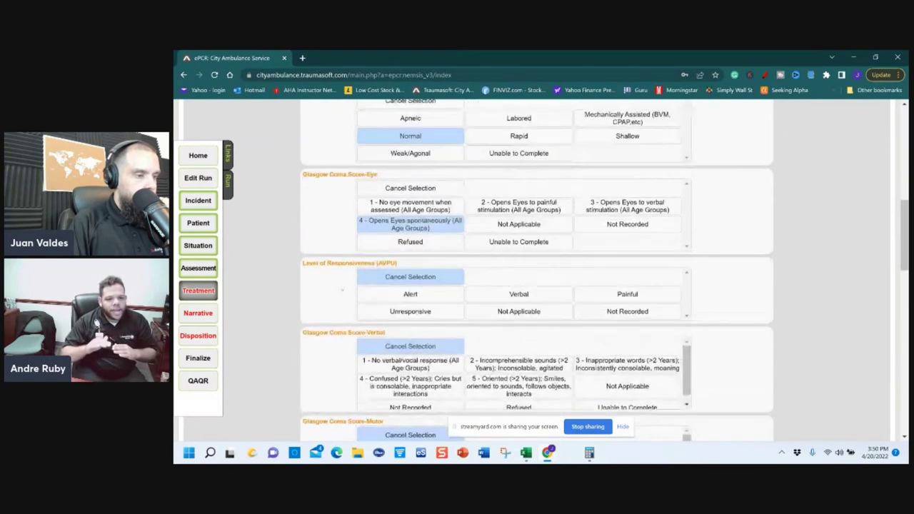
{"action": "left_click", "coordinate": [410, 294]}
Step: Set all Glasgow Coma scores to normal and choose the qualifier for legitimate initial values without interventions such as intubation and sedation
{"action": "scroll", "coordinate": [340, 303], "scroll_direction": "down", "scroll_amount": 2}
{"action": "scroll", "coordinate": [341, 303], "scroll_direction": "down", "scroll_amount": 3}
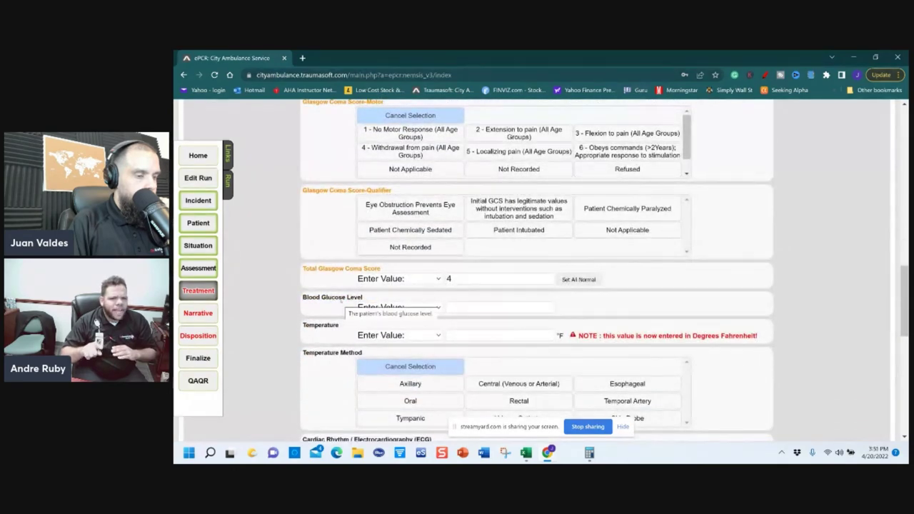
{"action": "left_click", "coordinate": [581, 279]}
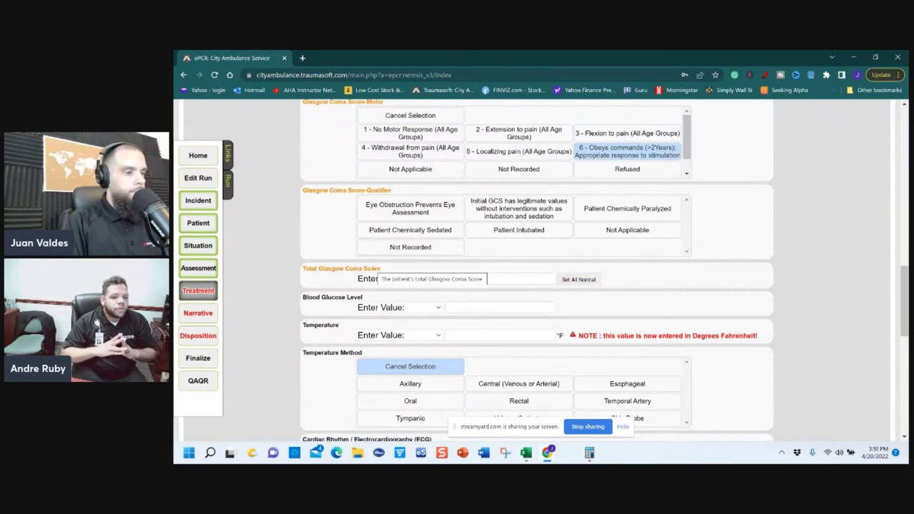
{"action": "scroll", "coordinate": [486, 279], "scroll_direction": "up", "scroll_amount": 4}
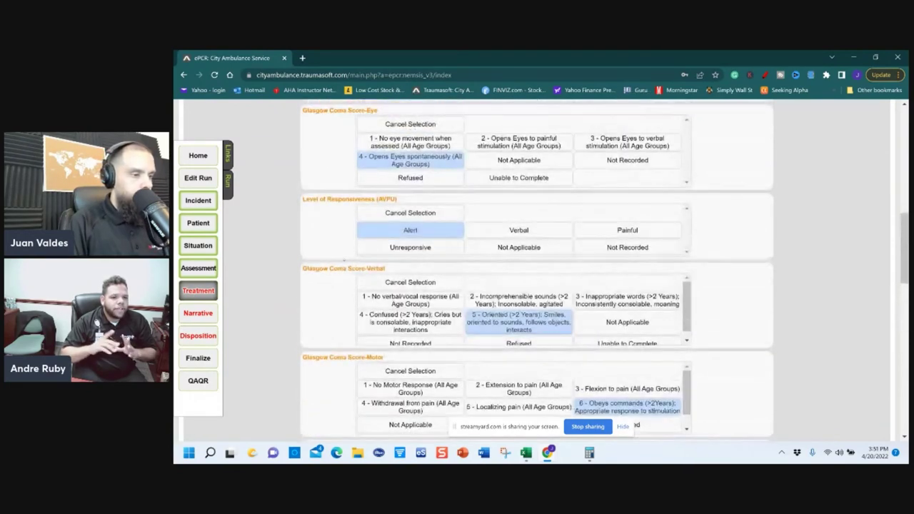
{"action": "scroll", "coordinate": [344, 262], "scroll_direction": "up", "scroll_amount": 3}
{"action": "scroll", "coordinate": [343, 259], "scroll_direction": "down", "scroll_amount": 3}
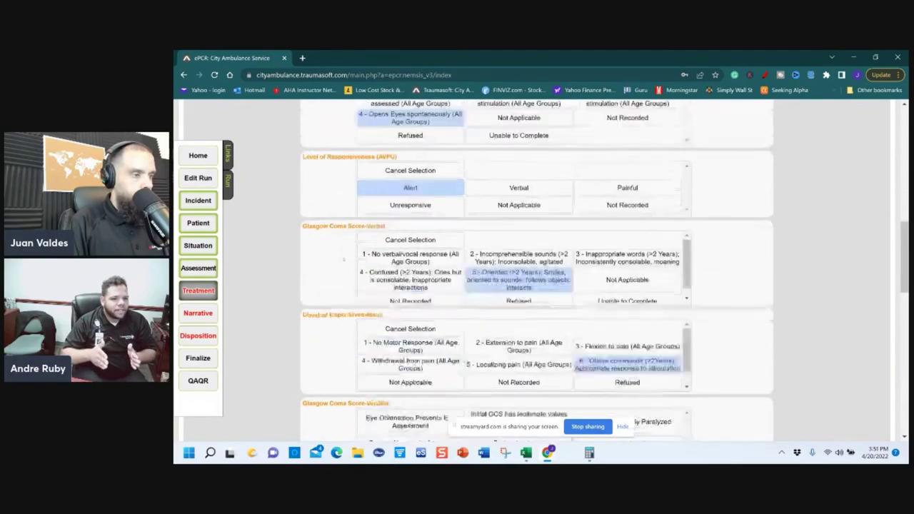
{"action": "scroll", "coordinate": [343, 260], "scroll_direction": "down", "scroll_amount": 4}
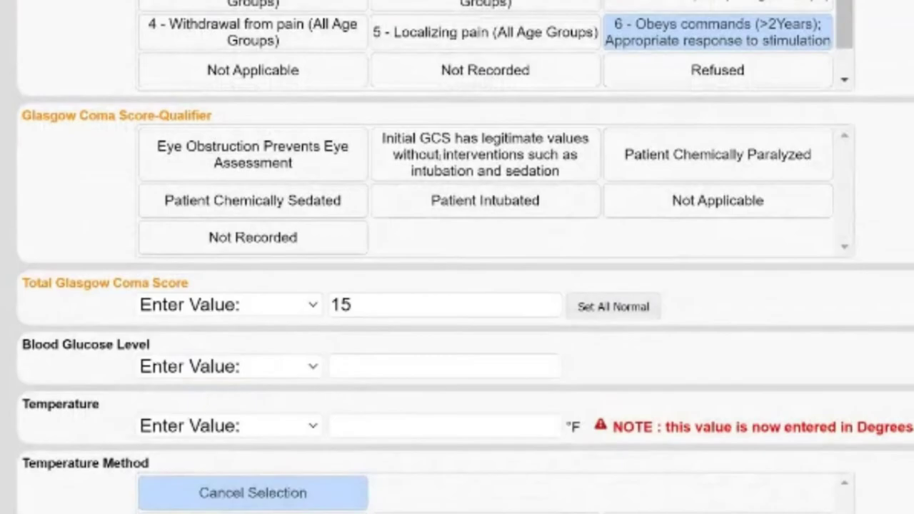
{"action": "left_click", "coordinate": [474, 168]}
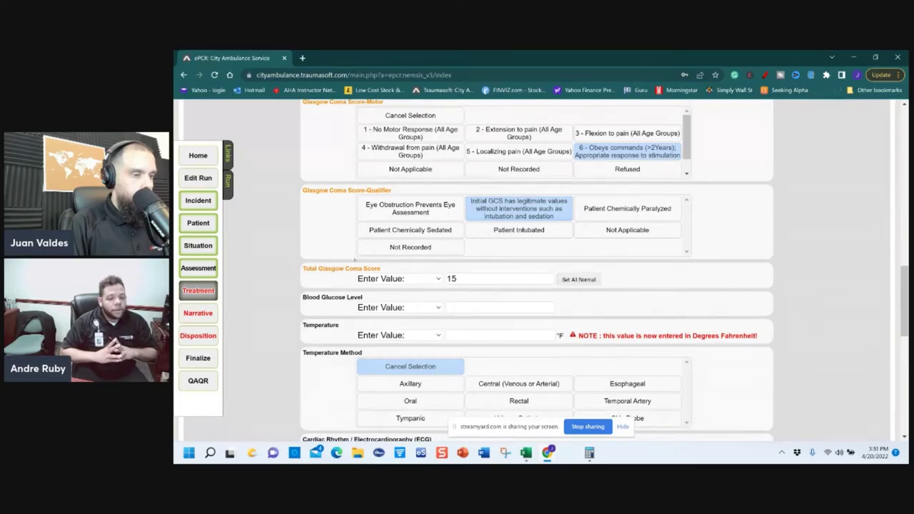
Step: Set the ECG type to 4 Lead and the cardiac rhythm to Sinus Rhythm
{"action": "scroll", "coordinate": [355, 261], "scroll_direction": "down", "scroll_amount": 1}
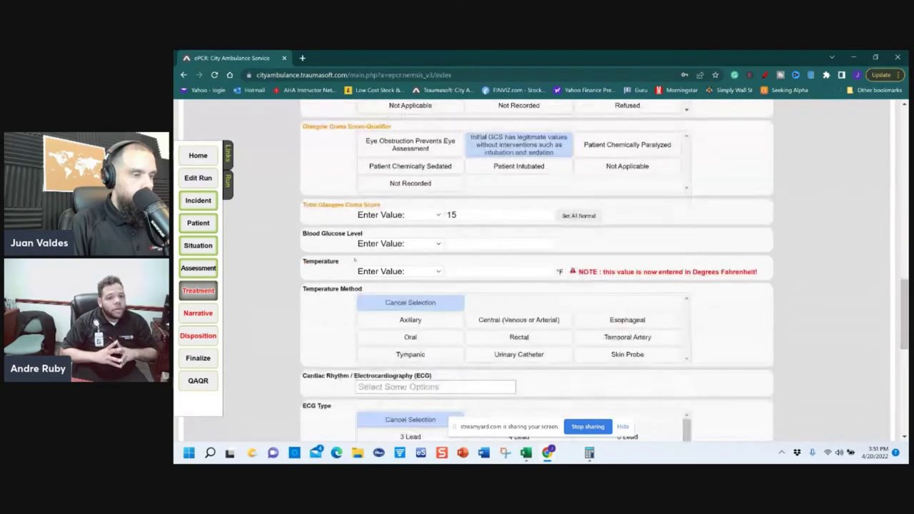
{"action": "scroll", "coordinate": [448, 230], "scroll_direction": "down", "scroll_amount": 1}
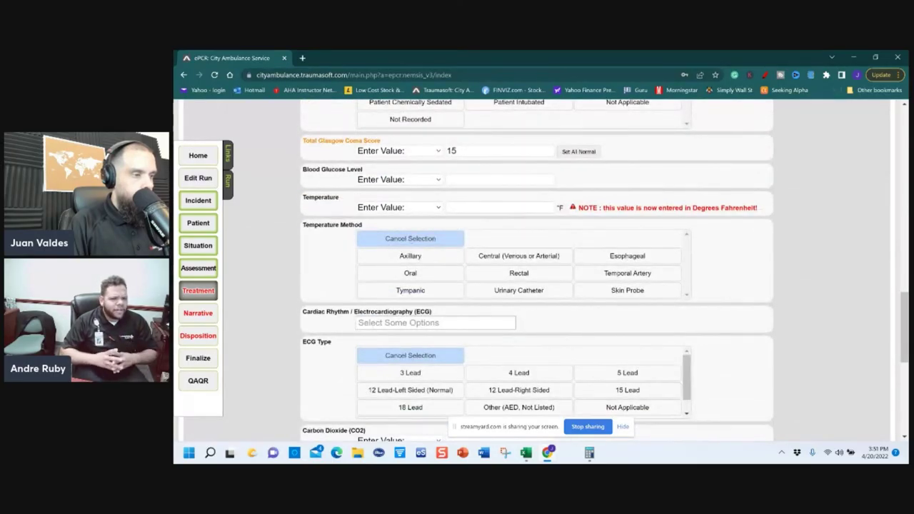
{"action": "scroll", "coordinate": [323, 240], "scroll_direction": "down", "scroll_amount": 1}
{"action": "scroll", "coordinate": [323, 239], "scroll_direction": "down", "scroll_amount": 1}
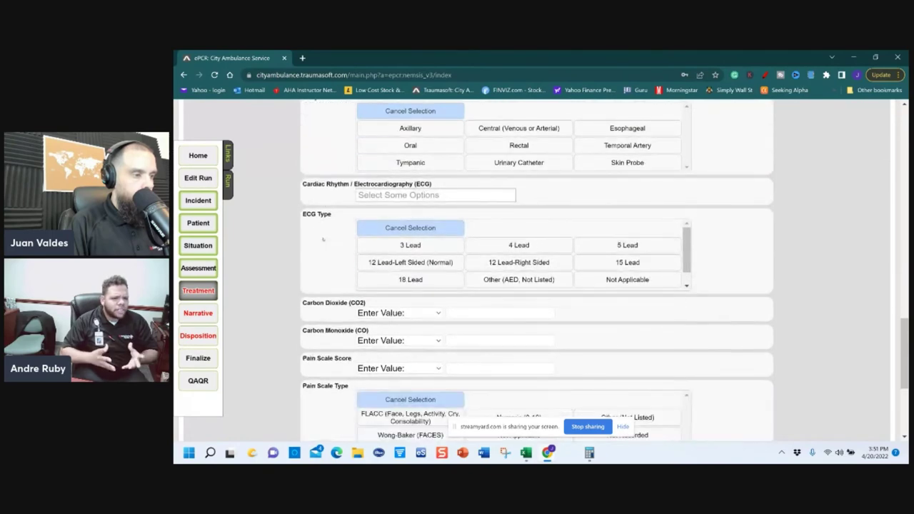
{"action": "scroll", "coordinate": [323, 240], "scroll_direction": "down", "scroll_amount": 1}
{"action": "scroll", "coordinate": [322, 239], "scroll_direction": "down", "scroll_amount": 2}
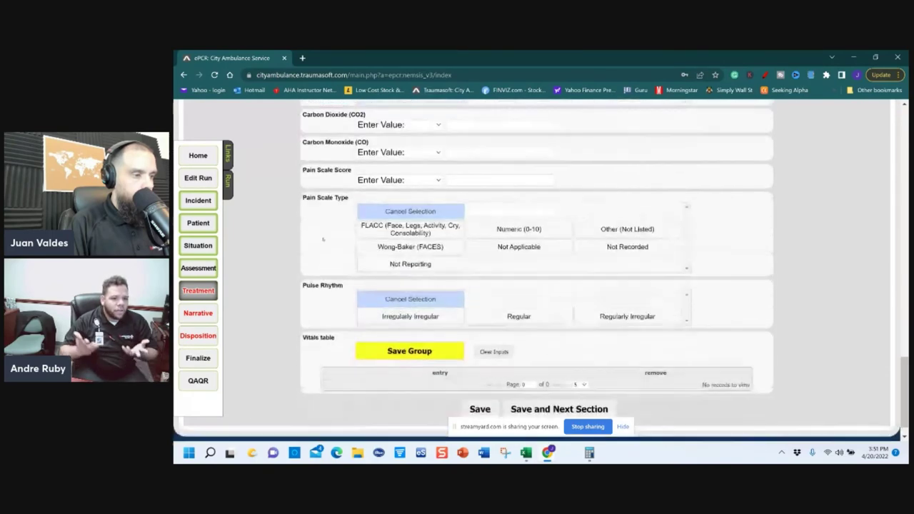
{"action": "scroll", "coordinate": [323, 240], "scroll_direction": "up", "scroll_amount": 3}
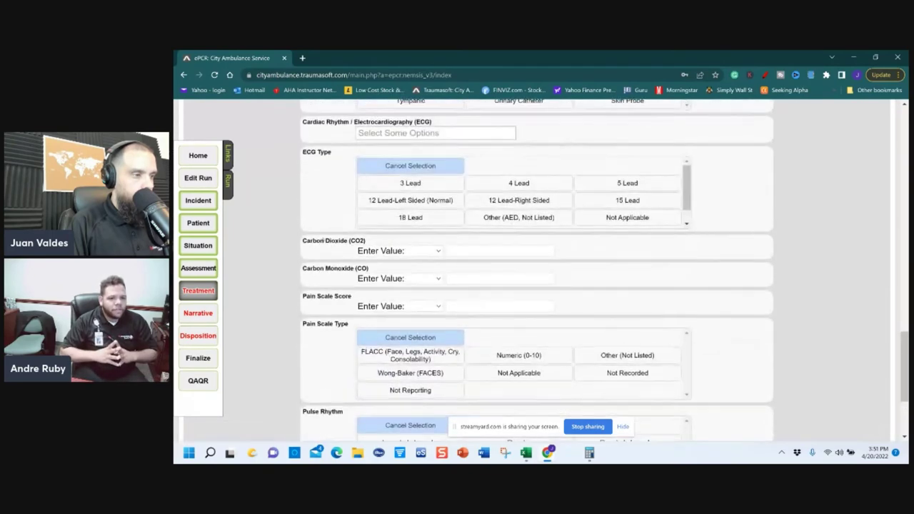
{"action": "left_click", "coordinate": [505, 243]}
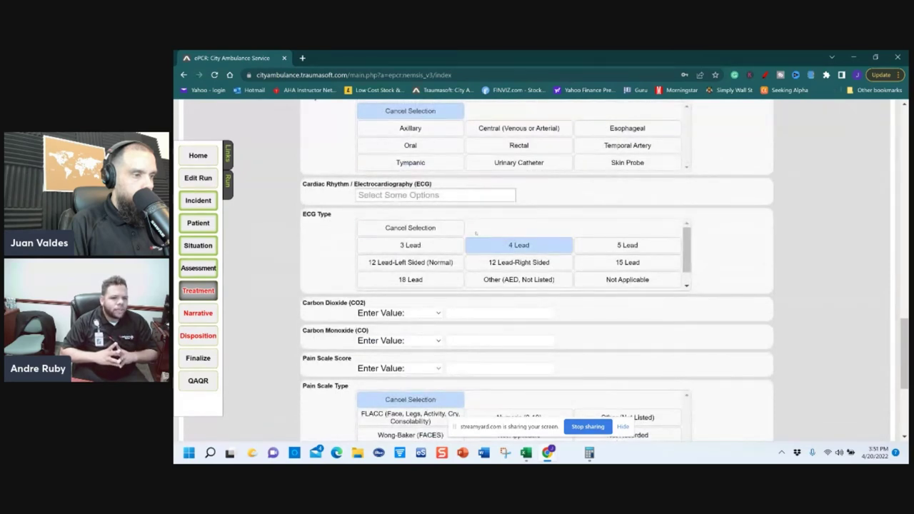
{"action": "left_click", "coordinate": [442, 197]}
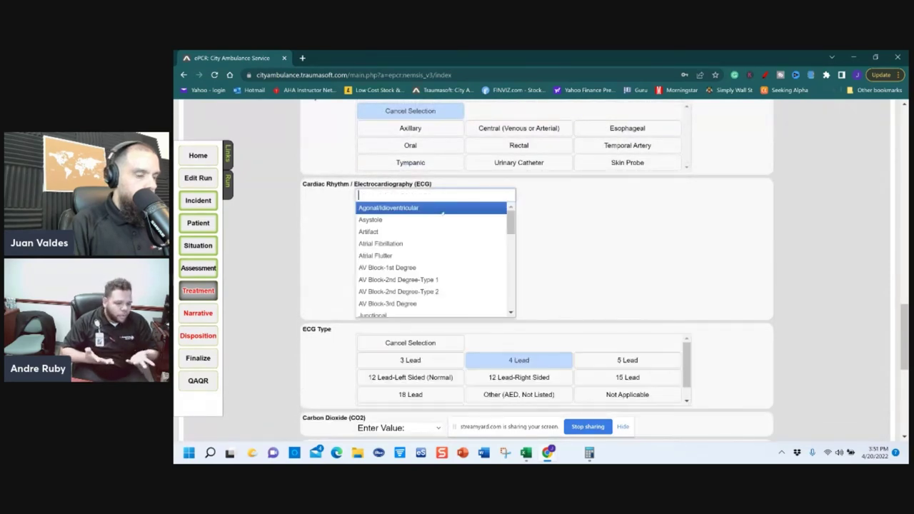
{"action": "scroll", "coordinate": [435, 257], "scroll_direction": "down", "scroll_amount": 5}
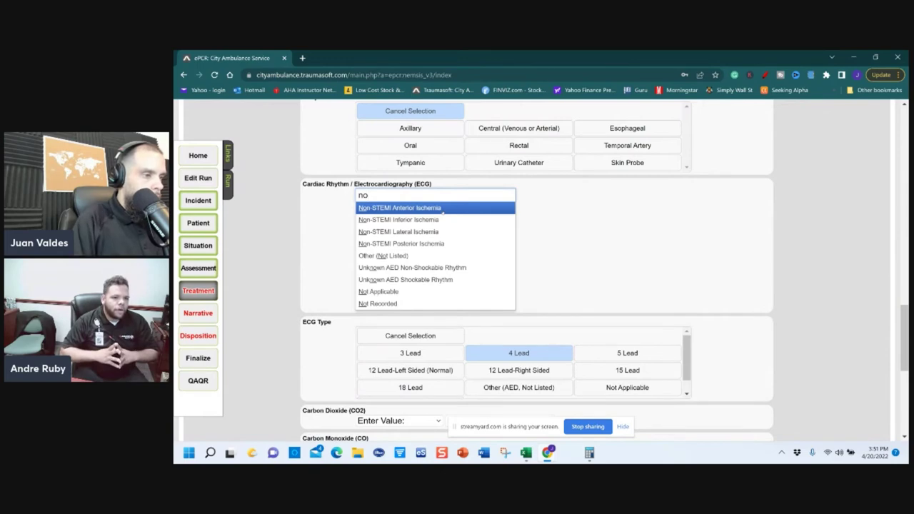
{"action": "left_click", "coordinate": [380, 250]}
{"action": "scroll", "coordinate": [396, 337], "scroll_direction": "down", "scroll_amount": 3}
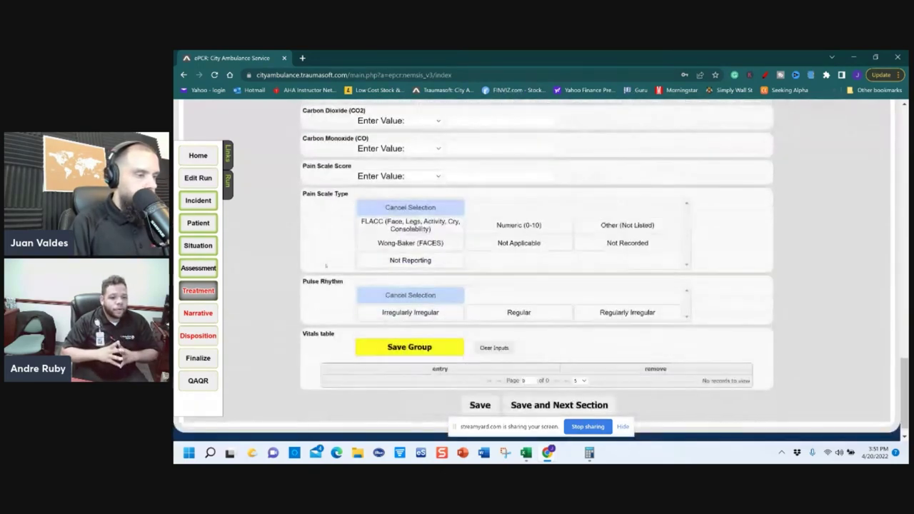
{"action": "left_click", "coordinate": [400, 346]}
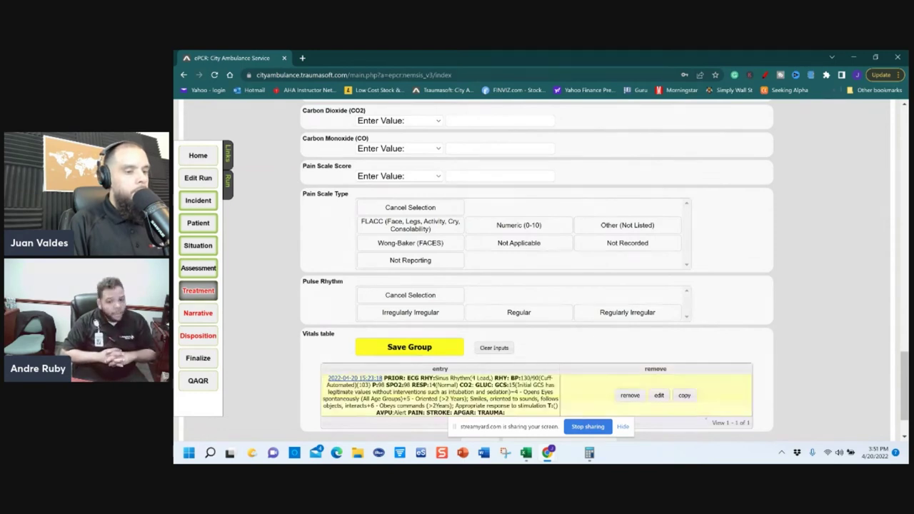
{"action": "left_click", "coordinate": [684, 395]}
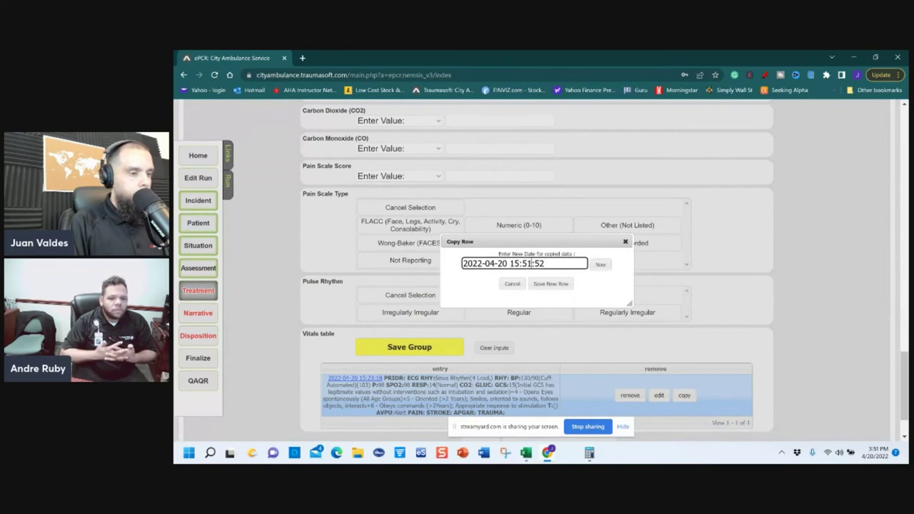
{"action": "double_click", "coordinate": [537, 263]}
{"action": "type", "text": "24"}
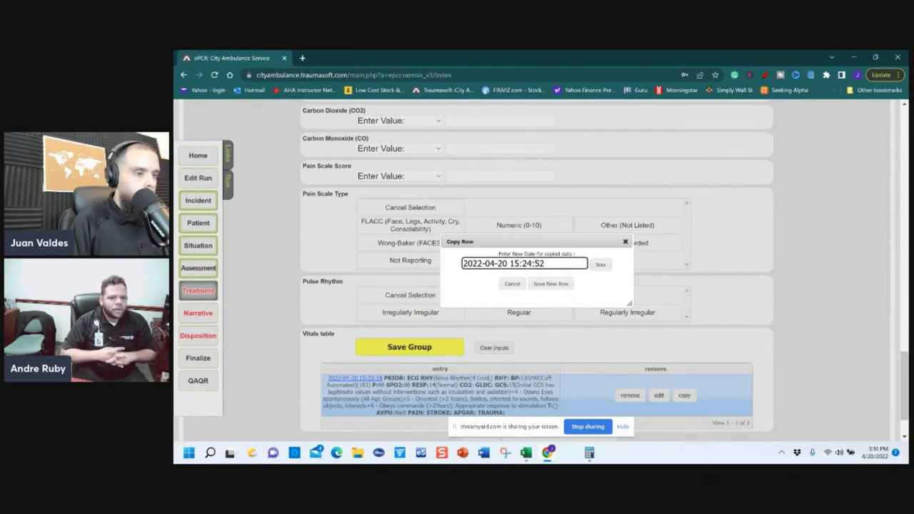
{"action": "left_click", "coordinate": [561, 283]}
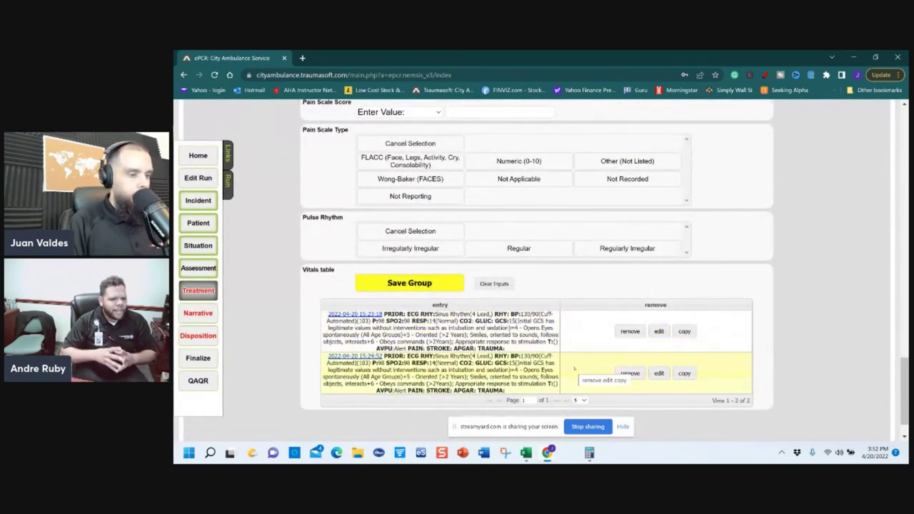
Step: Open the copied 15:24:52 vitals entry for editing and set its systolic blood pressure to 150
{"action": "left_click", "coordinate": [658, 372]}
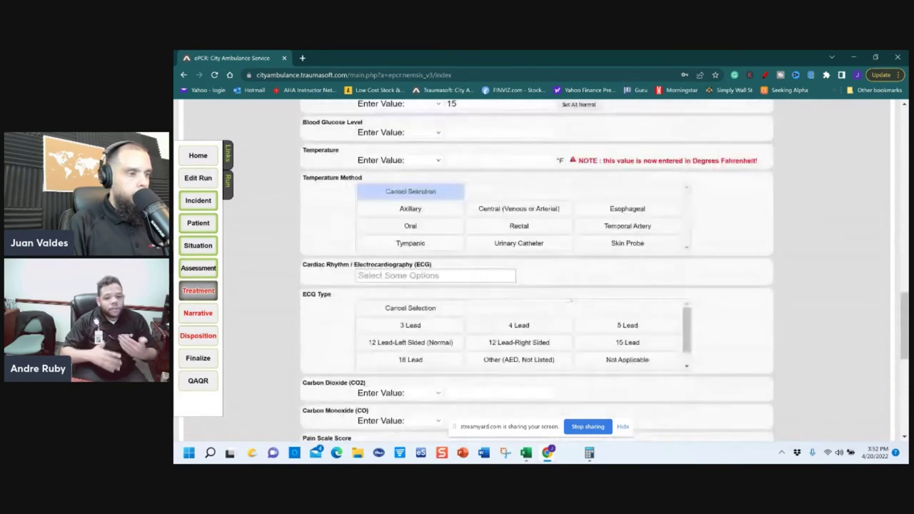
{"action": "scroll", "coordinate": [564, 285], "scroll_direction": "up", "scroll_amount": 10}
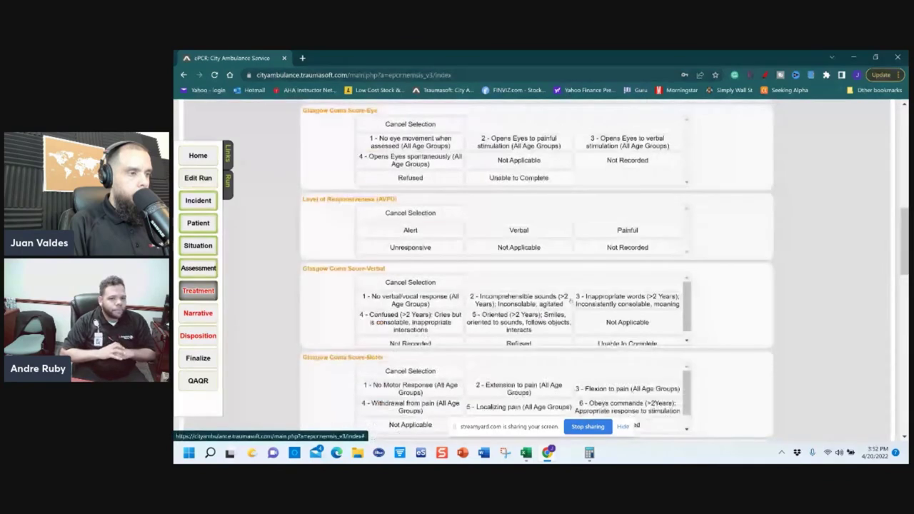
{"action": "left_click", "coordinate": [496, 182]}
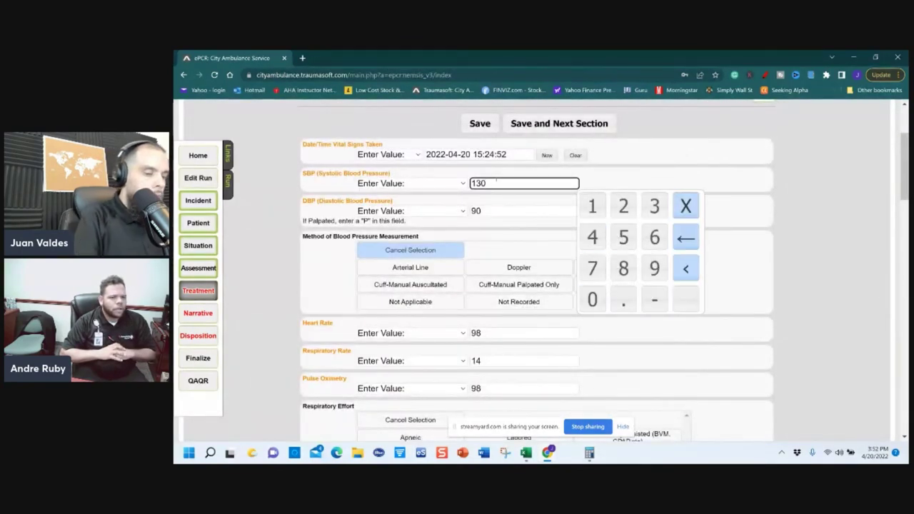
{"action": "type", "text": "1"}
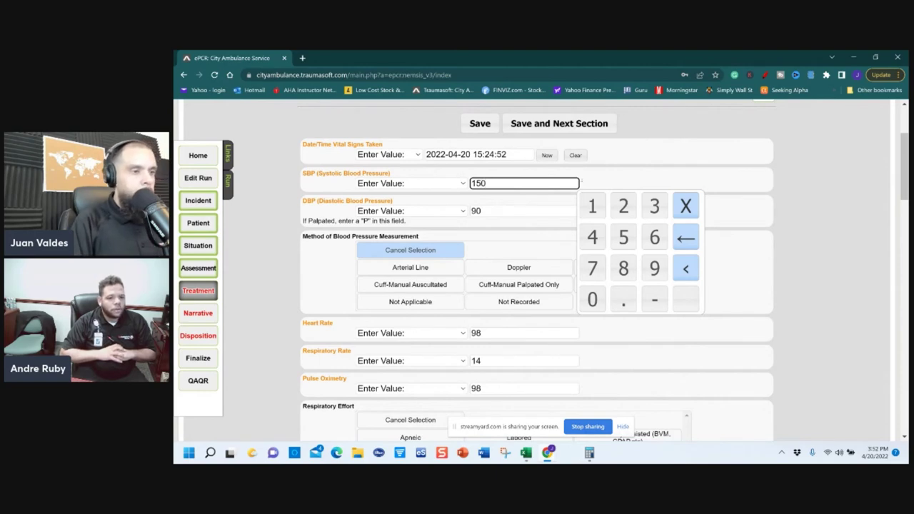
{"action": "left_click", "coordinate": [599, 184]}
Step: Review the remaining fields of the copied vitals entry and the rows in the vitals table
{"action": "scroll", "coordinate": [596, 184], "scroll_direction": "down", "scroll_amount": 8}
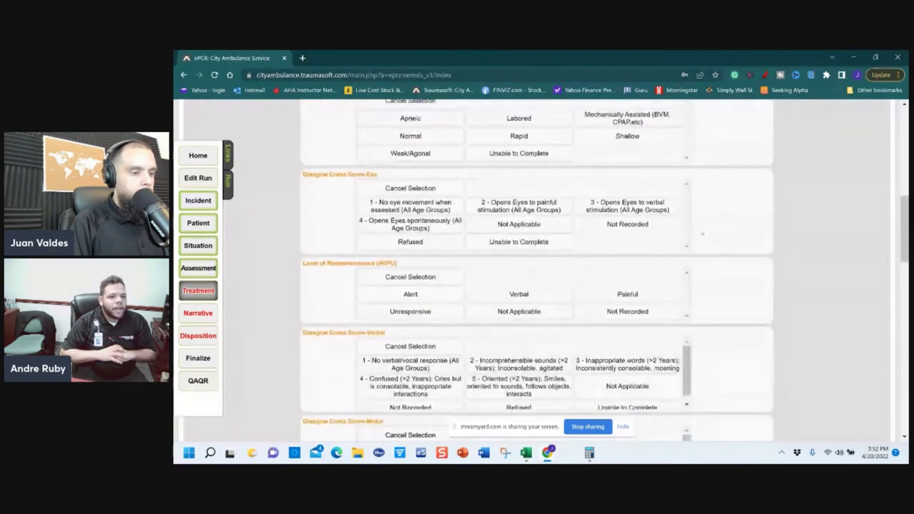
{"action": "scroll", "coordinate": [704, 241], "scroll_direction": "up", "scroll_amount": 2}
{"action": "scroll", "coordinate": [704, 241], "scroll_direction": "down", "scroll_amount": 4}
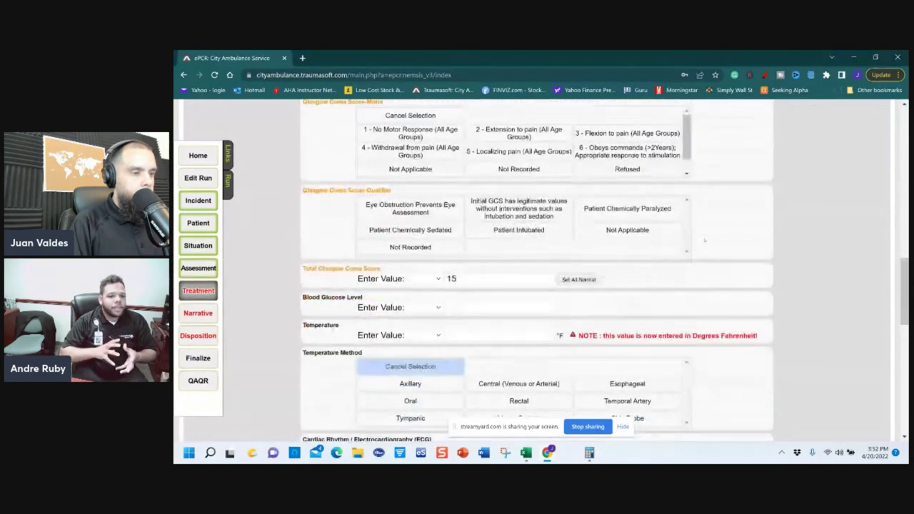
{"action": "scroll", "coordinate": [705, 240], "scroll_direction": "down", "scroll_amount": 10}
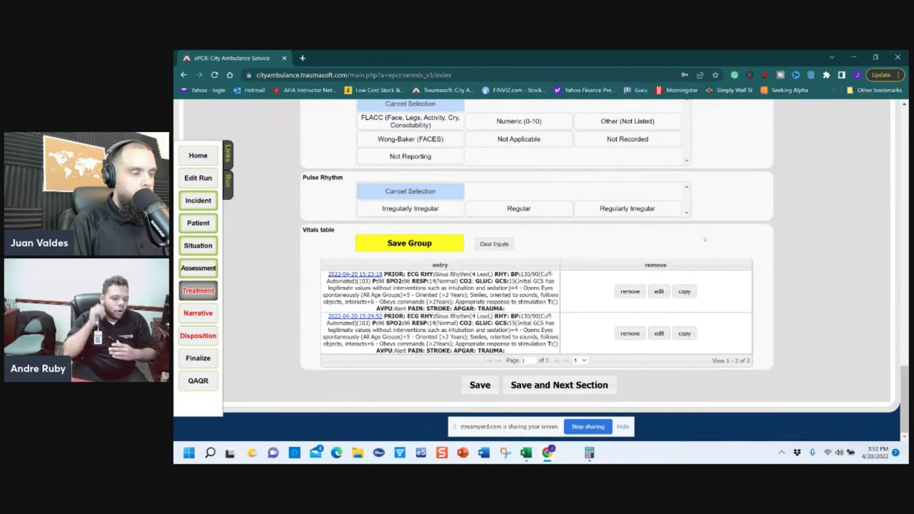
{"action": "scroll", "coordinate": [704, 240], "scroll_direction": "up", "scroll_amount": 12}
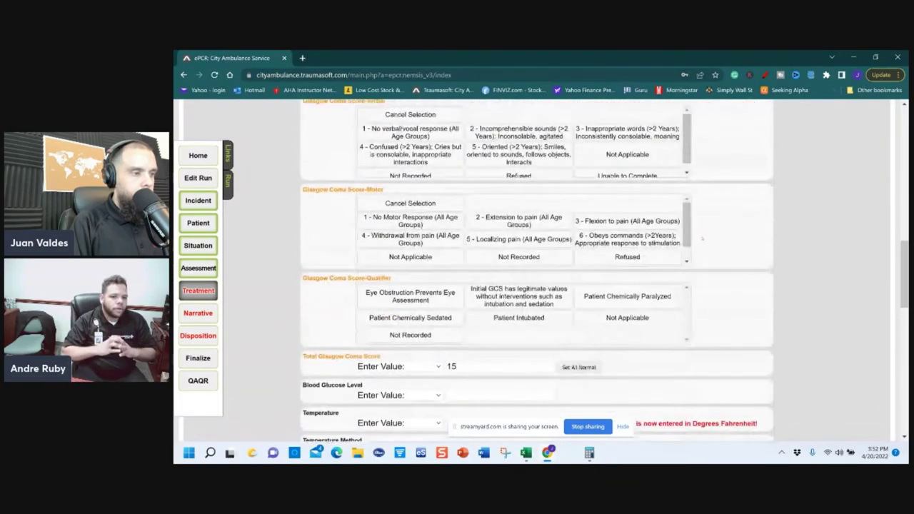
{"action": "scroll", "coordinate": [703, 240], "scroll_direction": "up", "scroll_amount": 5}
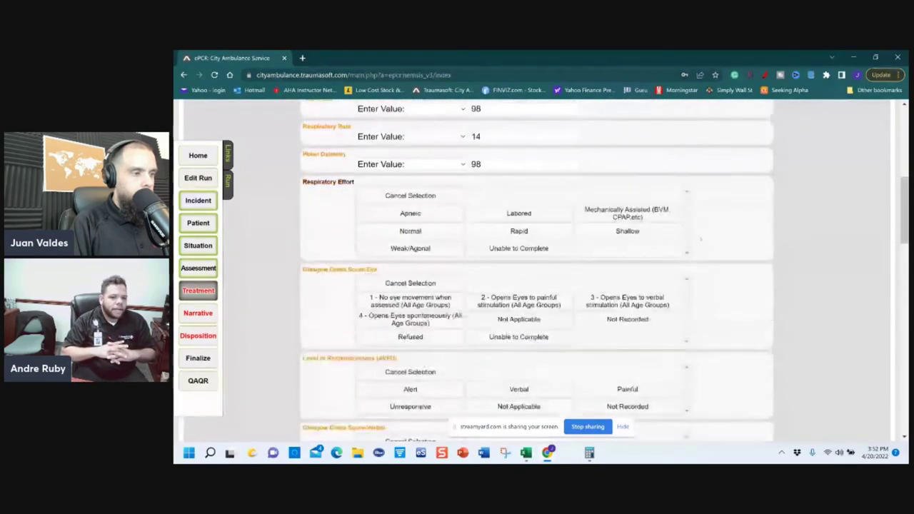
Step: Set all Glasgow Coma Score components of the 15:24:52 vitals to normal and the blood pressure measurement method to Cuff-Automated
{"action": "scroll", "coordinate": [701, 240], "scroll_direction": "down", "scroll_amount": 5}
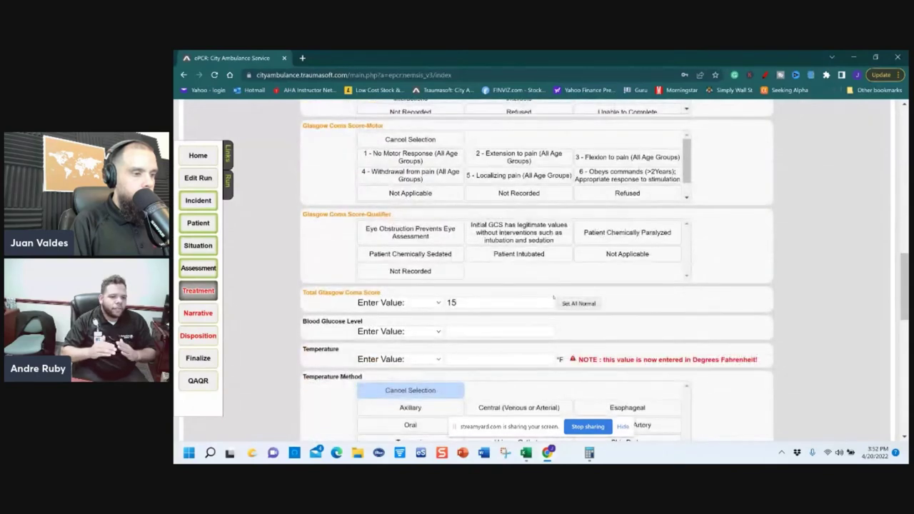
{"action": "left_click", "coordinate": [578, 304]}
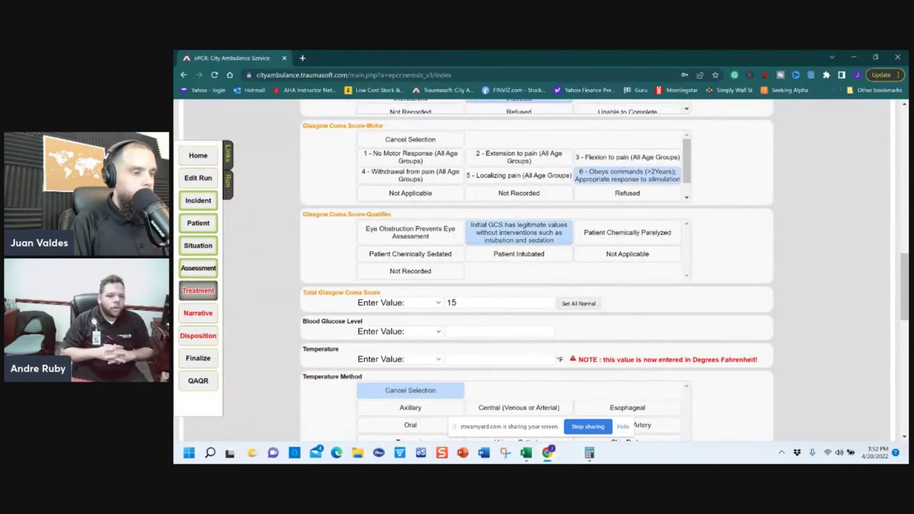
{"action": "scroll", "coordinate": [677, 307], "scroll_direction": "down", "scroll_amount": 10}
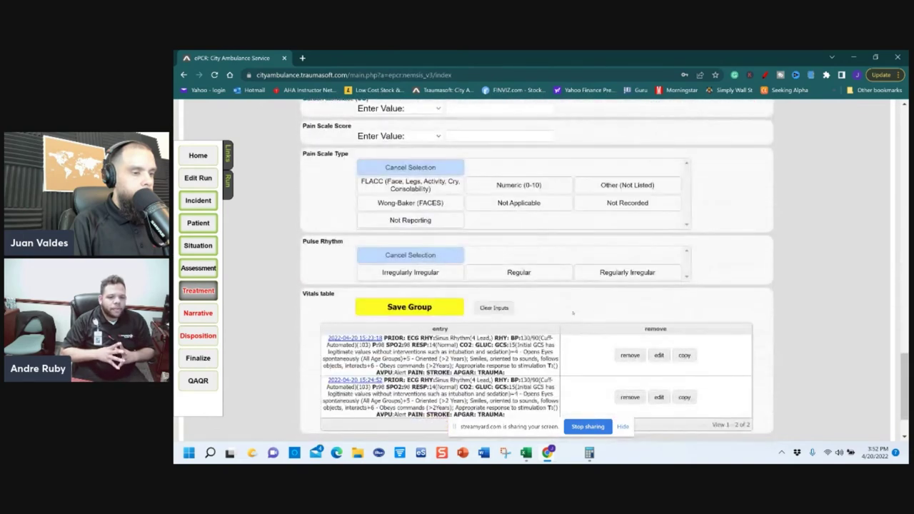
{"action": "scroll", "coordinate": [565, 303], "scroll_direction": "up", "scroll_amount": 15}
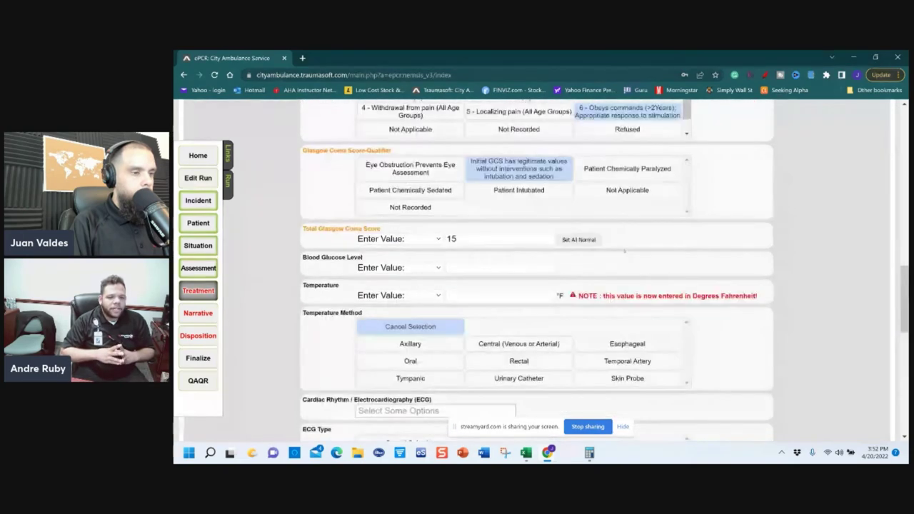
{"action": "scroll", "coordinate": [586, 258], "scroll_direction": "up", "scroll_amount": 3}
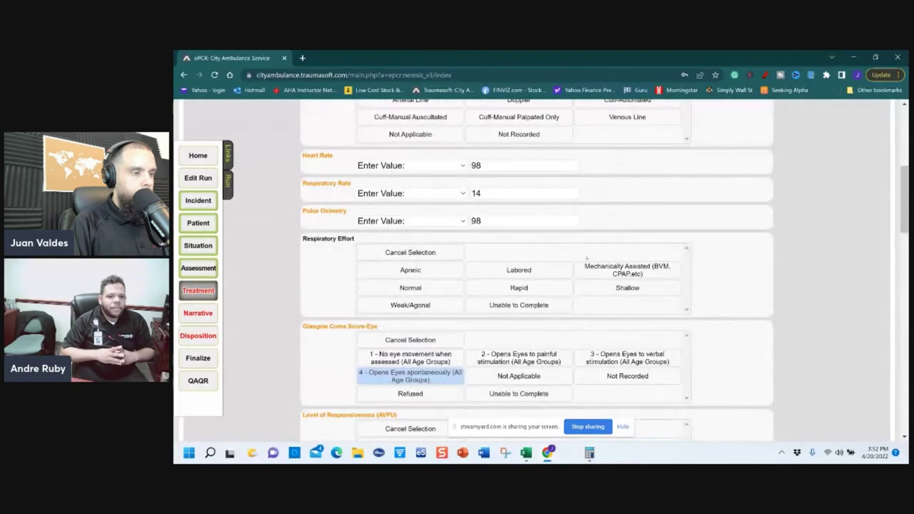
{"action": "scroll", "coordinate": [559, 262], "scroll_direction": "up", "scroll_amount": 4}
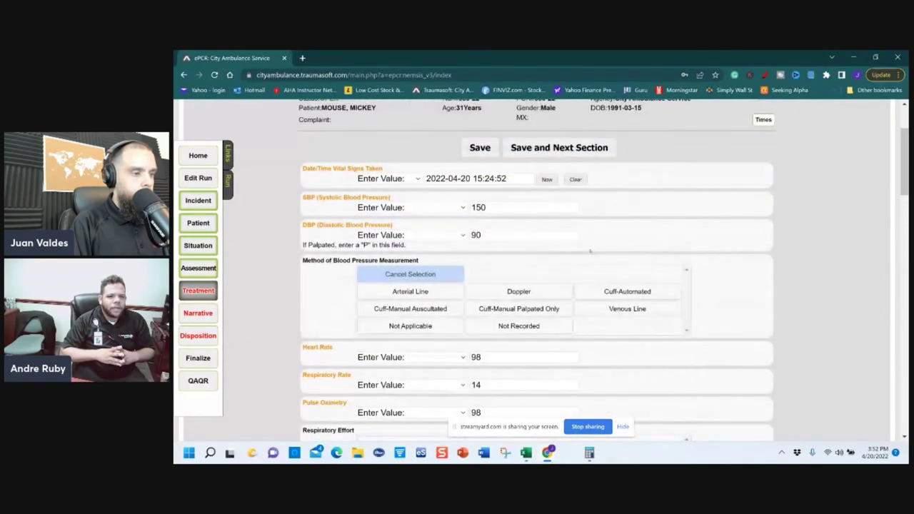
{"action": "left_click", "coordinate": [621, 291]}
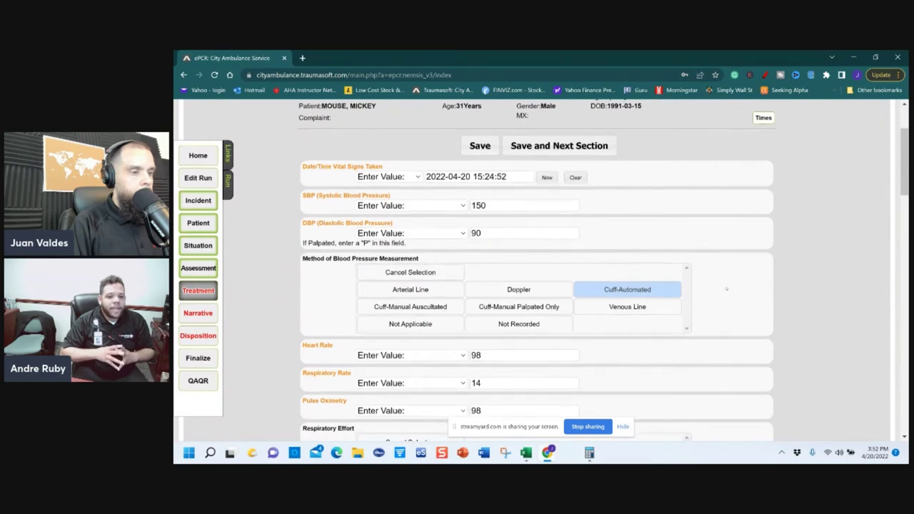
Step: Save the edited 15:24:52 vitals group to the vitals table
{"action": "scroll", "coordinate": [724, 291], "scroll_direction": "down", "scroll_amount": 3}
{"action": "scroll", "coordinate": [726, 288], "scroll_direction": "down", "scroll_amount": 15}
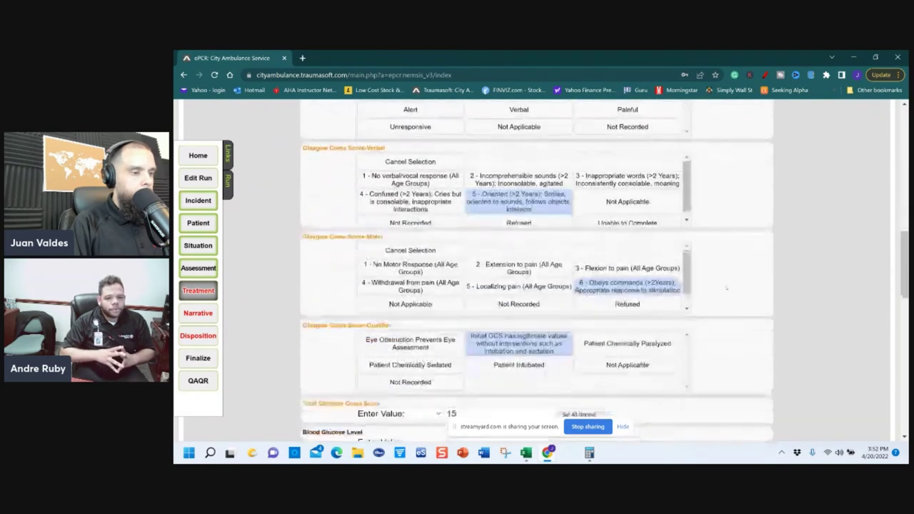
{"action": "scroll", "coordinate": [715, 282], "scroll_direction": "down", "scroll_amount": 1}
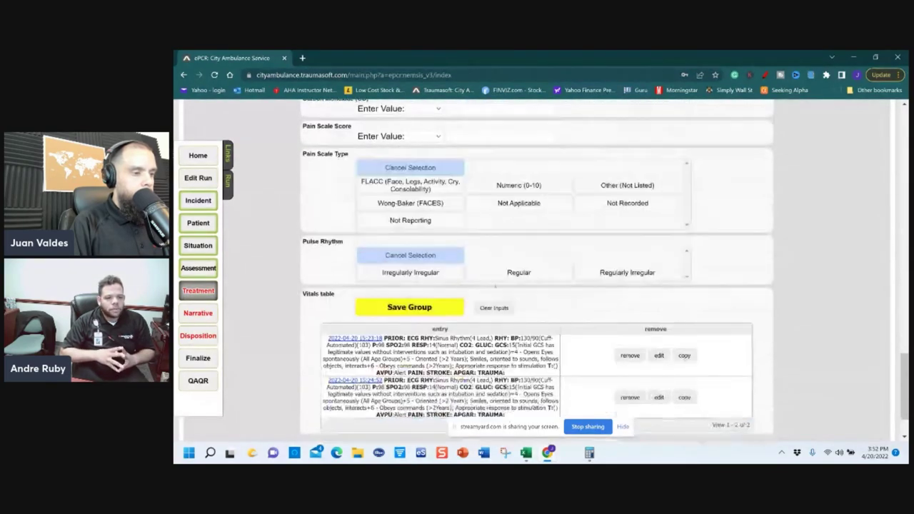
{"action": "left_click", "coordinate": [403, 307]}
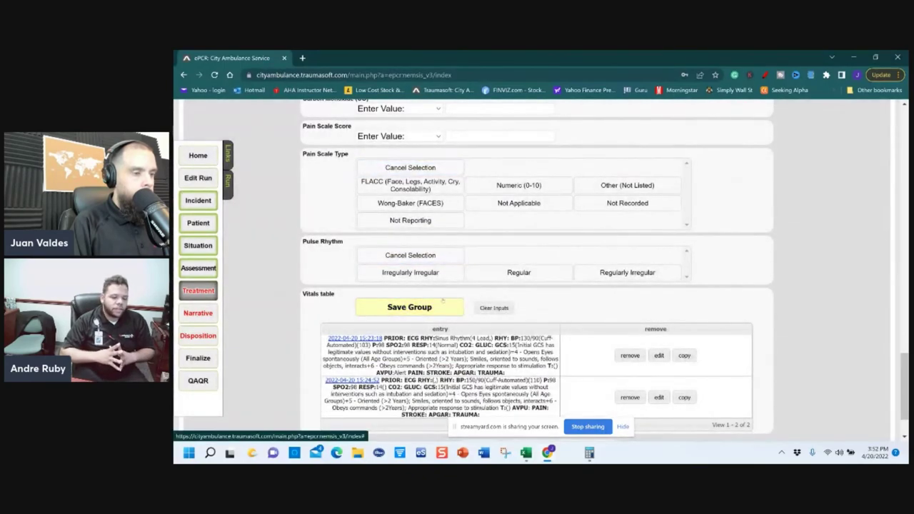
Step: Save the Vitals section, continue to Medications, and set Medications Administered to Yes
{"action": "scroll", "coordinate": [442, 301], "scroll_direction": "up", "scroll_amount": 10}
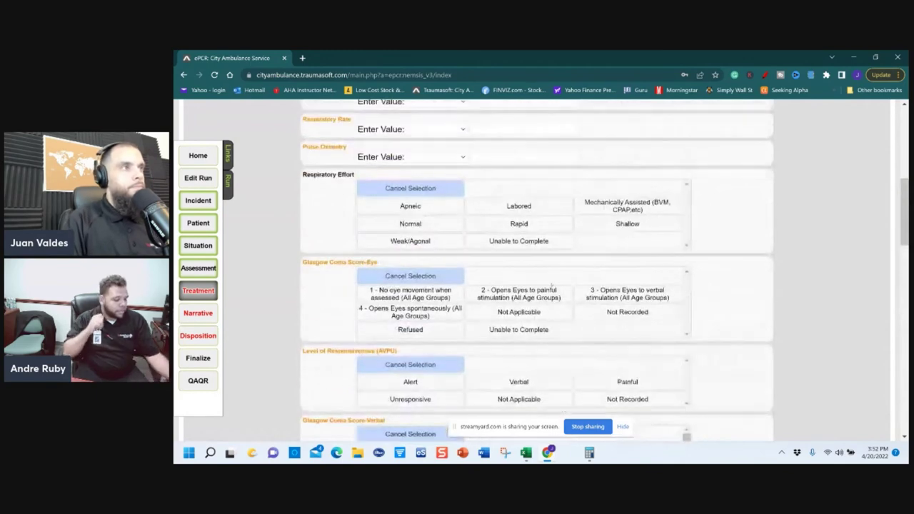
{"action": "scroll", "coordinate": [552, 284], "scroll_direction": "up", "scroll_amount": 10}
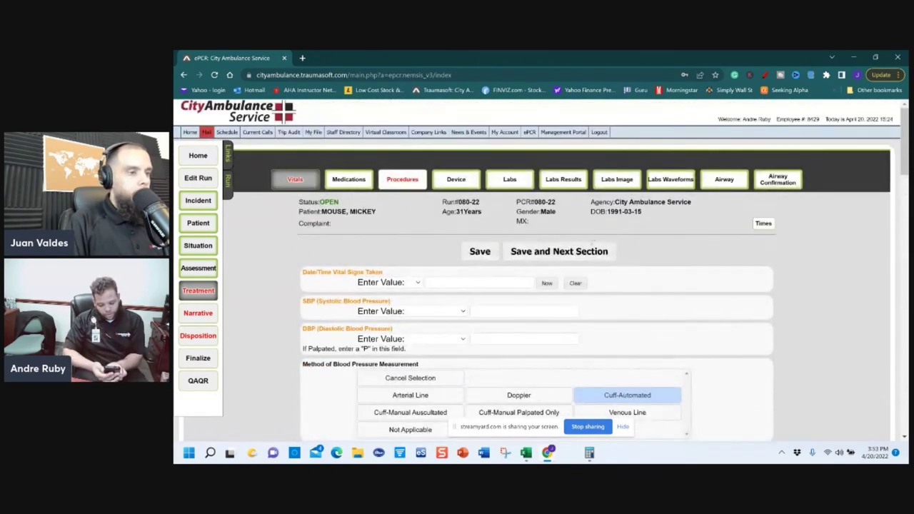
{"action": "left_click", "coordinate": [614, 254]}
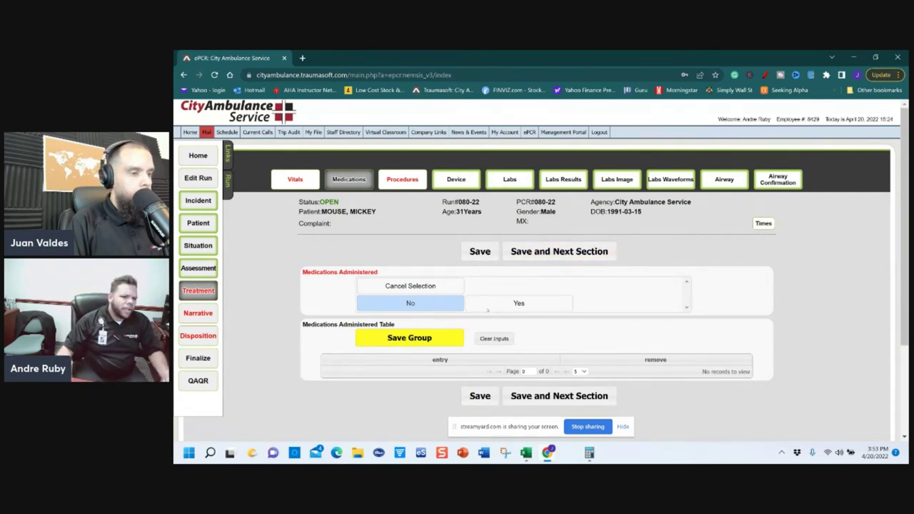
{"action": "left_click", "coordinate": [487, 309]}
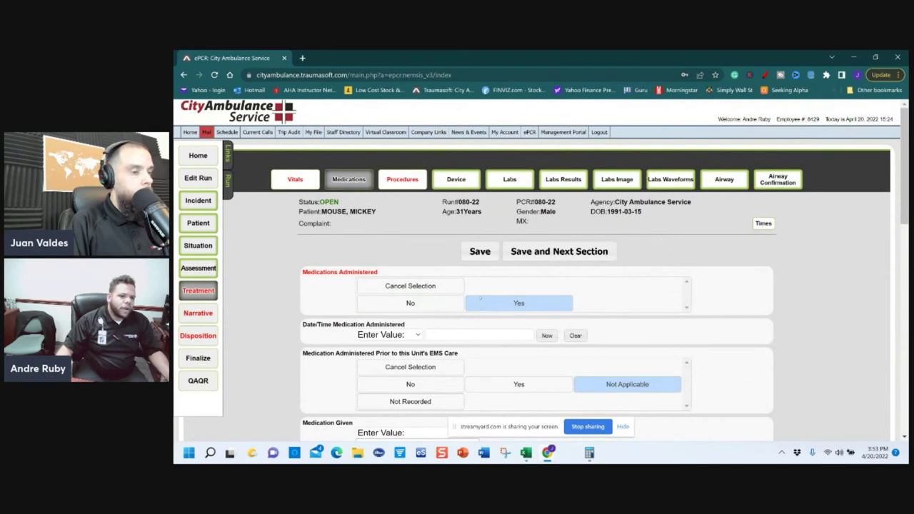
{"action": "left_click", "coordinate": [402, 179]}
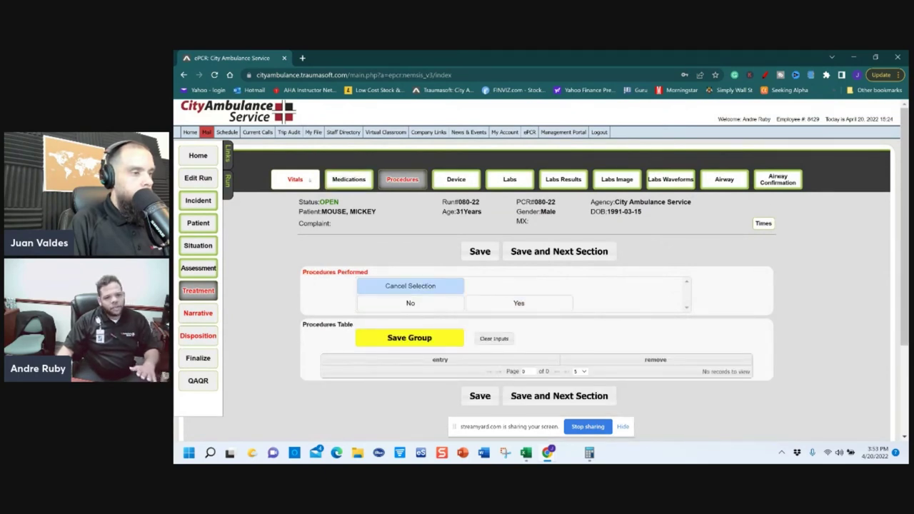
{"action": "left_click", "coordinate": [305, 179]}
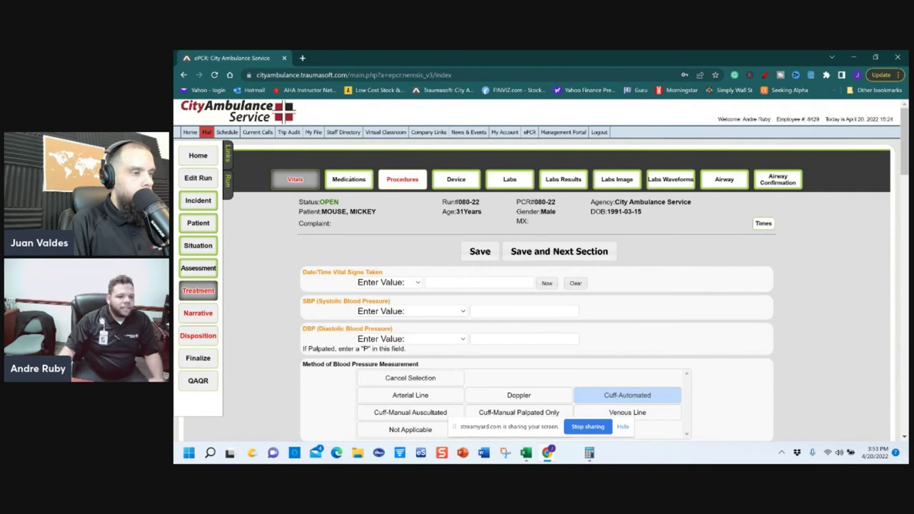
{"action": "left_click", "coordinate": [348, 179]}
Step: Set Procedures Performed to No, save that group to the procedures table, and save the section to continue to Device
{"action": "left_click", "coordinate": [402, 179]}
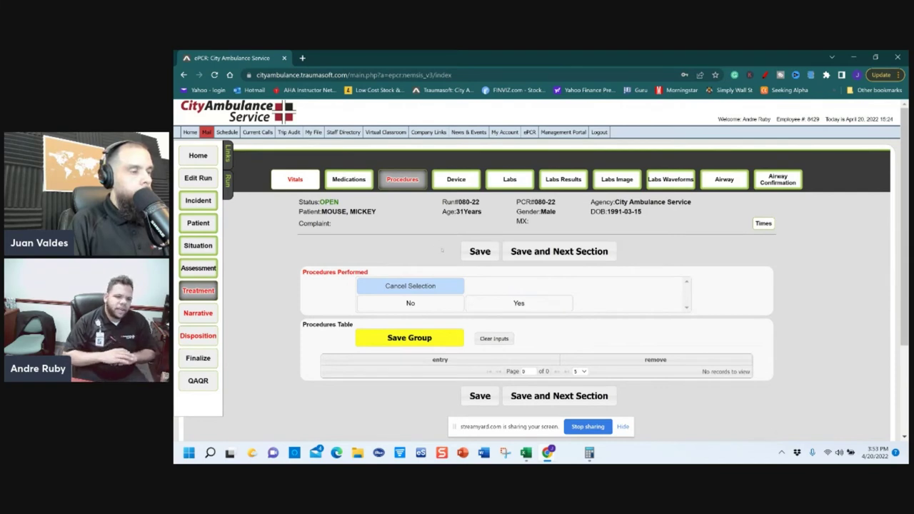
{"action": "scroll", "coordinate": [463, 257], "scroll_direction": "down", "scroll_amount": 2}
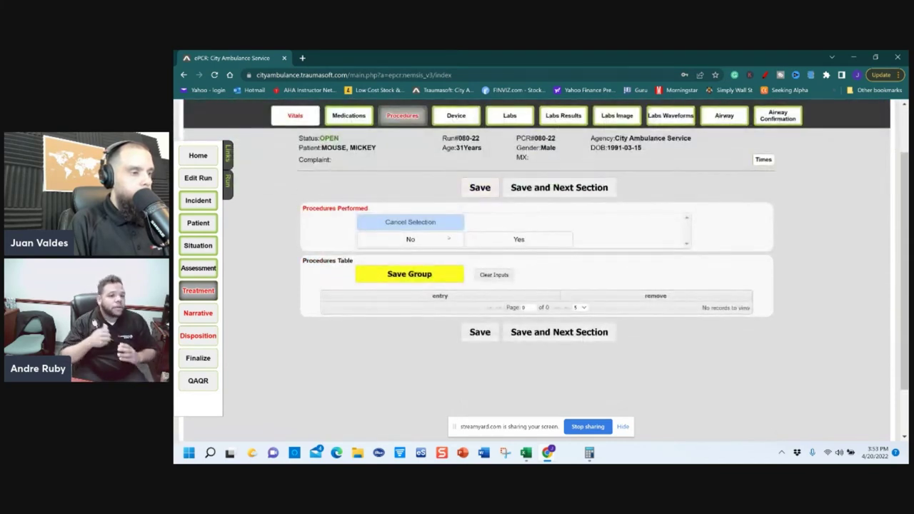
{"action": "left_click", "coordinate": [449, 239]}
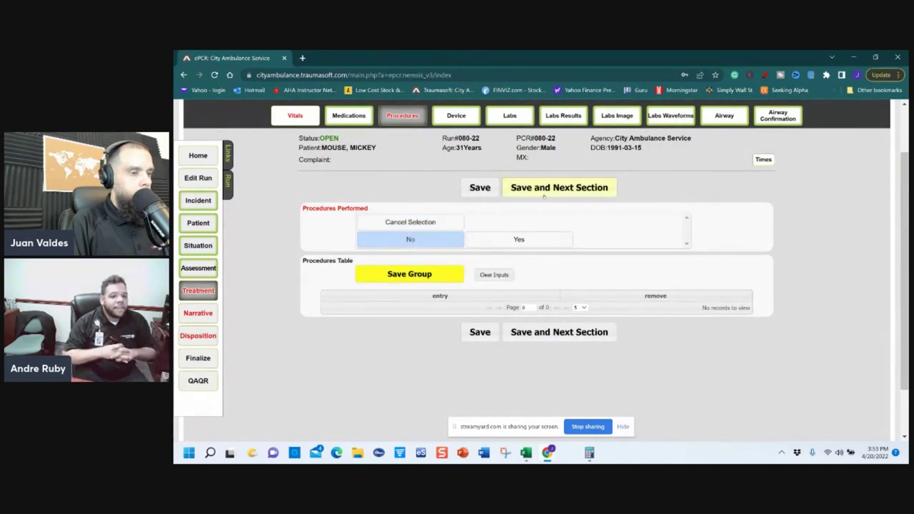
{"action": "left_click", "coordinate": [444, 275]}
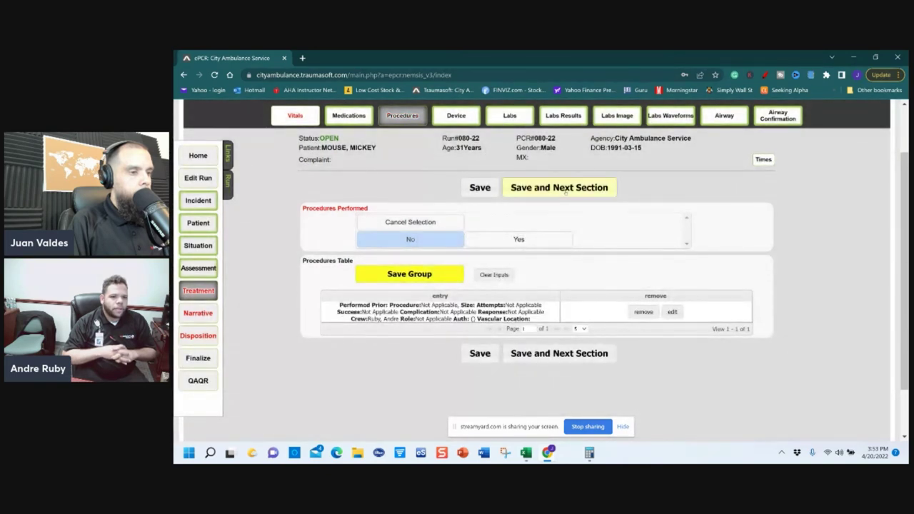
{"action": "left_click", "coordinate": [565, 188]}
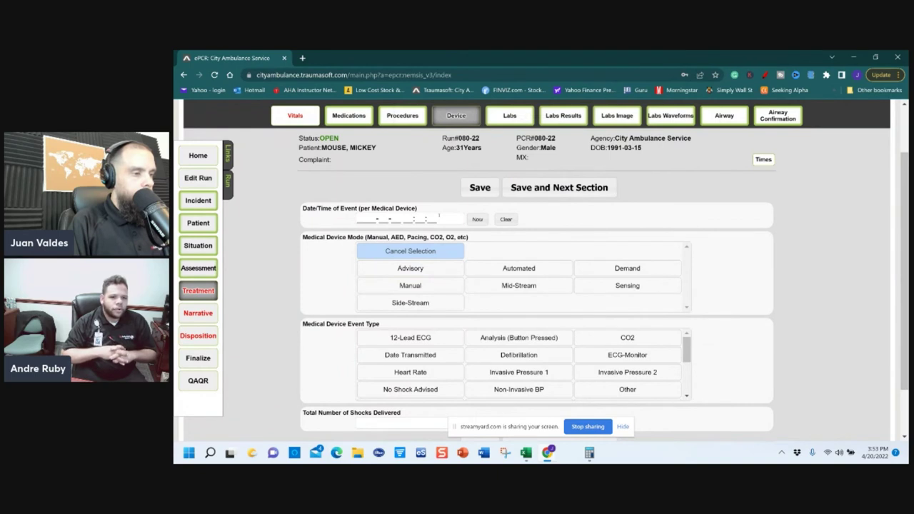
Step: Save the Device and Labs sections without adding any entries and continue to Labs Results
{"action": "scroll", "coordinate": [497, 253], "scroll_direction": "down", "scroll_amount": 2}
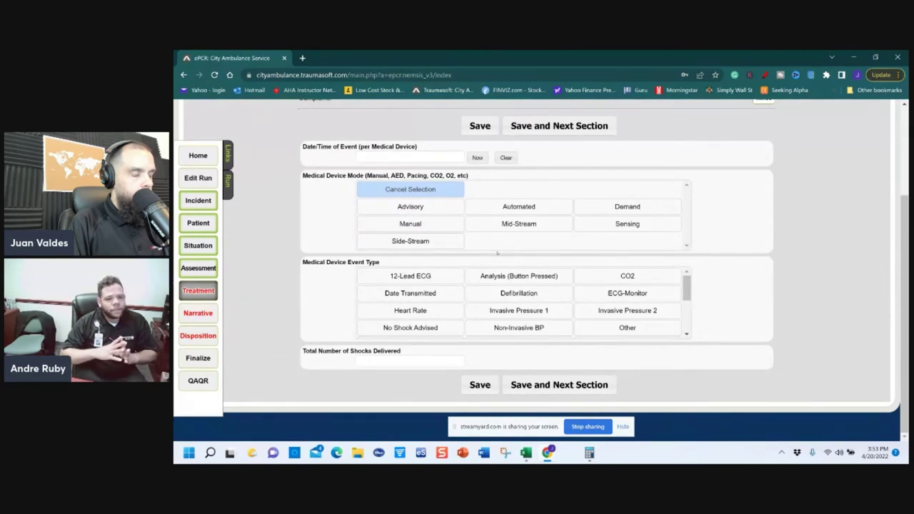
{"action": "scroll", "coordinate": [498, 253], "scroll_direction": "up", "scroll_amount": 2}
{"action": "scroll", "coordinate": [567, 158], "scroll_direction": "down", "scroll_amount": 2}
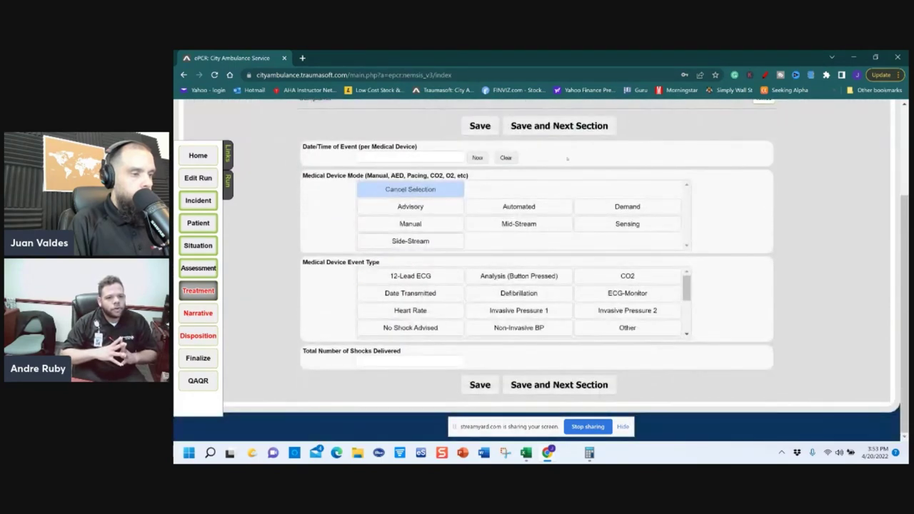
{"action": "left_click", "coordinate": [559, 125]}
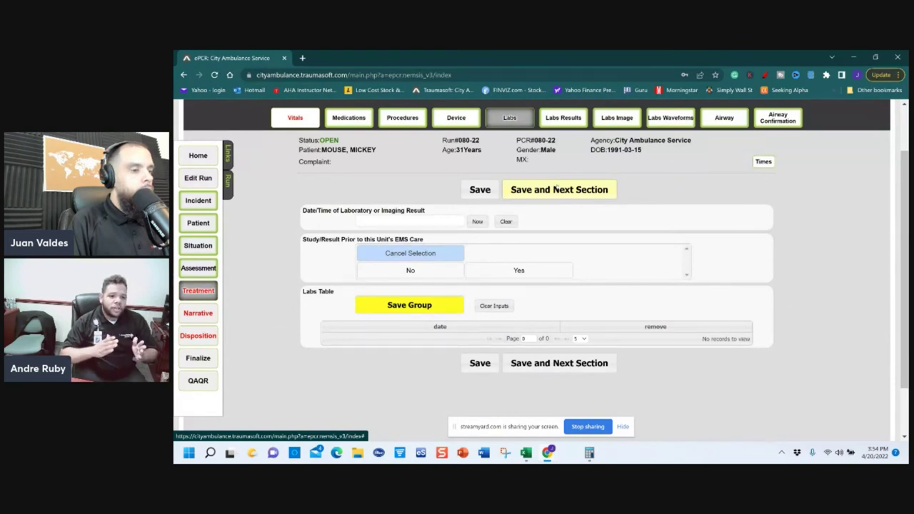
{"action": "left_click", "coordinate": [554, 187]}
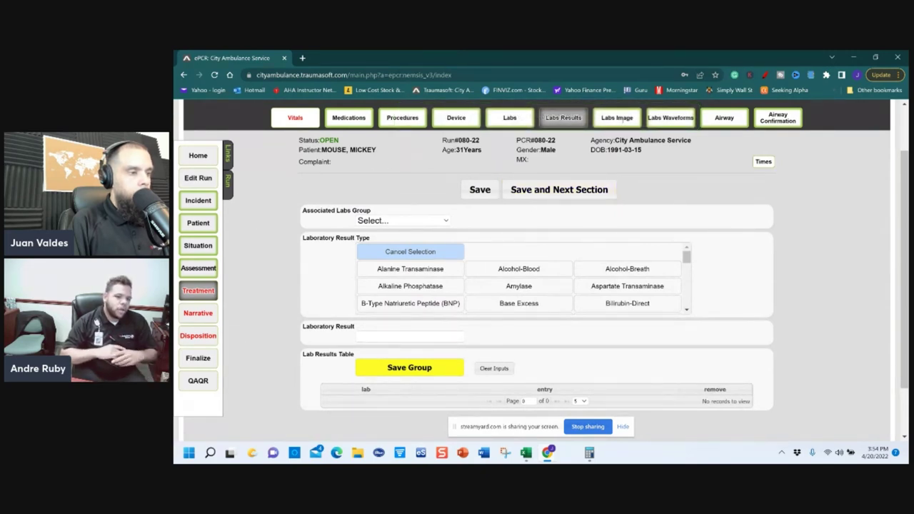
Step: Look over the Airway, Labs Waveforms and Airway Confirmation sections of the treatment record
{"action": "left_click", "coordinate": [724, 118]}
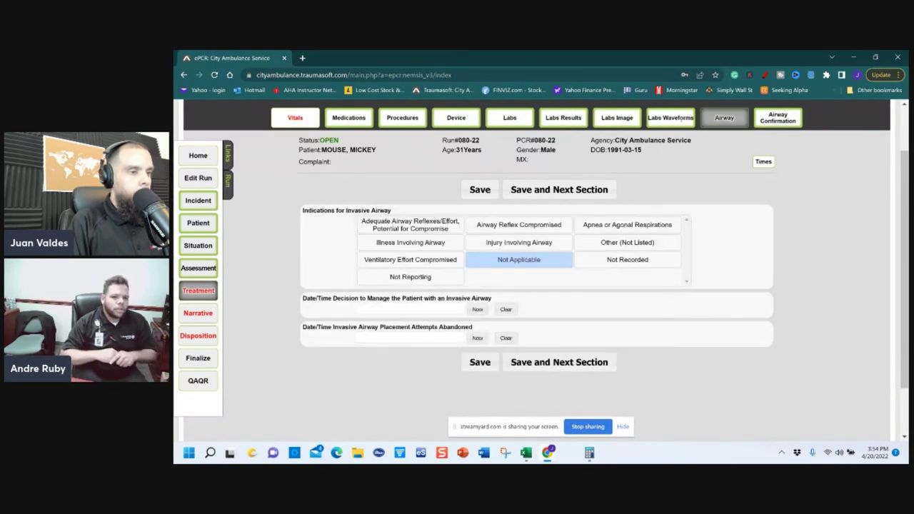
{"action": "left_click", "coordinate": [678, 118]}
{"action": "left_click", "coordinate": [710, 118]}
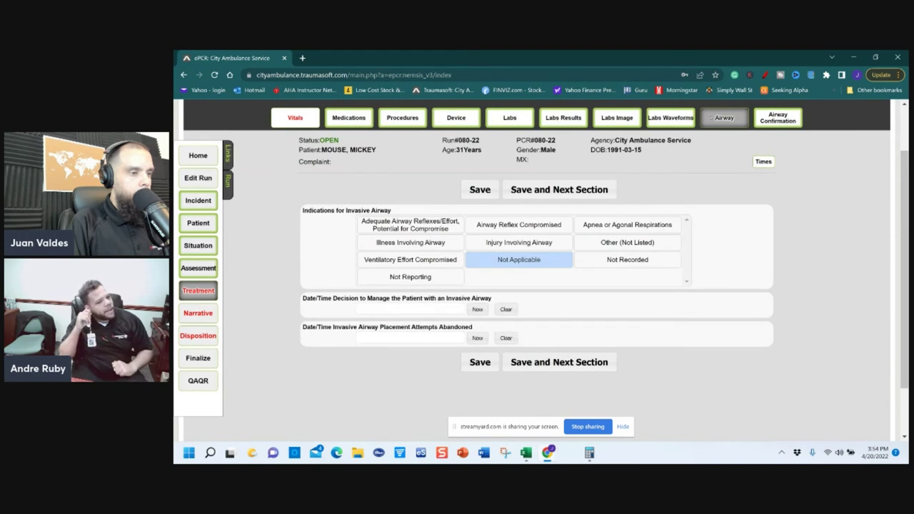
{"action": "left_click", "coordinate": [777, 118]}
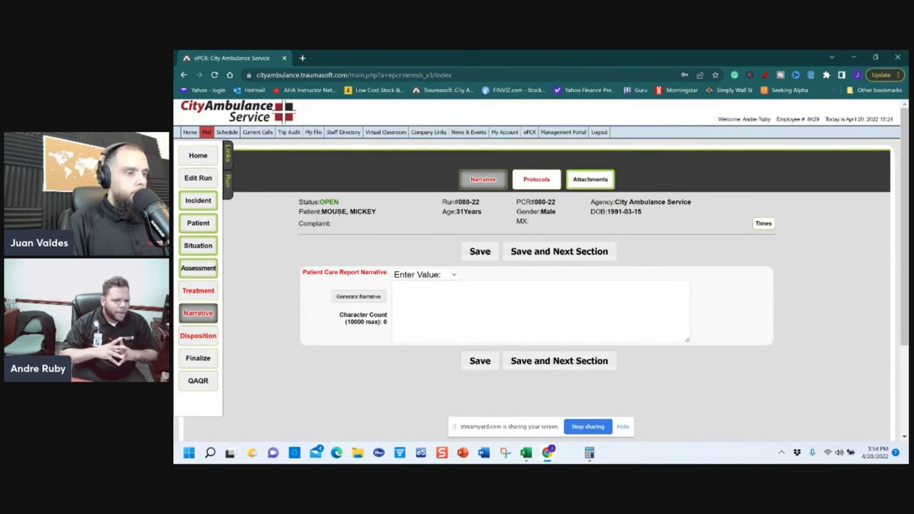
Step: Generate the Patient Care Report Narrative in the Narrative section and look through the generated text
{"action": "left_click", "coordinate": [358, 296]}
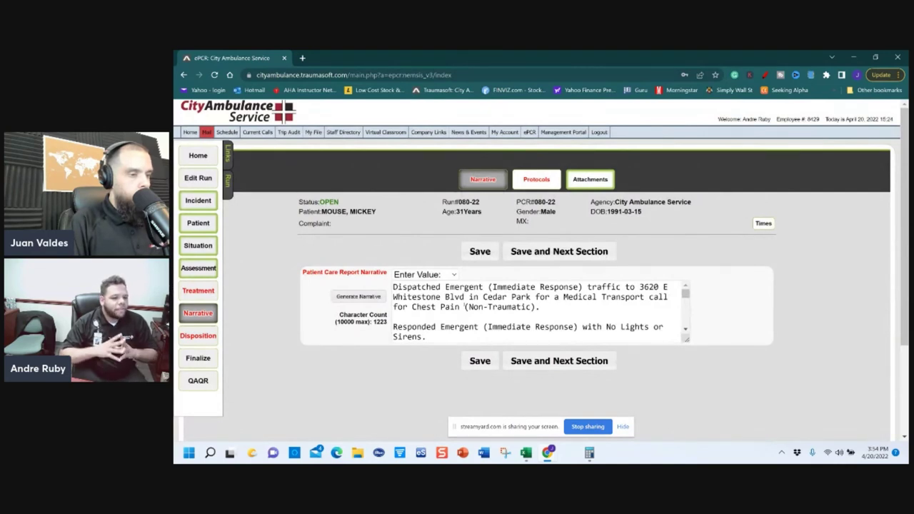
{"action": "scroll", "coordinate": [465, 305], "scroll_direction": "down", "scroll_amount": 10}
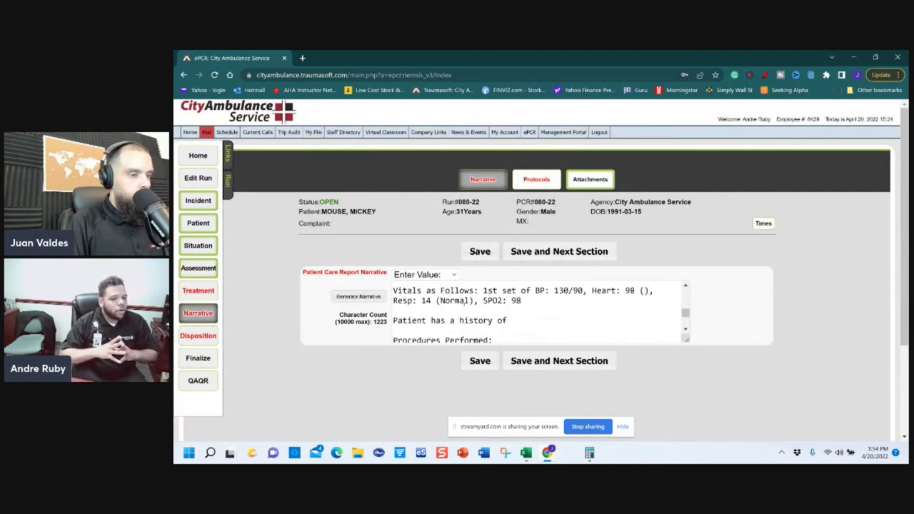
{"action": "scroll", "coordinate": [464, 303], "scroll_direction": "down", "scroll_amount": 3}
{"action": "scroll", "coordinate": [465, 306], "scroll_direction": "up", "scroll_amount": 15}
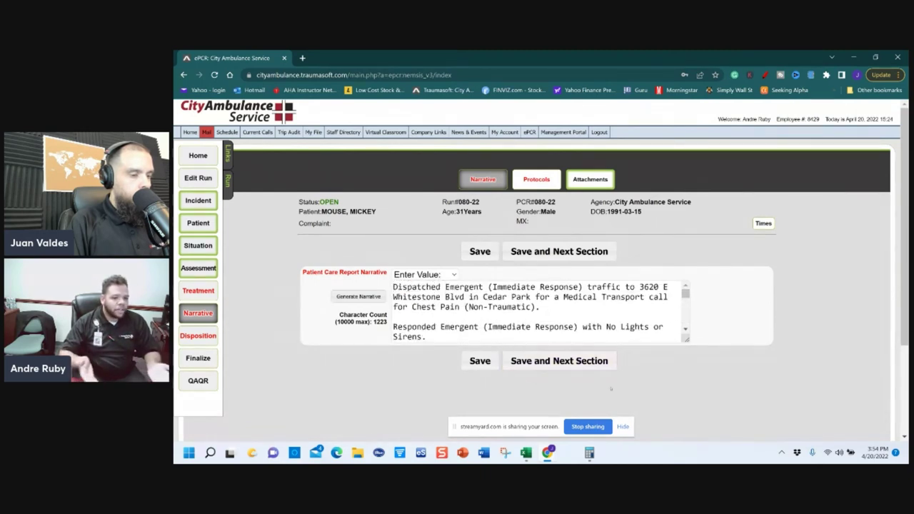
Step: Hide the screen-sharing notice and reread the generated narrative, from the dispatch details through the transport and transfer lines
{"action": "left_click", "coordinate": [622, 426]}
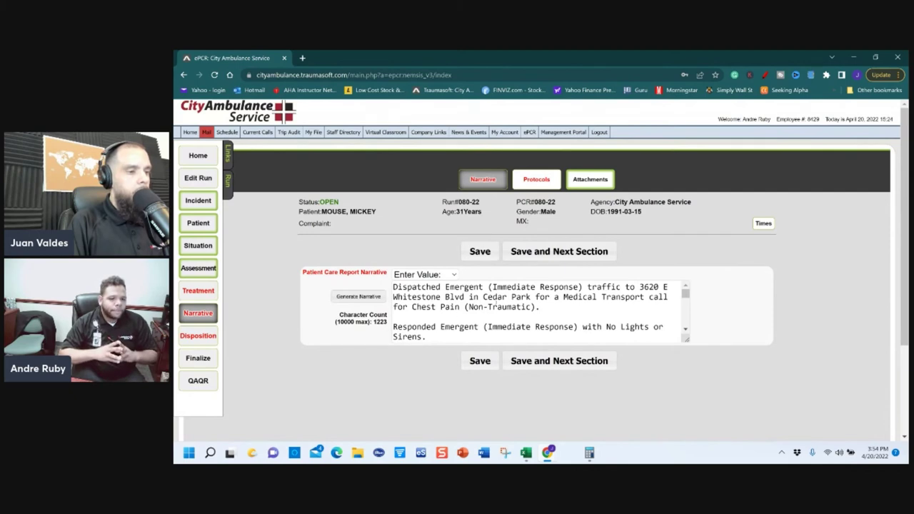
{"action": "scroll", "coordinate": [494, 304], "scroll_direction": "down", "scroll_amount": 15}
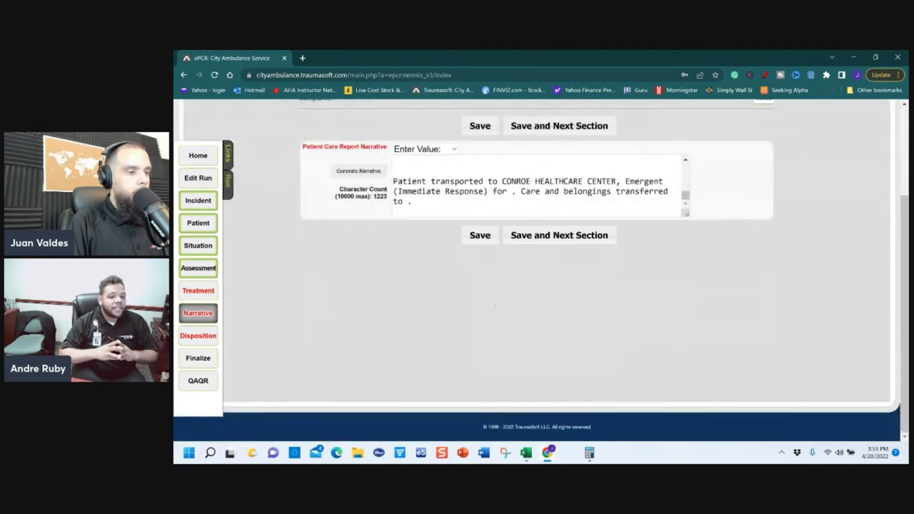
{"action": "scroll", "coordinate": [494, 304], "scroll_direction": "up", "scroll_amount": 15}
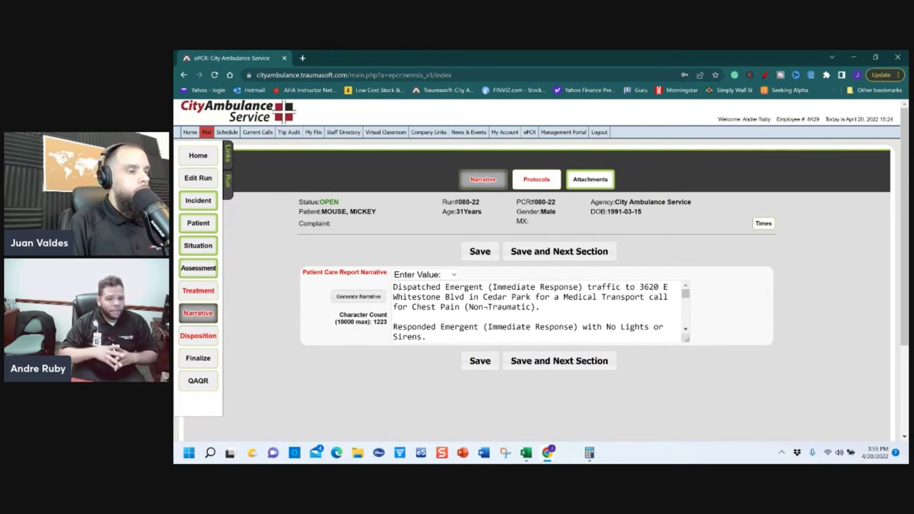
{"action": "scroll", "coordinate": [536, 312], "scroll_direction": "down", "scroll_amount": 4}
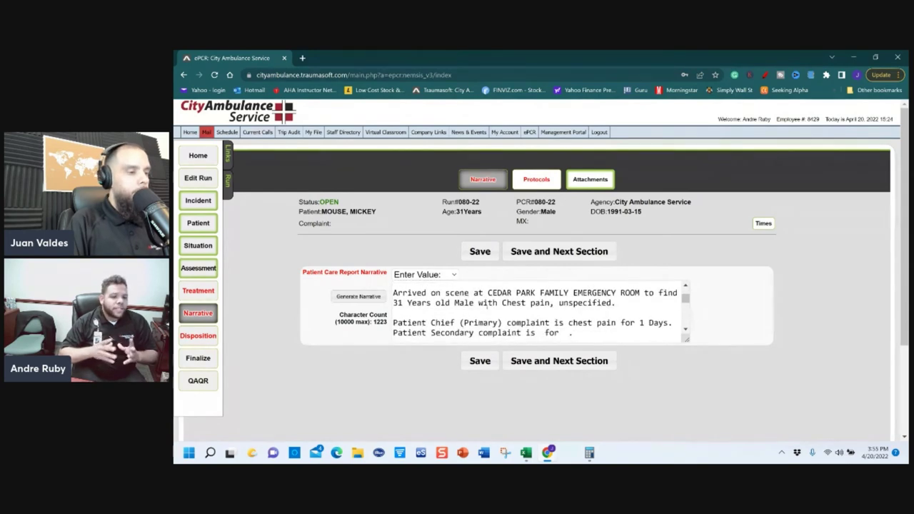
Step: Save the narrative, add the Medical-Cardiac Chest Pain protocol with age category Adult Only to the Protocols Table, and save the Protocols section
{"action": "left_click", "coordinate": [554, 360]}
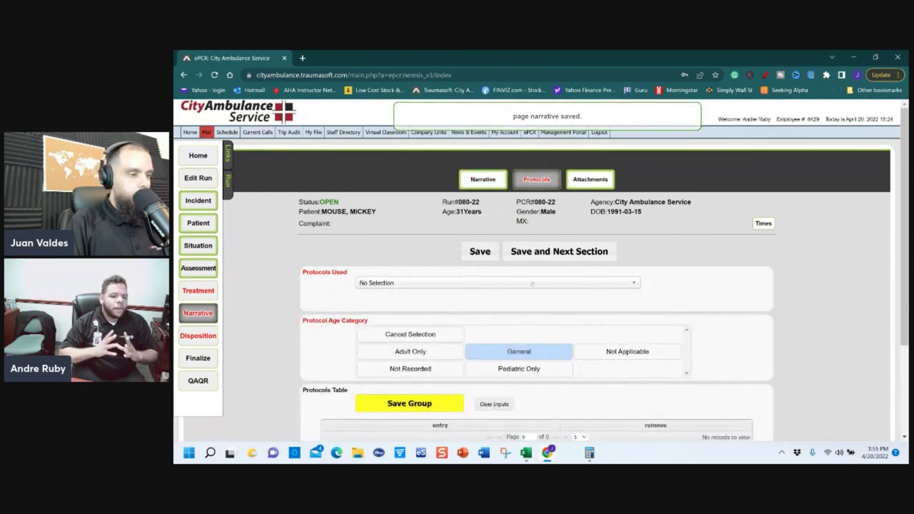
{"action": "left_click", "coordinate": [532, 282]}
{"action": "type", "text": "che"}
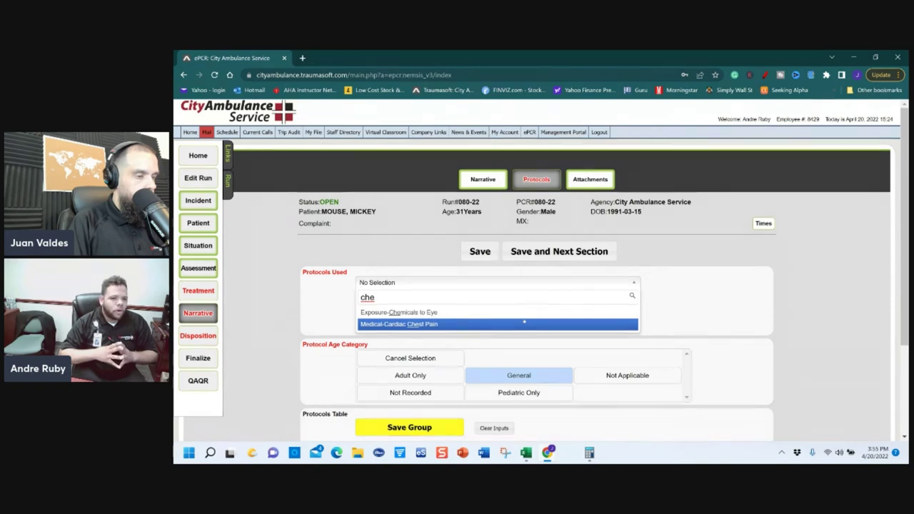
{"action": "left_click", "coordinate": [524, 322]}
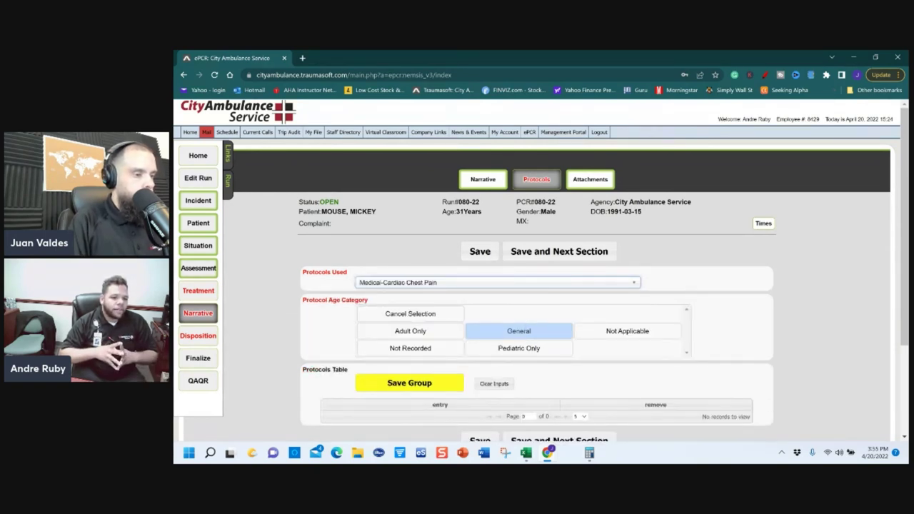
{"action": "scroll", "coordinate": [524, 325], "scroll_direction": "down", "scroll_amount": 2}
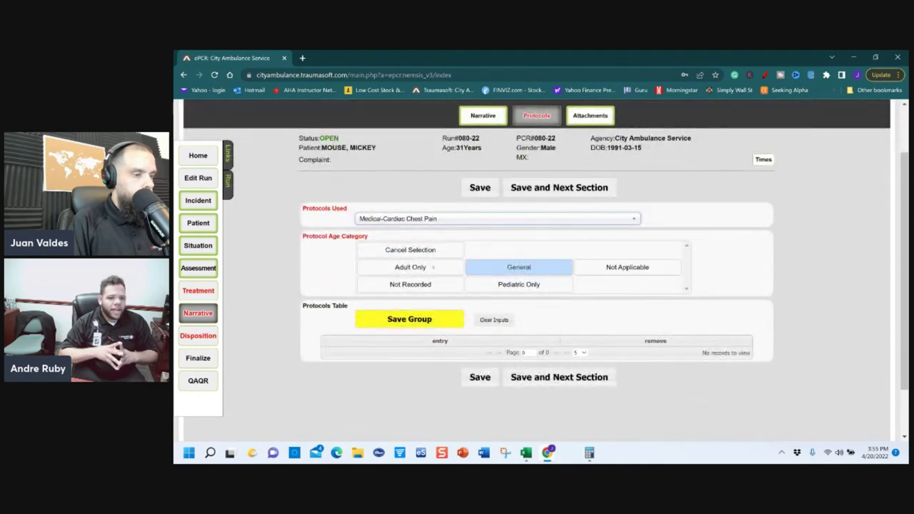
{"action": "left_click", "coordinate": [432, 267]}
{"action": "left_click", "coordinate": [421, 319]}
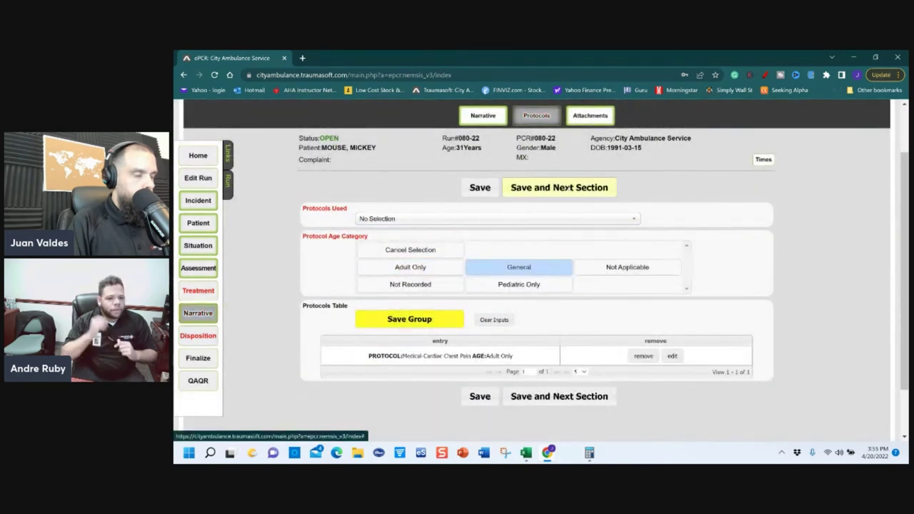
{"action": "left_click", "coordinate": [566, 187]}
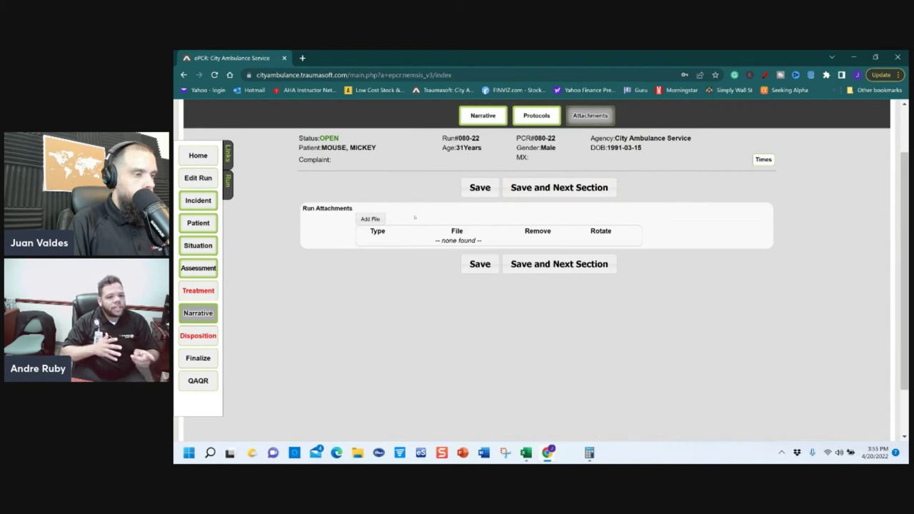
Step: Add a run attachment of type MOT using the file 2021-09-21_10-32-42 from the Cityamb folder on the Desktop
{"action": "left_click", "coordinate": [370, 219]}
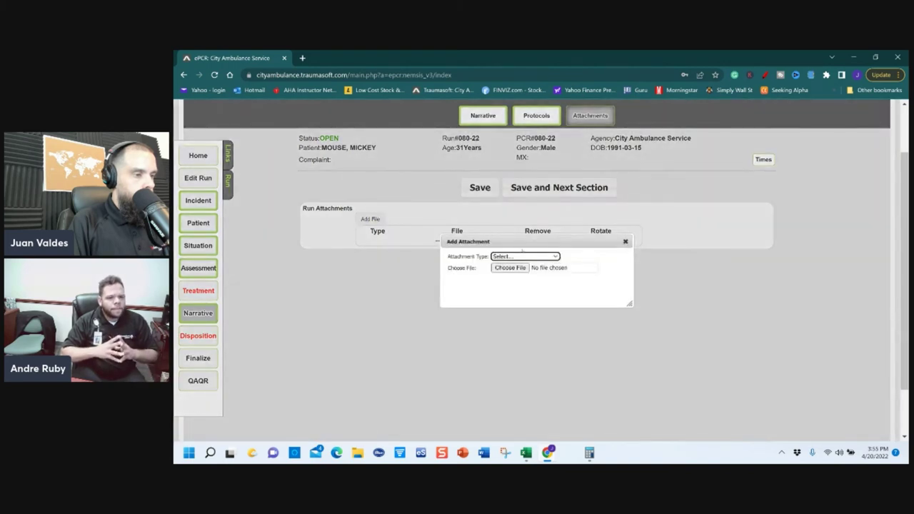
{"action": "left_click", "coordinate": [532, 255]}
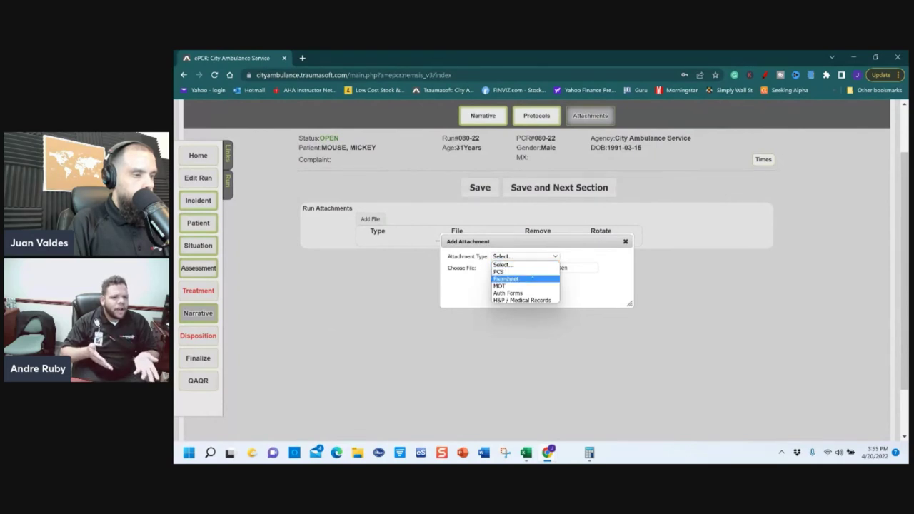
{"action": "left_click", "coordinate": [532, 285]}
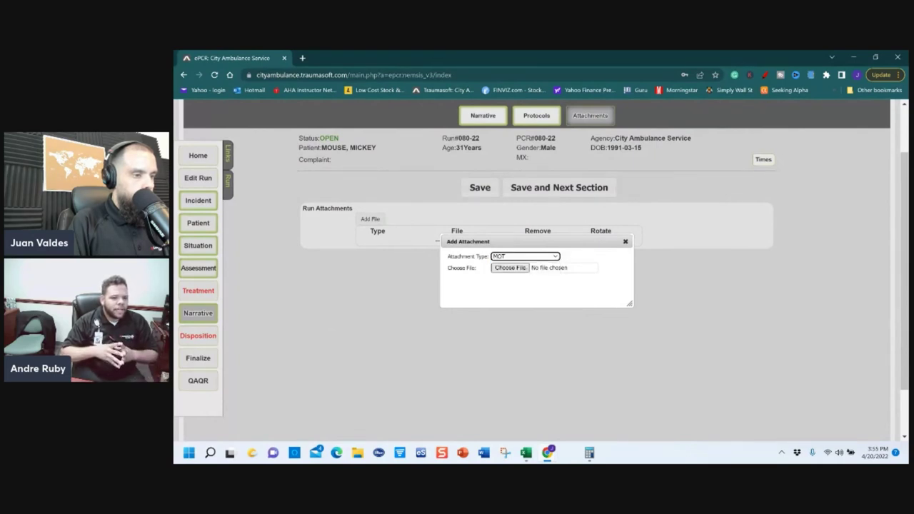
{"action": "left_click", "coordinate": [526, 267]}
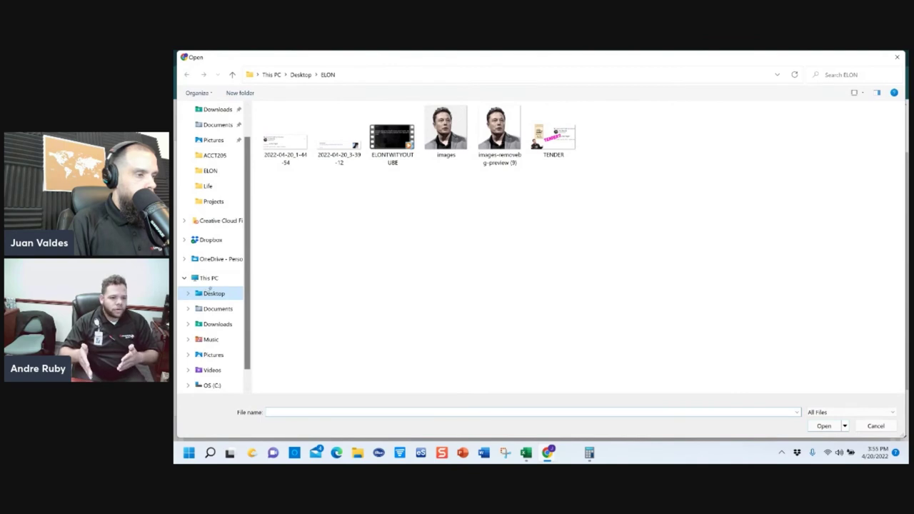
{"action": "left_click", "coordinate": [212, 293]}
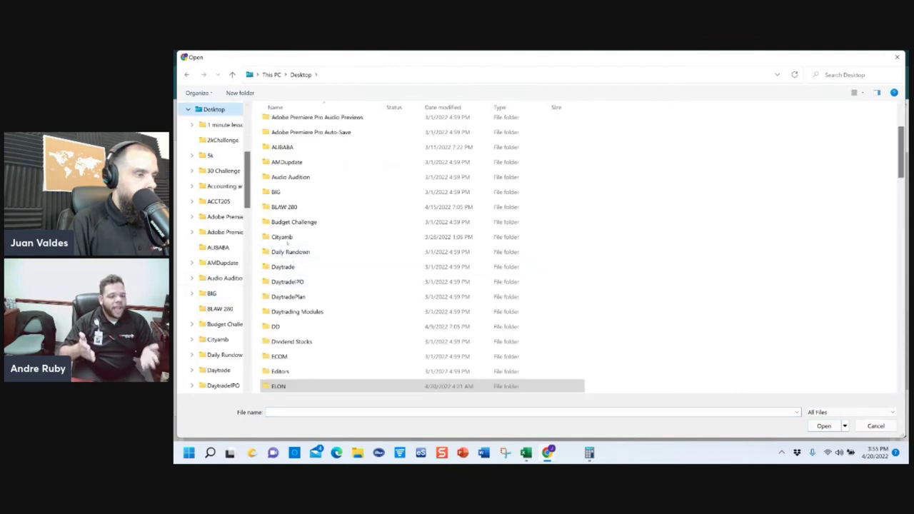
{"action": "left_click", "coordinate": [285, 238]}
{"action": "double_click", "coordinate": [285, 238]}
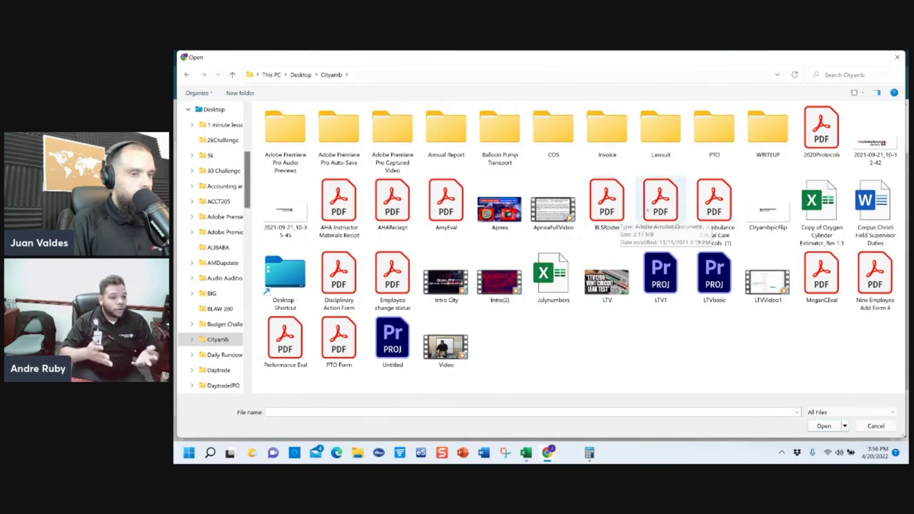
{"action": "left_click", "coordinate": [874, 139]}
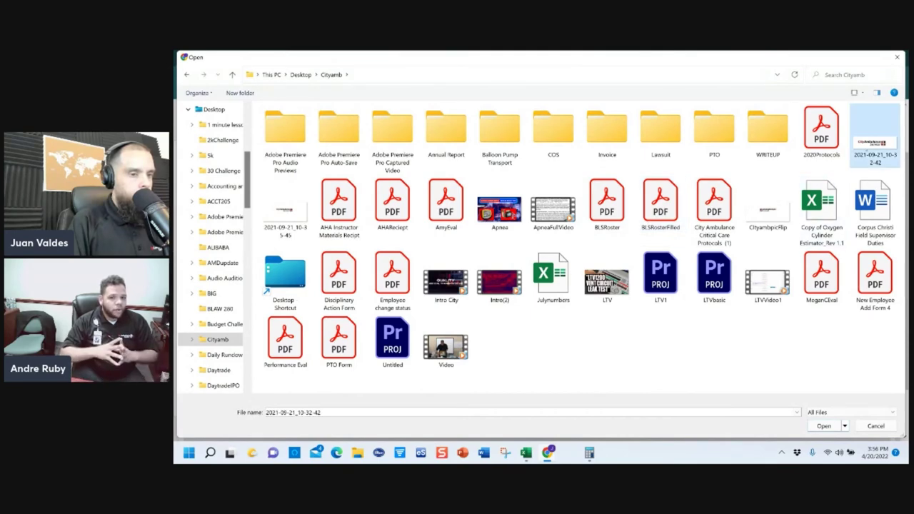
{"action": "left_click", "coordinate": [824, 426]}
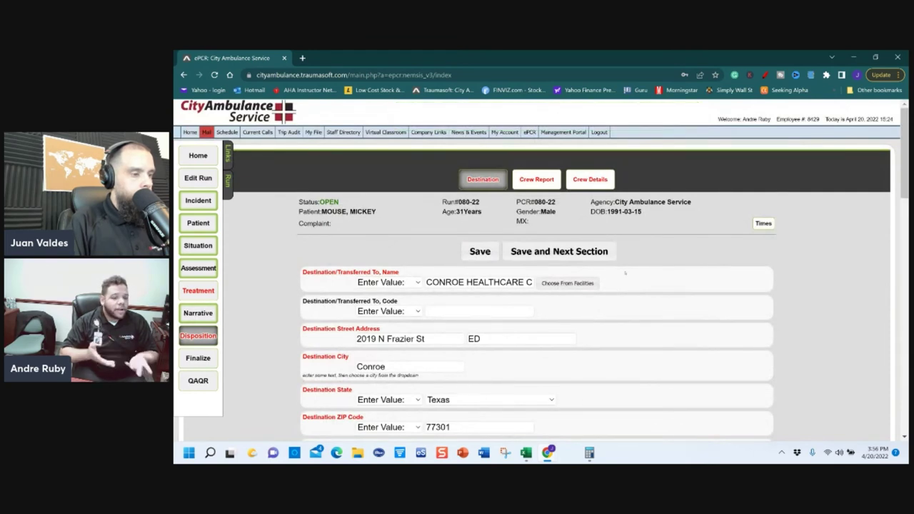
Step: Review the Destination entries, and set the patient's condition at destination to Improved and the destination type to Hospital-Emergency Department
{"action": "scroll", "coordinate": [629, 270], "scroll_direction": "down", "scroll_amount": 1}
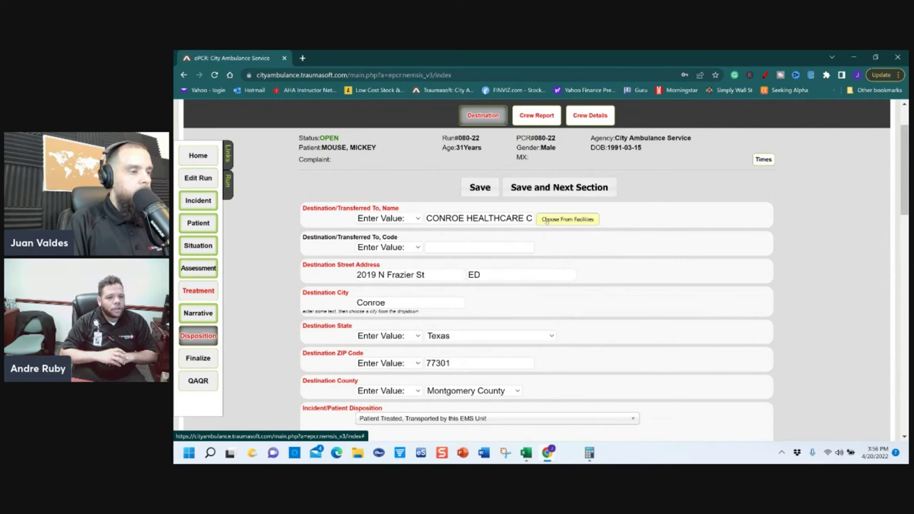
{"action": "scroll", "coordinate": [488, 261], "scroll_direction": "down", "scroll_amount": 5}
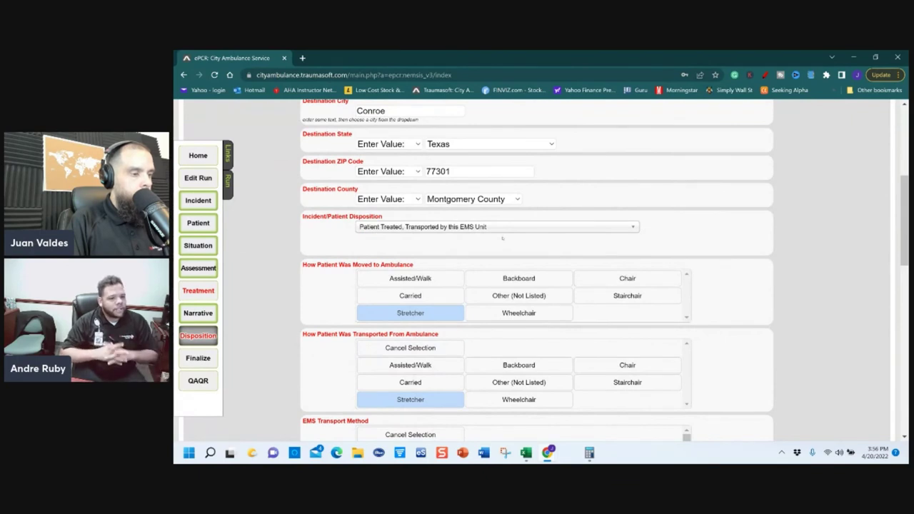
{"action": "scroll", "coordinate": [502, 239], "scroll_direction": "down", "scroll_amount": 2}
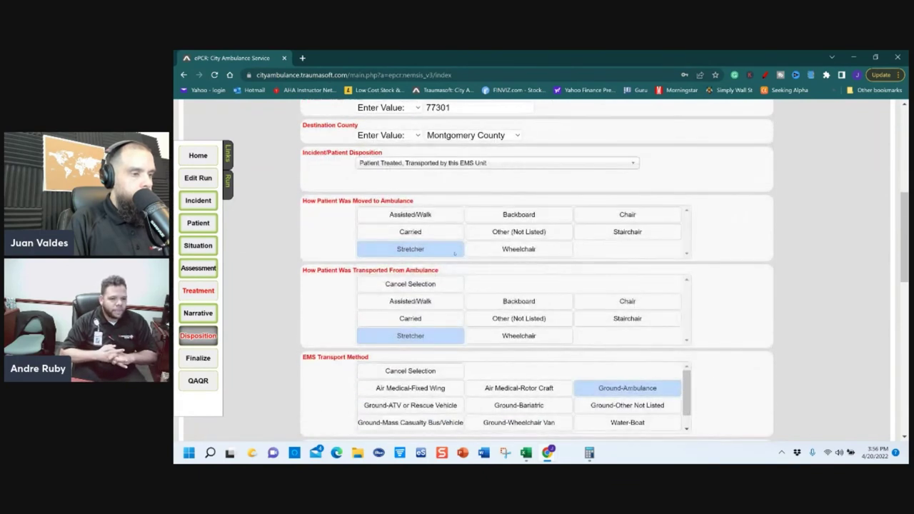
{"action": "scroll", "coordinate": [450, 246], "scroll_direction": "down", "scroll_amount": 4}
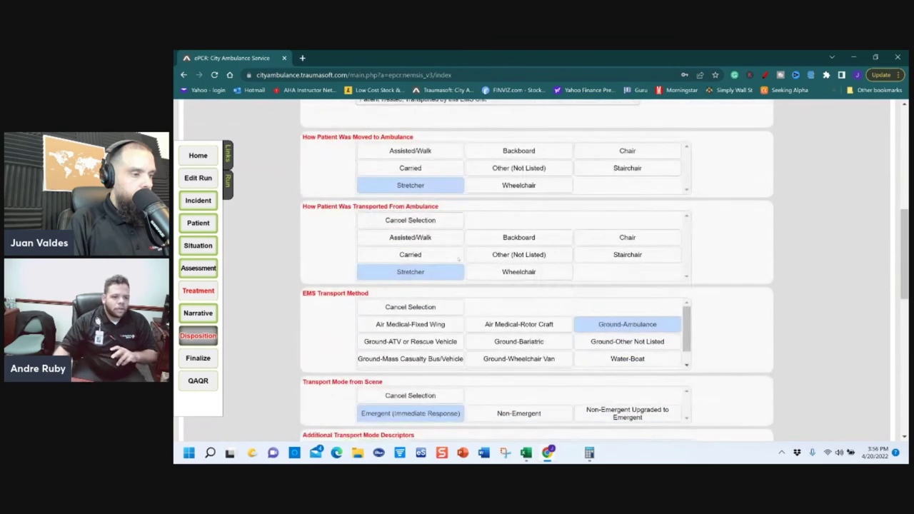
{"action": "scroll", "coordinate": [472, 252], "scroll_direction": "down", "scroll_amount": 5}
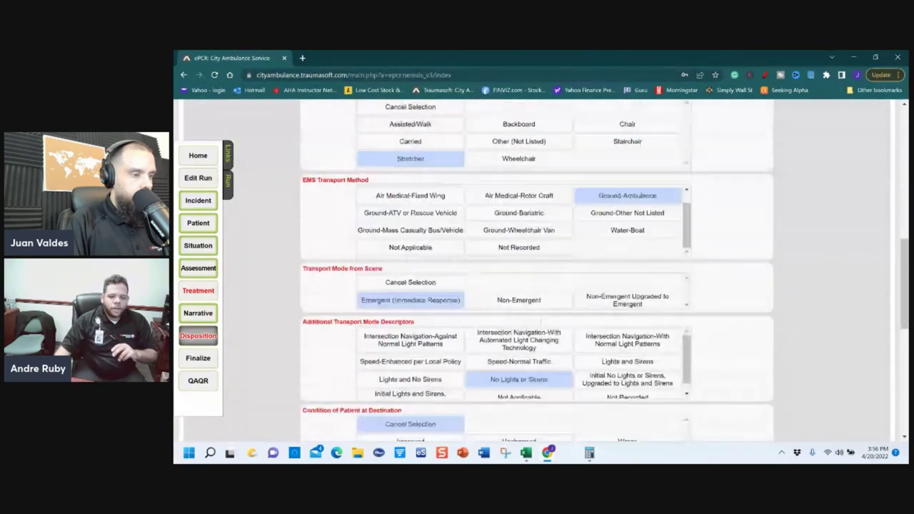
{"action": "scroll", "coordinate": [527, 312], "scroll_direction": "down", "scroll_amount": 7}
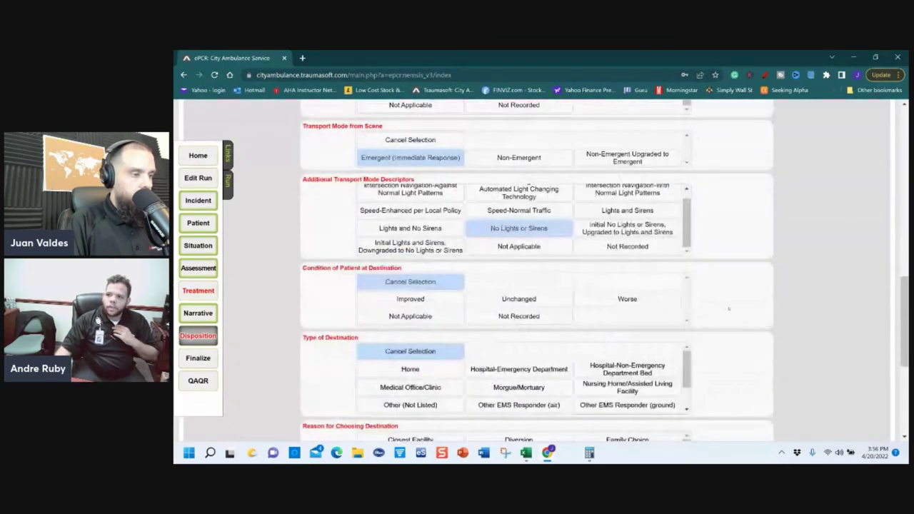
{"action": "left_click", "coordinate": [491, 245]}
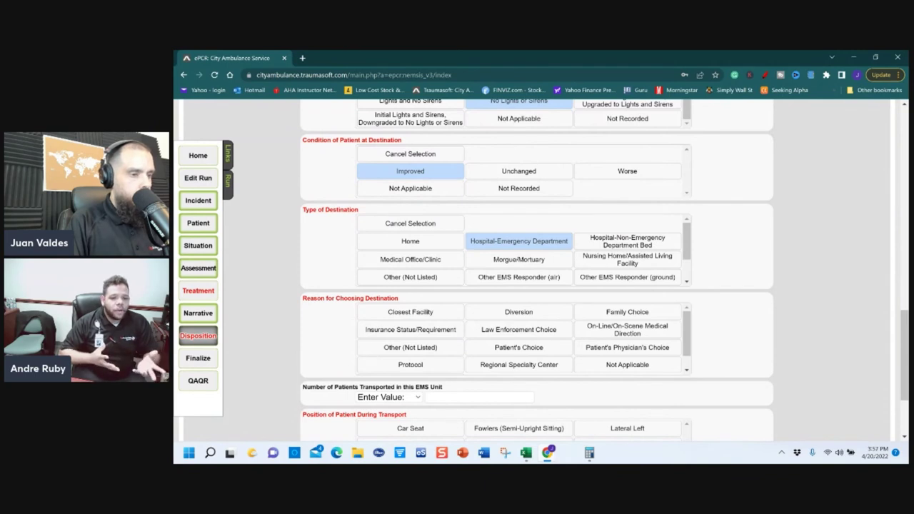
Step: Change the destination type to Hospital-Non-Emergency Department Bed, set the reason for choosing it to Patient's Physician's Choice, and save the section
{"action": "scroll", "coordinate": [518, 249], "scroll_direction": "down", "scroll_amount": 2}
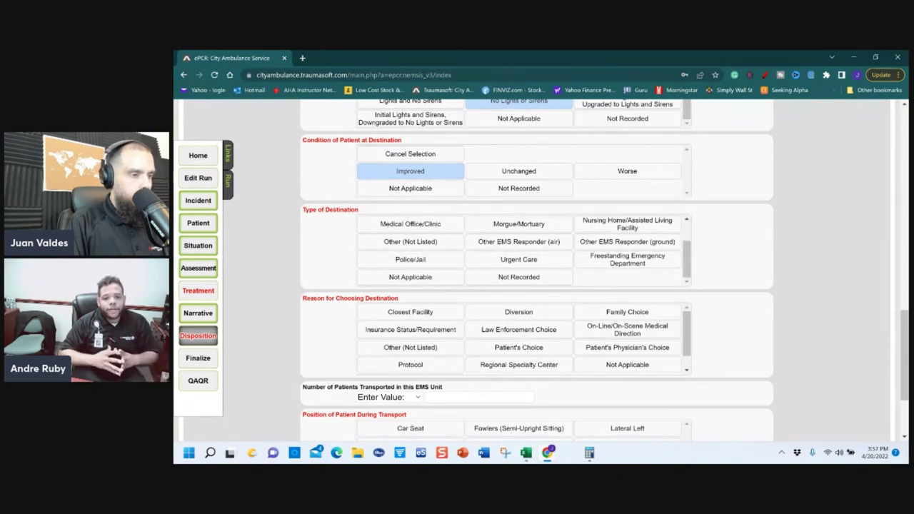
{"action": "scroll", "coordinate": [511, 289], "scroll_direction": "down", "scroll_amount": 2}
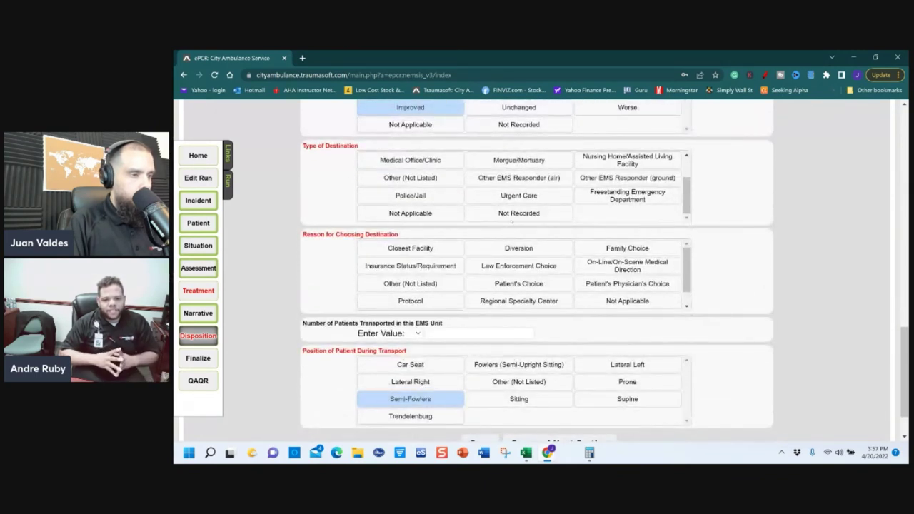
{"action": "scroll", "coordinate": [511, 222], "scroll_direction": "up", "scroll_amount": 2}
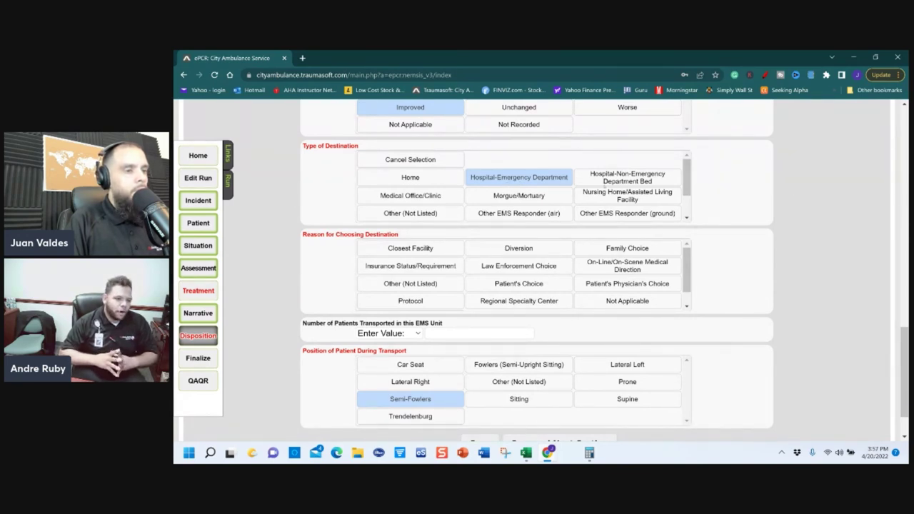
{"action": "left_click", "coordinate": [609, 181]}
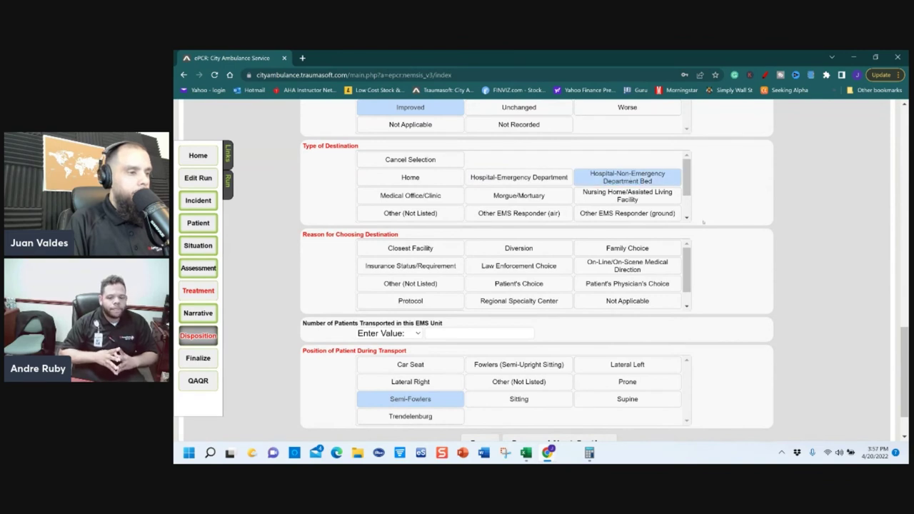
{"action": "scroll", "coordinate": [703, 222], "scroll_direction": "down", "scroll_amount": 1}
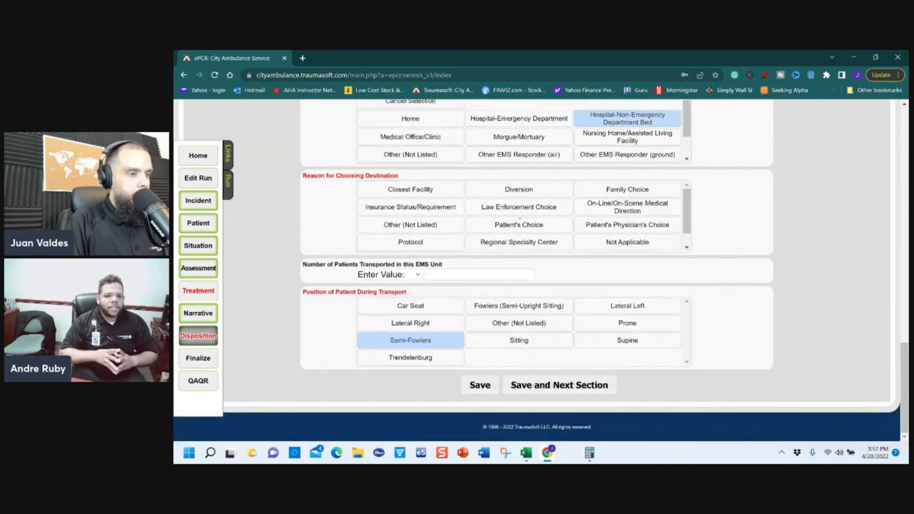
{"action": "left_click", "coordinate": [617, 230]}
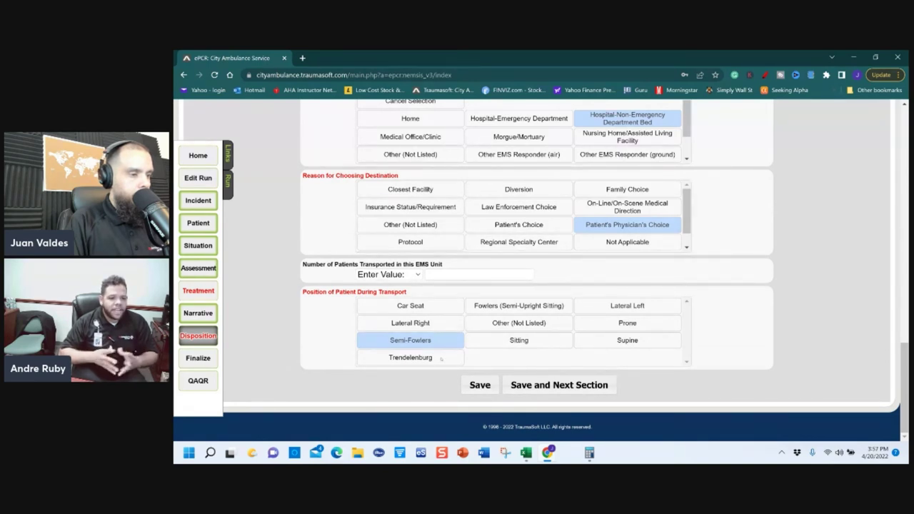
{"action": "left_click", "coordinate": [544, 385]}
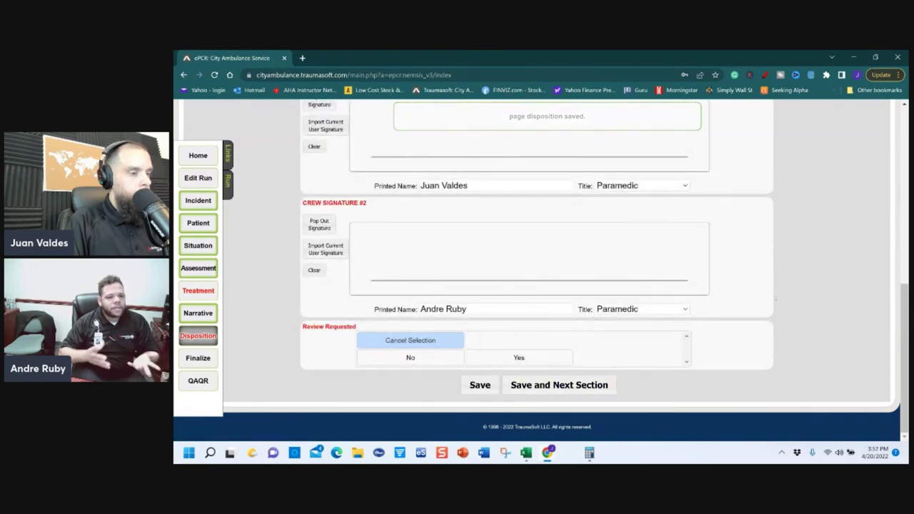
Step: Set Who Is Signing to Section I: Patient in the Crew Report
{"action": "scroll", "coordinate": [774, 300], "scroll_direction": "up", "scroll_amount": 5}
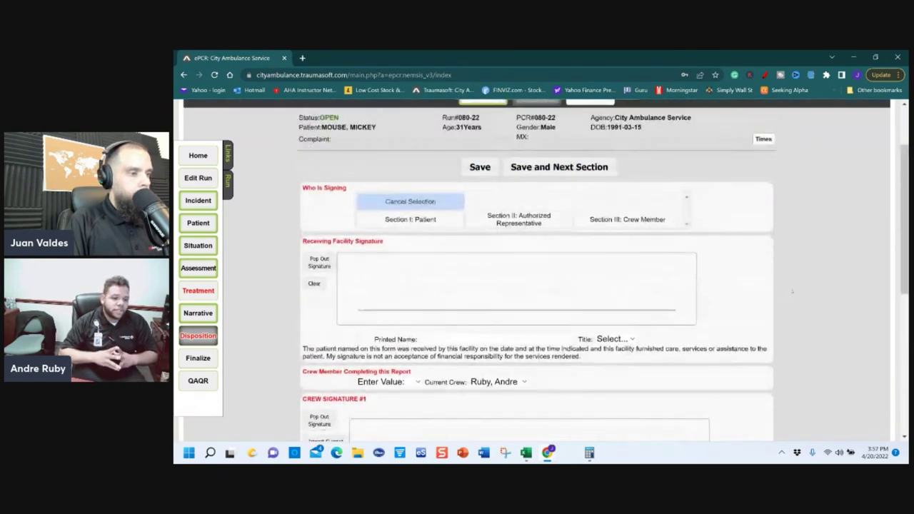
{"action": "scroll", "coordinate": [791, 291], "scroll_direction": "up", "scroll_amount": 1}
{"action": "scroll", "coordinate": [411, 244], "scroll_direction": "down", "scroll_amount": 1}
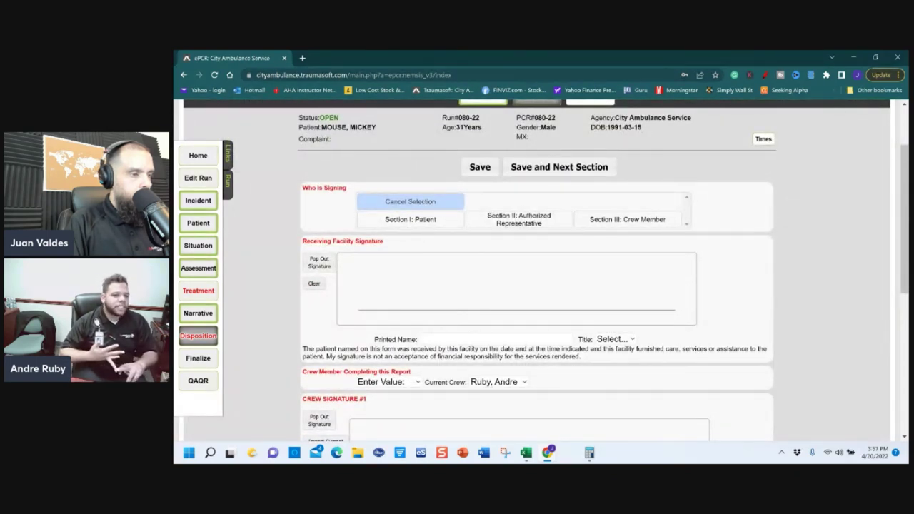
{"action": "left_click", "coordinate": [410, 219]}
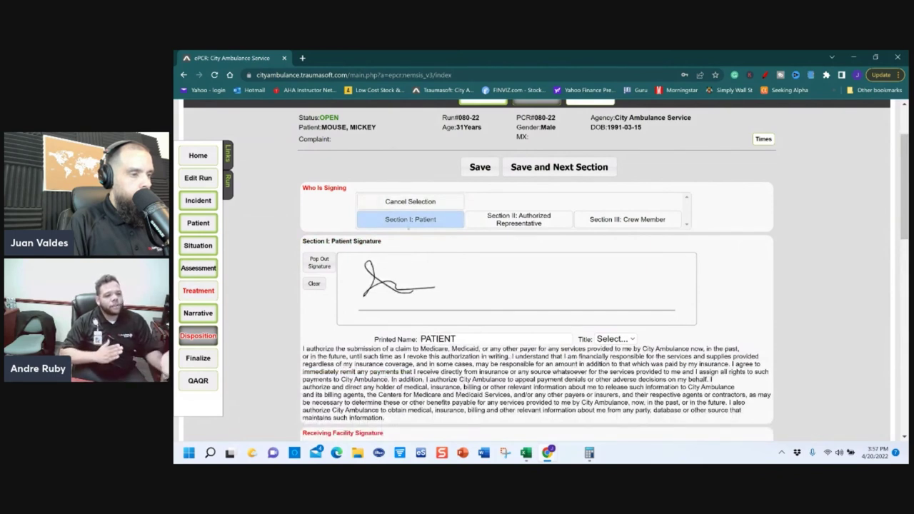
Step: Draw RN as the Receiving Facility Signature and enter RN as its printed name
{"action": "scroll", "coordinate": [740, 326], "scroll_direction": "down", "scroll_amount": 3}
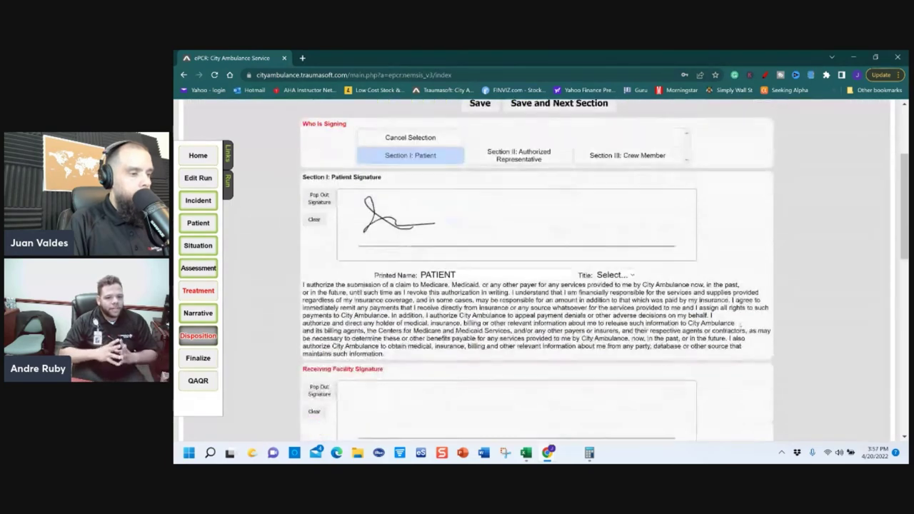
{"action": "scroll", "coordinate": [739, 325], "scroll_direction": "down", "scroll_amount": 1}
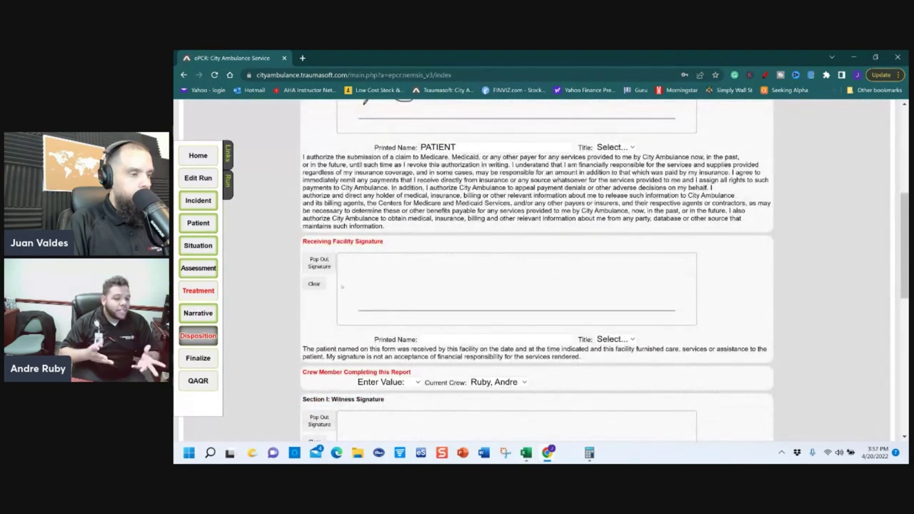
{"action": "left_click_drag", "start_coordinate": [369, 271], "coordinate": [375, 312]}
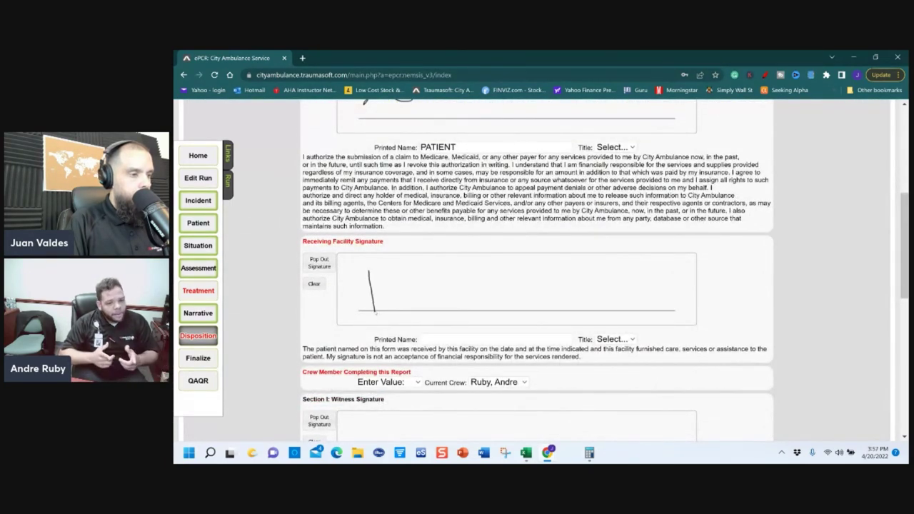
{"action": "mouse_move", "coordinate": [369, 280]}
{"action": "left_mouse_down"}
{"action": "mouse_move", "coordinate": [391, 270]}
{"action": "mouse_move", "coordinate": [423, 310]}
{"action": "mouse_move", "coordinate": [458, 270]}
{"action": "left_mouse_up"}
{"action": "left_click", "coordinate": [457, 339]}
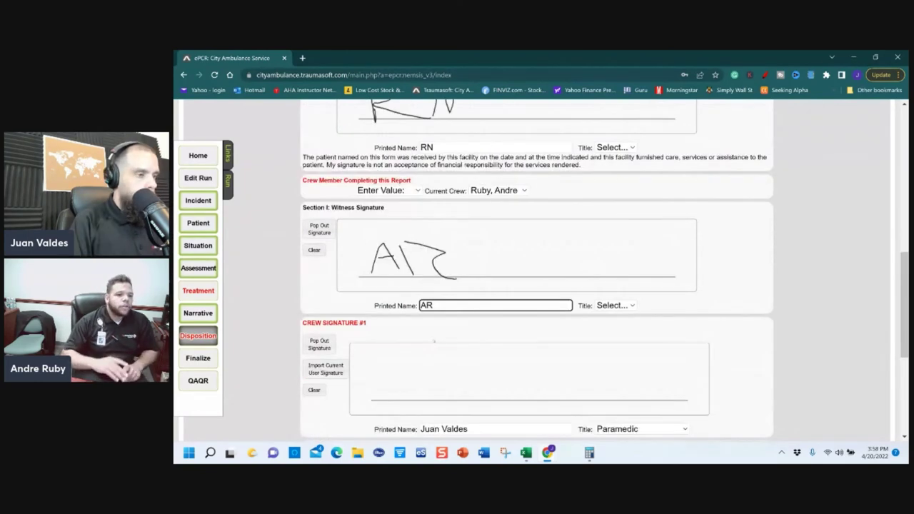
Step: Clear the Section I witness signature and delete its printed name
{"action": "scroll", "coordinate": [433, 341], "scroll_direction": "down", "scroll_amount": 2}
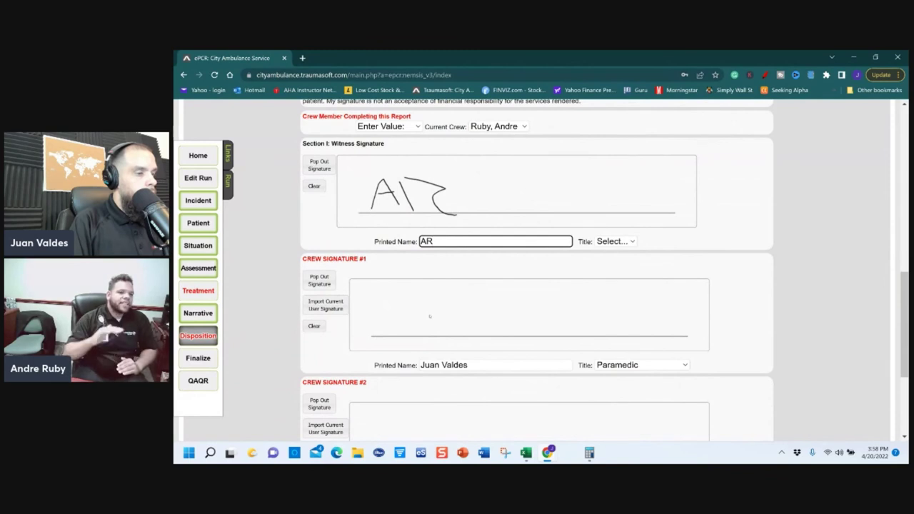
{"action": "scroll", "coordinate": [428, 246], "scroll_direction": "up", "scroll_amount": 1}
{"action": "scroll", "coordinate": [428, 245], "scroll_direction": "up", "scroll_amount": 2}
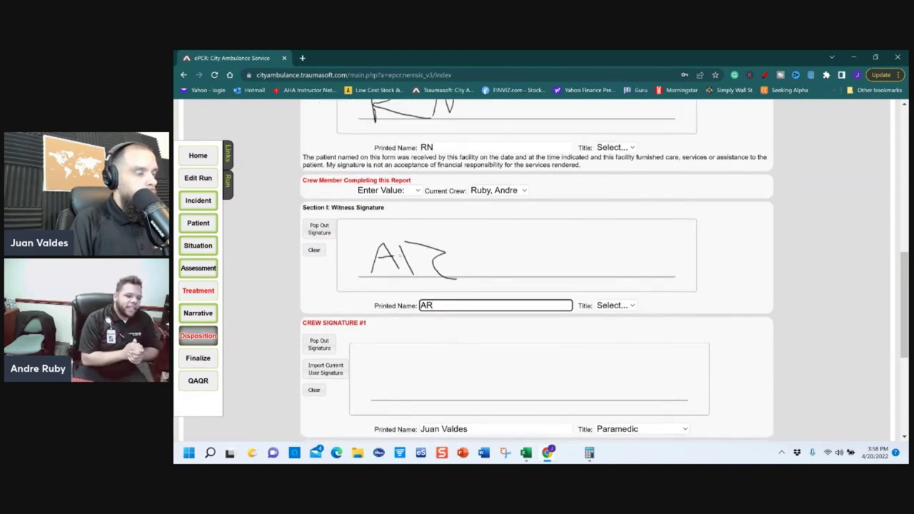
{"action": "left_click", "coordinate": [323, 251]}
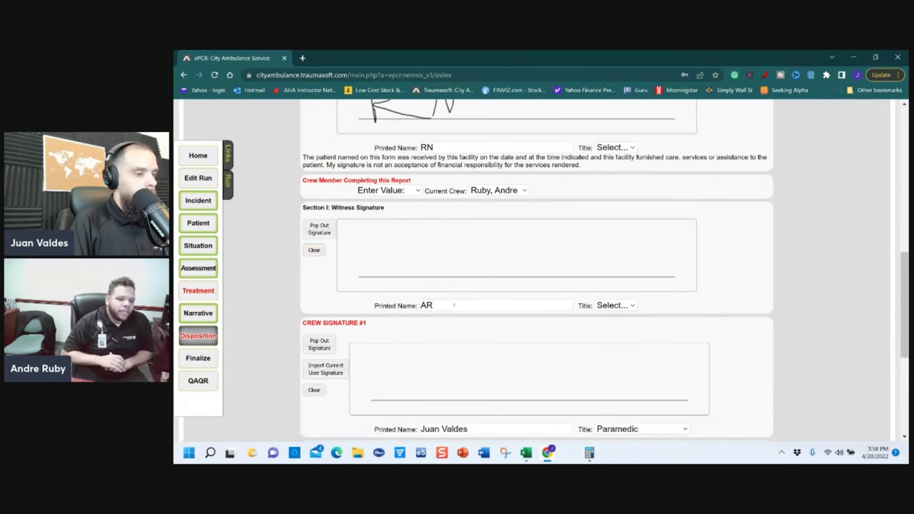
{"action": "double_click", "coordinate": [426, 304]}
{"action": "key", "text": "BackSpace"}
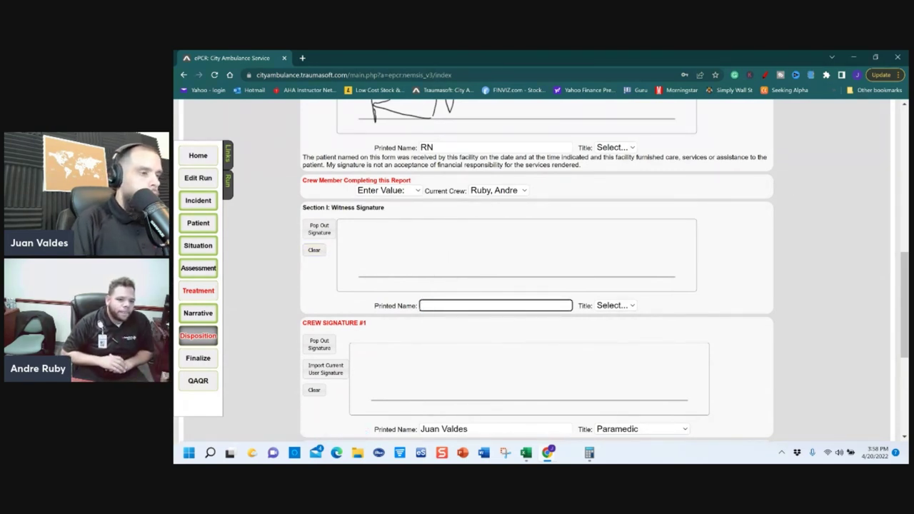
Step: Draw both crew members' signatures in Crew Signature #1 and Crew Signature #2
{"action": "scroll", "coordinate": [417, 327], "scroll_direction": "down", "scroll_amount": 1}
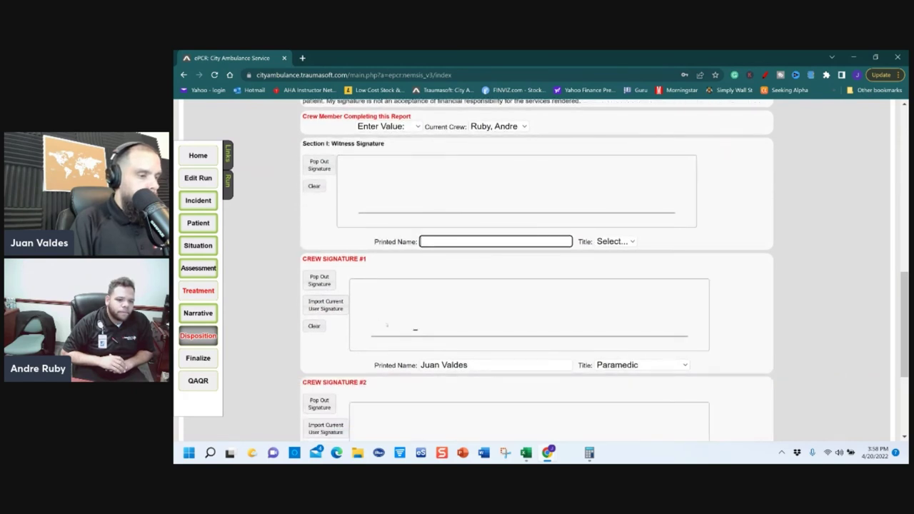
{"action": "mouse_move", "coordinate": [387, 324]}
{"action": "left_mouse_down"}
{"action": "mouse_move", "coordinate": [391, 345]}
{"action": "mouse_move", "coordinate": [531, 317]}
{"action": "left_mouse_up"}
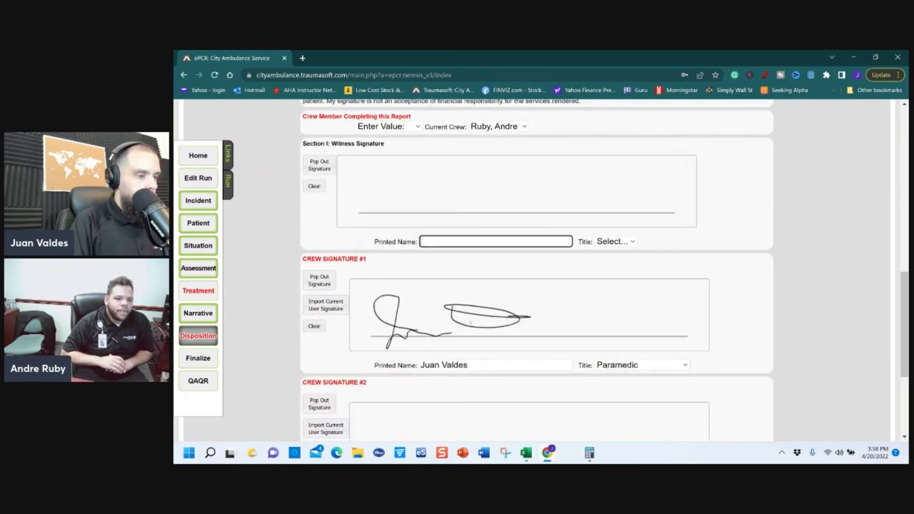
{"action": "scroll", "coordinate": [470, 322], "scroll_direction": "down", "scroll_amount": 2}
{"action": "mouse_move", "coordinate": [408, 321]}
{"action": "left_mouse_down"}
{"action": "mouse_move", "coordinate": [420, 300]}
{"action": "mouse_move", "coordinate": [532, 321]}
{"action": "left_mouse_up"}
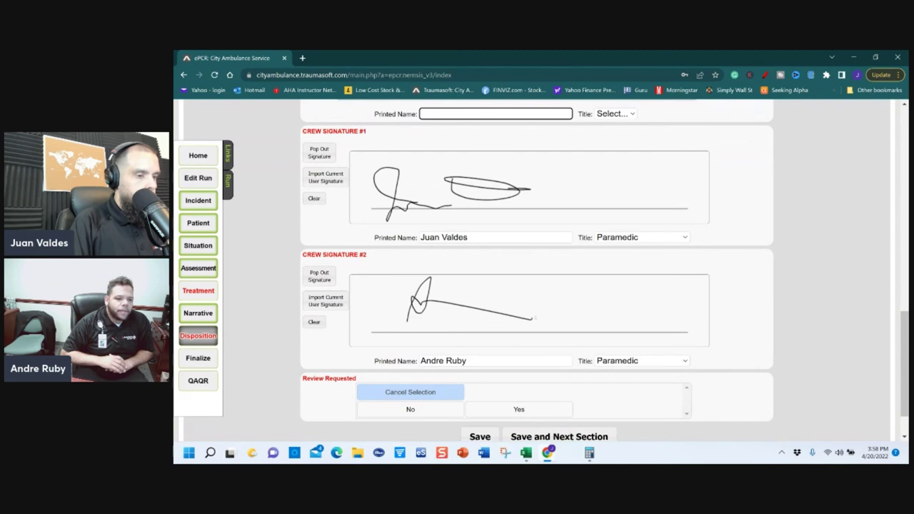
Step: Set Review Requested to No in the Crew Report, save it and continue to the next section
{"action": "scroll", "coordinate": [556, 322], "scroll_direction": "down", "scroll_amount": 1}
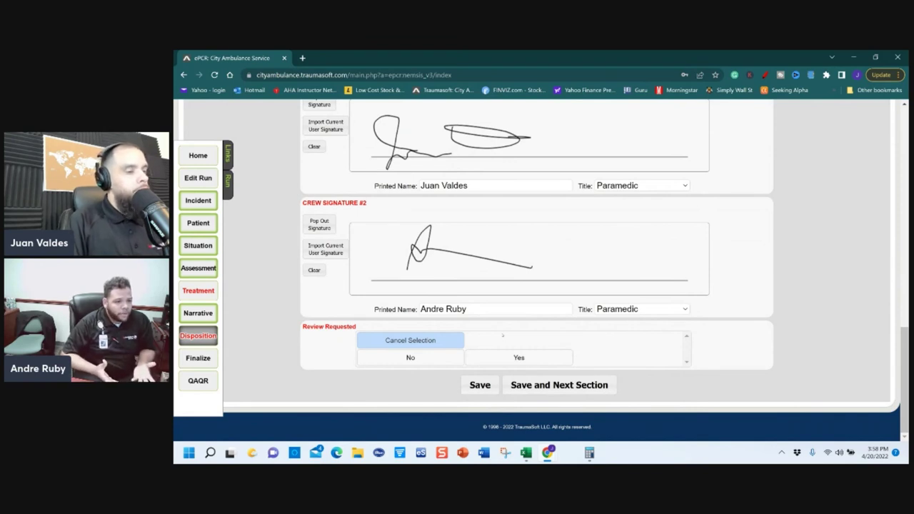
{"action": "left_click", "coordinate": [508, 360]}
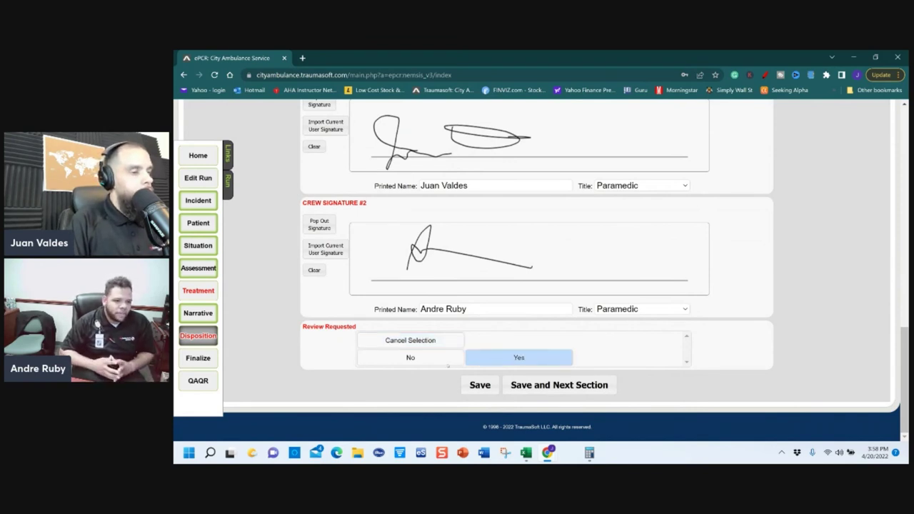
{"action": "left_click", "coordinate": [447, 362]}
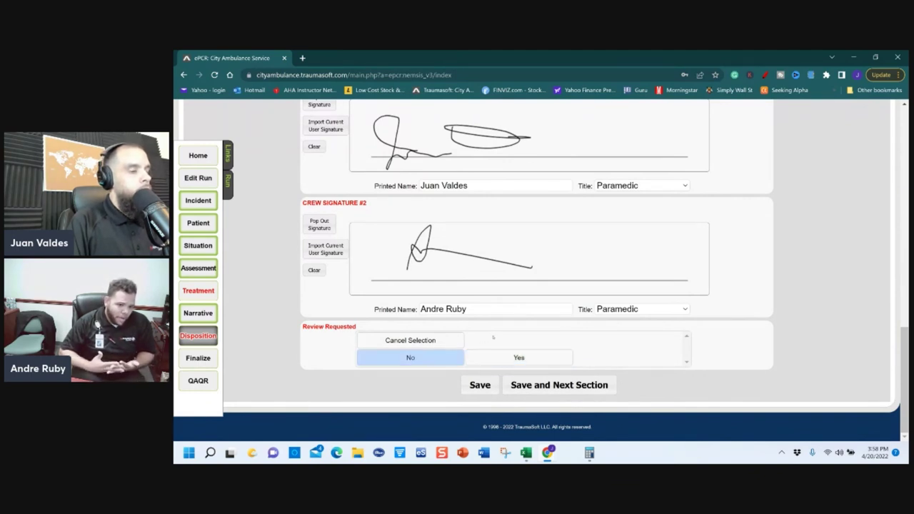
{"action": "left_click", "coordinate": [559, 385]}
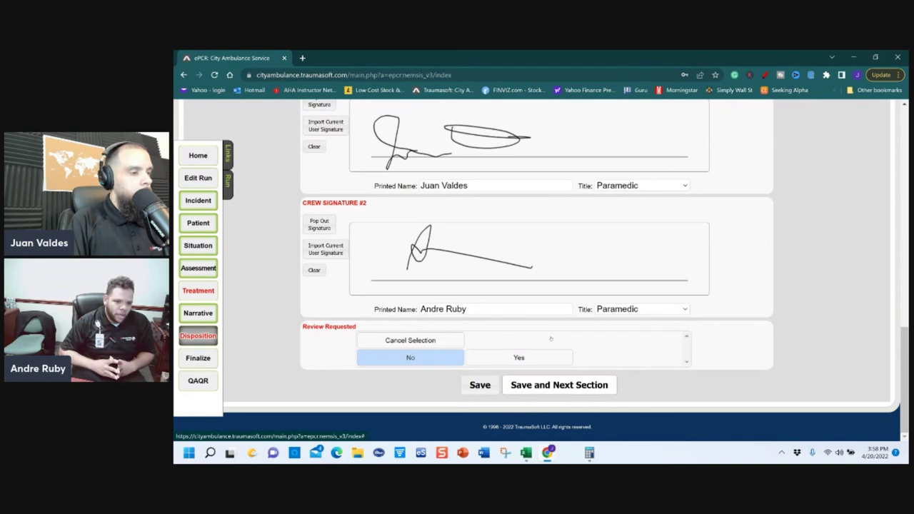
Step: Record Gloves as protective equipment and No for suspected work-related exposure for the first crew member, and save the group
{"action": "scroll", "coordinate": [759, 295], "scroll_direction": "up", "scroll_amount": 5}
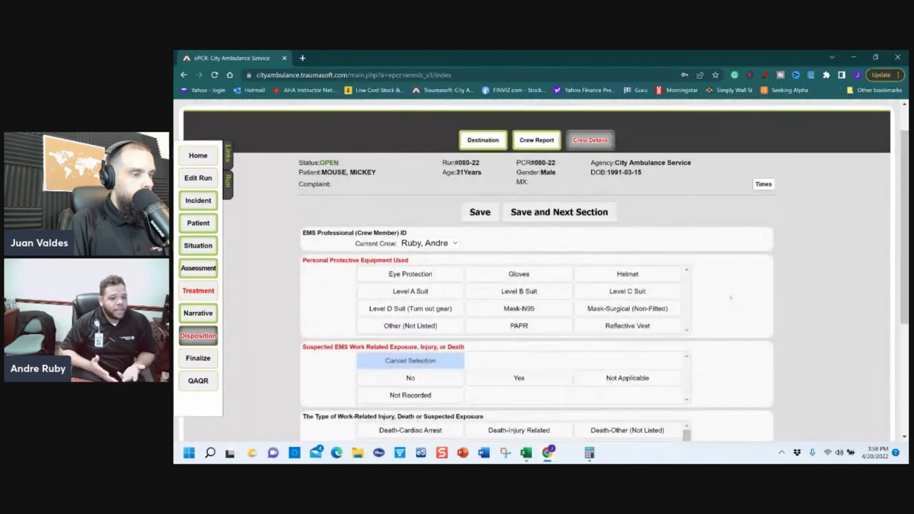
{"action": "scroll", "coordinate": [713, 289], "scroll_direction": "down", "scroll_amount": 1}
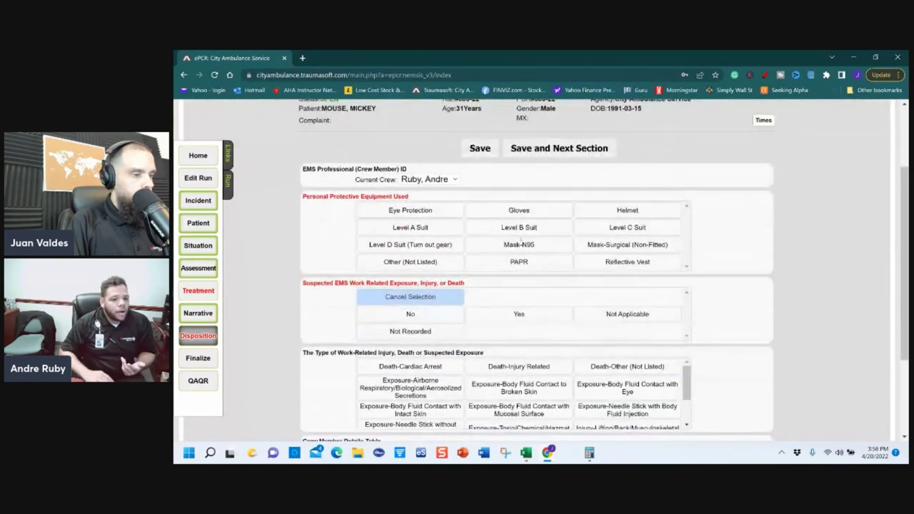
{"action": "left_click", "coordinate": [502, 213]}
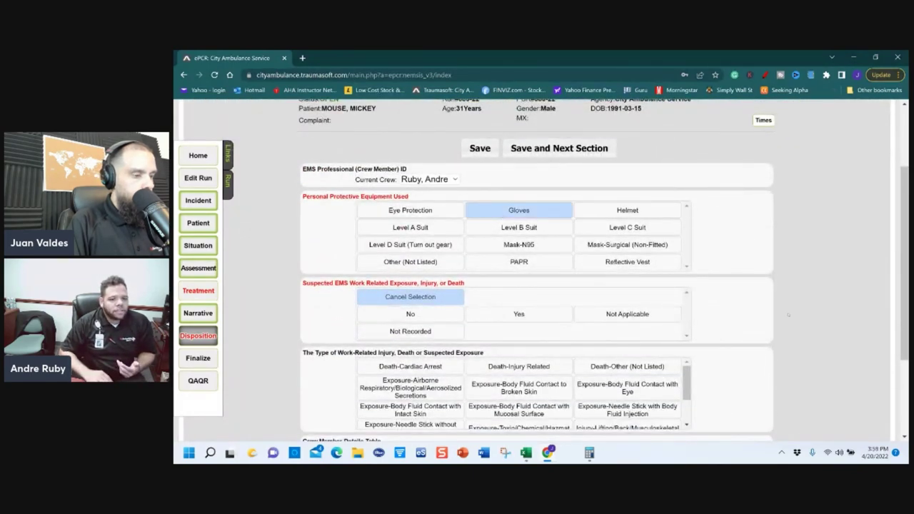
{"action": "scroll", "coordinate": [788, 314], "scroll_direction": "down", "scroll_amount": 2}
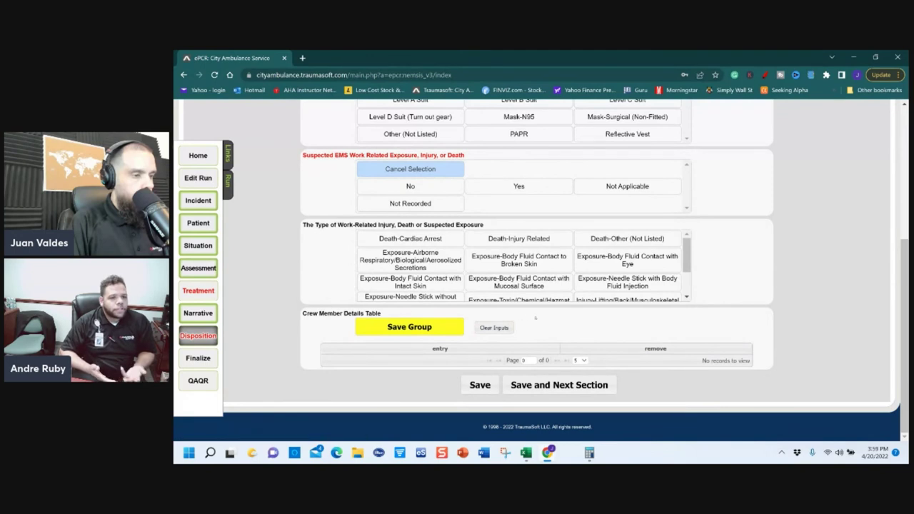
{"action": "scroll", "coordinate": [579, 320], "scroll_direction": "up", "scroll_amount": 2}
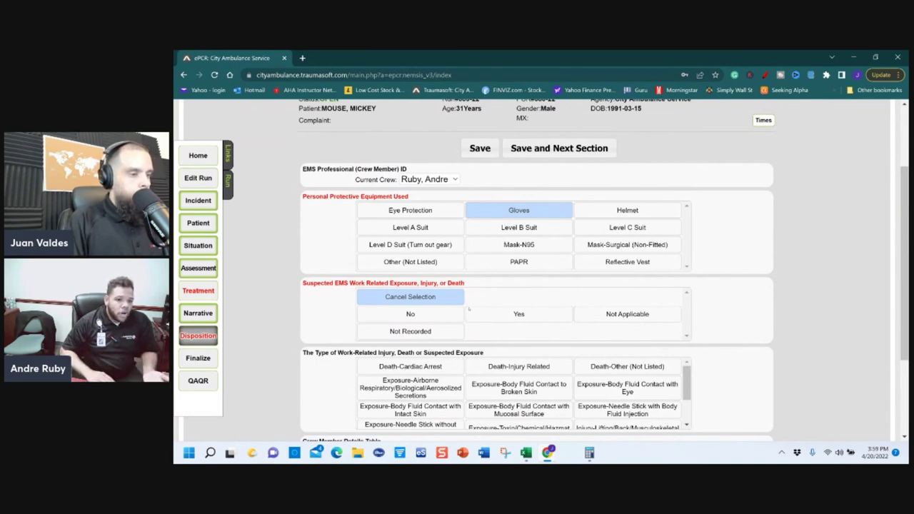
{"action": "left_click", "coordinate": [410, 314]}
{"action": "scroll", "coordinate": [504, 291], "scroll_direction": "down", "scroll_amount": 1}
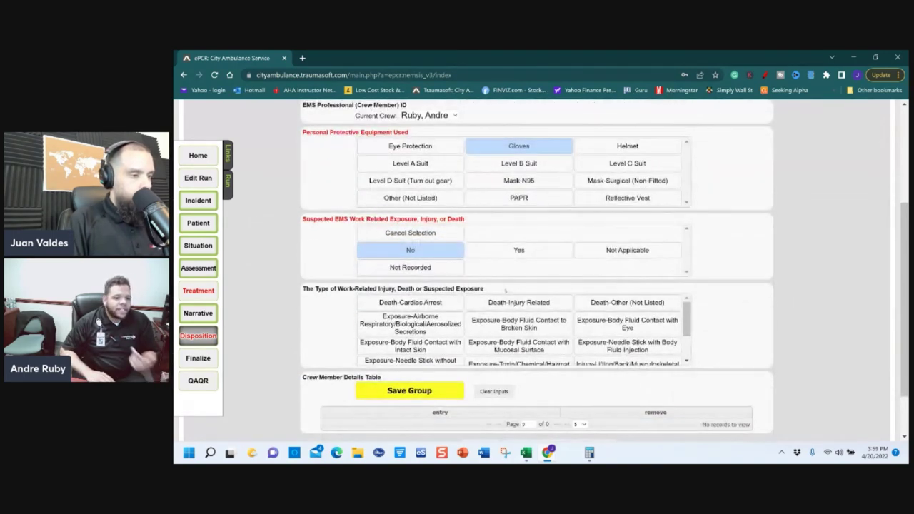
{"action": "left_click", "coordinate": [421, 391]}
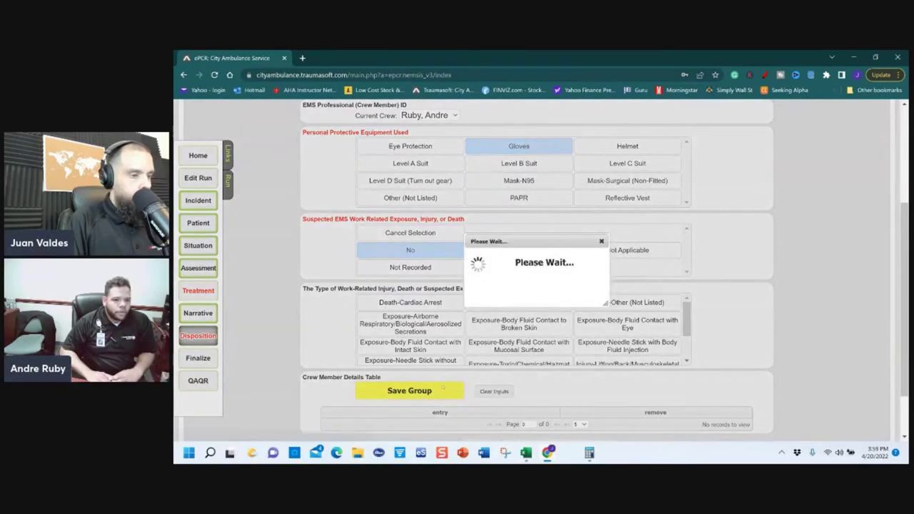
Step: Save a second crew member's group with Gloves as protective equipment and No for suspected exposure, and continue to the Finalize section
{"action": "left_click", "coordinate": [454, 242]}
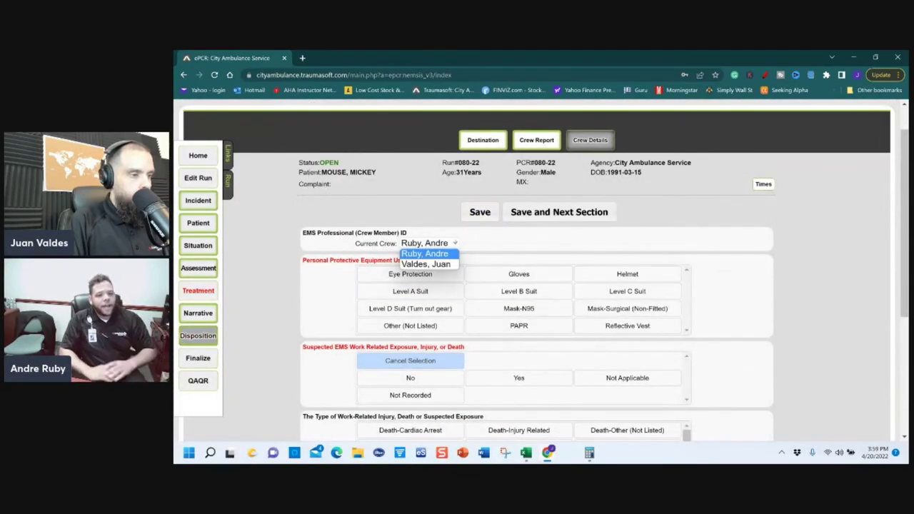
{"action": "left_click", "coordinate": [449, 263]}
{"action": "left_click", "coordinate": [488, 272]}
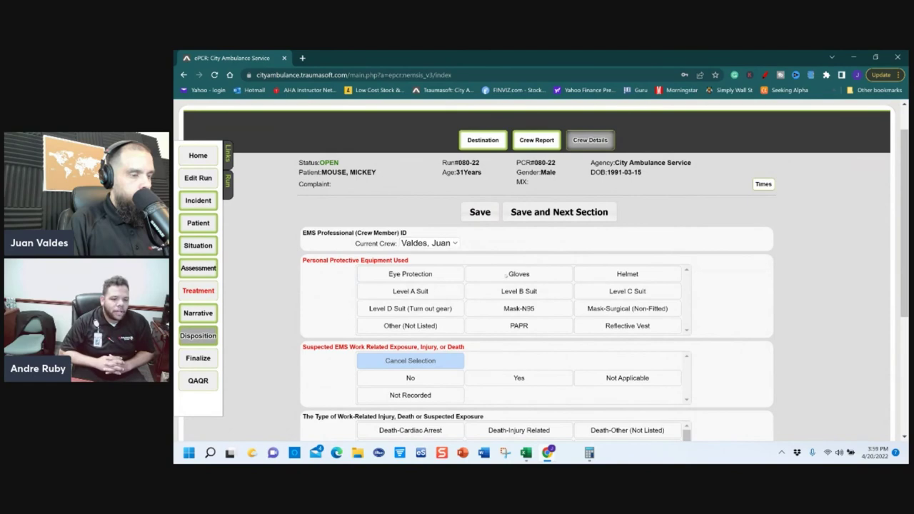
{"action": "scroll", "coordinate": [436, 304], "scroll_direction": "down", "scroll_amount": 1}
{"action": "left_click", "coordinate": [434, 314]}
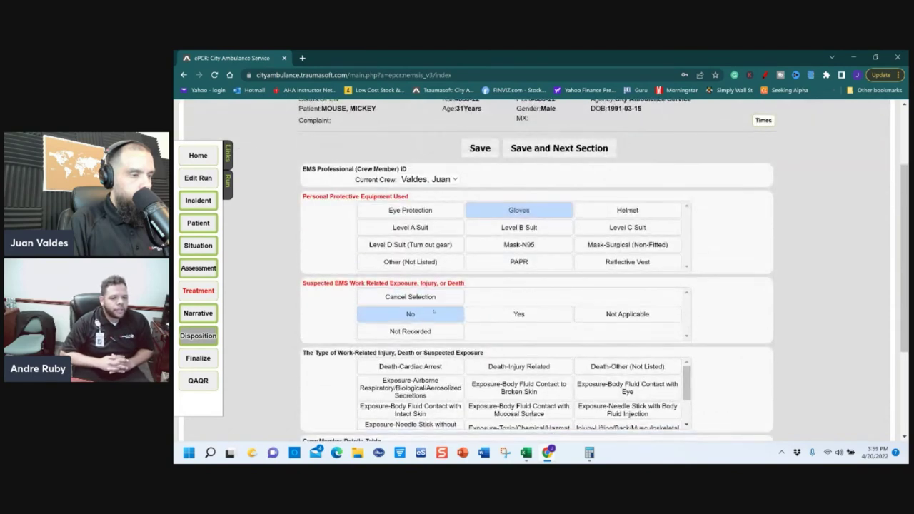
{"action": "scroll", "coordinate": [437, 325], "scroll_direction": "down", "scroll_amount": 2}
{"action": "left_click", "coordinate": [409, 327]}
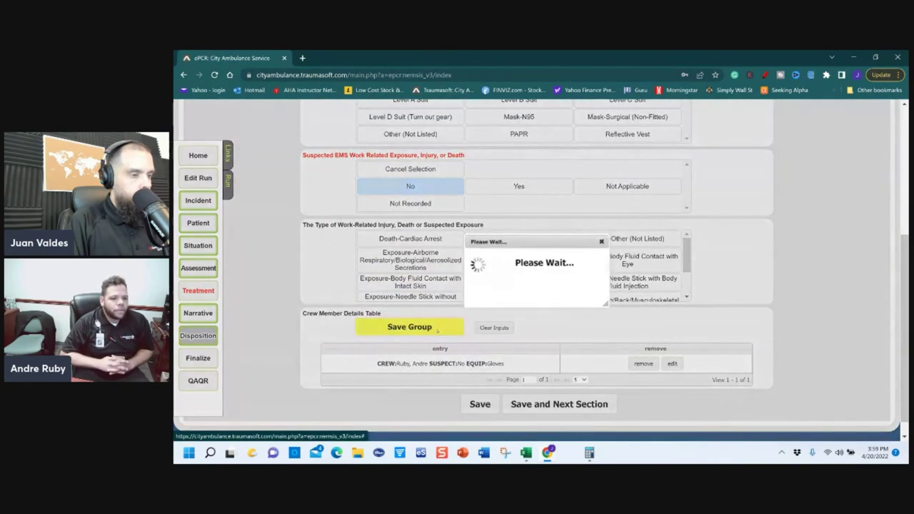
{"action": "scroll", "coordinate": [533, 313], "scroll_direction": "up", "scroll_amount": 3}
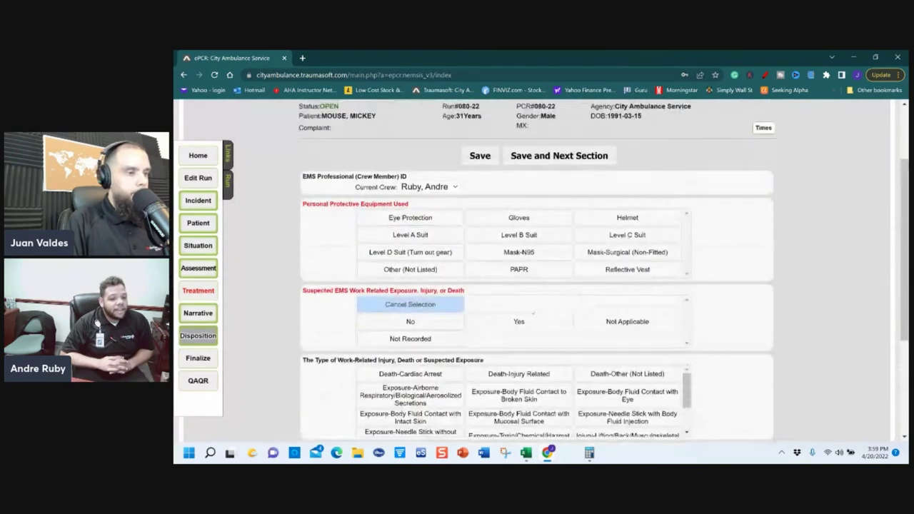
{"action": "left_click", "coordinate": [551, 213]}
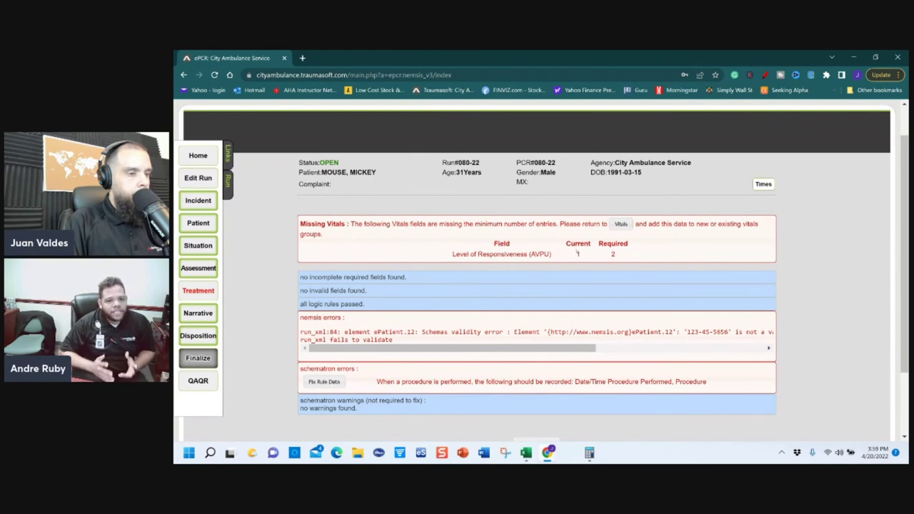
Step: Open the Vitals page from the missing vitals error and enter 88 as the heart rate
{"action": "left_click", "coordinate": [618, 225]}
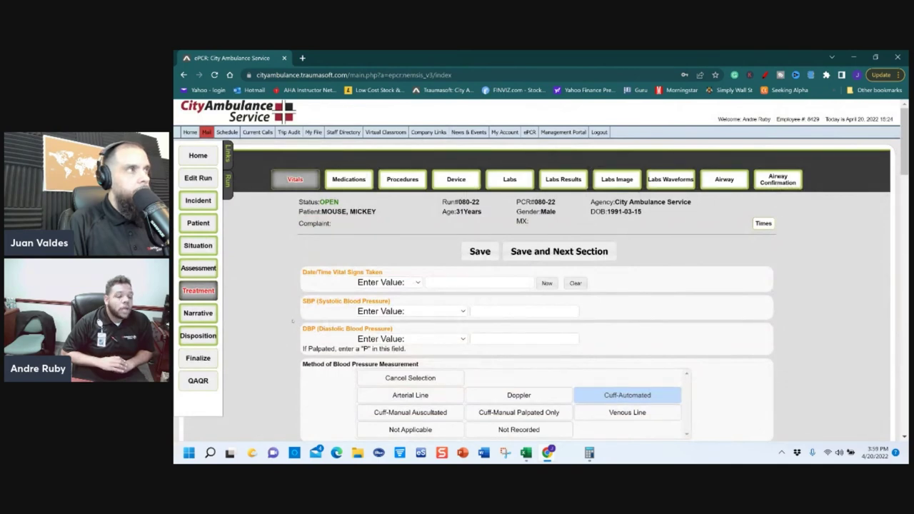
{"action": "scroll", "coordinate": [285, 308], "scroll_direction": "down", "scroll_amount": 1}
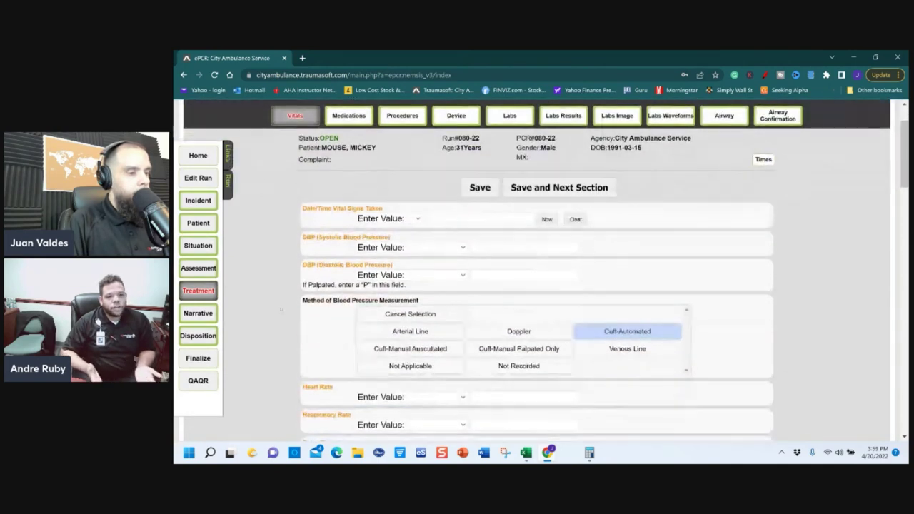
{"action": "scroll", "coordinate": [284, 295], "scroll_direction": "down", "scroll_amount": 2}
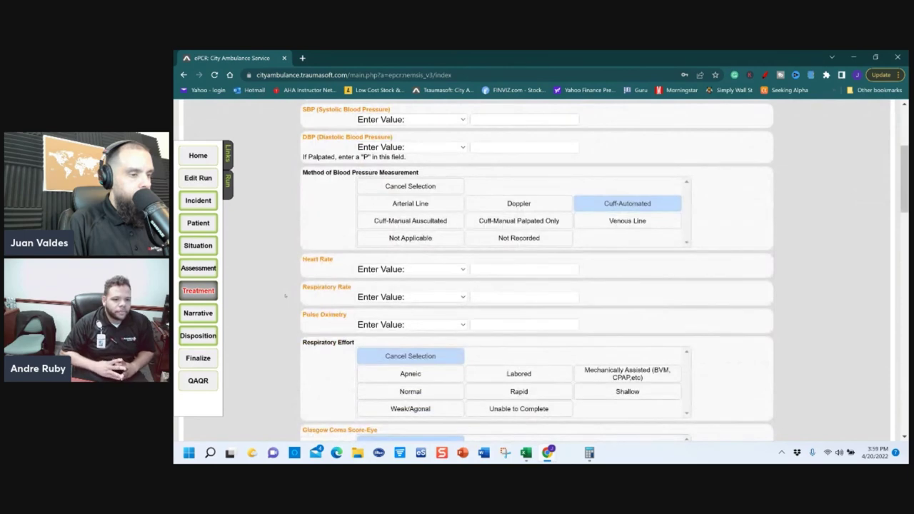
{"action": "scroll", "coordinate": [284, 294], "scroll_direction": "down", "scroll_amount": 2}
{"action": "scroll", "coordinate": [287, 292], "scroll_direction": "up", "scroll_amount": 1}
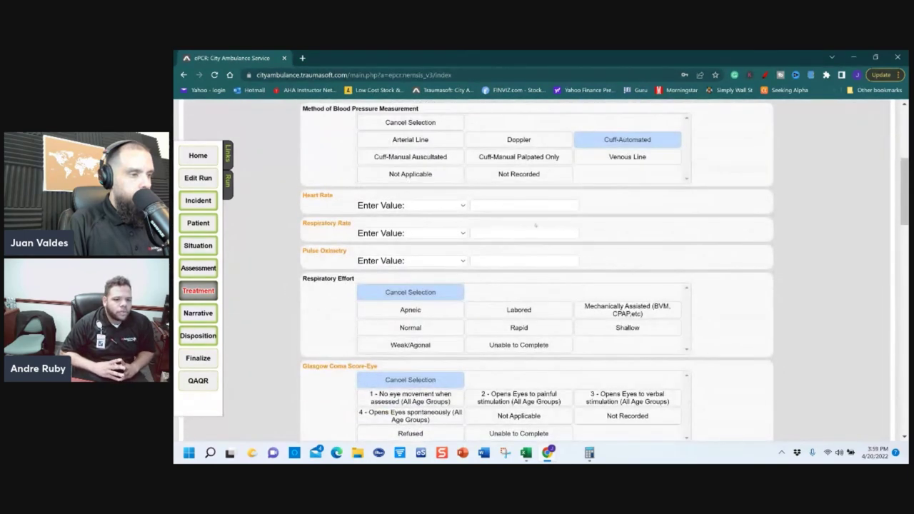
{"action": "left_click", "coordinate": [534, 207]}
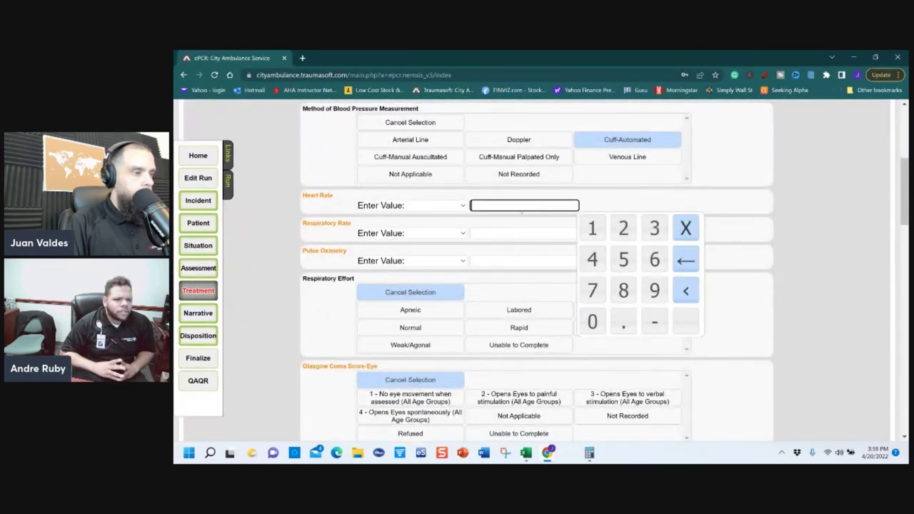
{"action": "type", "text": "88"}
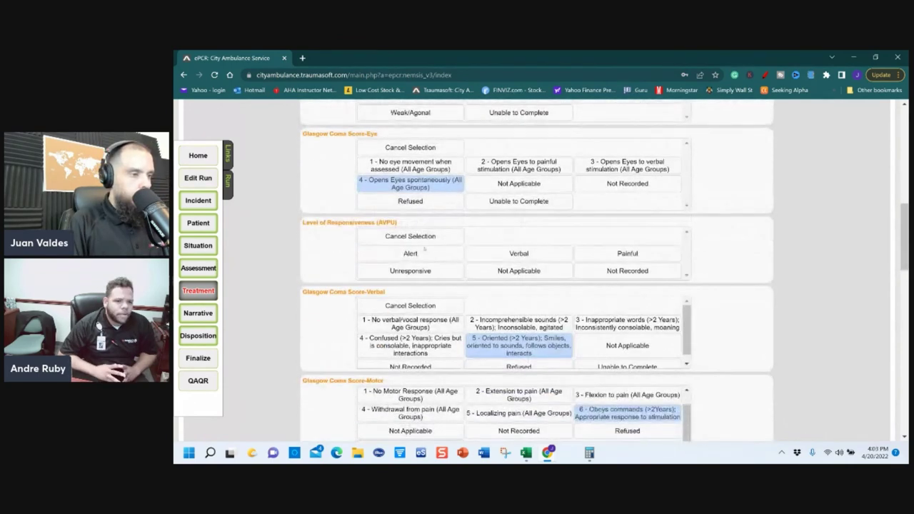
Step: Set the Level of Responsiveness (AVPU) to Alert in the vitals and return to the Finalize check
{"action": "left_click", "coordinate": [424, 251]}
{"action": "scroll", "coordinate": [773, 259], "scroll_direction": "down", "scroll_amount": 2}
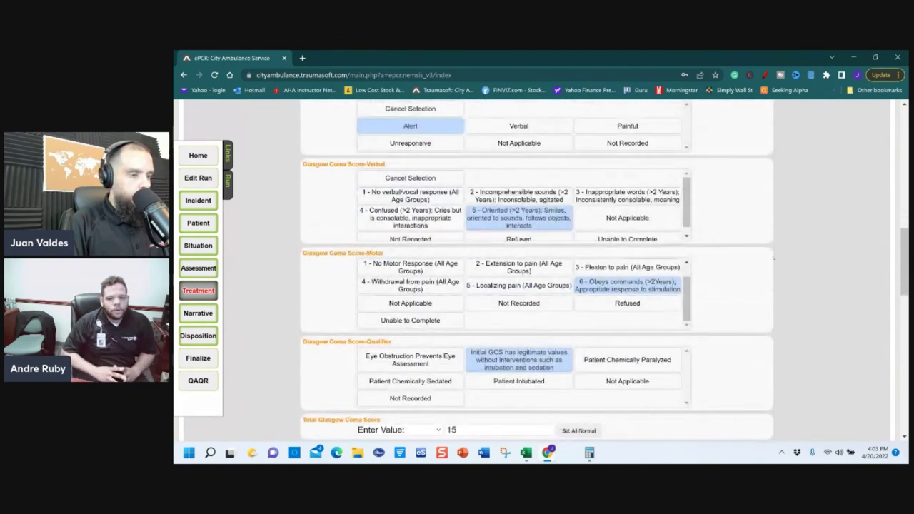
{"action": "scroll", "coordinate": [771, 258], "scroll_direction": "down", "scroll_amount": 5}
{"action": "scroll", "coordinate": [772, 259], "scroll_direction": "down", "scroll_amount": 6}
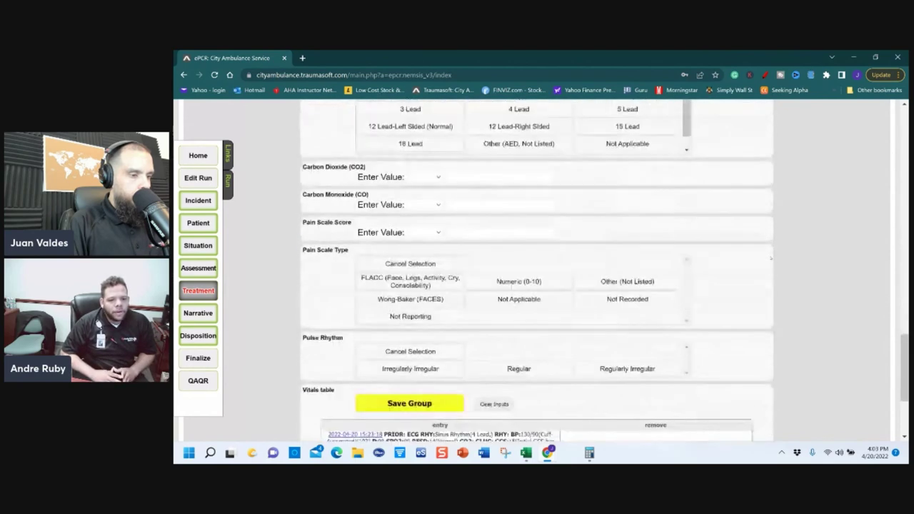
{"action": "left_click", "coordinate": [421, 242]}
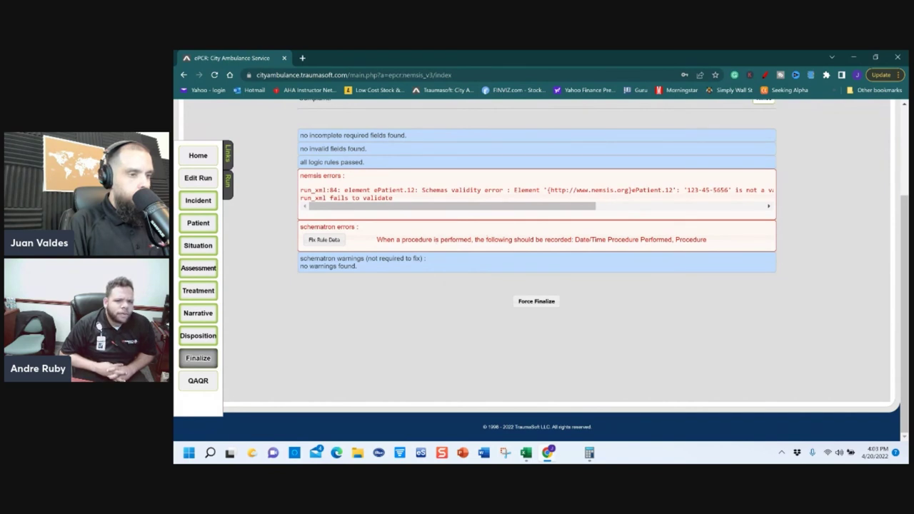
Step: Follow the failed procedure rule to the Treatment procedures, remove the Not Applicable procedure entry, save, and return to the Finalize check
{"action": "left_click", "coordinate": [329, 242]}
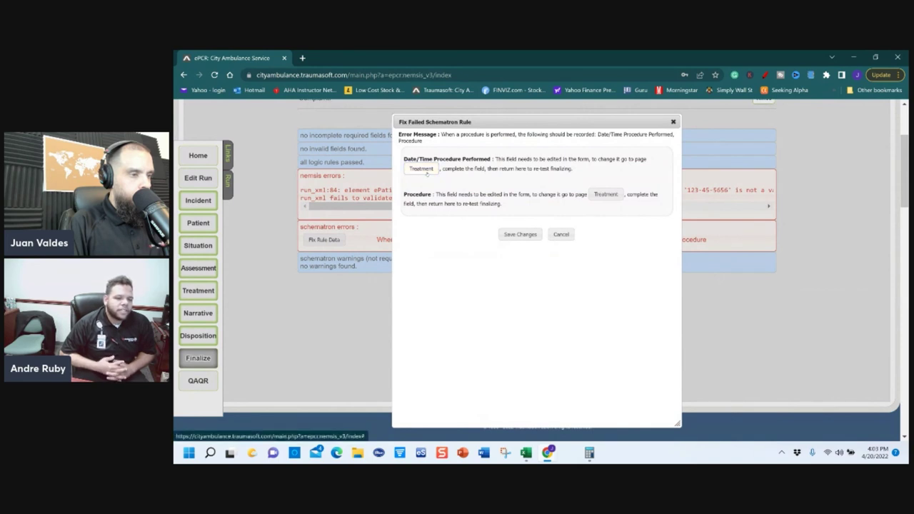
{"action": "left_click", "coordinate": [421, 169]}
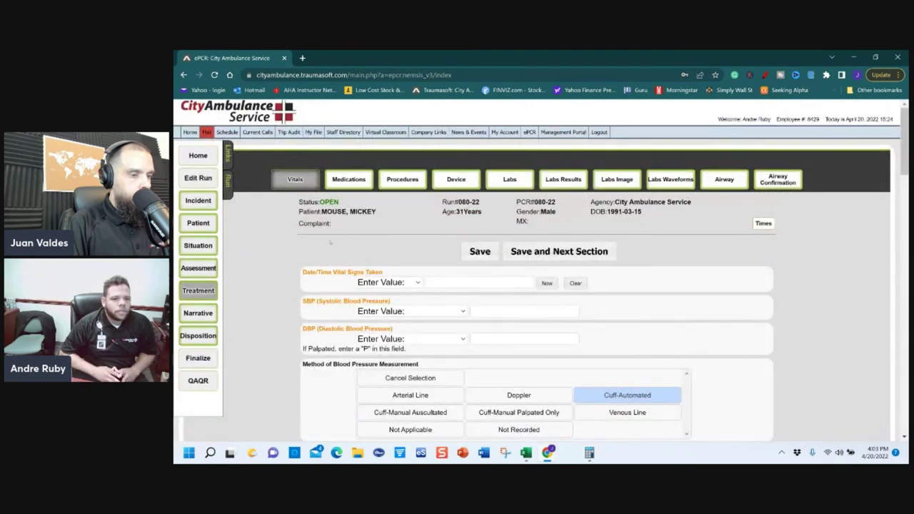
{"action": "left_click", "coordinate": [403, 179]}
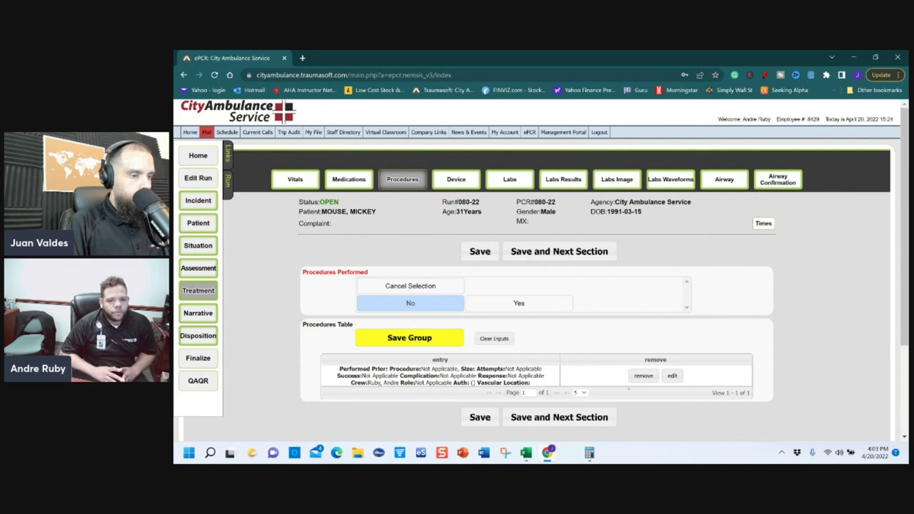
{"action": "left_click", "coordinate": [637, 380]}
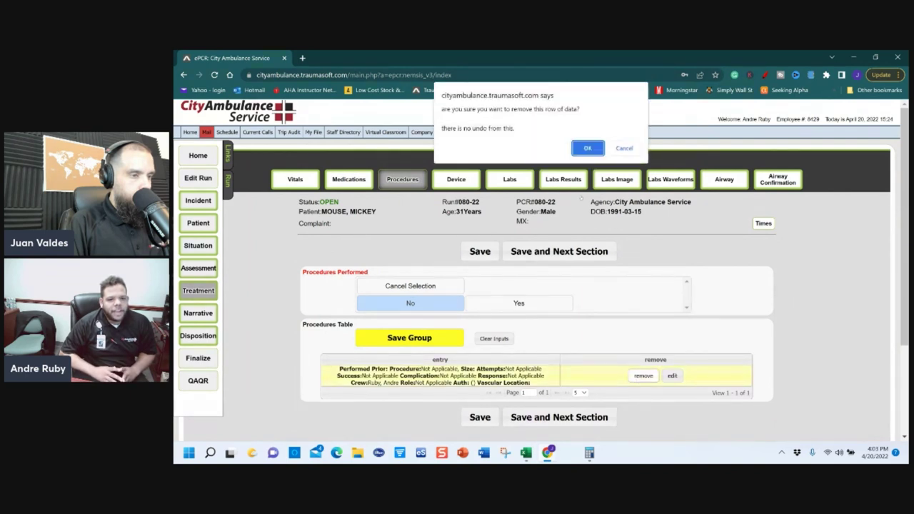
{"action": "left_click", "coordinate": [587, 149]}
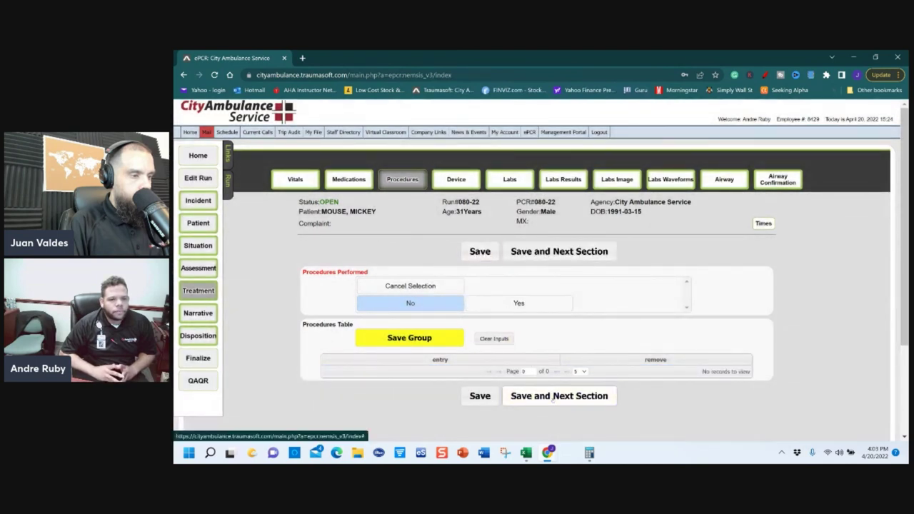
{"action": "left_click", "coordinate": [554, 396]}
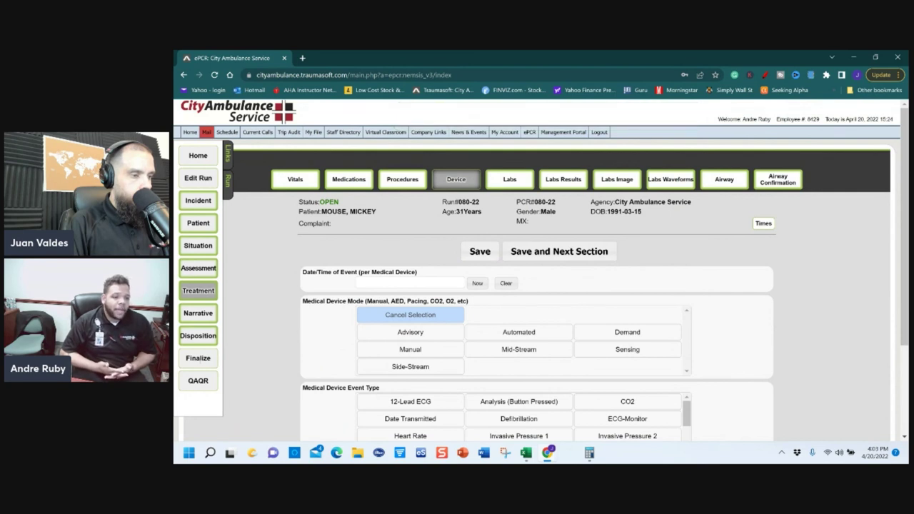
{"action": "left_click", "coordinate": [198, 357]}
Step: Read the full NEMSIS error text on the Finalize page to identify which patient field is invalid
{"action": "scroll", "coordinate": [380, 366], "scroll_direction": "down", "scroll_amount": 1}
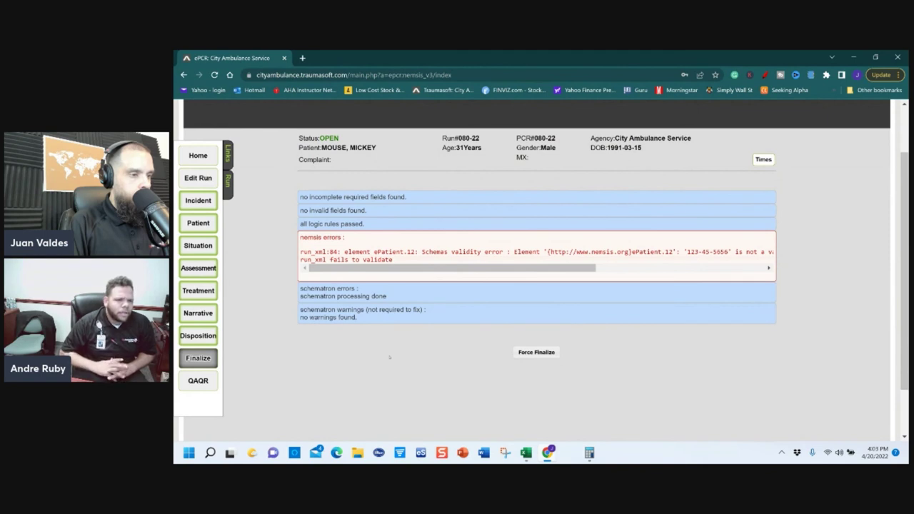
{"action": "scroll", "coordinate": [440, 250], "scroll_direction": "down", "scroll_amount": 1}
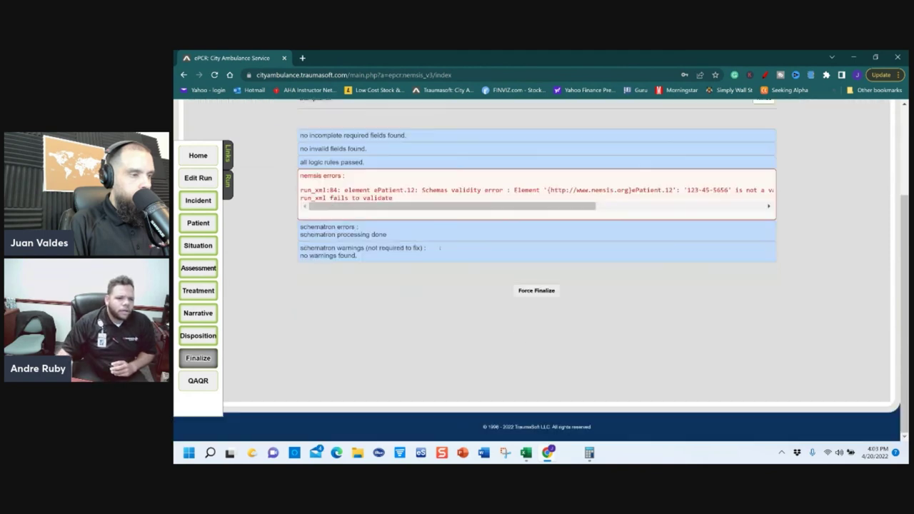
{"action": "scroll", "coordinate": [441, 257], "scroll_direction": "up", "scroll_amount": 1}
{"action": "left_click_drag", "start_coordinate": [441, 270], "coordinate": [572, 287]}
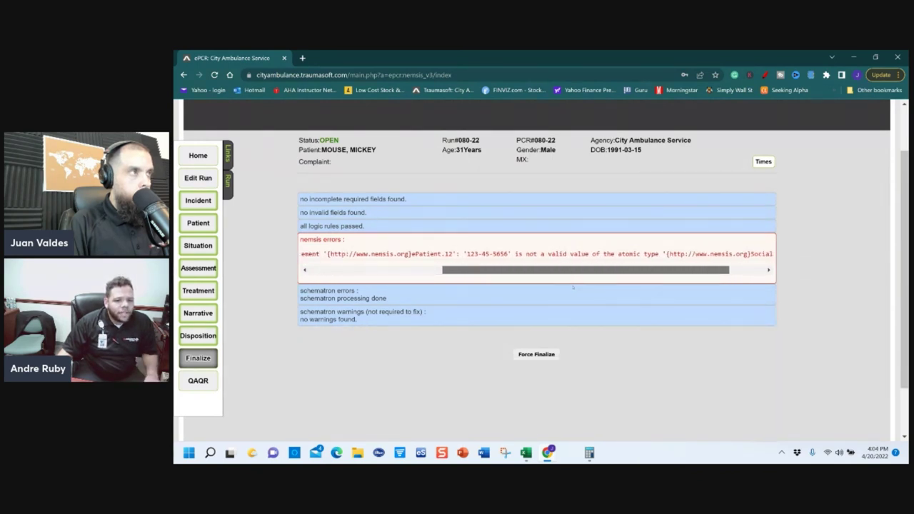
{"action": "left_click_drag", "start_coordinate": [572, 287], "coordinate": [623, 282]}
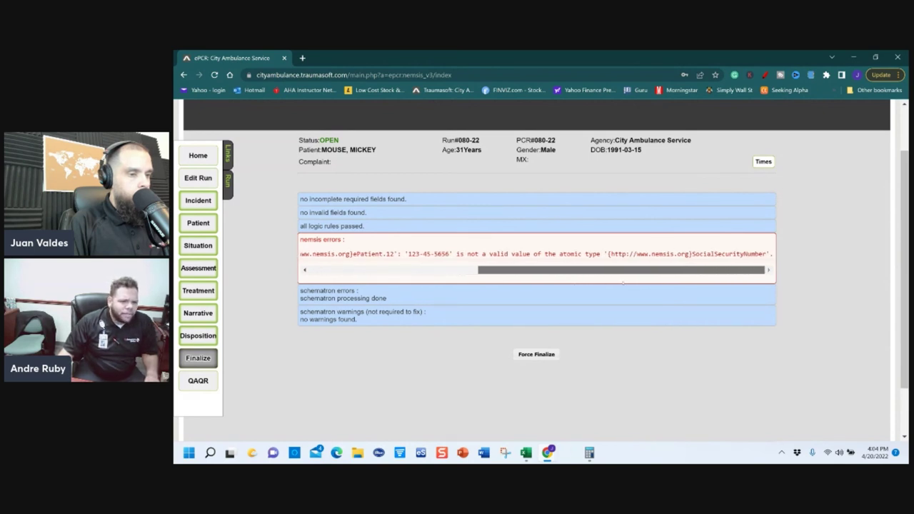
{"action": "left_click_drag", "start_coordinate": [622, 283], "coordinate": [558, 282]}
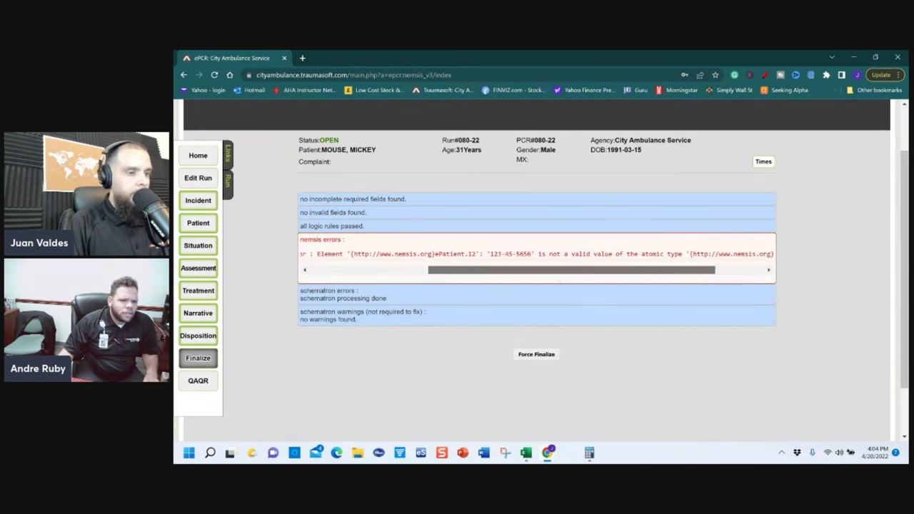
{"action": "left_click_drag", "start_coordinate": [558, 283], "coordinate": [438, 275]}
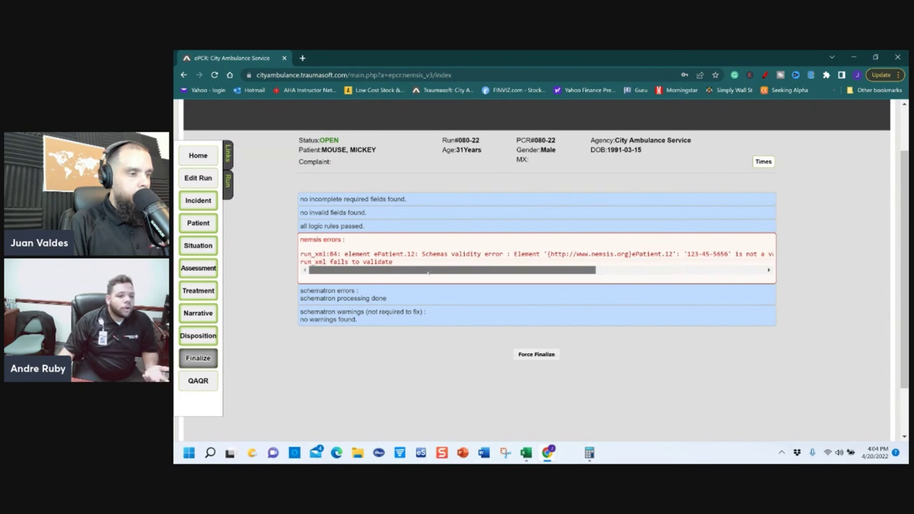
{"action": "scroll", "coordinate": [205, 211], "scroll_direction": "up", "scroll_amount": 2}
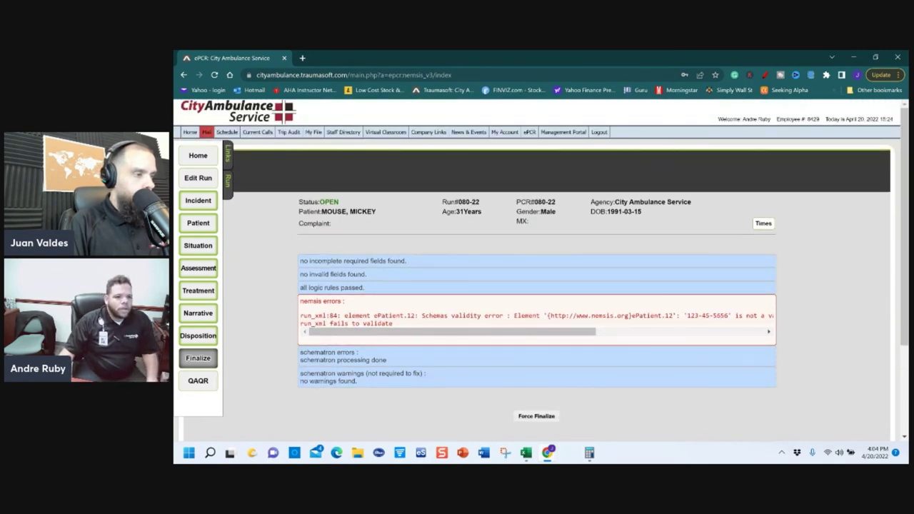
Step: Clear the Social Security Number in the patient's details, save the page, and return to the Finalize check
{"action": "left_click", "coordinate": [206, 221]}
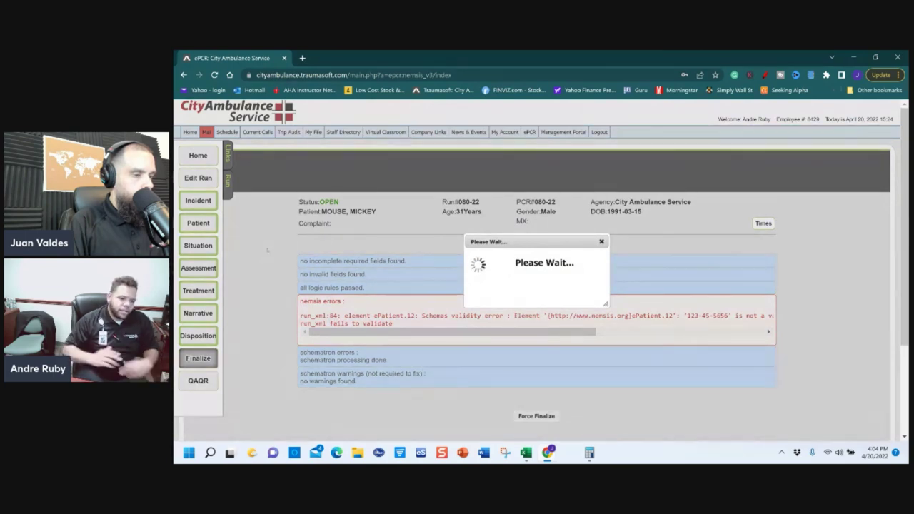
{"action": "scroll", "coordinate": [283, 275], "scroll_direction": "down", "scroll_amount": 5}
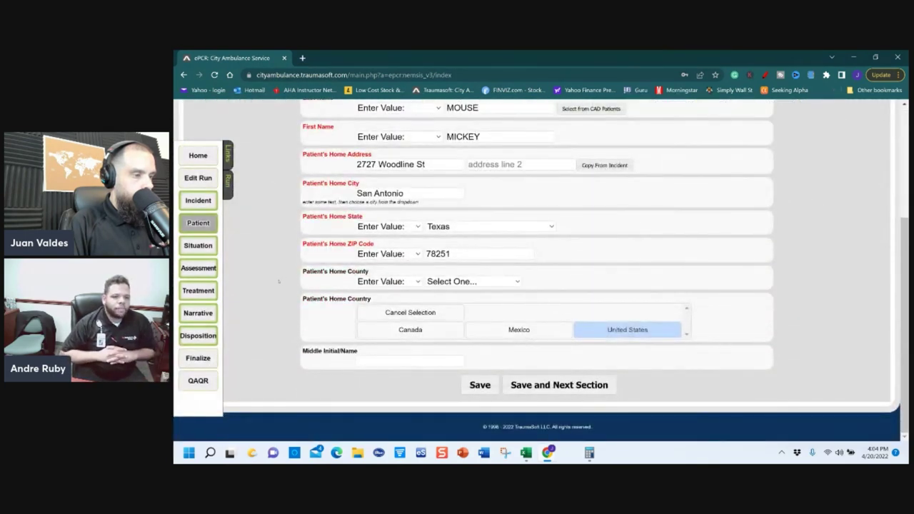
{"action": "scroll", "coordinate": [279, 282], "scroll_direction": "up", "scroll_amount": 2}
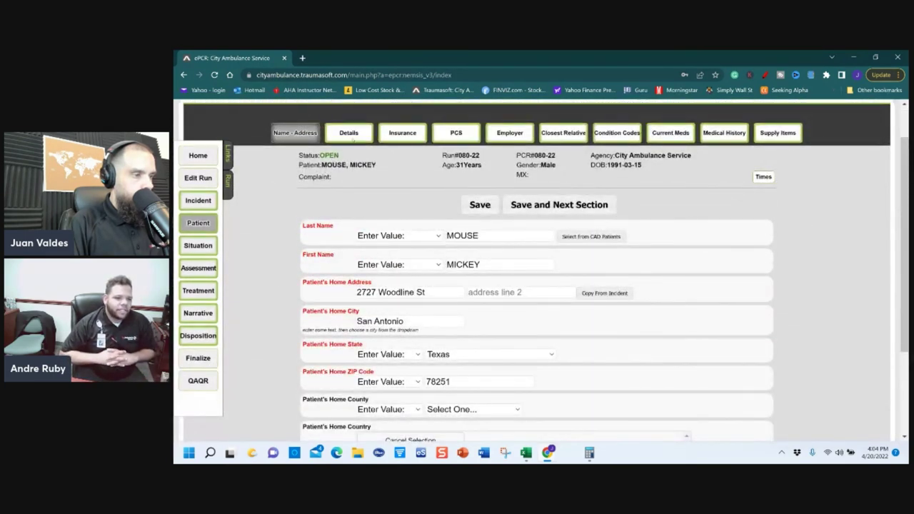
{"action": "left_click", "coordinate": [352, 137]}
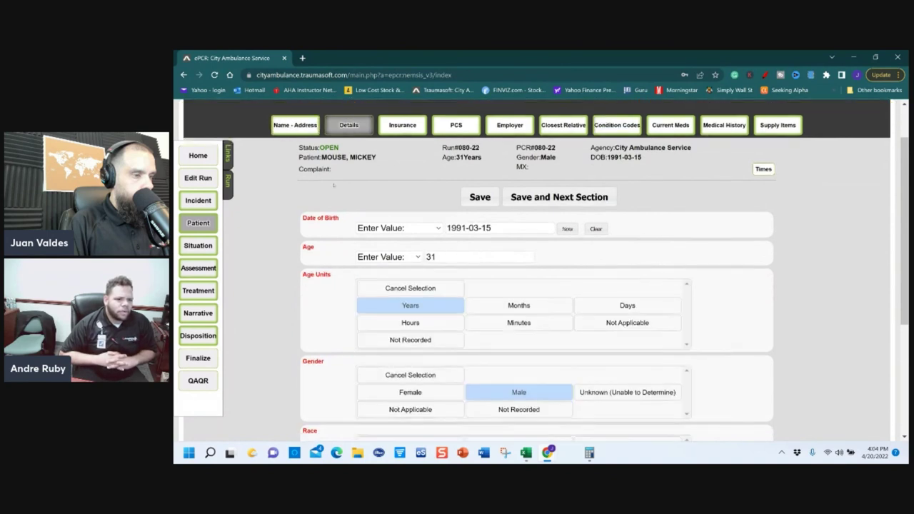
{"action": "scroll", "coordinate": [353, 141], "scroll_direction": "down", "scroll_amount": 3}
{"action": "left_click_drag", "start_coordinate": [406, 360], "coordinate": [359, 360]}
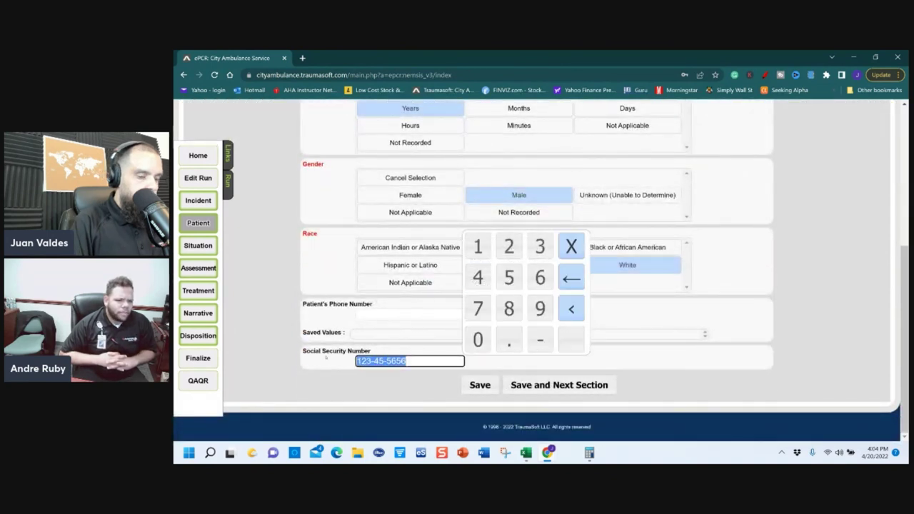
{"action": "key", "text": "BackSpace"}
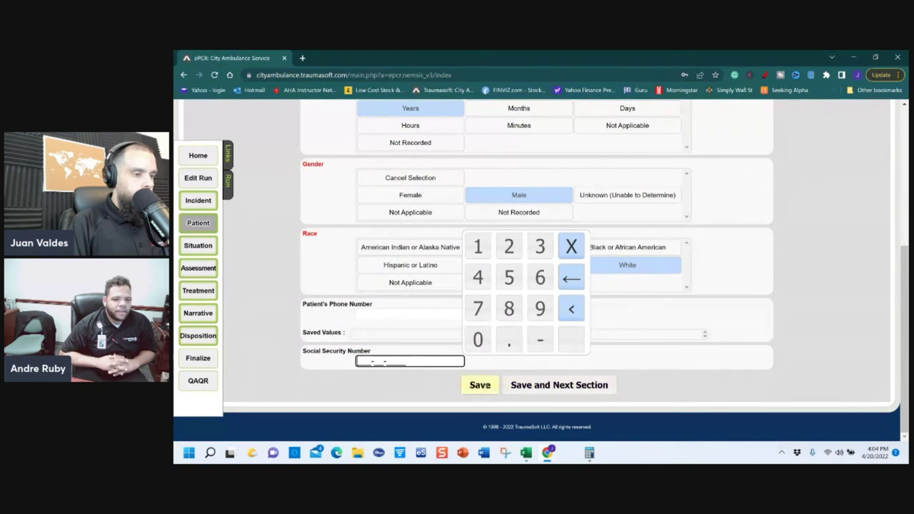
{"action": "left_click", "coordinate": [471, 386]}
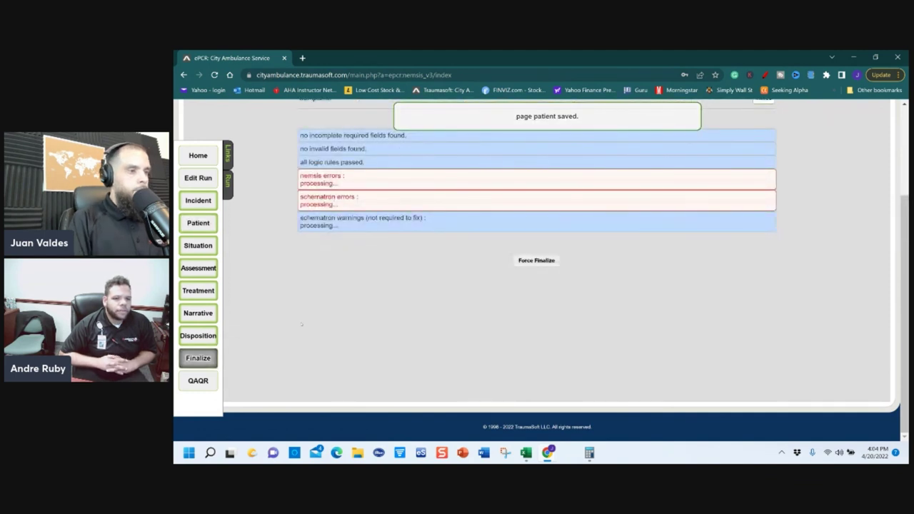
Step: Finalize the run and look over the report's Home page, including its timestamps and patient signature
{"action": "scroll", "coordinate": [486, 300], "scroll_direction": "up", "scroll_amount": 2}
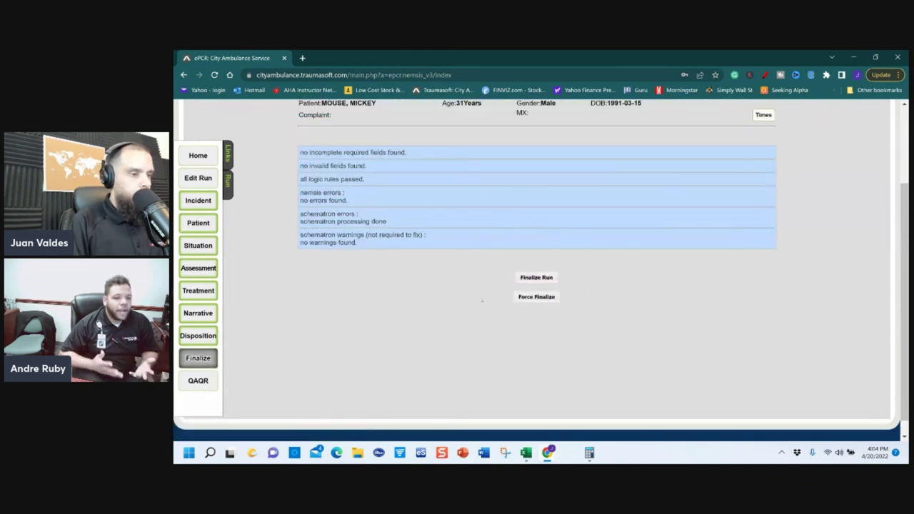
{"action": "left_click", "coordinate": [522, 324]}
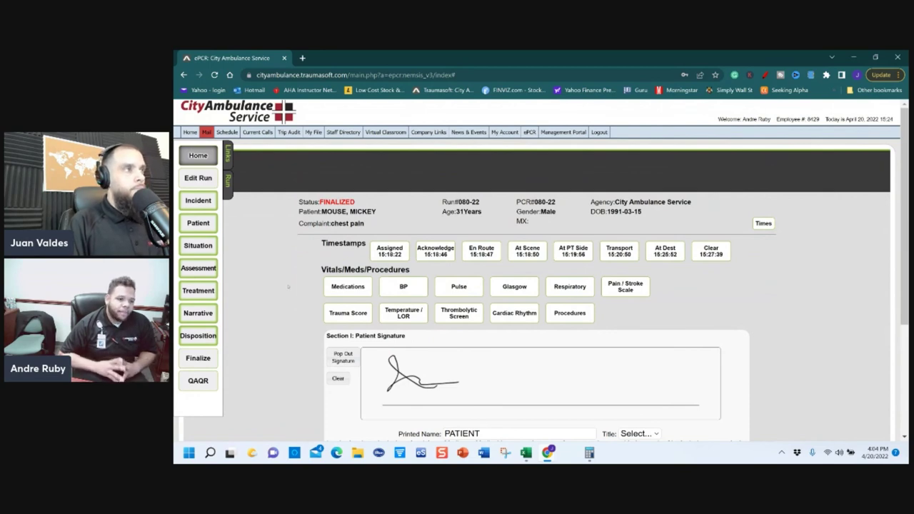
{"action": "scroll", "coordinate": [287, 287], "scroll_direction": "down", "scroll_amount": 2}
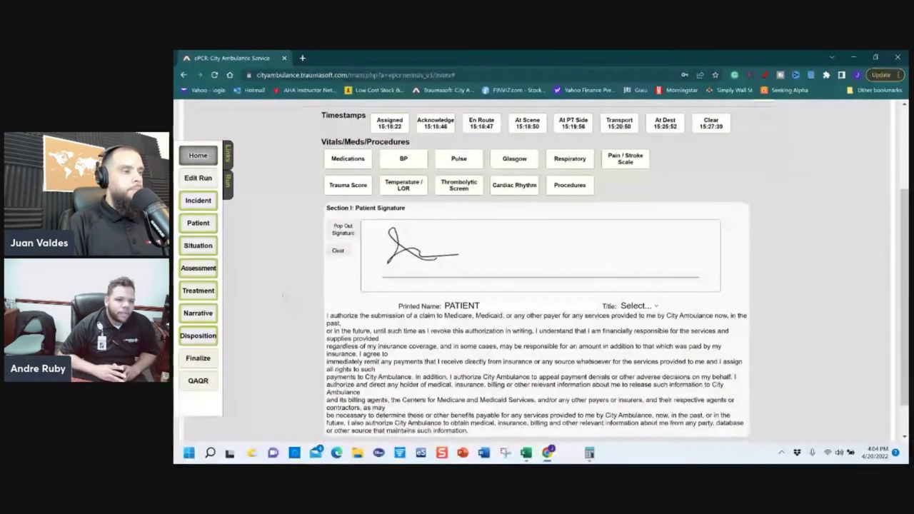
{"action": "scroll", "coordinate": [283, 294], "scroll_direction": "down", "scroll_amount": 1}
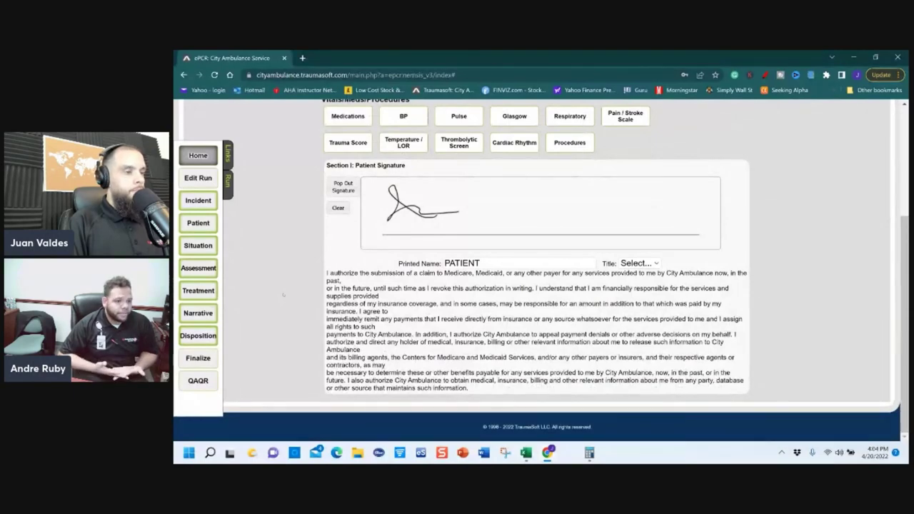
{"action": "scroll", "coordinate": [283, 294], "scroll_direction": "up", "scroll_amount": 3}
{"action": "scroll", "coordinate": [543, 321], "scroll_direction": "down", "scroll_amount": 2}
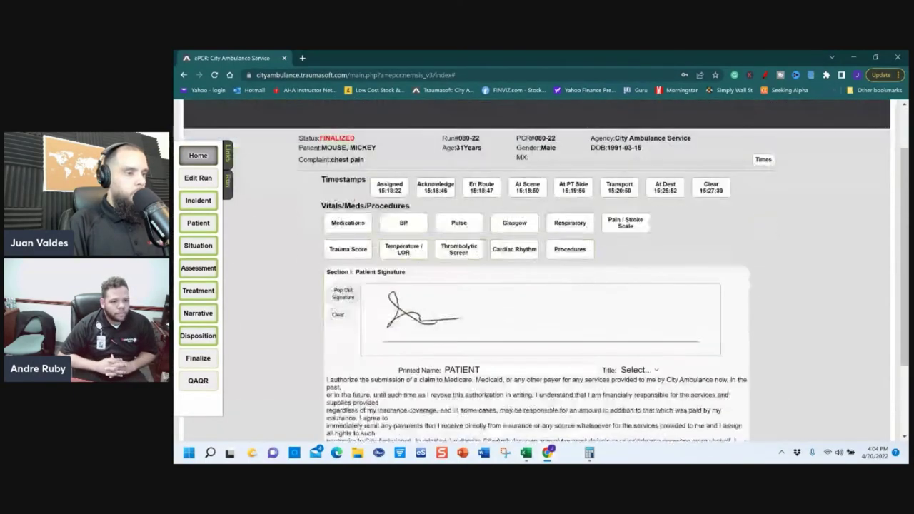
{"action": "scroll", "coordinate": [542, 321], "scroll_direction": "up", "scroll_amount": 2}
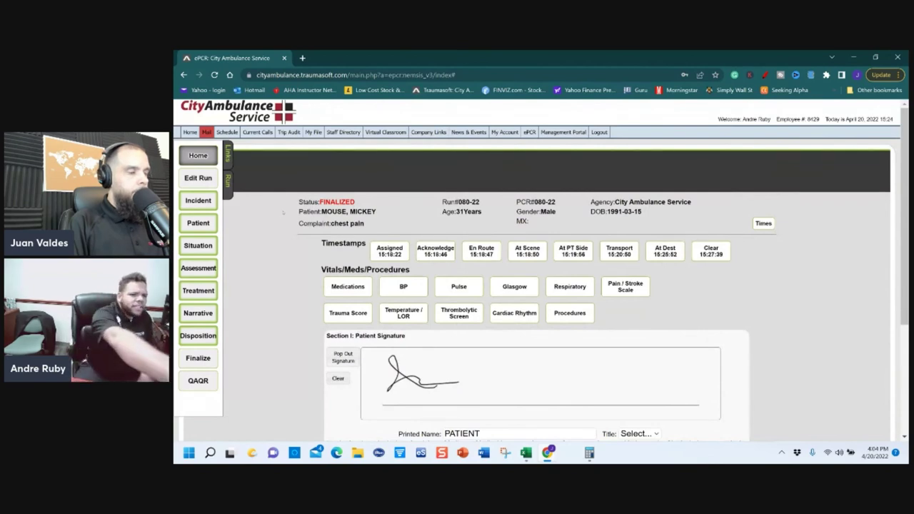
{"action": "scroll", "coordinate": [282, 212], "scroll_direction": "down", "scroll_amount": 2}
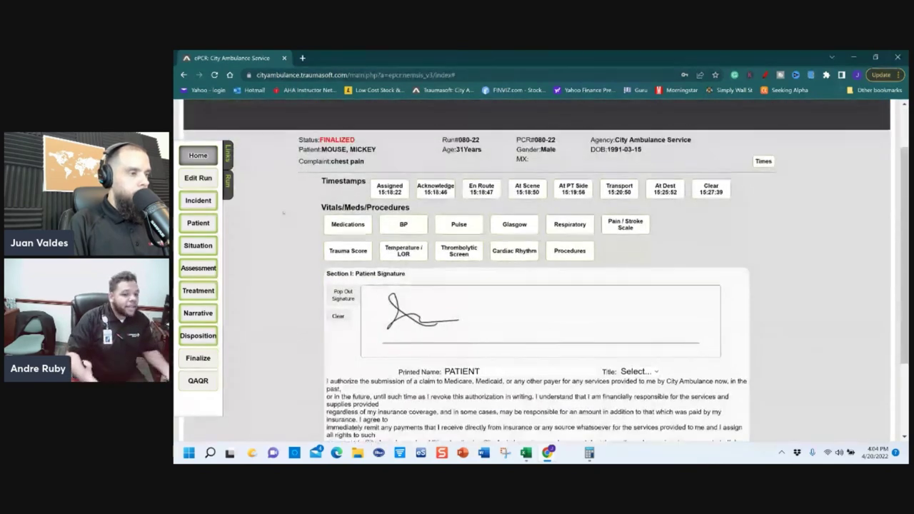
{"action": "scroll", "coordinate": [282, 212], "scroll_direction": "up", "scroll_amount": 2}
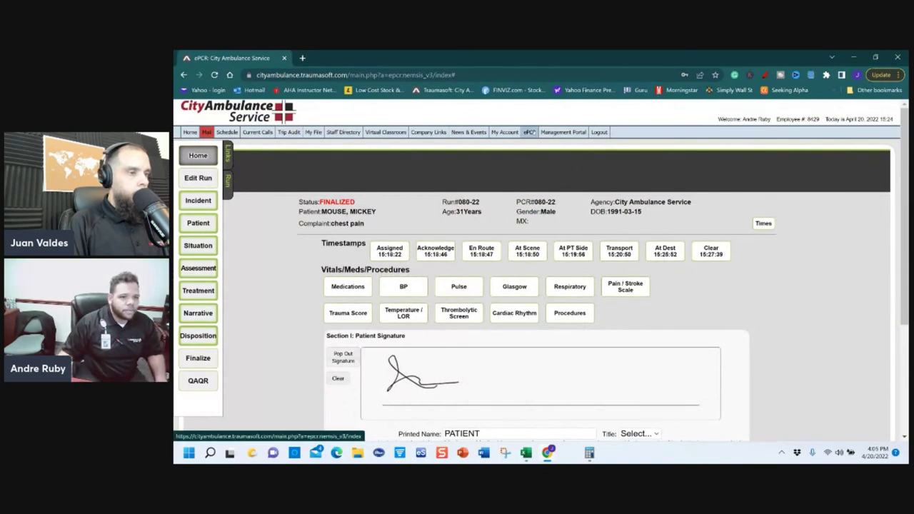
Step: Leave the finalized report and open the ePCR list of runs to find its entry
{"action": "left_click", "coordinate": [529, 132]}
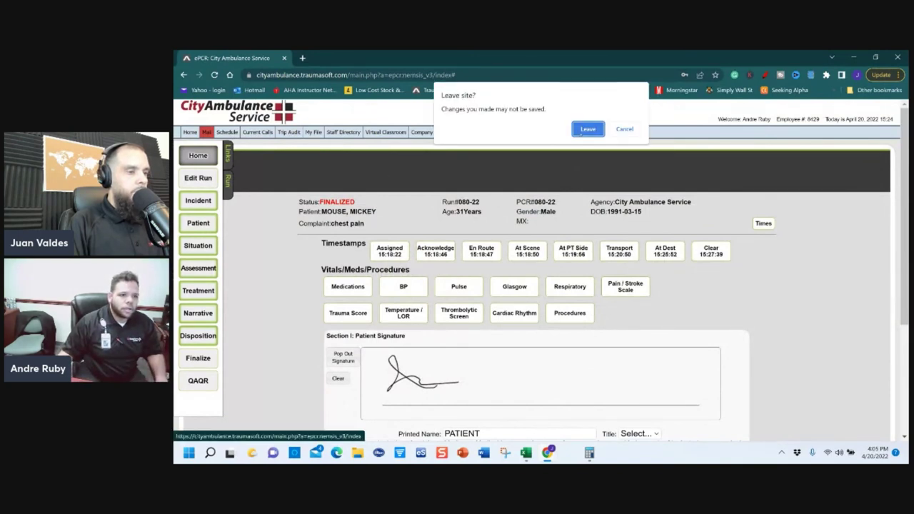
{"action": "left_click", "coordinate": [587, 129]}
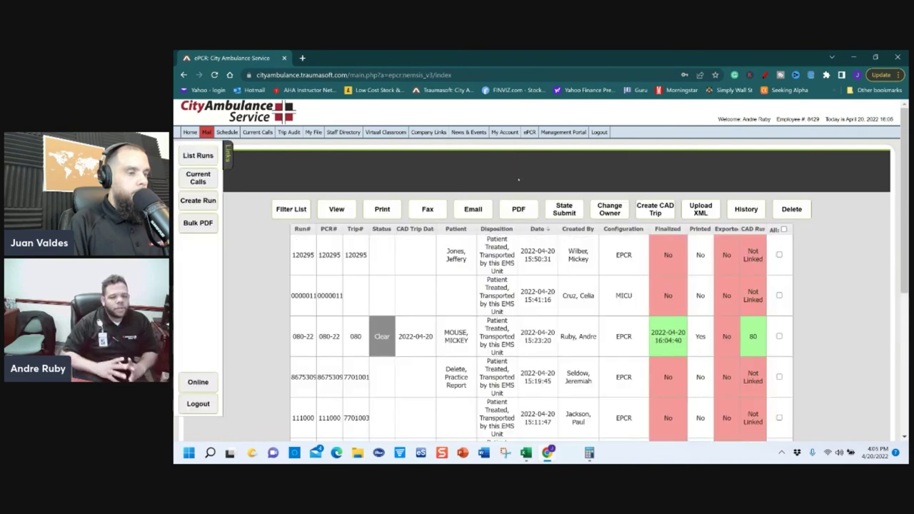
{"action": "scroll", "coordinate": [542, 314], "scroll_direction": "down", "scroll_amount": 1}
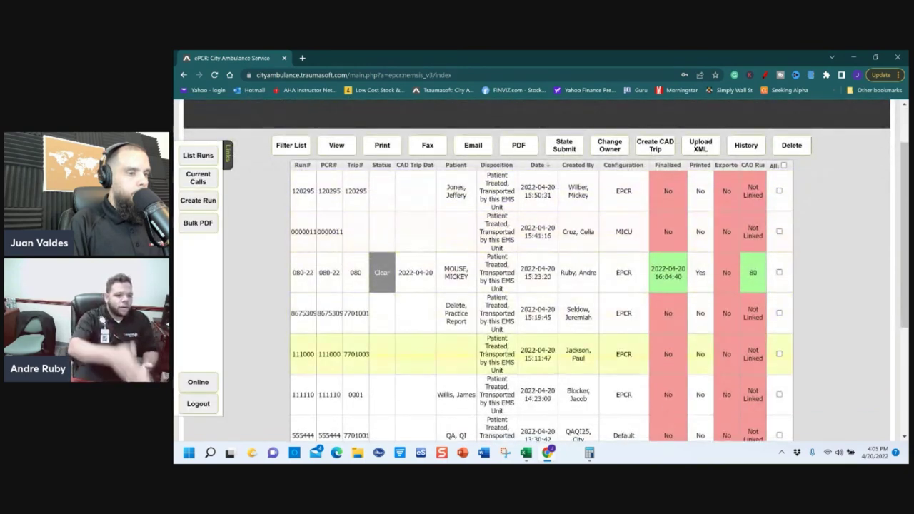